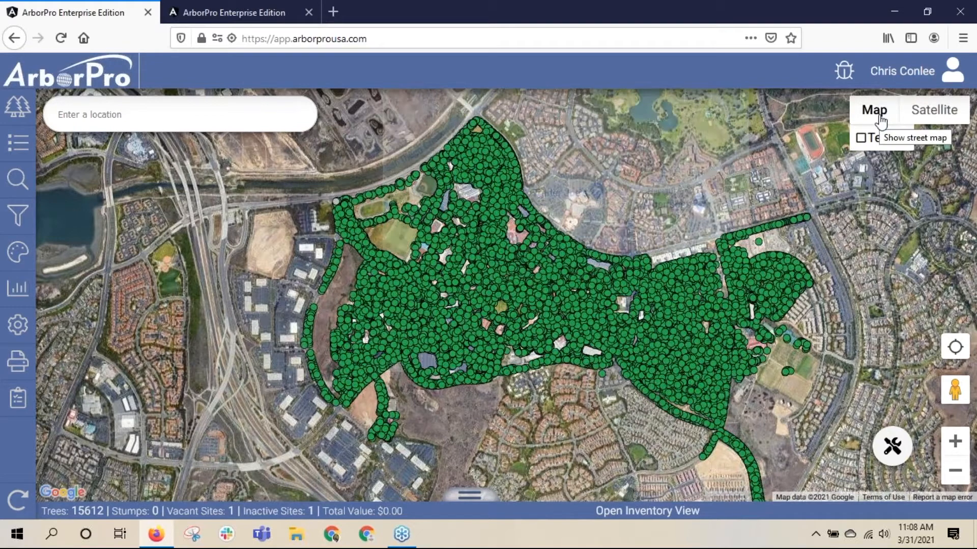
- Compare the street map with the satellite imagery, and show and hide the satellite place labels
{"action": "left_click", "coordinate": [881, 122]}
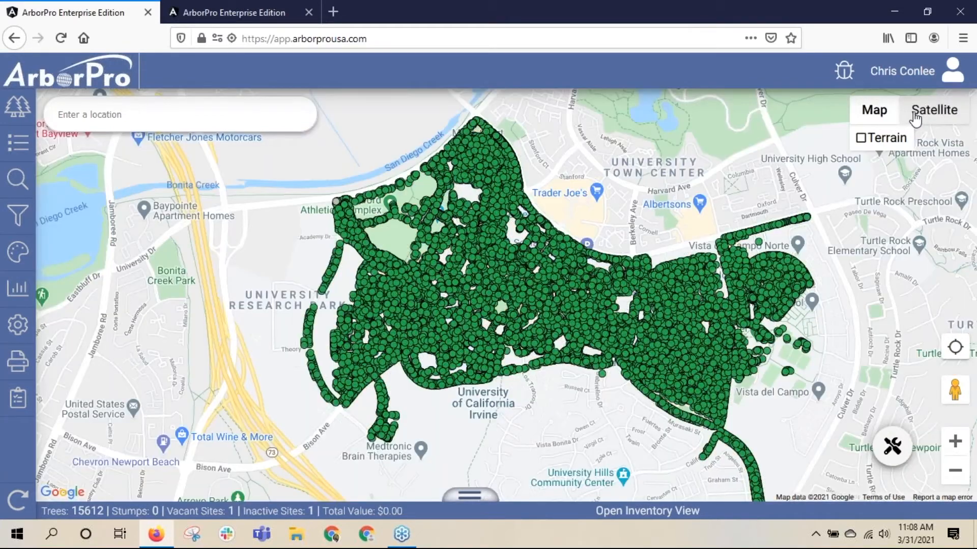
{"action": "left_click", "coordinate": [922, 117]}
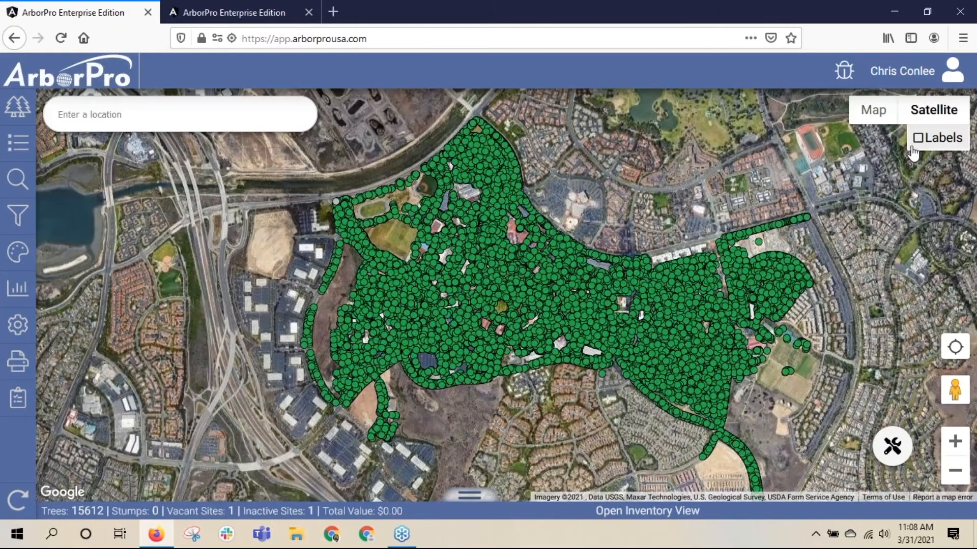
{"action": "left_click", "coordinate": [918, 140]}
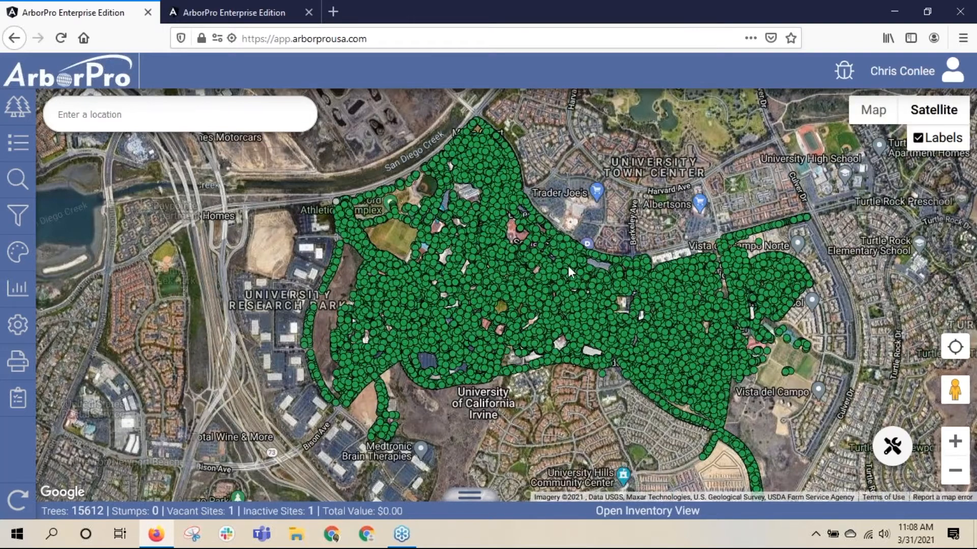
{"action": "scroll", "coordinate": [581, 283], "scroll_direction": "up", "scroll_amount": 1}
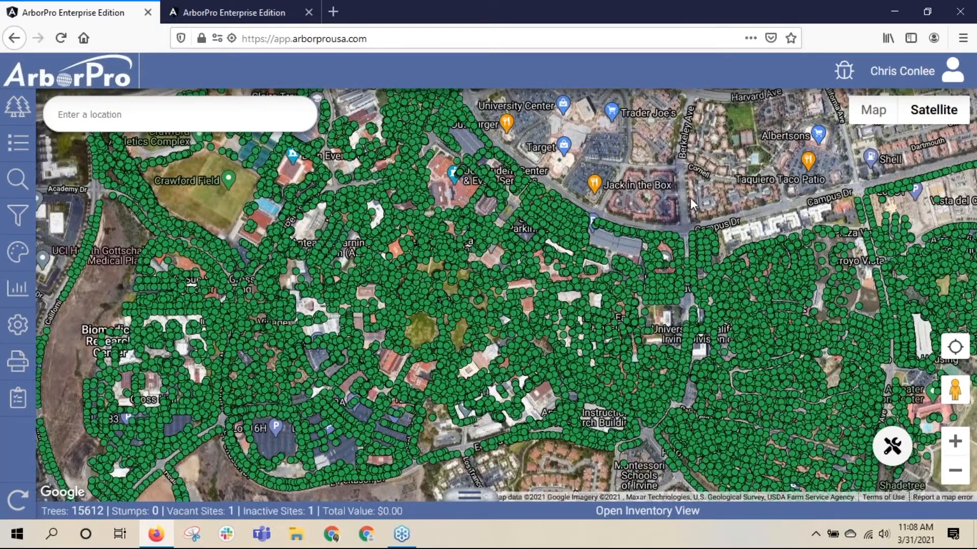
{"action": "mouse_move", "coordinate": [925, 116]}
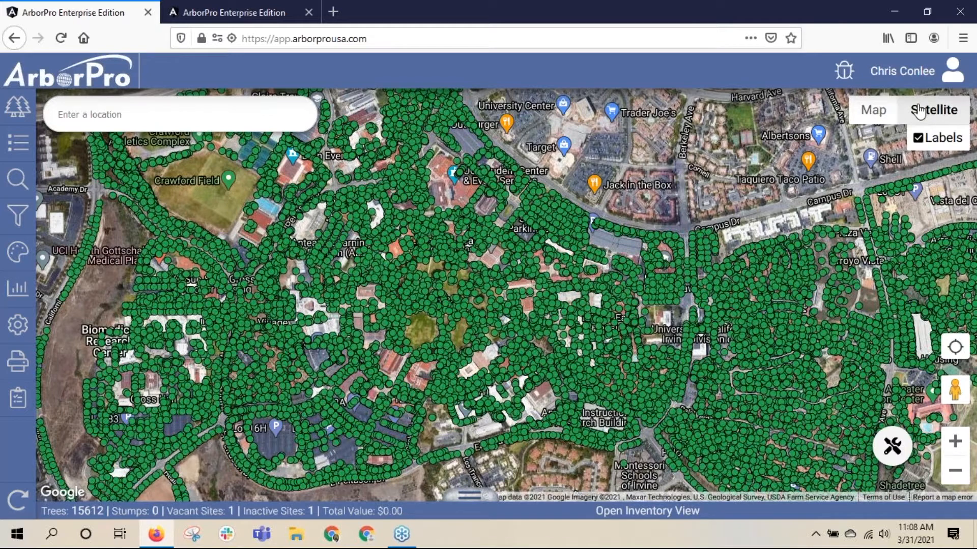
{"action": "left_click", "coordinate": [916, 140]}
- Find the La Palma Avenue address in Yorba Linda with the map's location search
{"action": "left_click", "coordinate": [223, 107]}
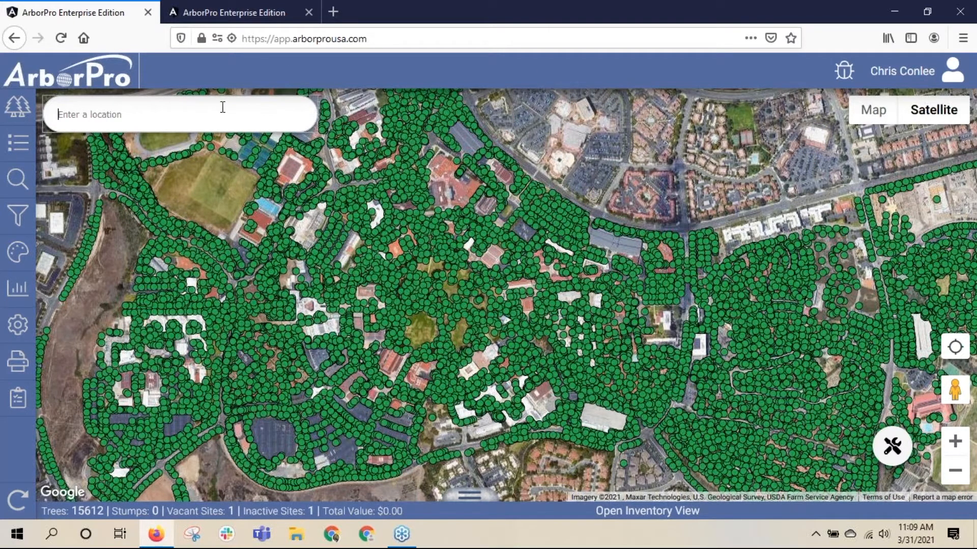
{"action": "type", "text": "22605"}
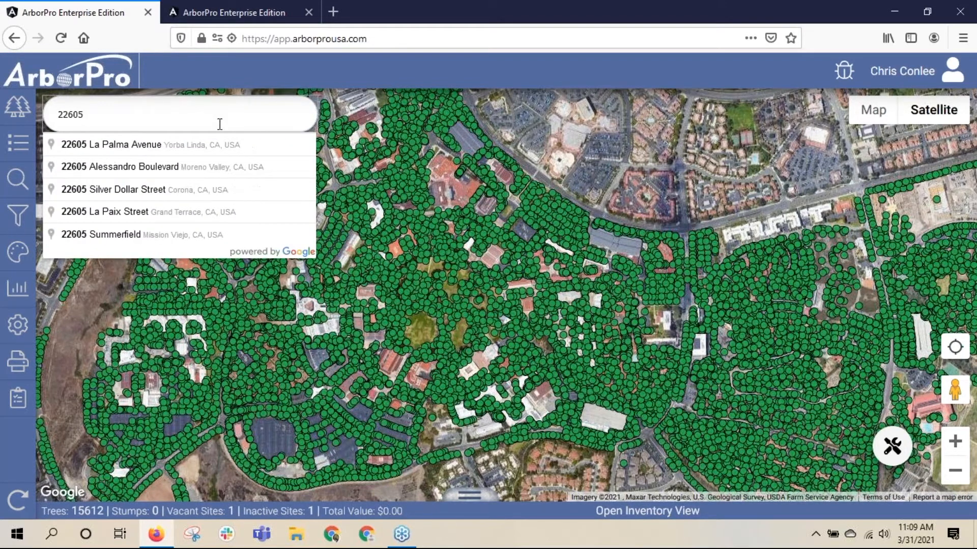
{"action": "left_click", "coordinate": [205, 145]}
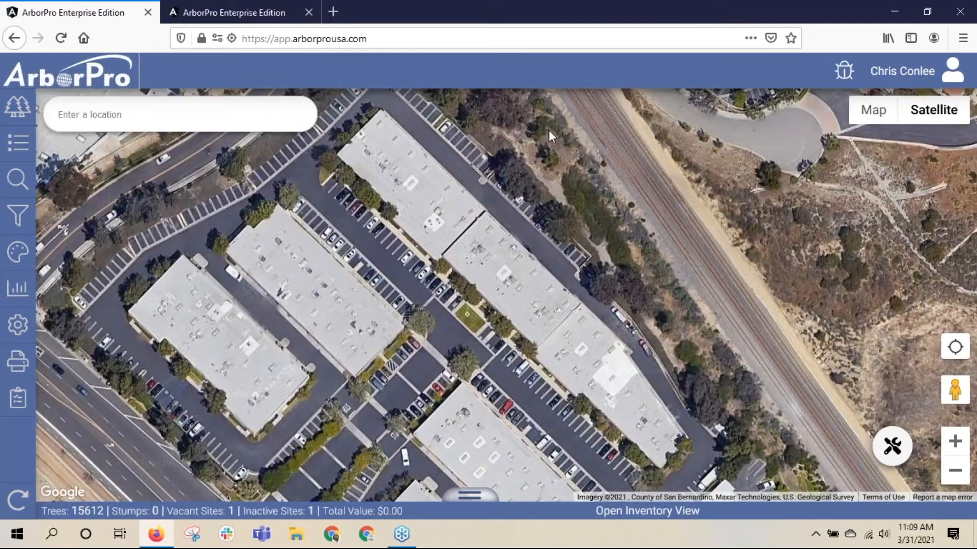
- Show the current location on the map and reset the view to the full tree inventory
{"action": "left_click", "coordinate": [954, 348]}
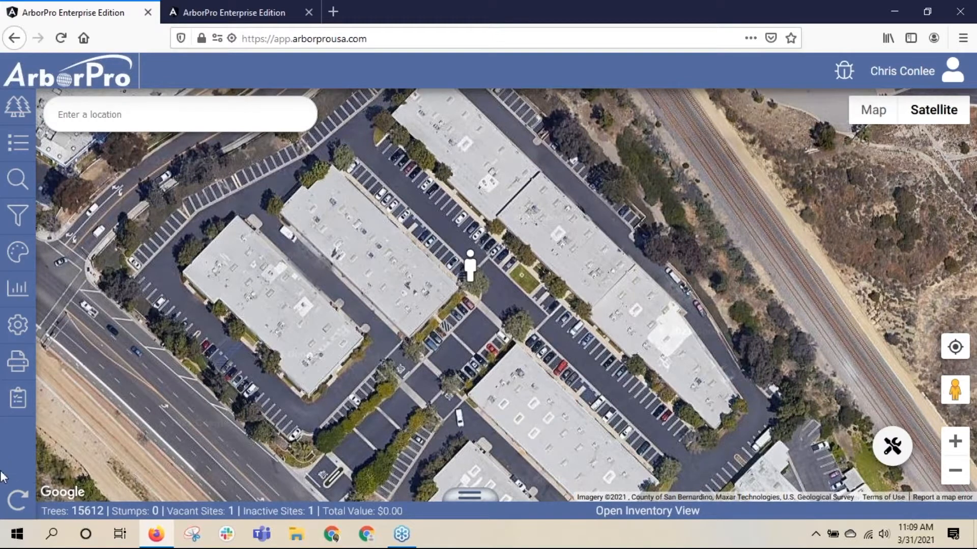
{"action": "left_click", "coordinate": [15, 502]}
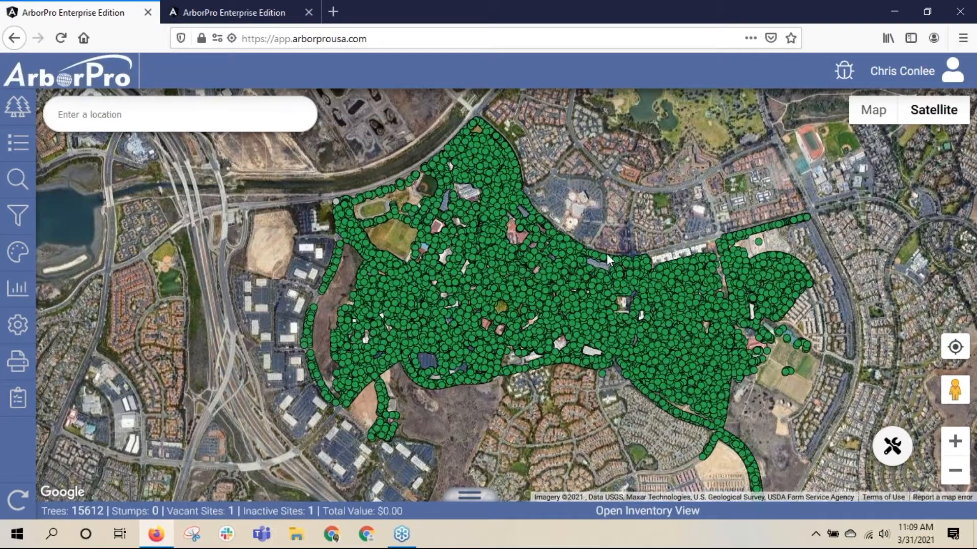
- Start a polygon selection over the street trees along the curved road west of the circular driveway
{"action": "left_click", "coordinate": [894, 449]}
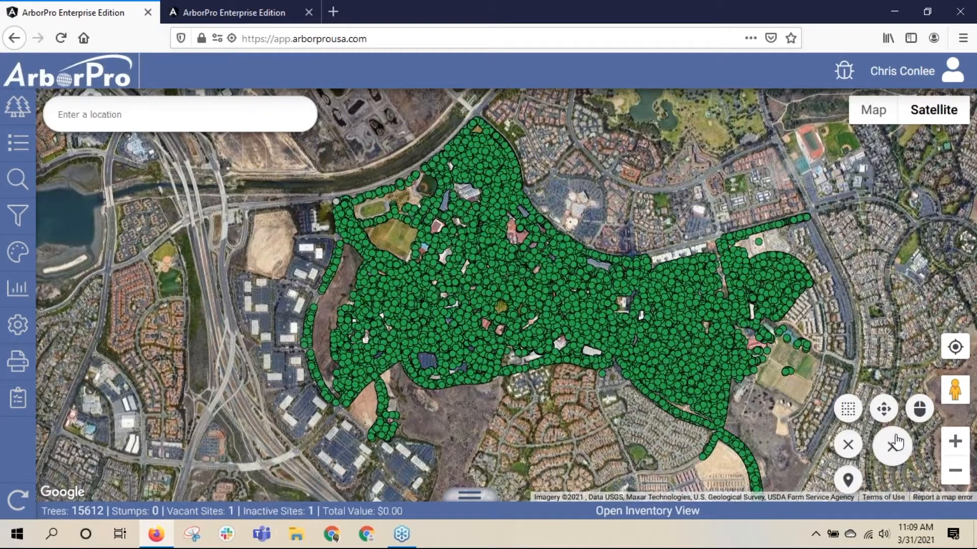
{"action": "left_click", "coordinate": [849, 409]}
{"action": "scroll", "coordinate": [340, 399], "scroll_direction": "up", "scroll_amount": 4}
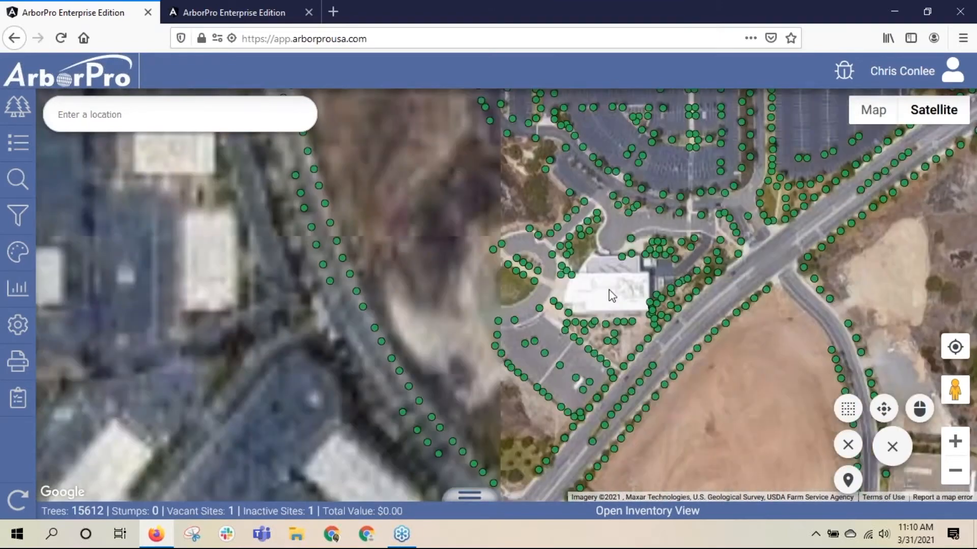
{"action": "left_click_drag", "start_coordinate": [612, 296], "coordinate": [760, 302]}
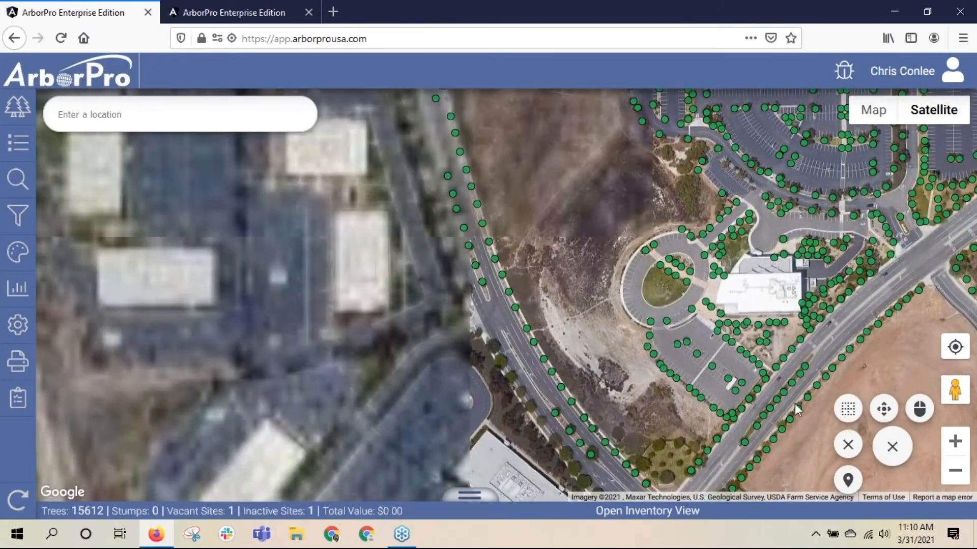
{"action": "left_click", "coordinate": [849, 410]}
{"action": "left_click_drag", "start_coordinate": [543, 304], "coordinate": [495, 160]}
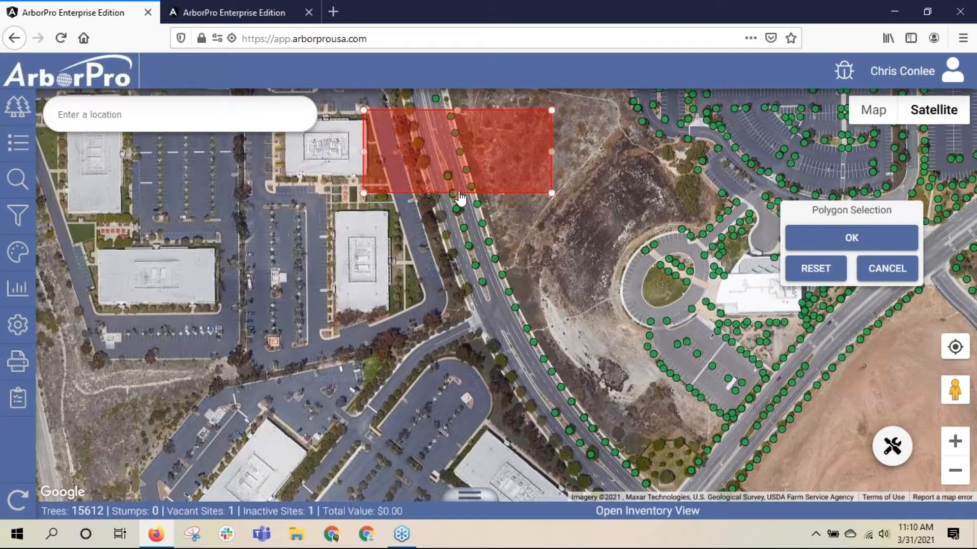
- Reshape the selection polygon to follow both rows of trees along the curved road, and confirm the selection
{"action": "left_click_drag", "start_coordinate": [459, 198], "coordinate": [432, 328]}
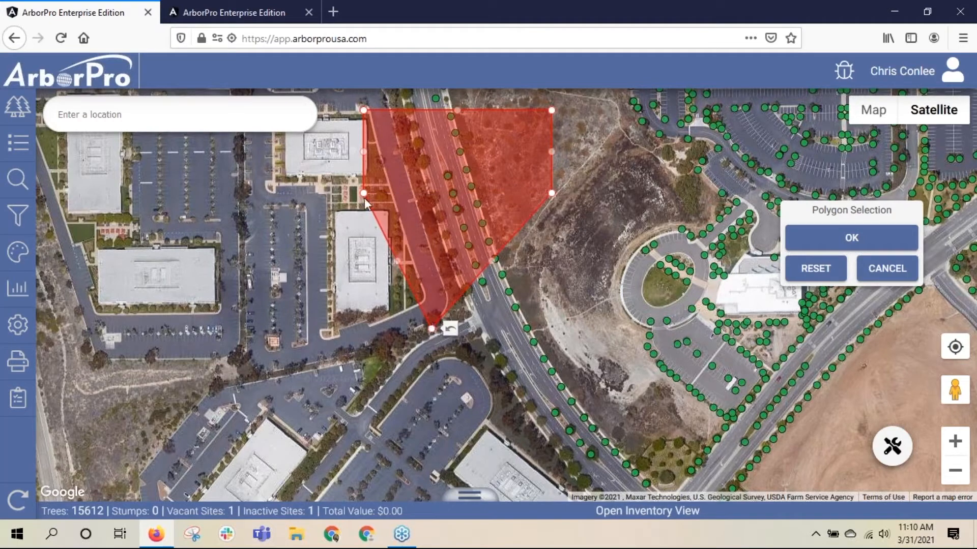
{"action": "left_click_drag", "start_coordinate": [362, 193], "coordinate": [389, 180]}
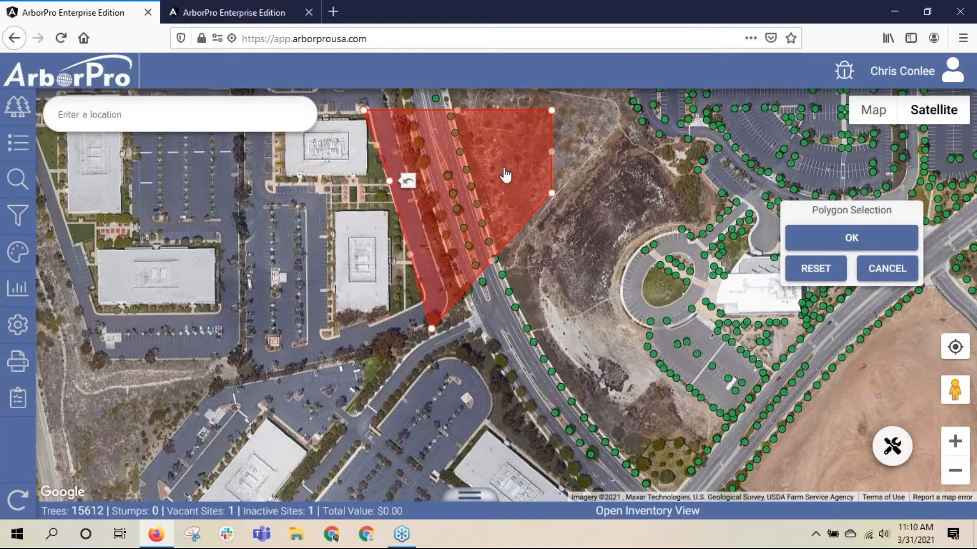
{"action": "left_click_drag", "start_coordinate": [551, 194], "coordinate": [529, 317]}
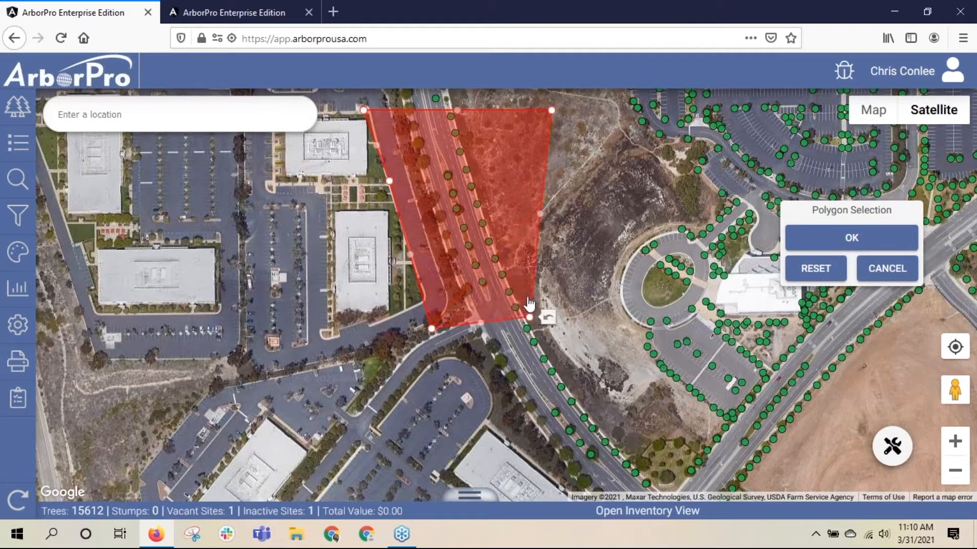
{"action": "left_click_drag", "start_coordinate": [431, 329], "coordinate": [504, 384]}
{"action": "left_click_drag", "start_coordinate": [529, 318], "coordinate": [567, 375]}
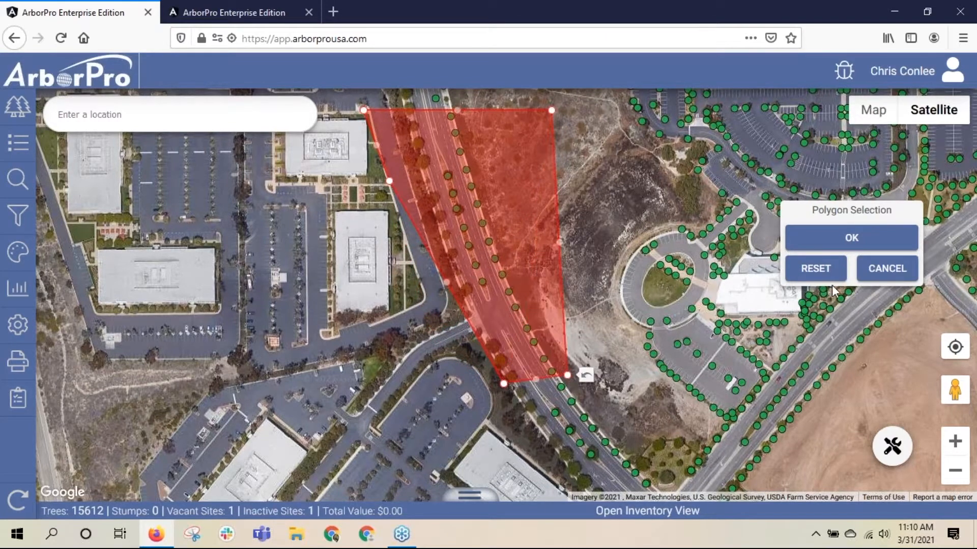
{"action": "left_click", "coordinate": [851, 248]}
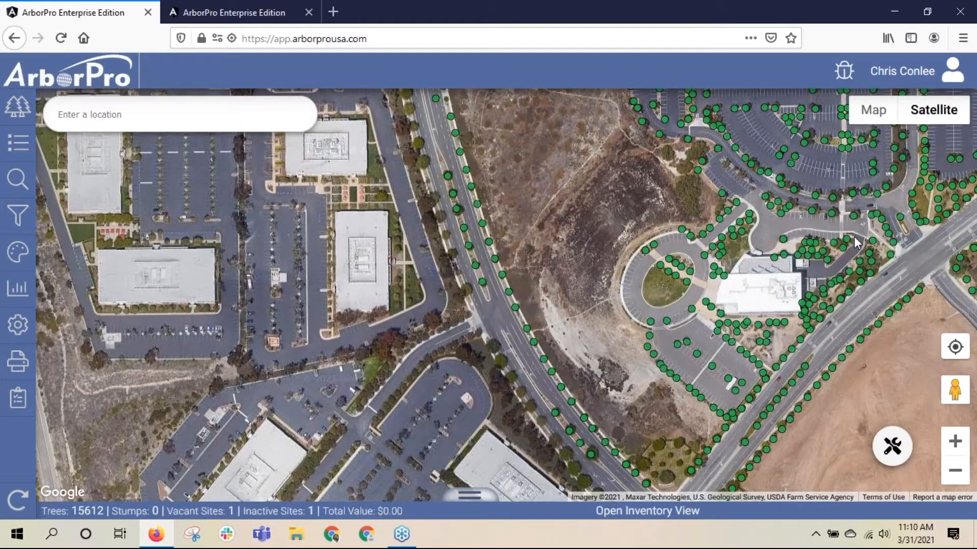
- Review the selected trees in the inventory view, sorting the records by Botanical, DBH and Common, and close the view
{"action": "left_click", "coordinate": [511, 516]}
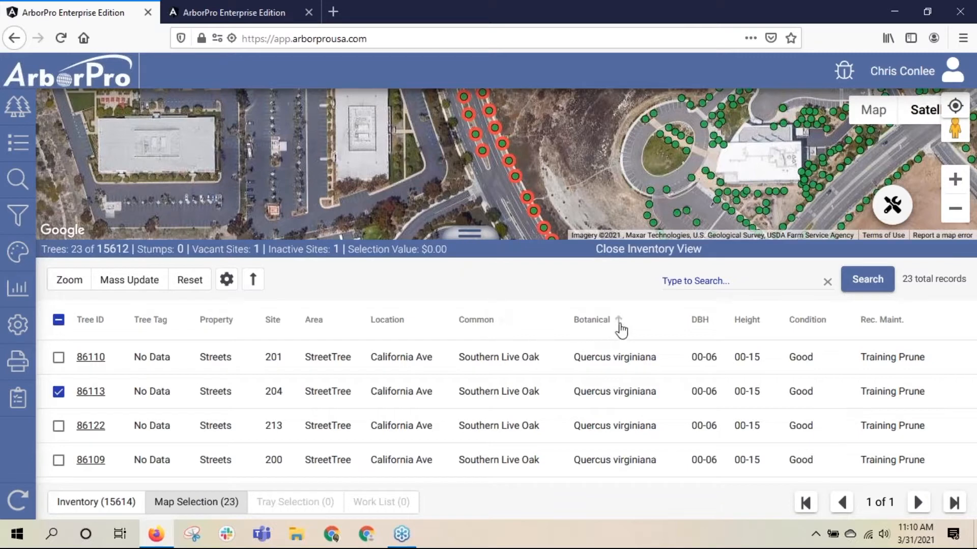
{"action": "left_click", "coordinate": [620, 329]}
{"action": "left_click", "coordinate": [717, 324]}
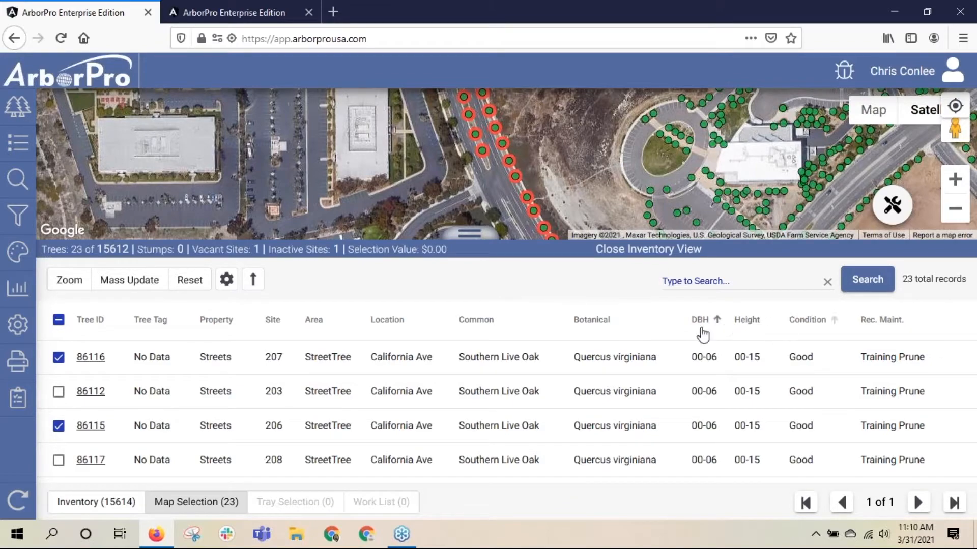
{"action": "left_click", "coordinate": [501, 321]}
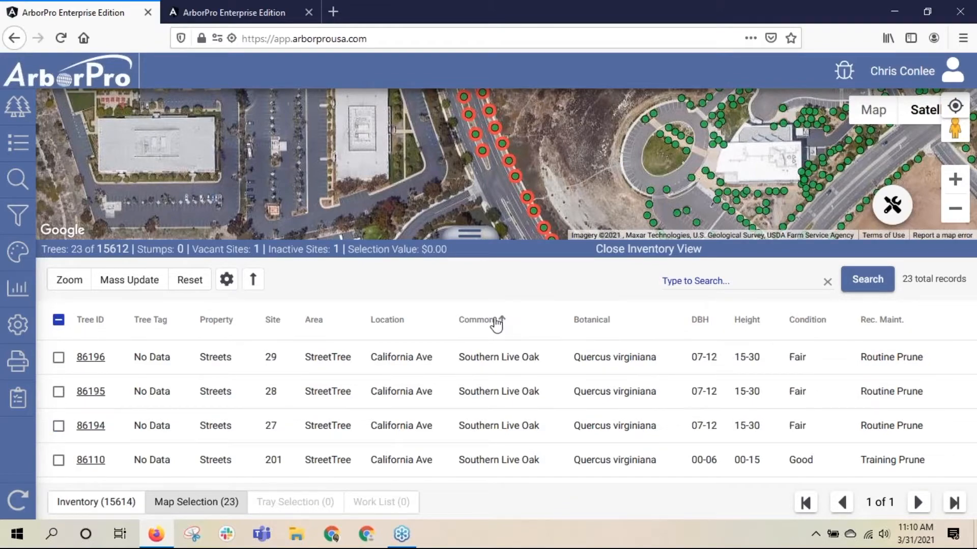
{"action": "left_click", "coordinate": [515, 251]}
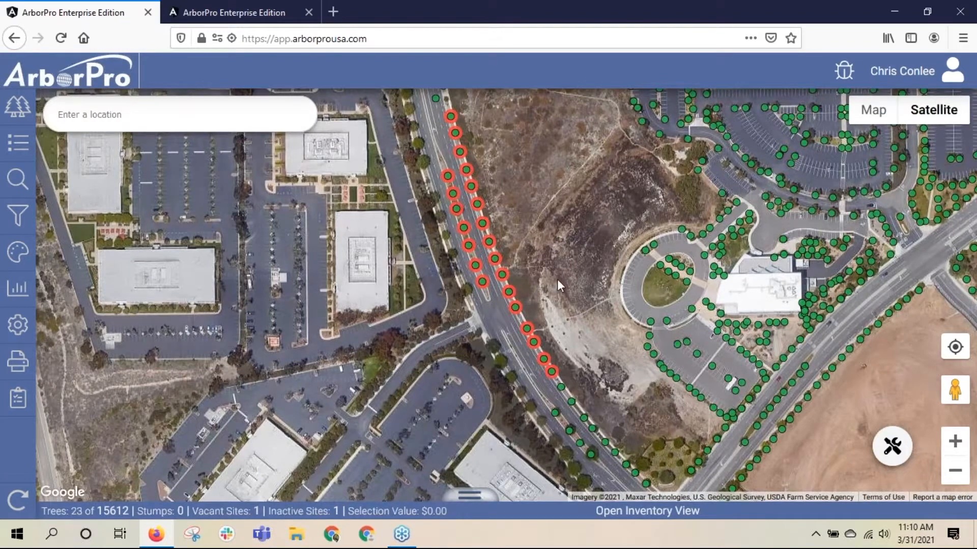
- Clear the map selection of the street trees
{"action": "left_click", "coordinate": [897, 450]}
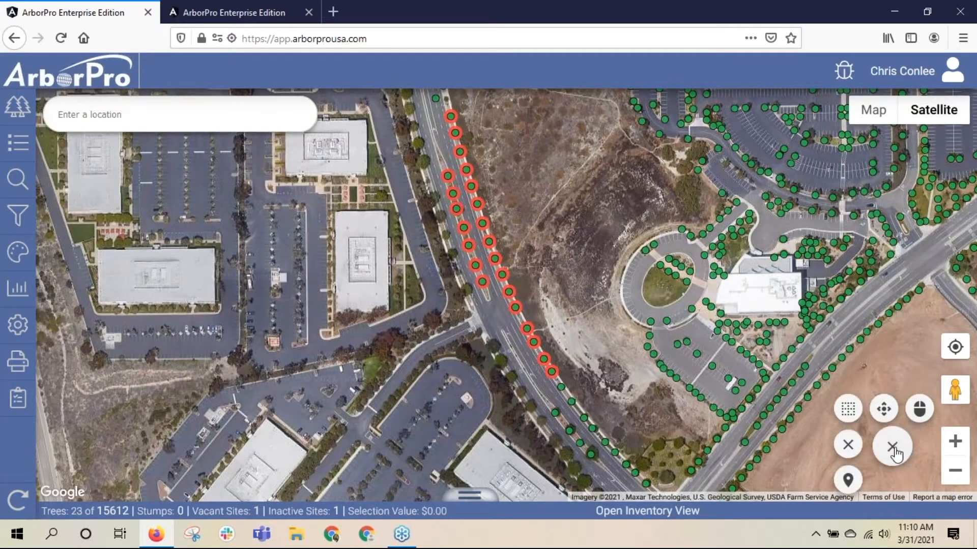
{"action": "left_click", "coordinate": [847, 447]}
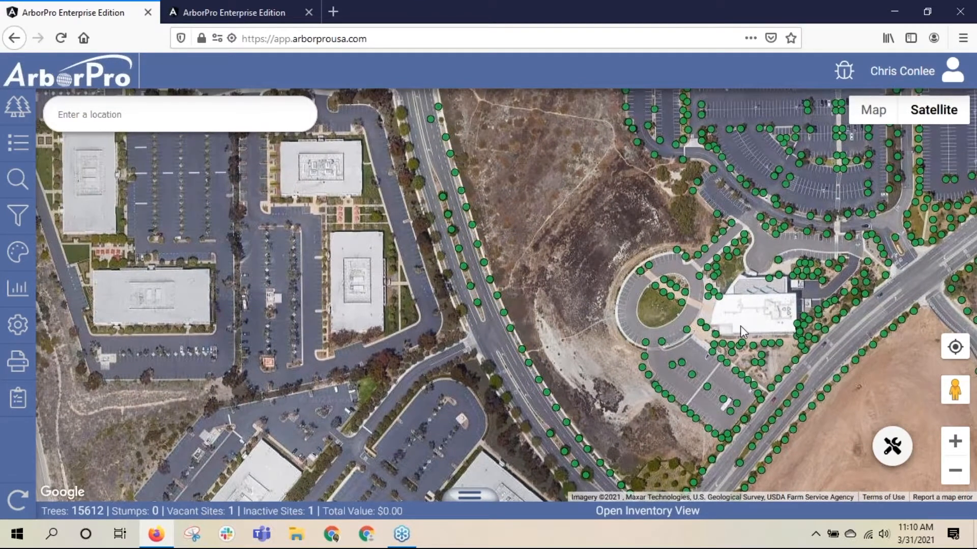
- Move the second tree marker from the intersection corner, beside the sidewalk, onto the road median
{"action": "left_click_drag", "start_coordinate": [646, 401], "coordinate": [654, 216]}
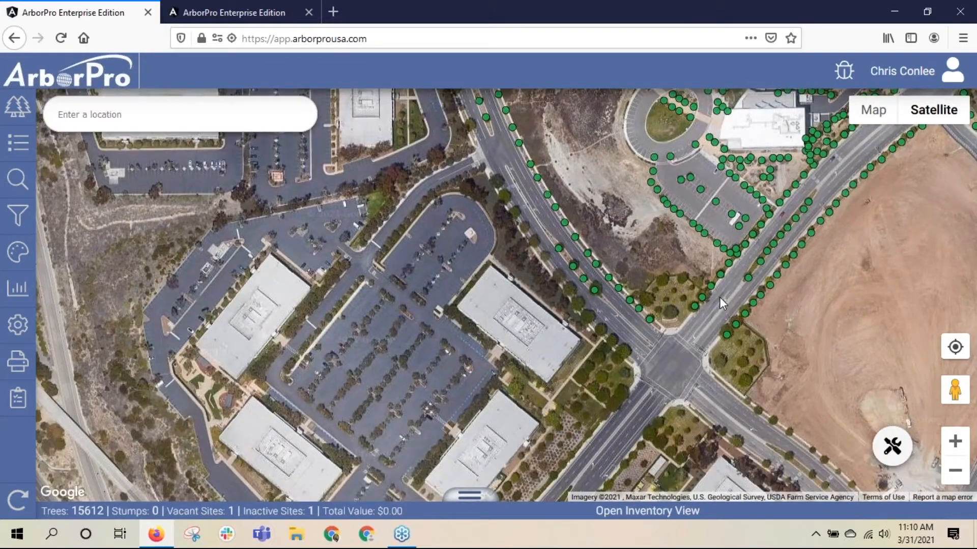
{"action": "scroll", "coordinate": [719, 297], "scroll_direction": "up", "scroll_amount": 2}
{"action": "left_click_drag", "start_coordinate": [800, 263], "coordinate": [744, 208]}
{"action": "left_click", "coordinate": [892, 446]}
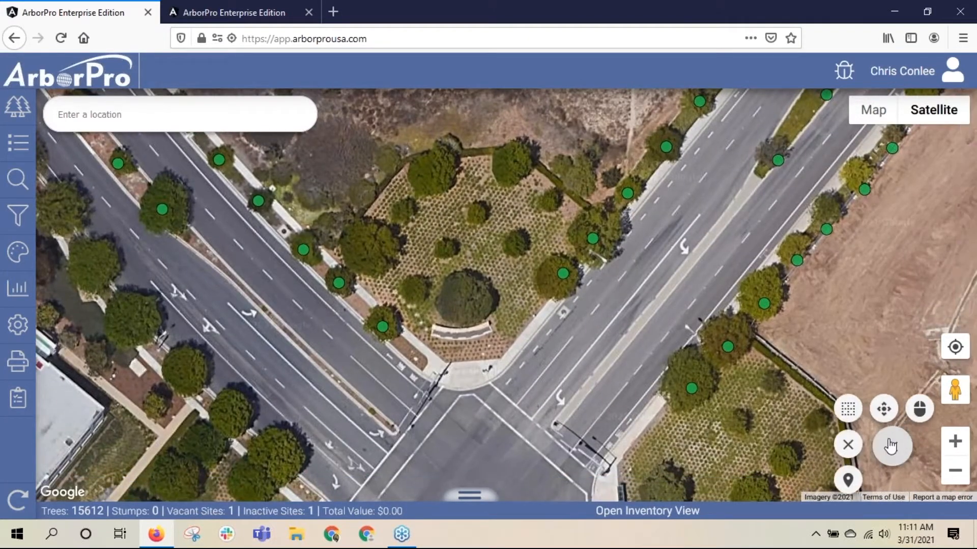
{"action": "left_click", "coordinate": [884, 408]}
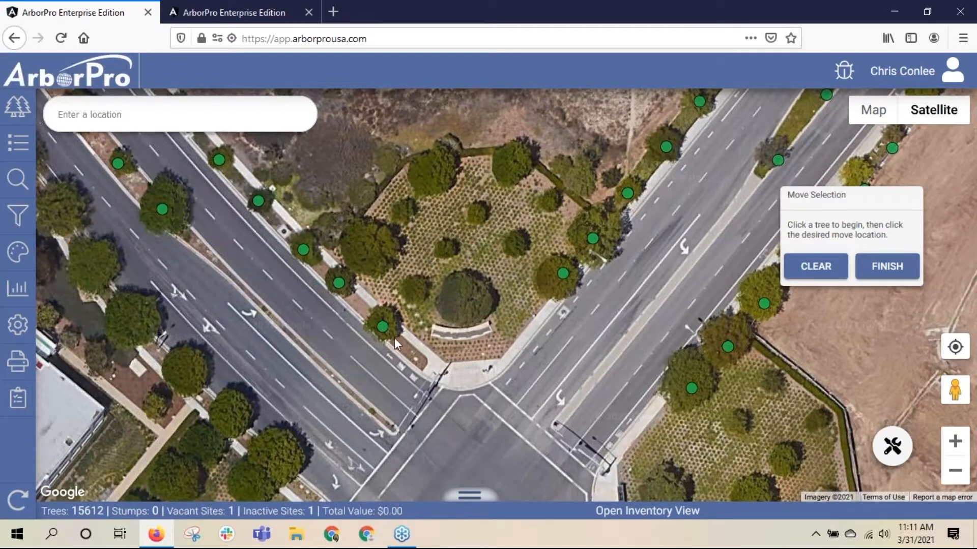
{"action": "left_click", "coordinate": [338, 283]}
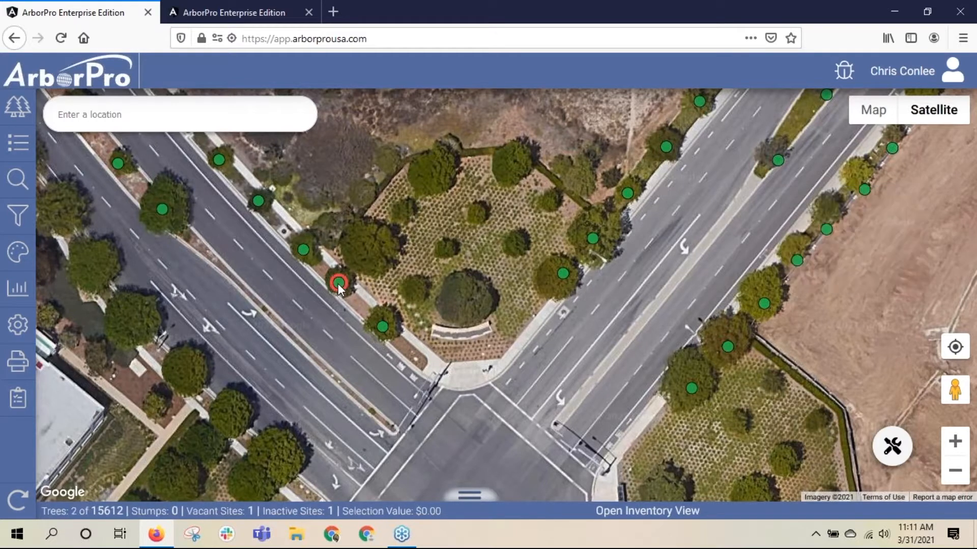
{"action": "left_click", "coordinate": [288, 330]}
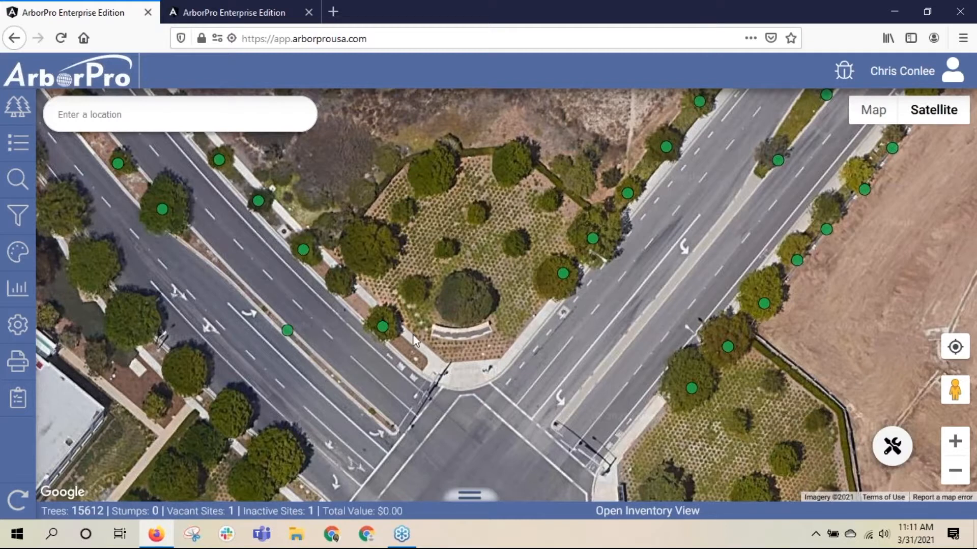
- Move the tree marker from the road median back onto its tree canopy beside the sidewalk
{"action": "left_click", "coordinate": [883, 446]}
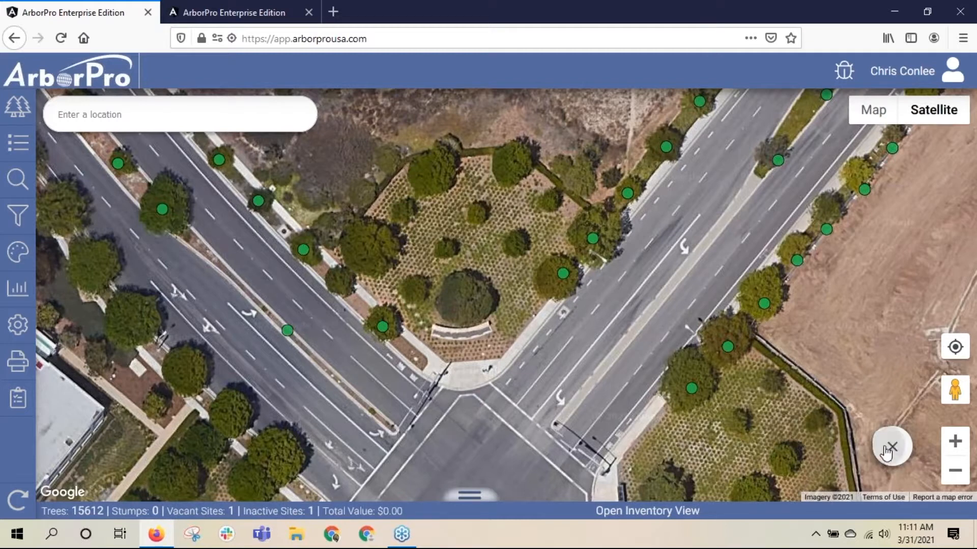
{"action": "left_click", "coordinate": [883, 408]}
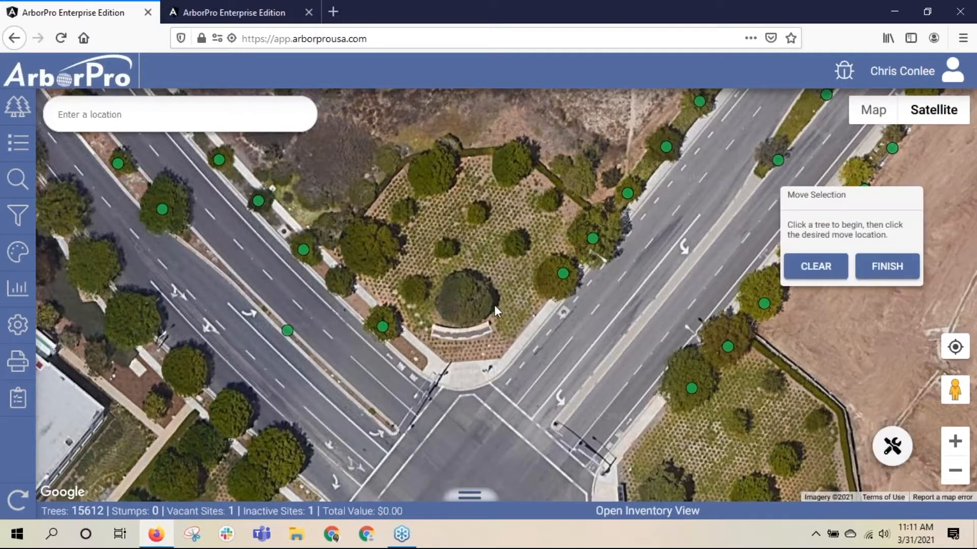
{"action": "left_click", "coordinate": [289, 329]}
{"action": "left_click", "coordinate": [333, 287]}
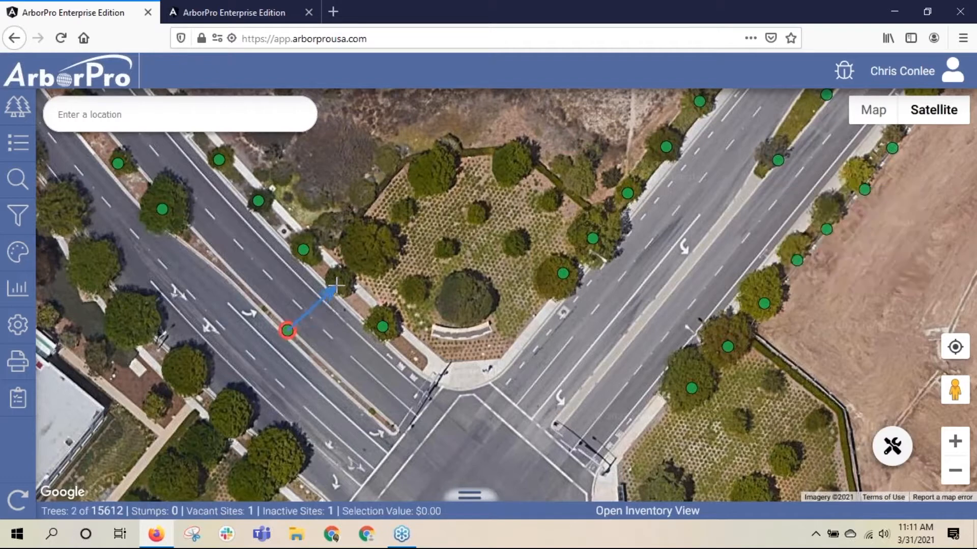
- Start the click selection and pick individual trees along the walkway edge of the parking lot, through to its roadside corner
{"action": "left_click", "coordinate": [899, 453]}
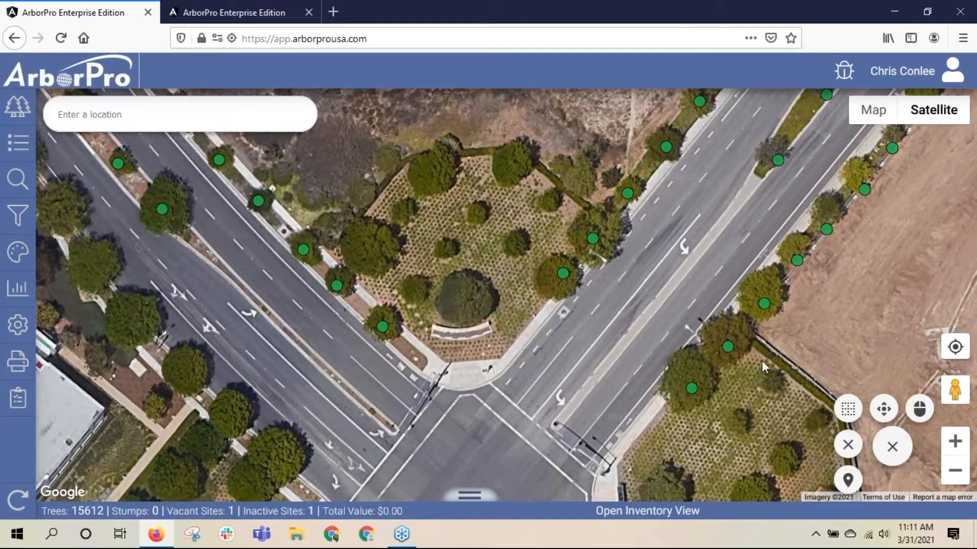
{"action": "scroll", "coordinate": [703, 347], "scroll_direction": "down", "scroll_amount": 2}
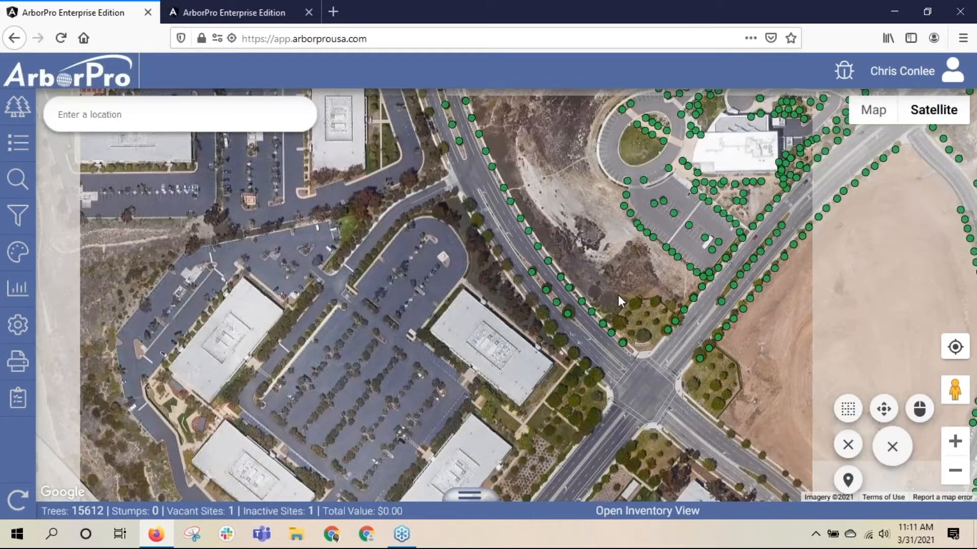
{"action": "left_click", "coordinate": [919, 408]}
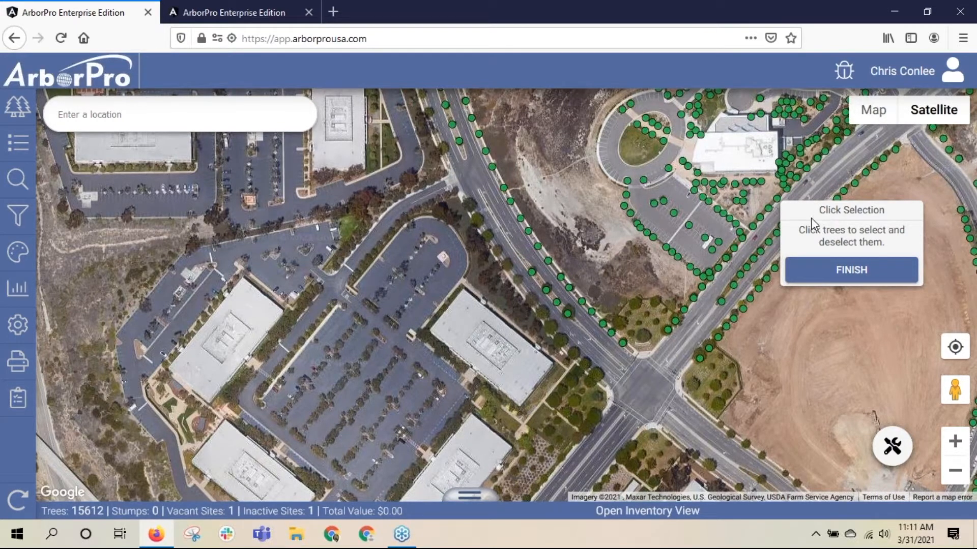
{"action": "left_click_drag", "start_coordinate": [732, 202], "coordinate": [590, 308]}
{"action": "scroll", "coordinate": [590, 308], "scroll_direction": "up", "scroll_amount": 1}
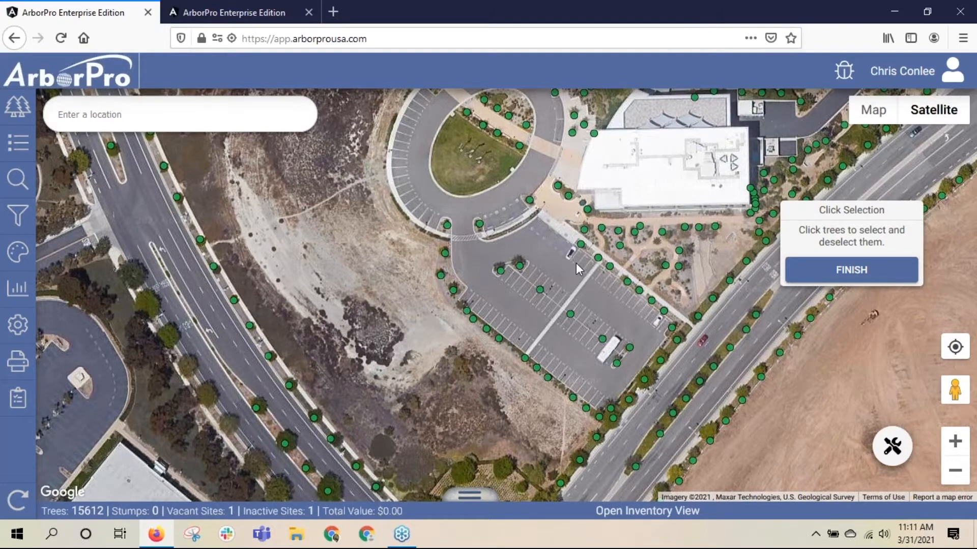
{"action": "scroll", "coordinate": [575, 263], "scroll_direction": "up", "scroll_amount": 1}
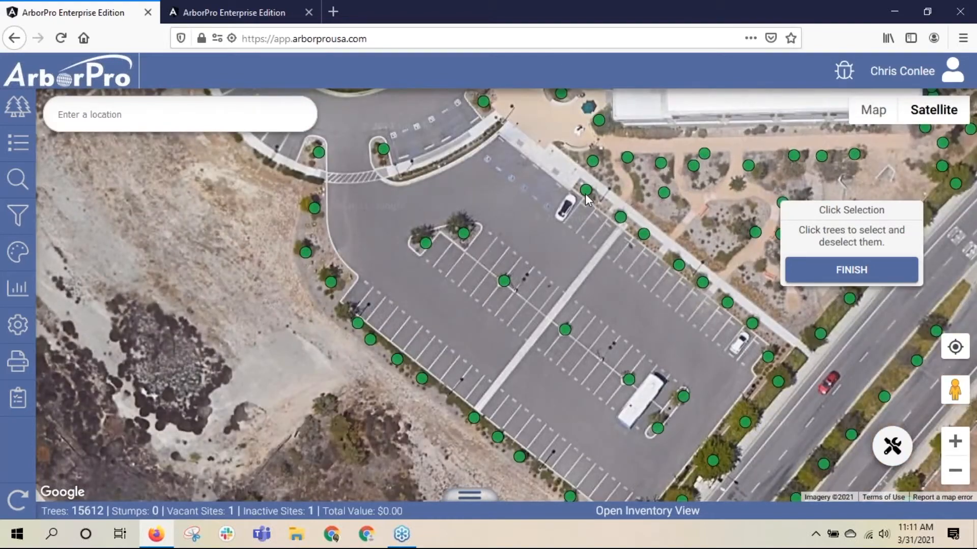
{"action": "left_click", "coordinate": [587, 193]}
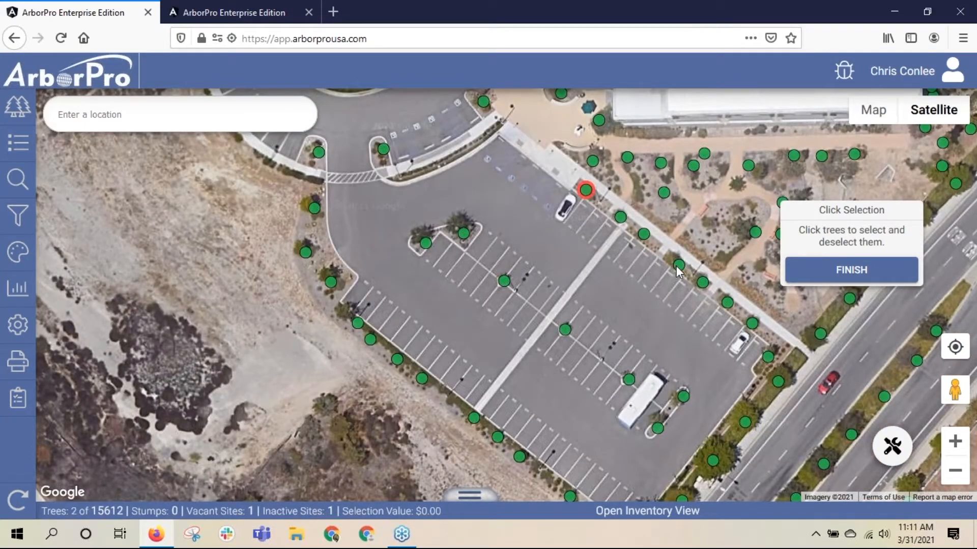
{"action": "left_click", "coordinate": [768, 356]}
{"action": "left_click_drag", "start_coordinate": [710, 361], "coordinate": [739, 215]}
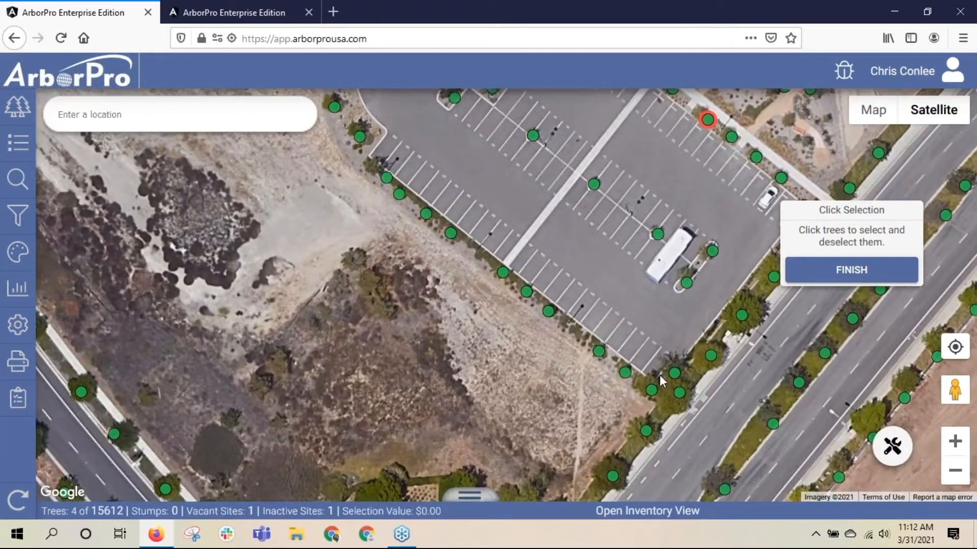
- Add individual trees along the parking lot's edge beside the dirt field to the selection and finish selecting
{"action": "left_click", "coordinate": [651, 390]}
{"action": "left_click", "coordinate": [502, 273]}
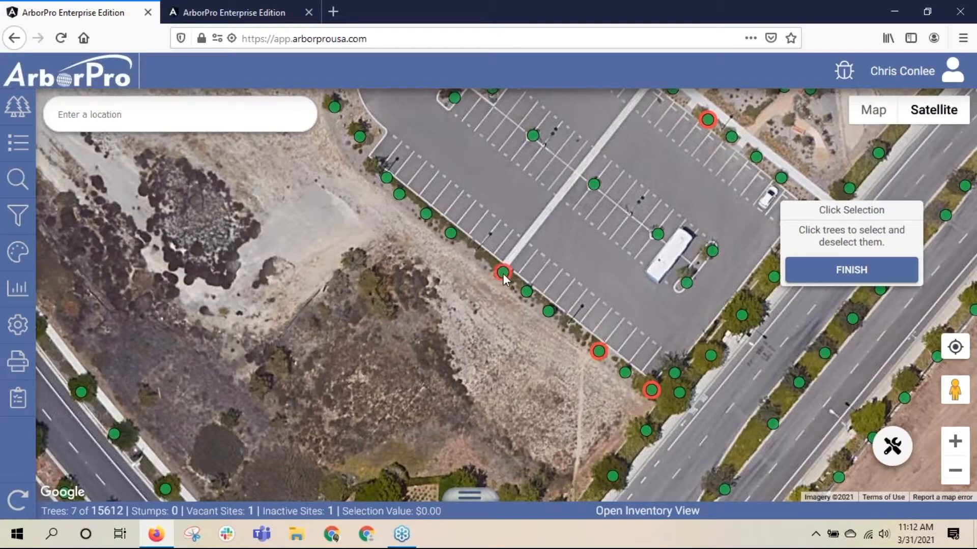
{"action": "left_click", "coordinate": [451, 234]}
{"action": "left_click", "coordinate": [360, 137]}
{"action": "left_click", "coordinate": [896, 281]}
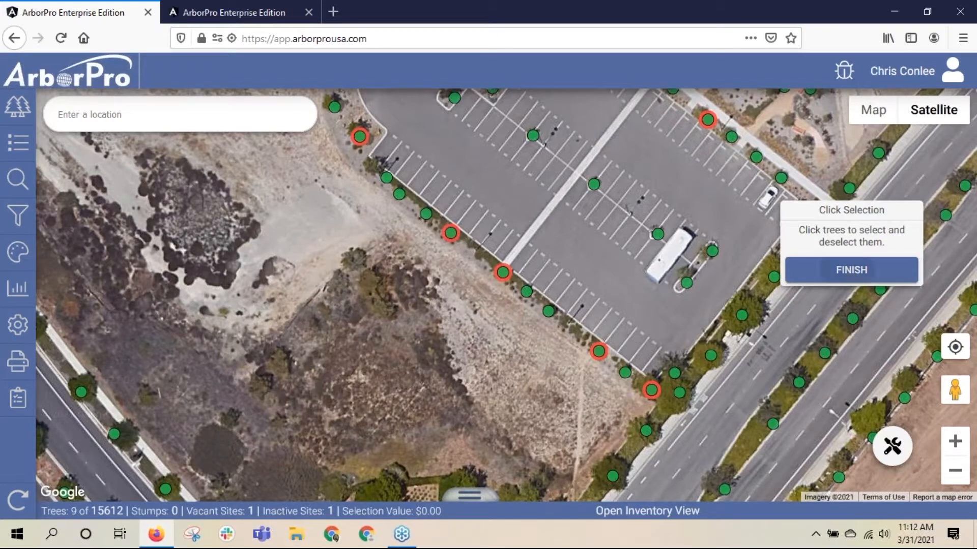
- Review the selected parking lot trees in the inventory view and clear the map selection
{"action": "left_click", "coordinate": [595, 513]}
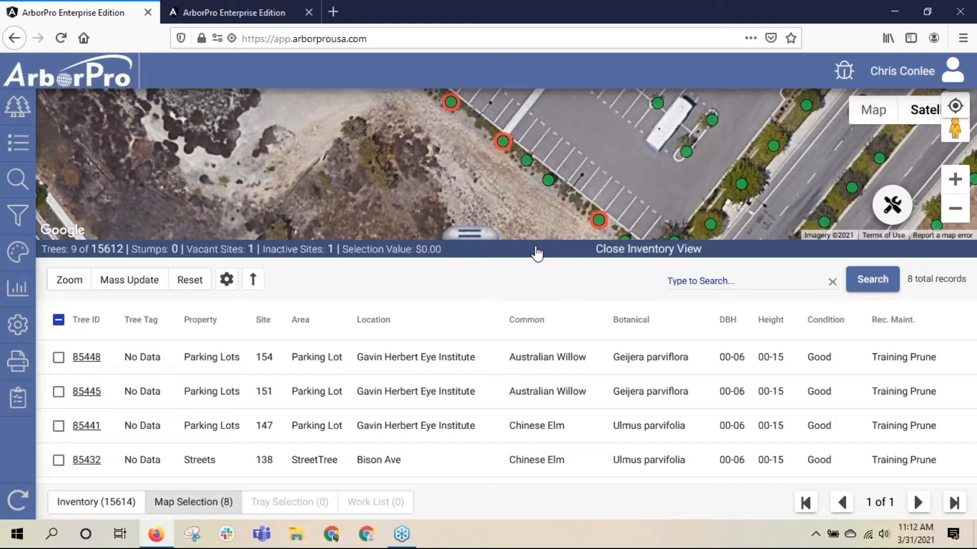
{"action": "left_click", "coordinate": [536, 253]}
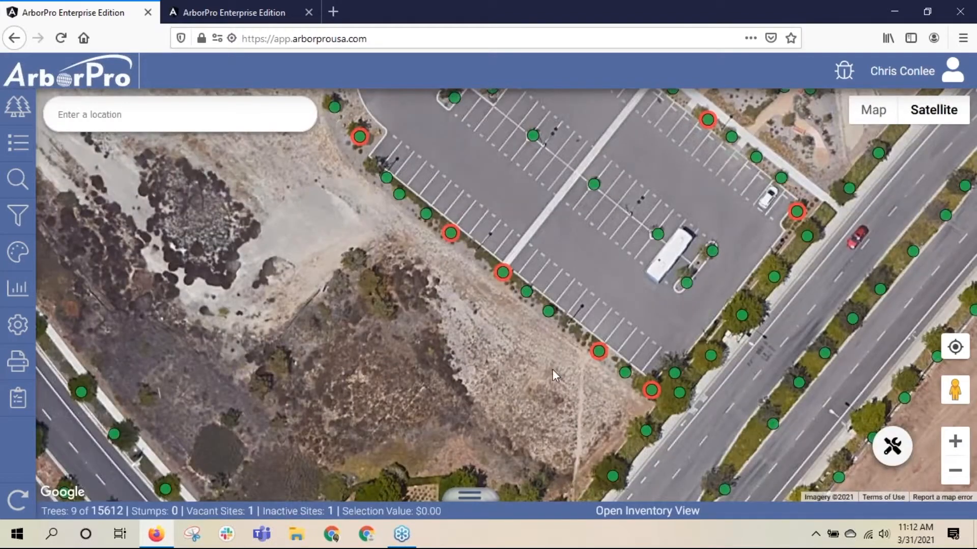
{"action": "left_click", "coordinate": [890, 447]}
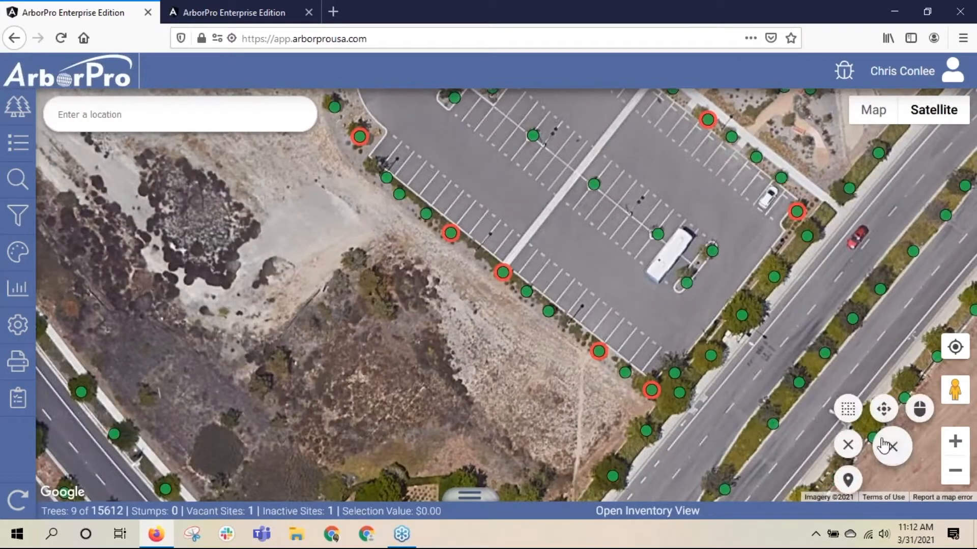
{"action": "left_click", "coordinate": [851, 446]}
- Place a new tree on the small canopy between the sidewalk trees and the large round tree in the planted intersection corner
{"action": "left_click_drag", "start_coordinate": [780, 391], "coordinate": [825, 114]}
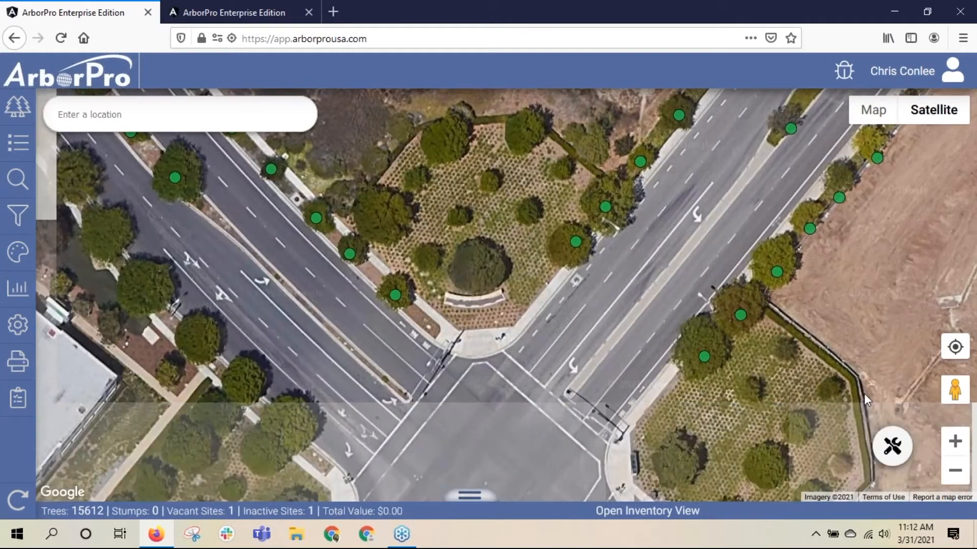
{"action": "left_click", "coordinate": [891, 445]}
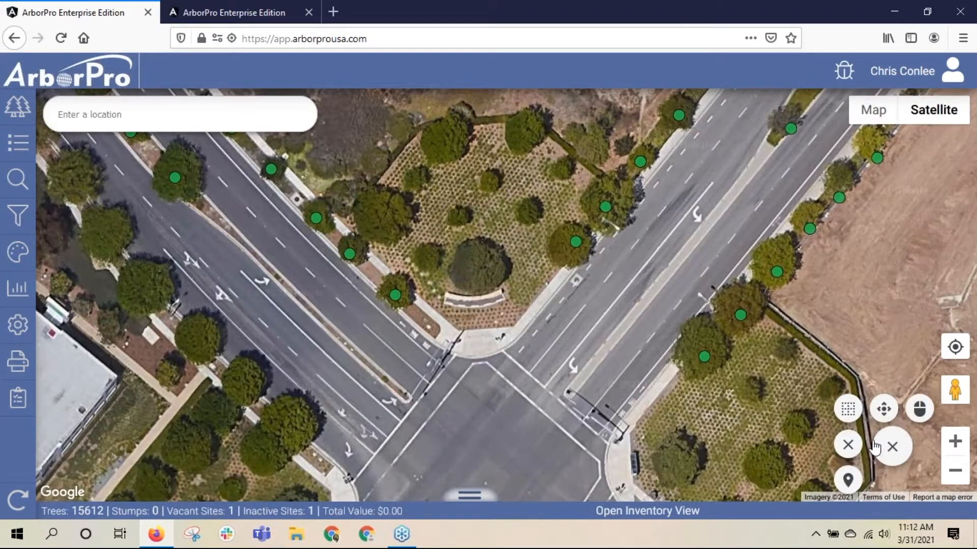
{"action": "left_click", "coordinate": [848, 482]}
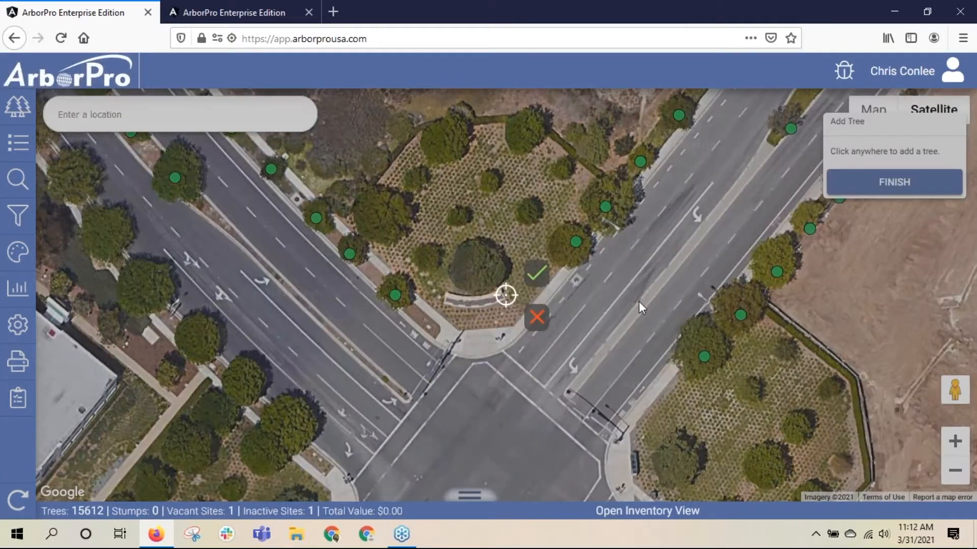
{"action": "left_click_drag", "start_coordinate": [639, 301], "coordinate": [661, 327]}
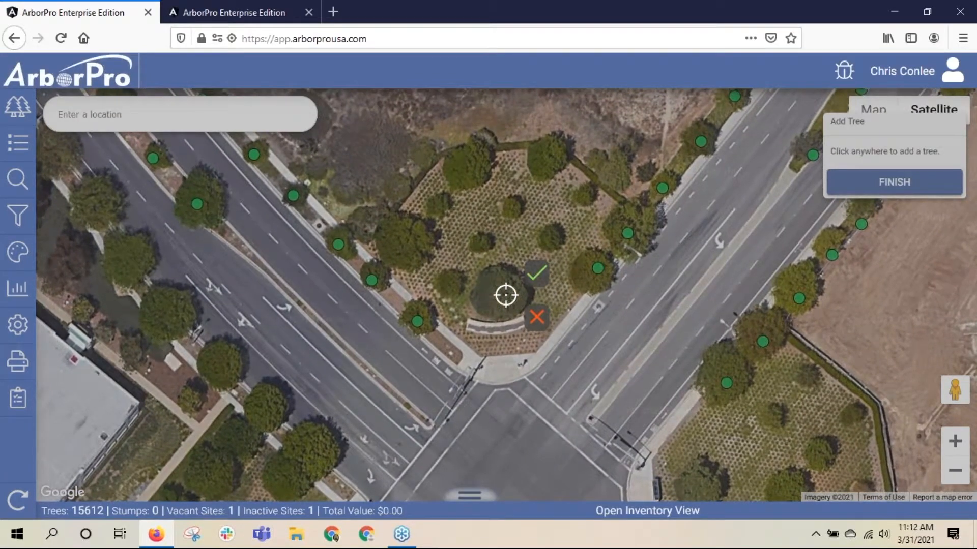
{"action": "left_click_drag", "start_coordinate": [559, 219], "coordinate": [613, 227]}
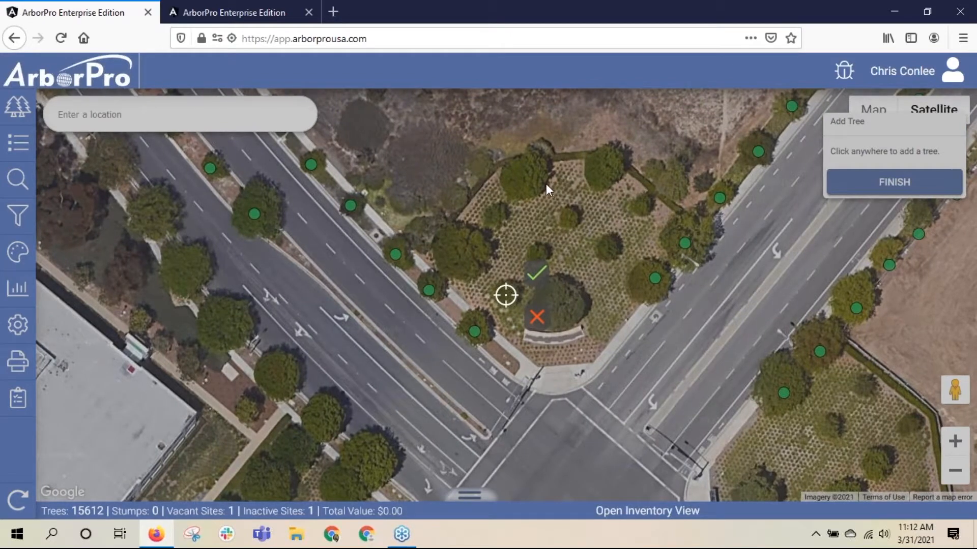
{"action": "mouse_move", "coordinate": [556, 203]}
{"action": "left_mouse_down"}
{"action": "mouse_move", "coordinate": [454, 172]}
{"action": "mouse_move", "coordinate": [576, 196]}
{"action": "mouse_move", "coordinate": [554, 203]}
{"action": "left_mouse_up"}
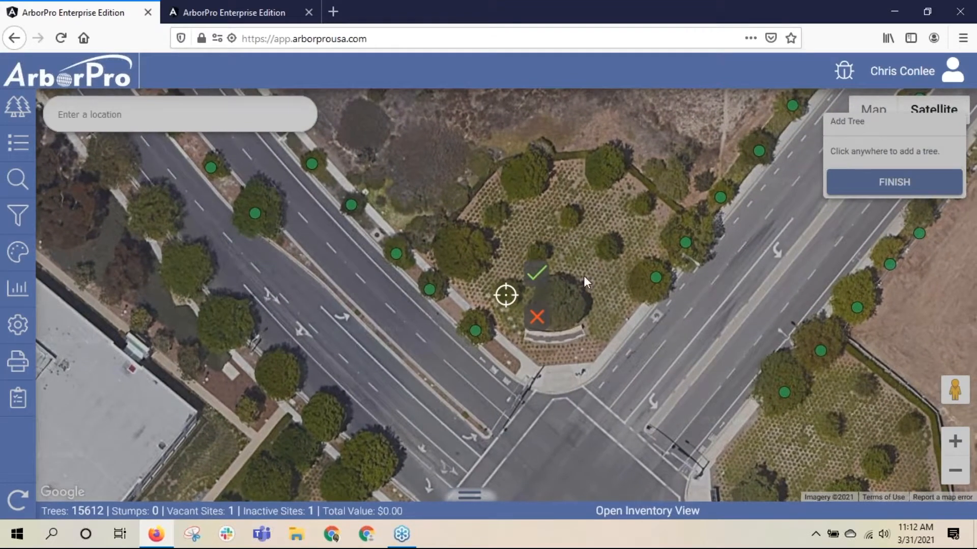
{"action": "scroll", "coordinate": [584, 276], "scroll_direction": "up", "scroll_amount": 1}
{"action": "scroll", "coordinate": [581, 277], "scroll_direction": "up", "scroll_amount": 1}
{"action": "left_click_drag", "start_coordinate": [597, 247], "coordinate": [671, 237]}
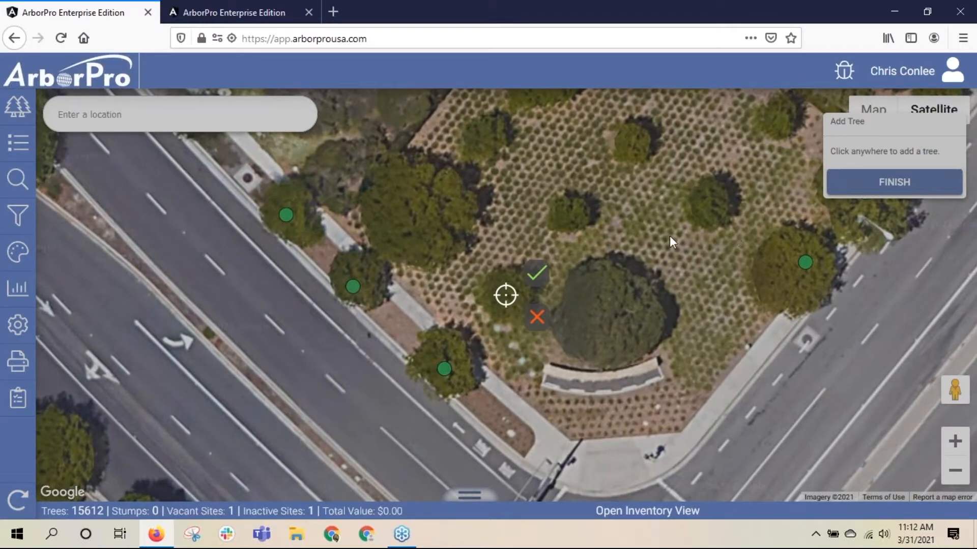
{"action": "left_click", "coordinate": [537, 277]}
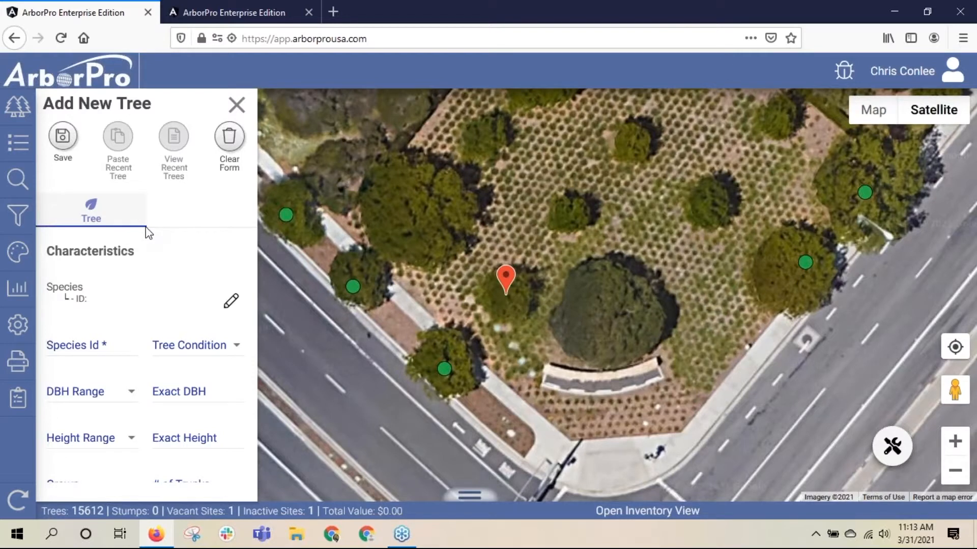
- Set the new tree's species to Bailey Acacia (Acacia baileyana, ID 1) and its tree condition to Fair
{"action": "left_click", "coordinate": [115, 296]}
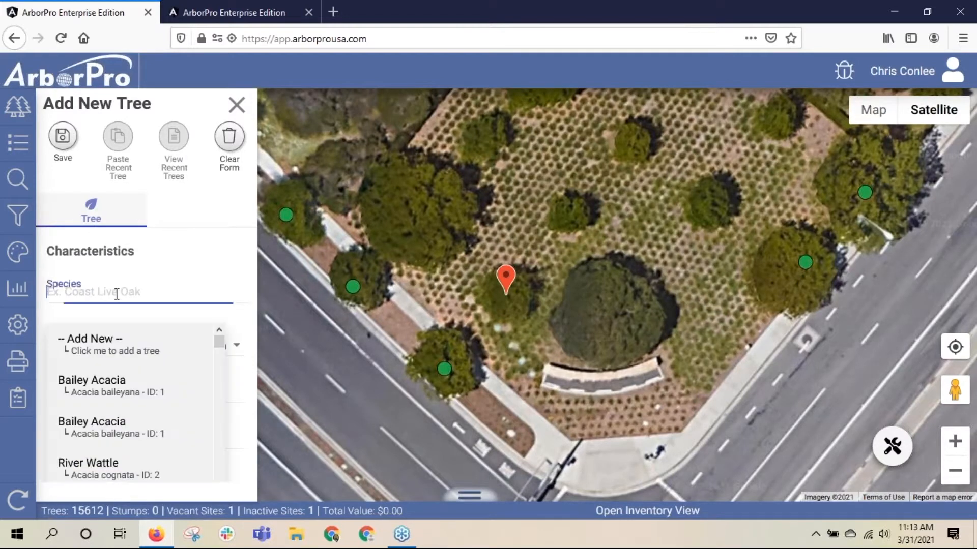
{"action": "left_click", "coordinate": [127, 394]}
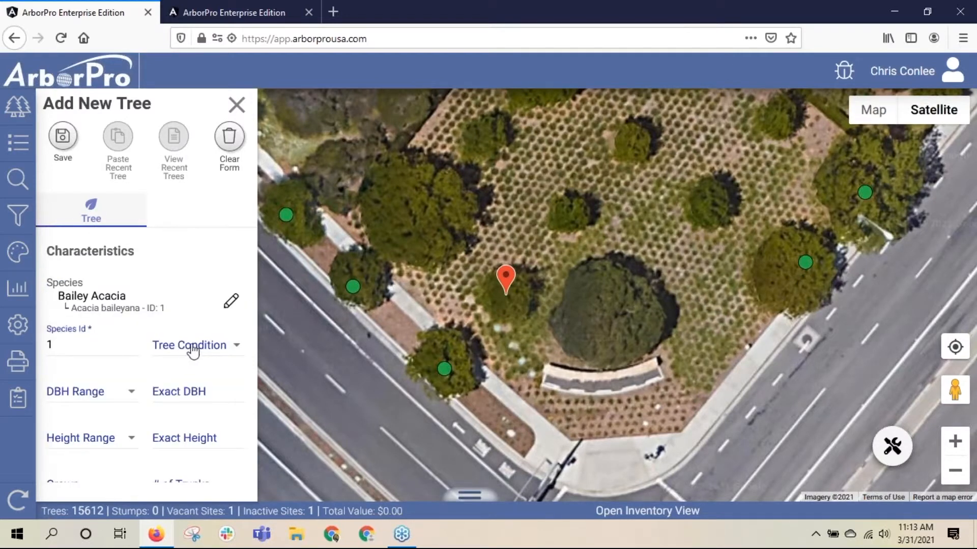
{"action": "left_click", "coordinate": [209, 350]}
{"action": "scroll", "coordinate": [203, 422], "scroll_direction": "down", "scroll_amount": 2}
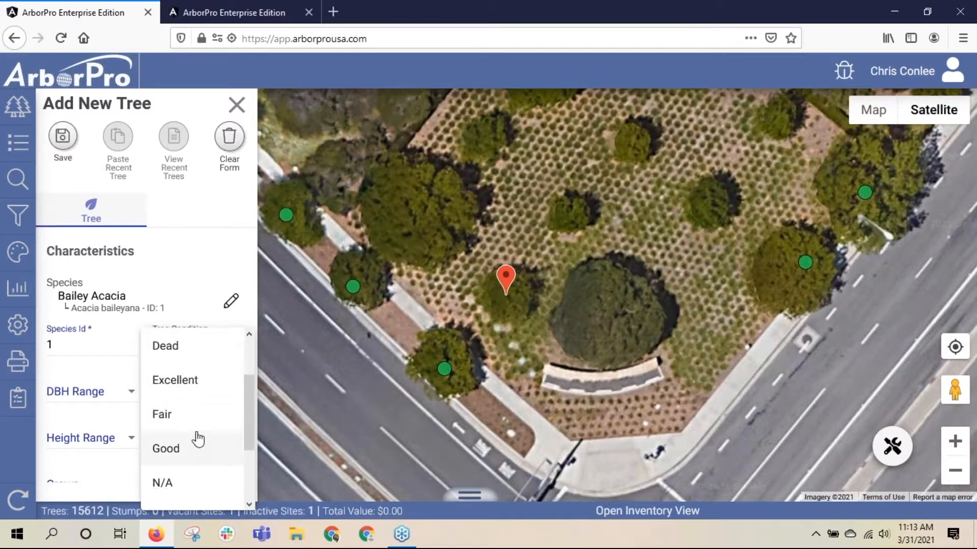
{"action": "left_click", "coordinate": [201, 421]}
- Set the new tree's exact DBH to 10 and exact height to 20, and save the tree
{"action": "left_click", "coordinate": [204, 386]}
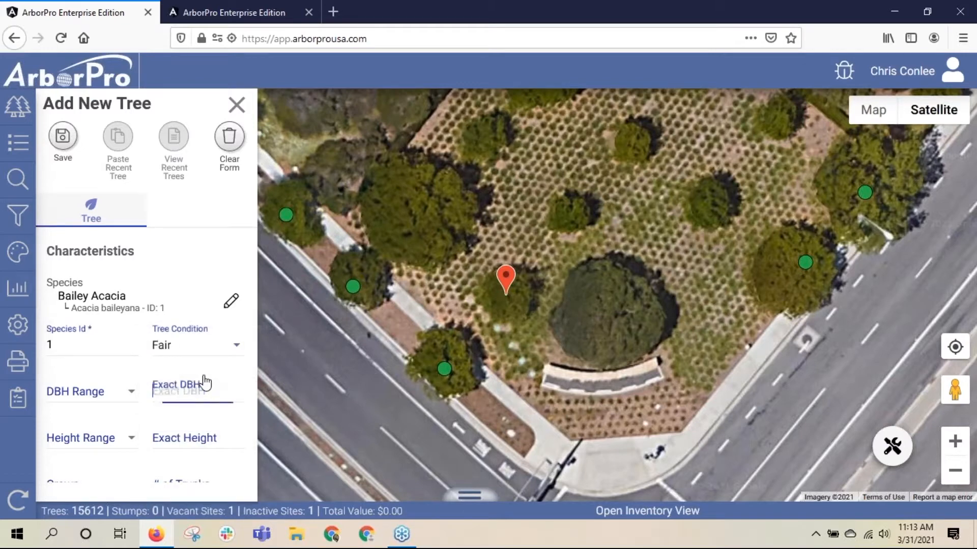
{"action": "type", "text": "10"}
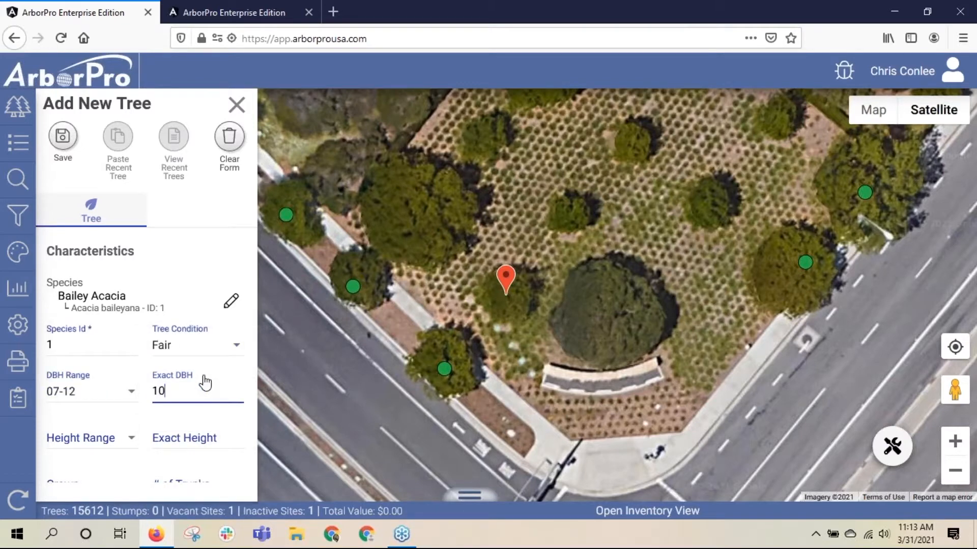
{"action": "left_click", "coordinate": [203, 437]}
{"action": "type", "text": "20"}
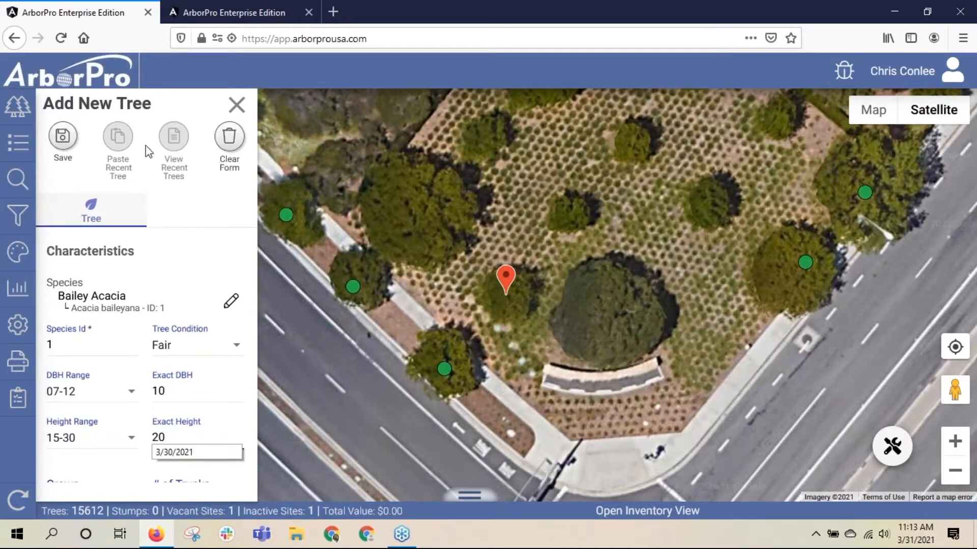
{"action": "left_click", "coordinate": [64, 140]}
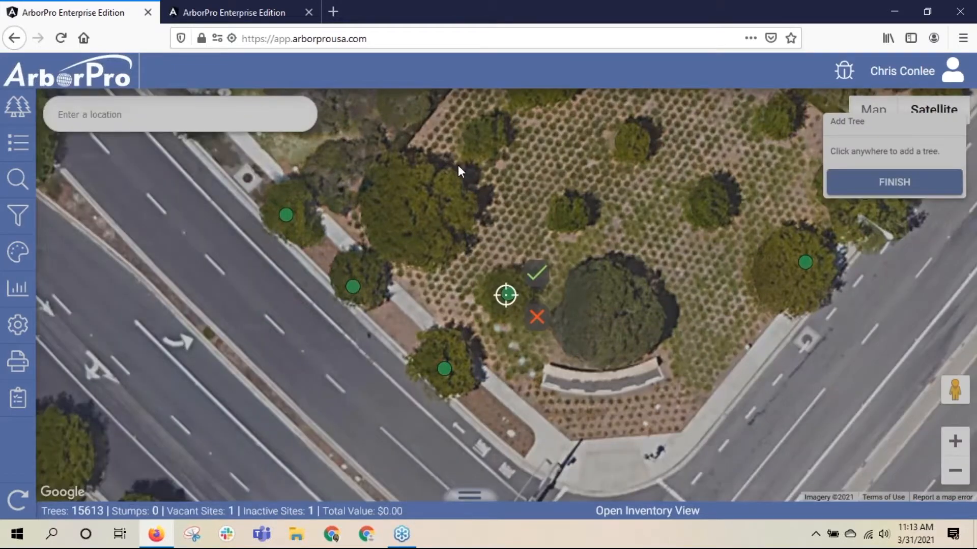
- Place a second new tree on the next small untagged canopy in the planted corner and paste the recent tree's data into its form
{"action": "left_click_drag", "start_coordinate": [456, 168], "coordinate": [395, 246]}
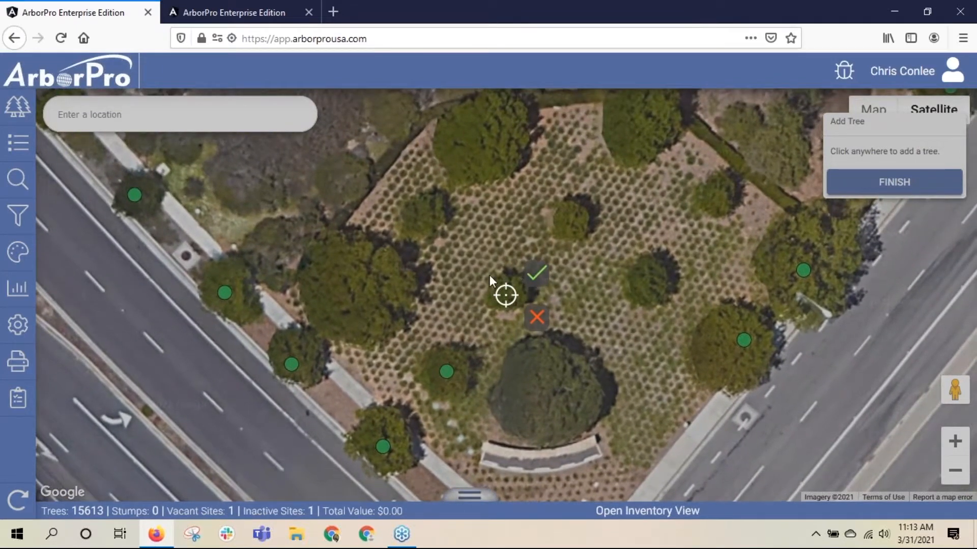
{"action": "left_click", "coordinate": [535, 280]}
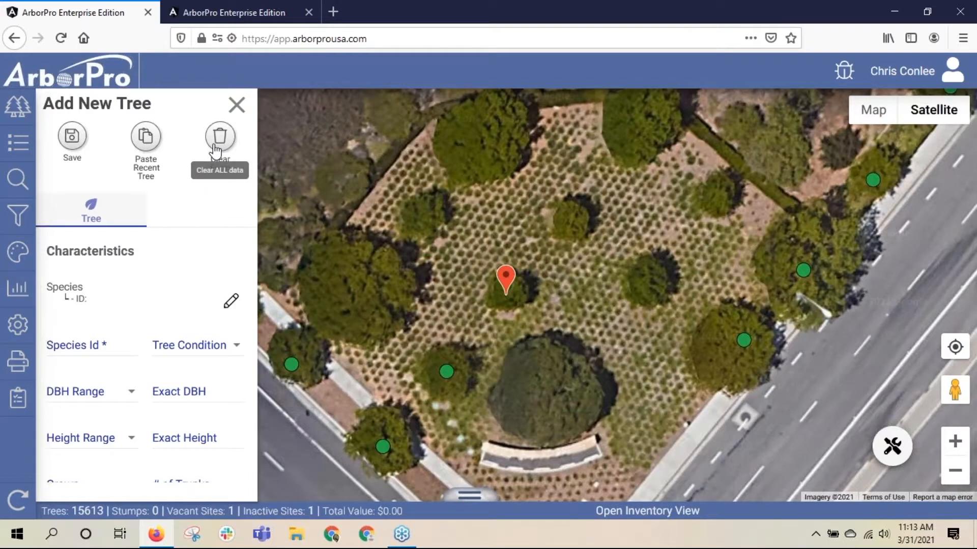
{"action": "left_click", "coordinate": [154, 143]}
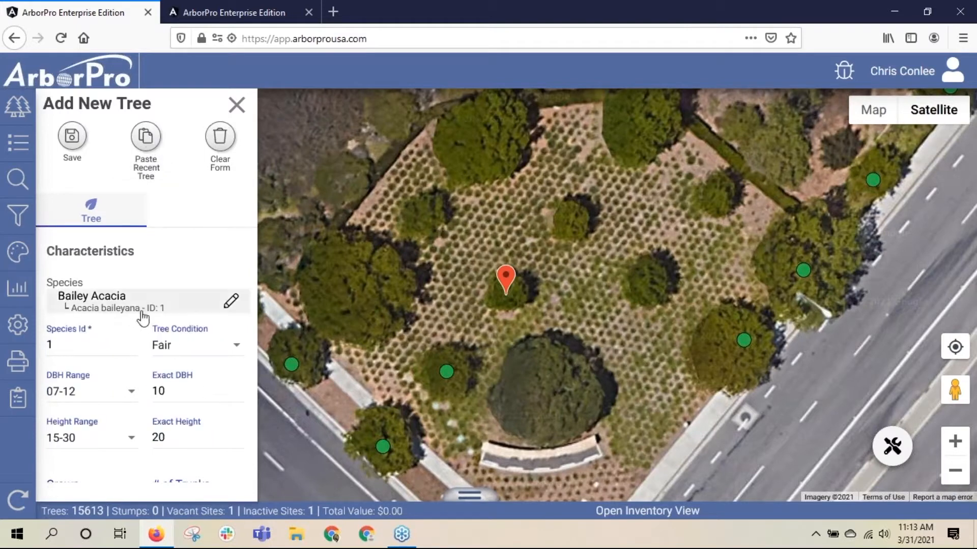
- Change the second new tree's exact DBH to 12 and save the tree
{"action": "left_click", "coordinate": [191, 386]}
{"action": "key", "text": "BackSpace"}
{"action": "type", "text": "2"}
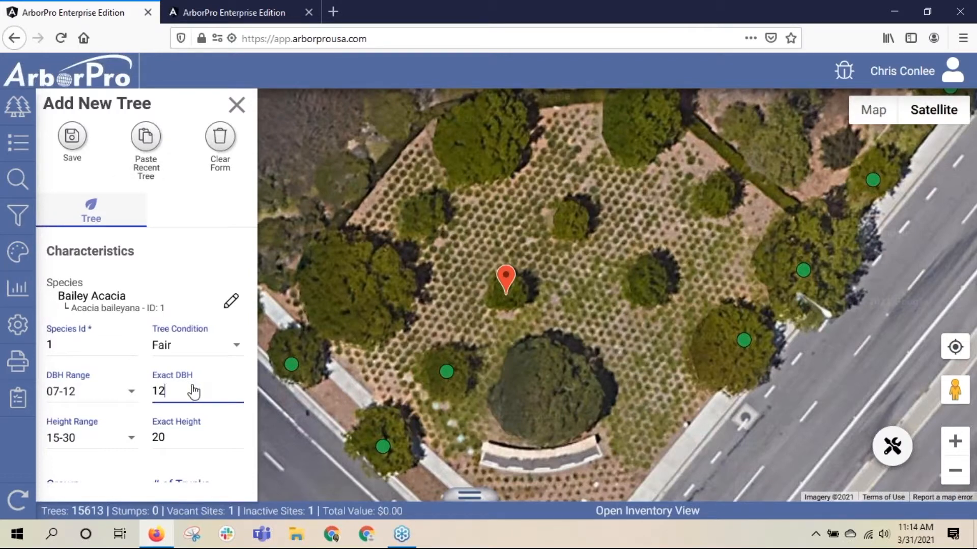
{"action": "left_click", "coordinate": [72, 136]}
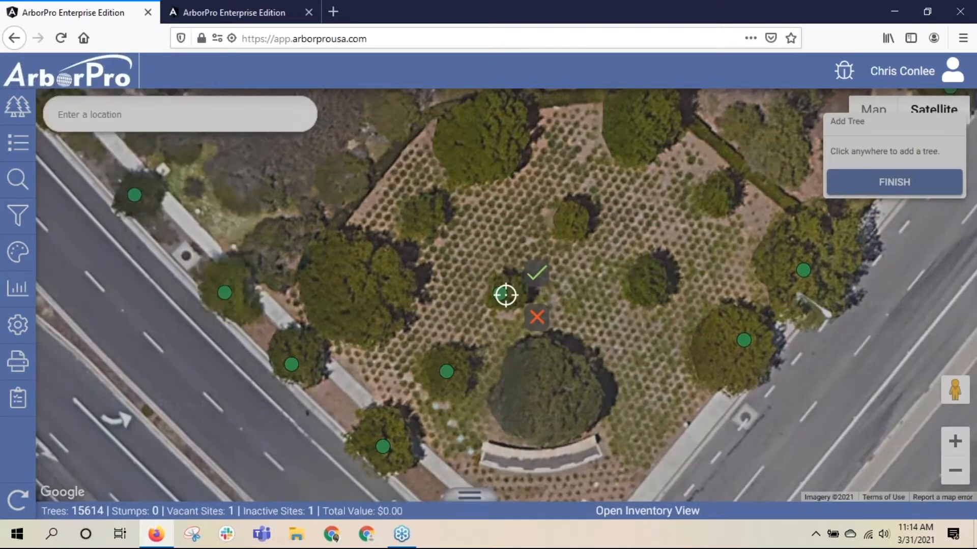
- Add and save a third new tree on the small untagged canopy in the planted corner, using the second recent tree's data
{"action": "left_click_drag", "start_coordinate": [386, 178], "coordinate": [327, 252]}
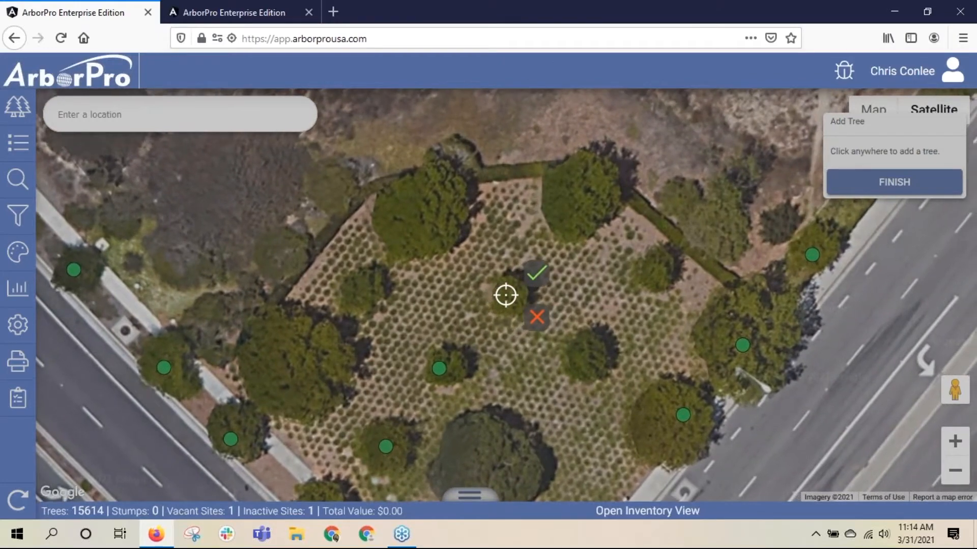
{"action": "left_click", "coordinate": [533, 277]}
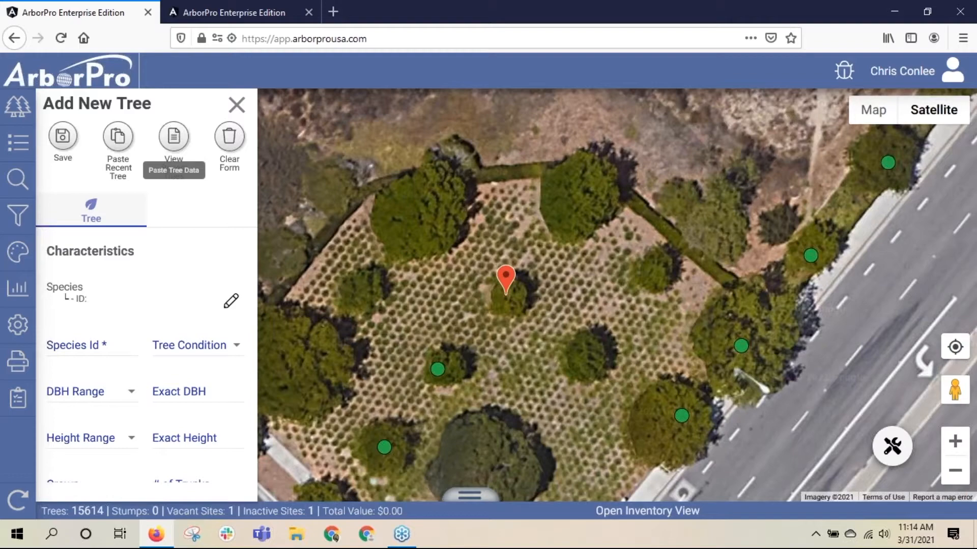
{"action": "left_click", "coordinate": [174, 137]}
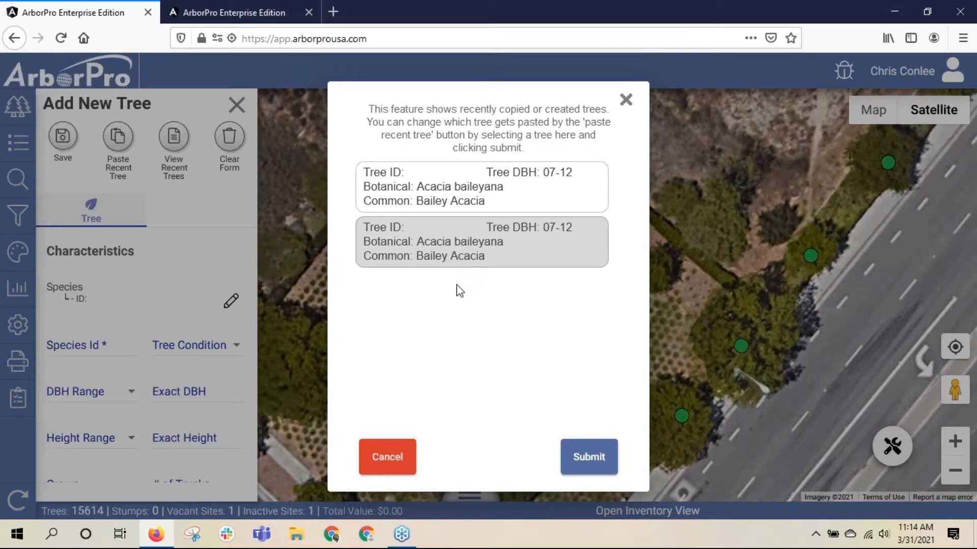
{"action": "left_click", "coordinate": [463, 248]}
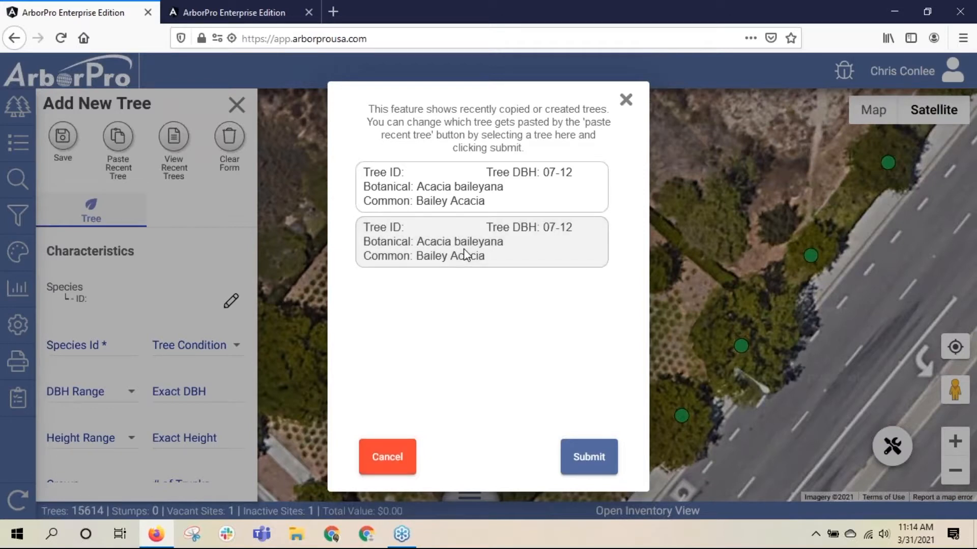
{"action": "left_click", "coordinate": [589, 459]}
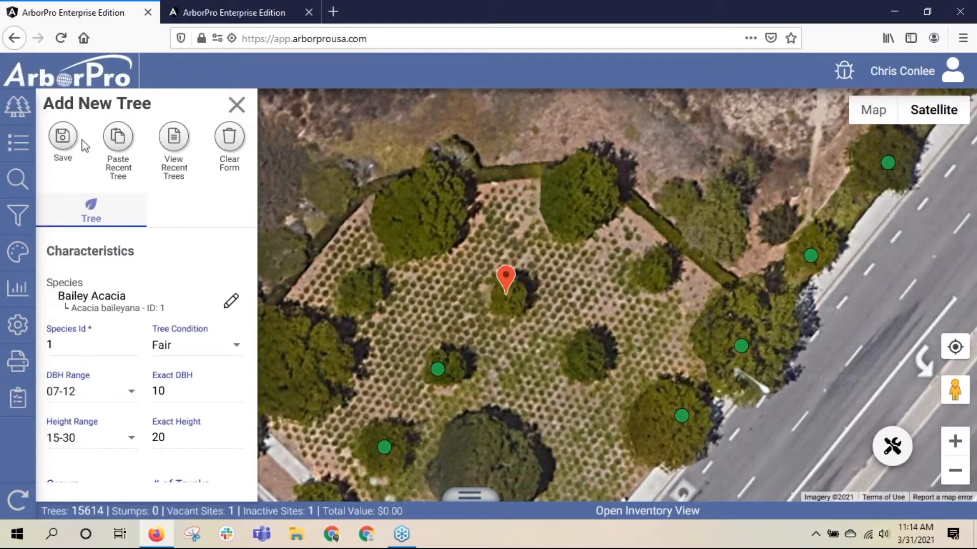
{"action": "left_click", "coordinate": [63, 137]}
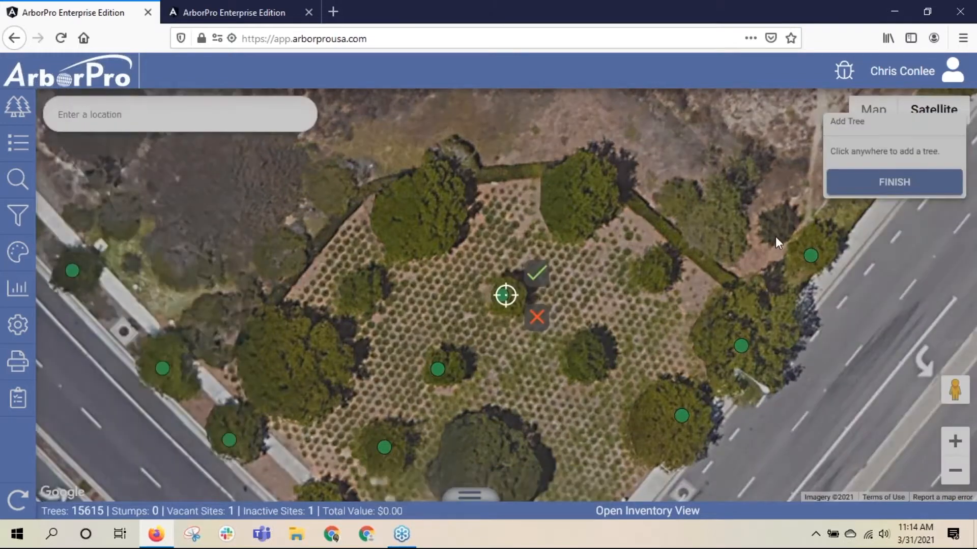
{"action": "left_click", "coordinate": [535, 318]}
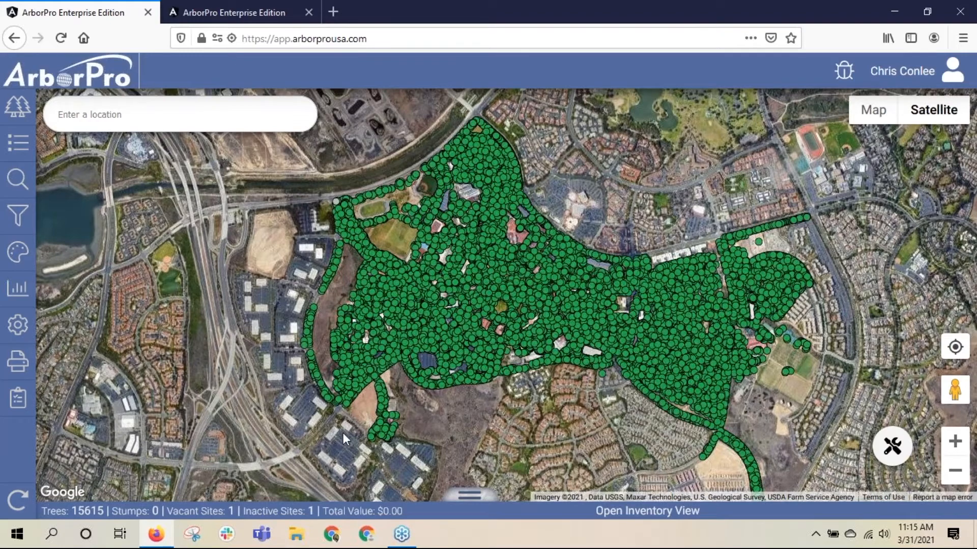
- Open the tree characteristics of the tagged tree nearest the intersection, in the fenced planted corner across the road
{"action": "scroll", "coordinate": [334, 411], "scroll_direction": "up", "scroll_amount": 3}
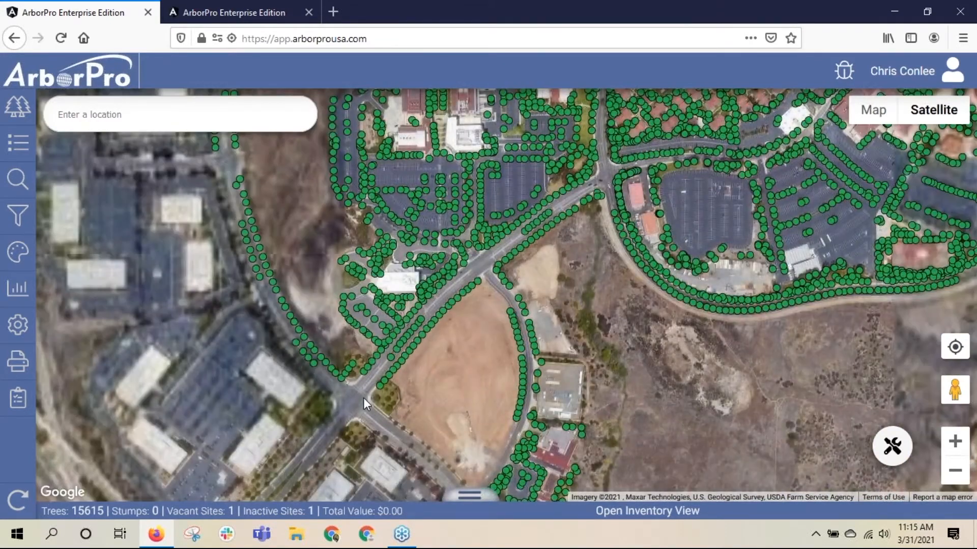
{"action": "scroll", "coordinate": [370, 395], "scroll_direction": "up", "scroll_amount": 1}
{"action": "scroll", "coordinate": [387, 384], "scroll_direction": "up", "scroll_amount": 1}
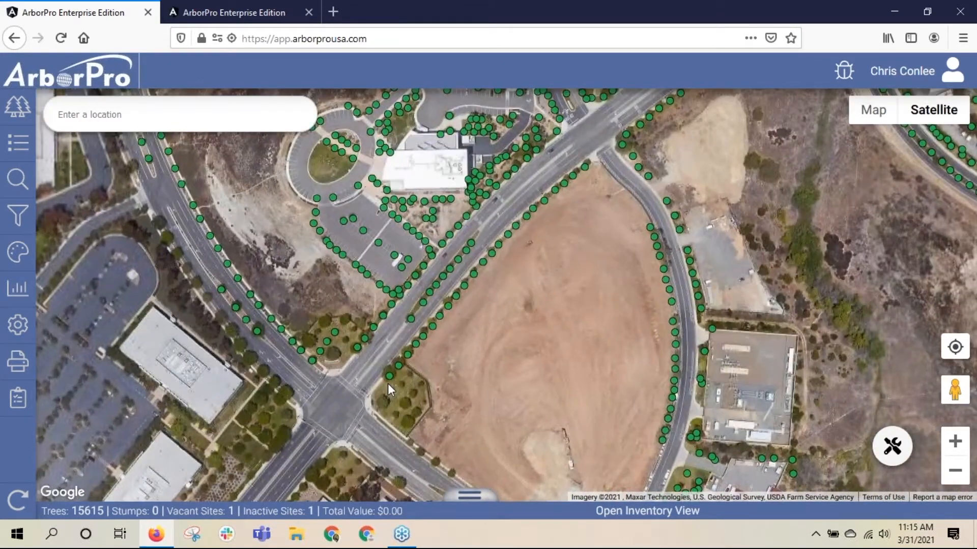
{"action": "scroll", "coordinate": [389, 384], "scroll_direction": "up", "scroll_amount": 1}
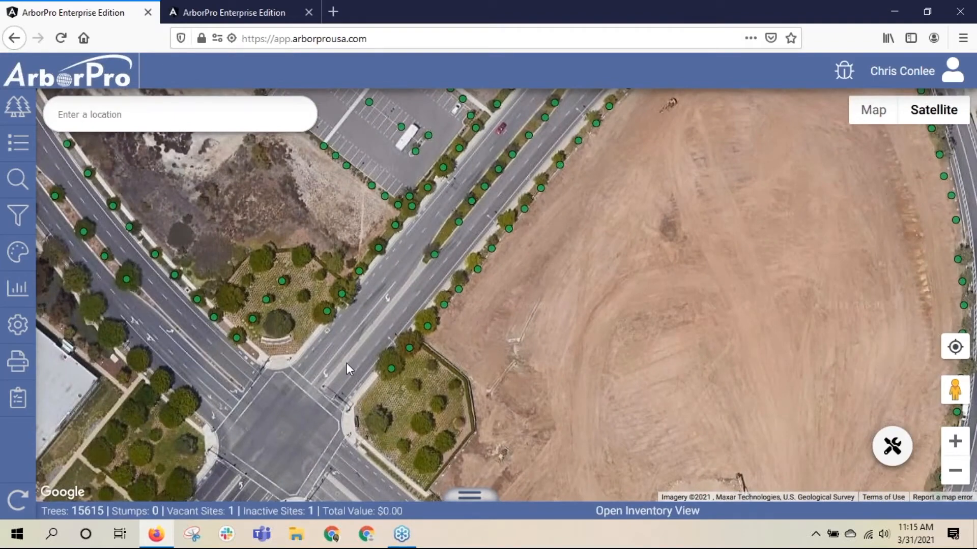
{"action": "scroll", "coordinate": [347, 363], "scroll_direction": "up", "scroll_amount": 1}
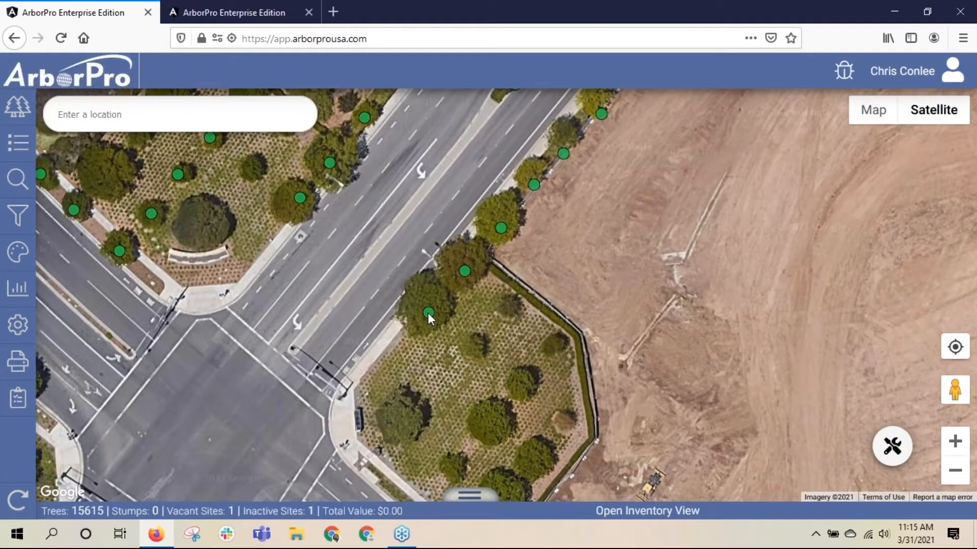
{"action": "left_click", "coordinate": [428, 313]}
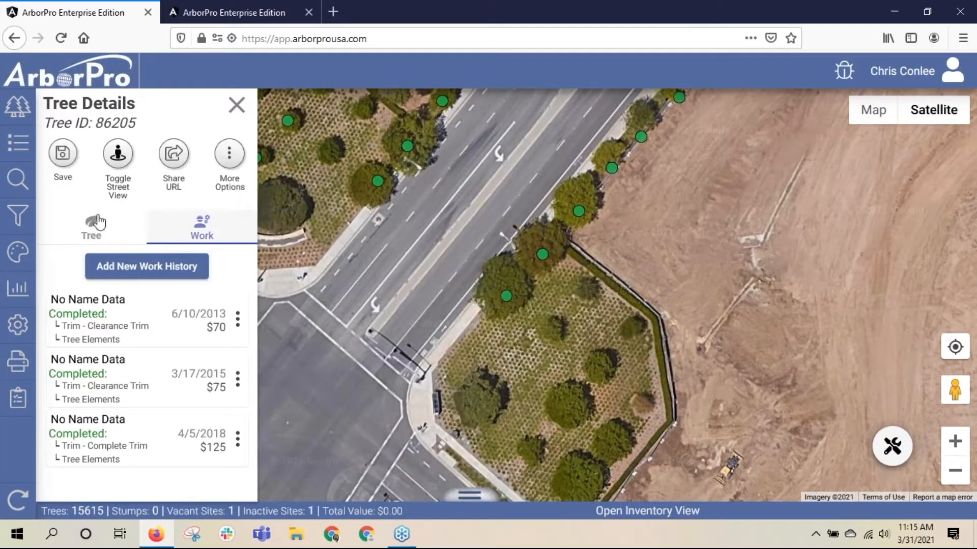
{"action": "left_click", "coordinate": [91, 228]}
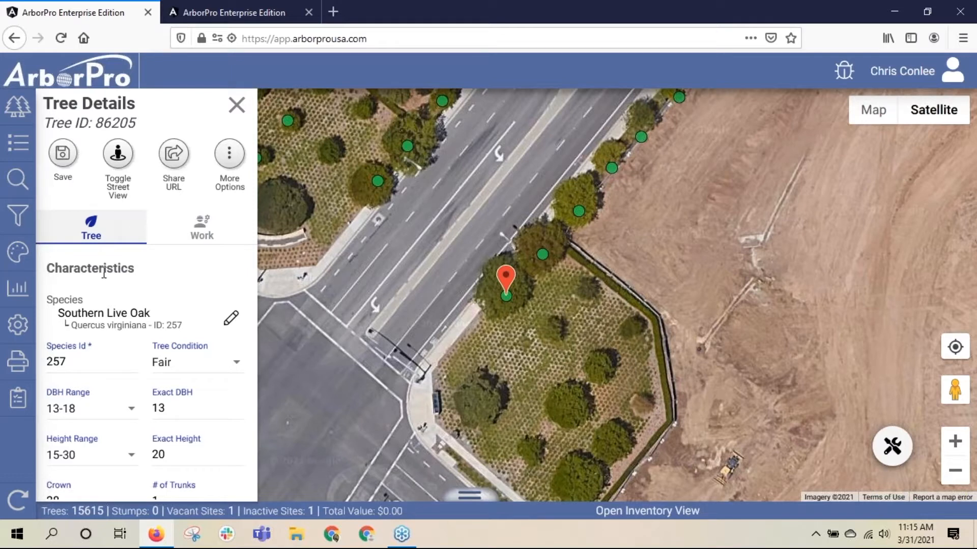
- Review the tree's size characteristics and the options for its Status and Recommended Maintenance, keeping Tree and Routine Prune
{"action": "scroll", "coordinate": [105, 274], "scroll_direction": "down", "scroll_amount": 2}
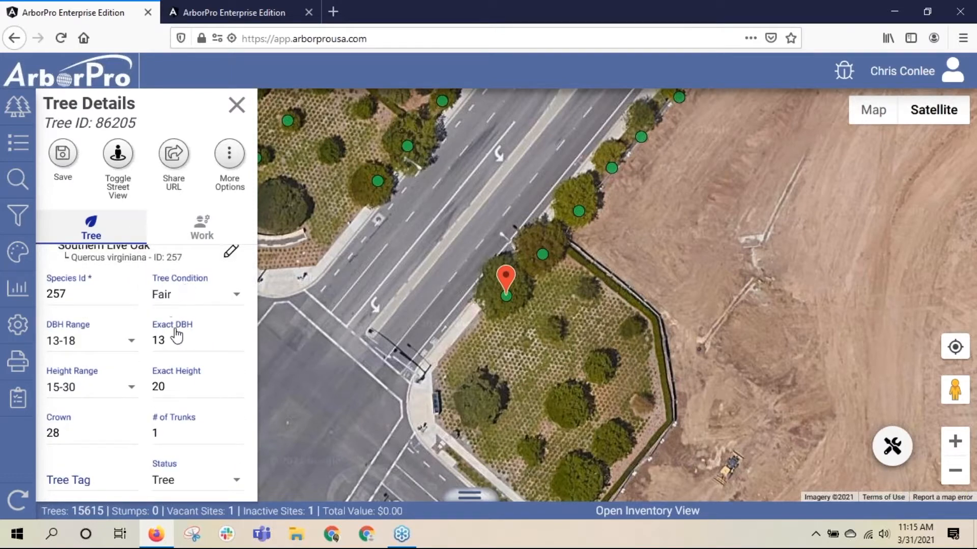
{"action": "scroll", "coordinate": [177, 339], "scroll_direction": "down", "scroll_amount": 2}
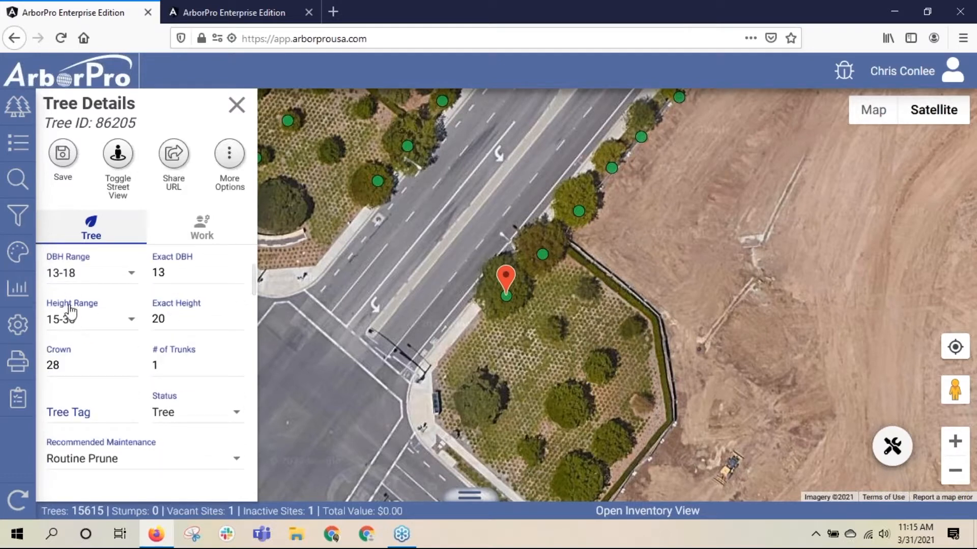
{"action": "scroll", "coordinate": [171, 343], "scroll_direction": "down", "scroll_amount": 2}
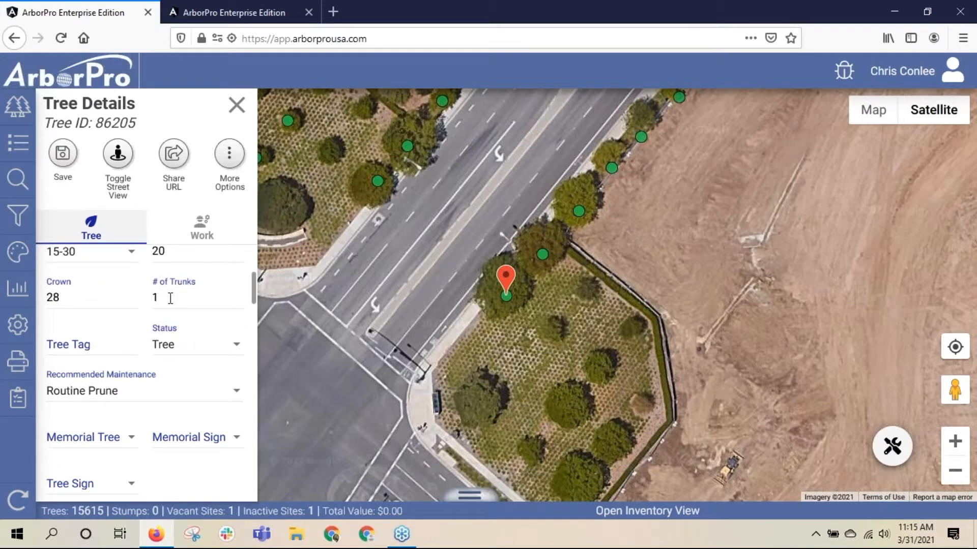
{"action": "left_click", "coordinate": [179, 343]}
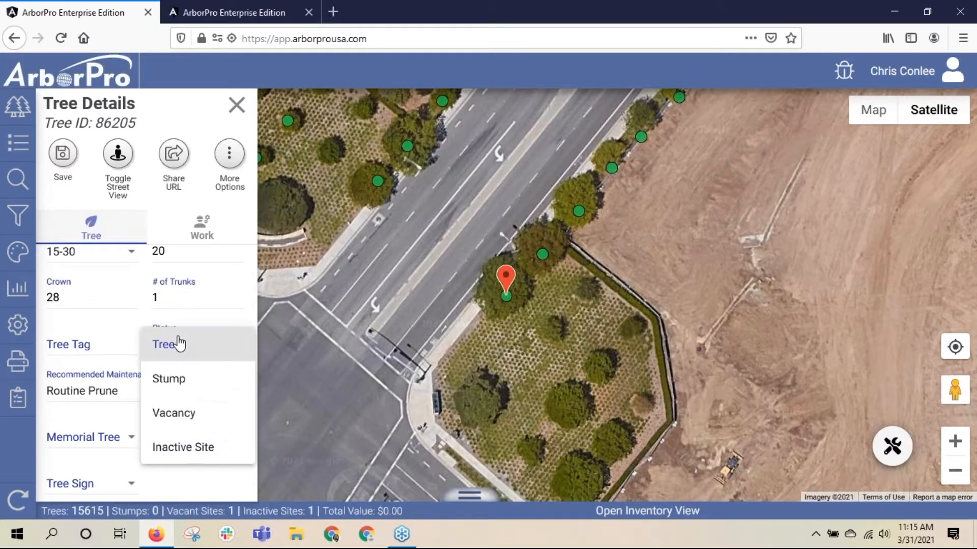
{"action": "left_click", "coordinate": [180, 356]}
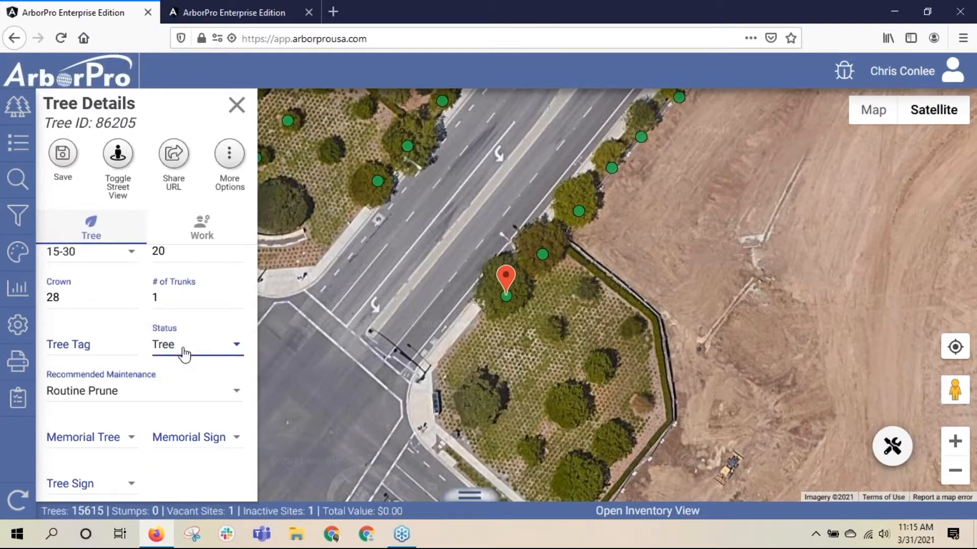
{"action": "scroll", "coordinate": [184, 355], "scroll_direction": "down", "scroll_amount": 2}
{"action": "left_click", "coordinate": [203, 258]}
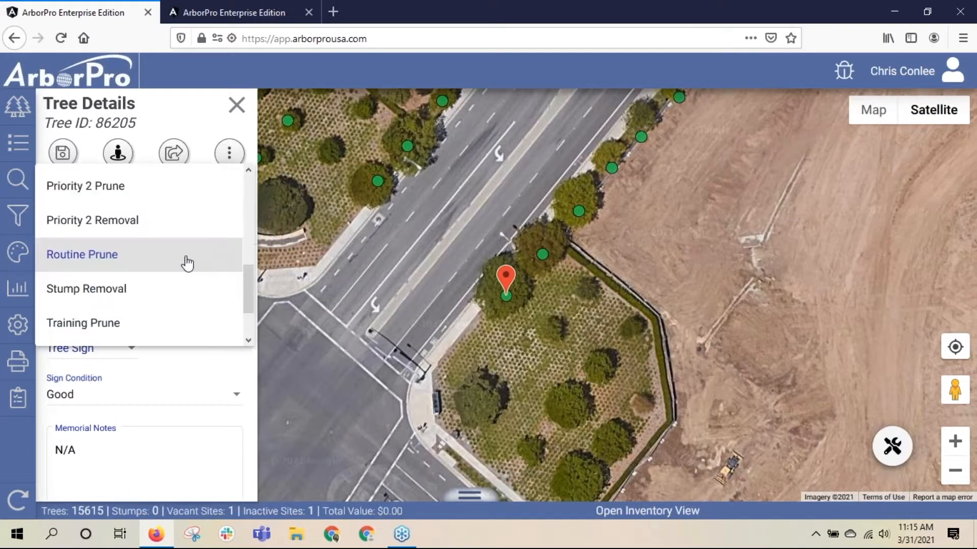
{"action": "left_click", "coordinate": [162, 257]}
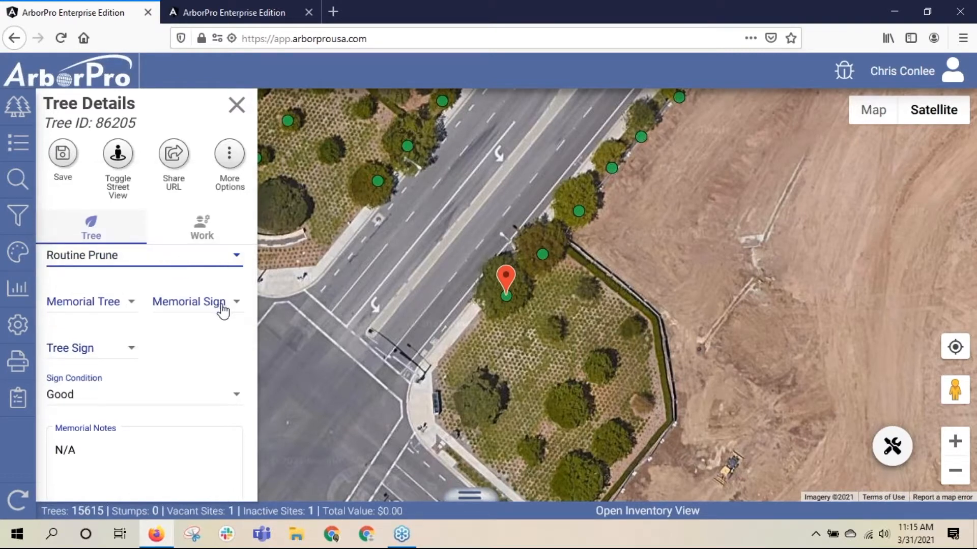
- Set the tree's Memorial Tree and Memorial Sign to No, and its Tree Sign to Yes
{"action": "left_click", "coordinate": [134, 305]}
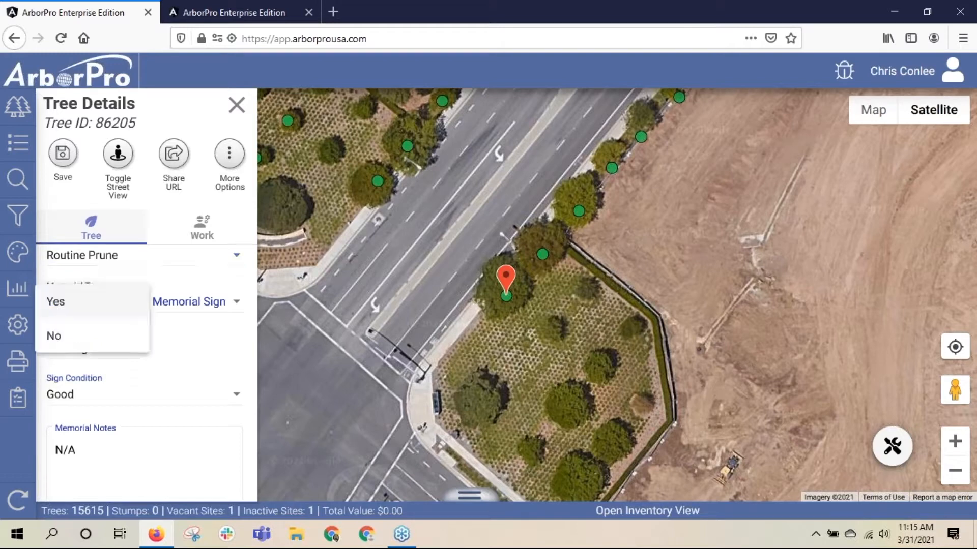
{"action": "left_click", "coordinate": [89, 344]}
{"action": "left_click", "coordinate": [208, 303]}
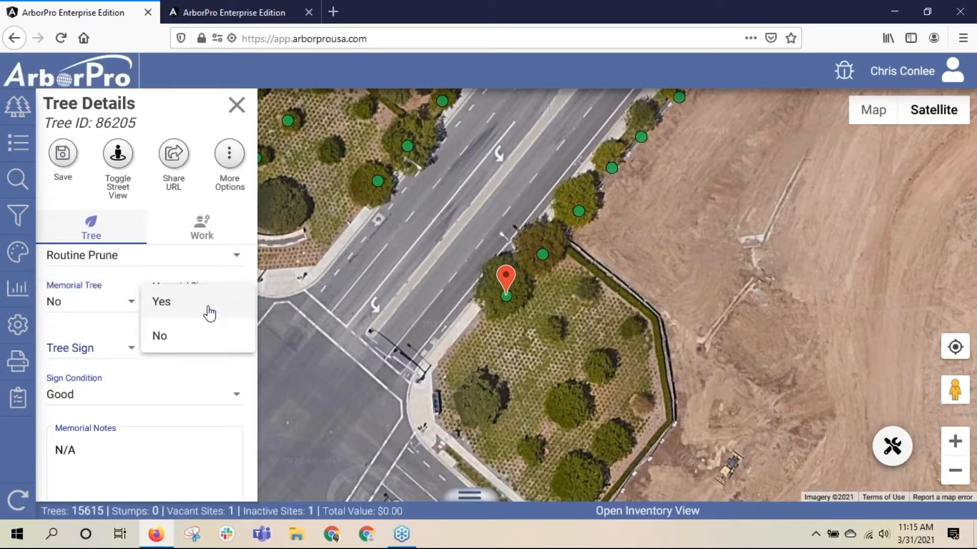
{"action": "left_click", "coordinate": [181, 339]}
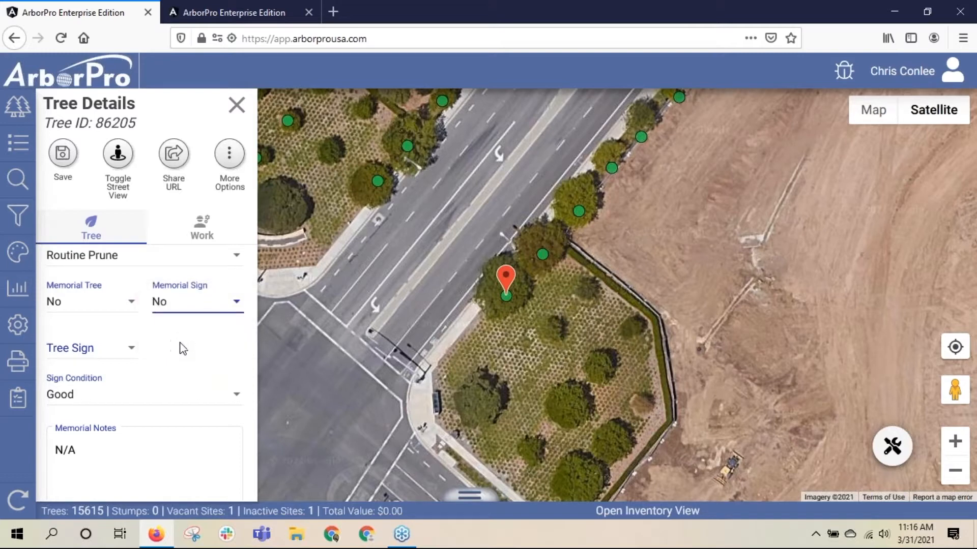
{"action": "scroll", "coordinate": [181, 349], "scroll_direction": "down", "scroll_amount": 1}
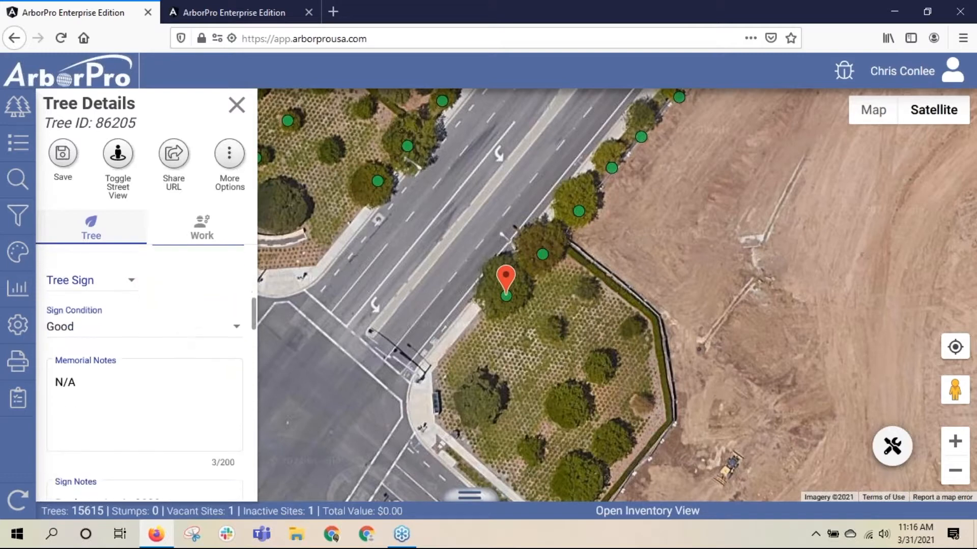
{"action": "left_click", "coordinate": [133, 285]}
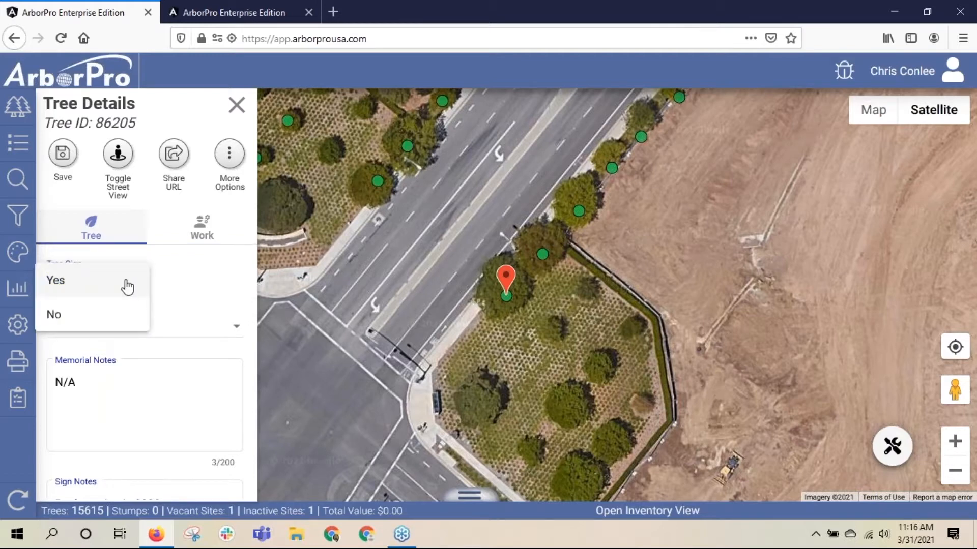
{"action": "left_click", "coordinate": [81, 279]}
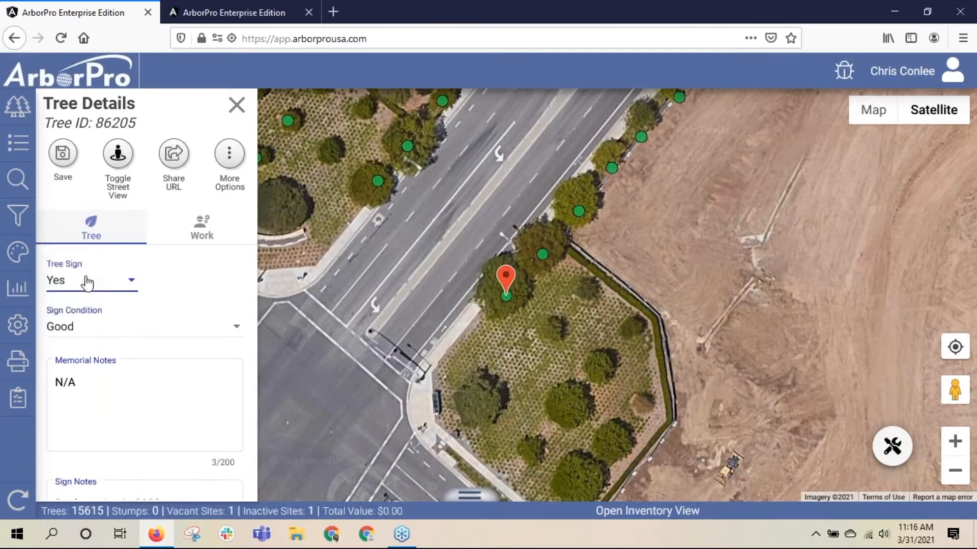
- Check the tree's Sign Condition options, Memorial Notes and Sign Notes
{"action": "left_click", "coordinate": [164, 328]}
{"action": "left_click", "coordinate": [164, 328]}
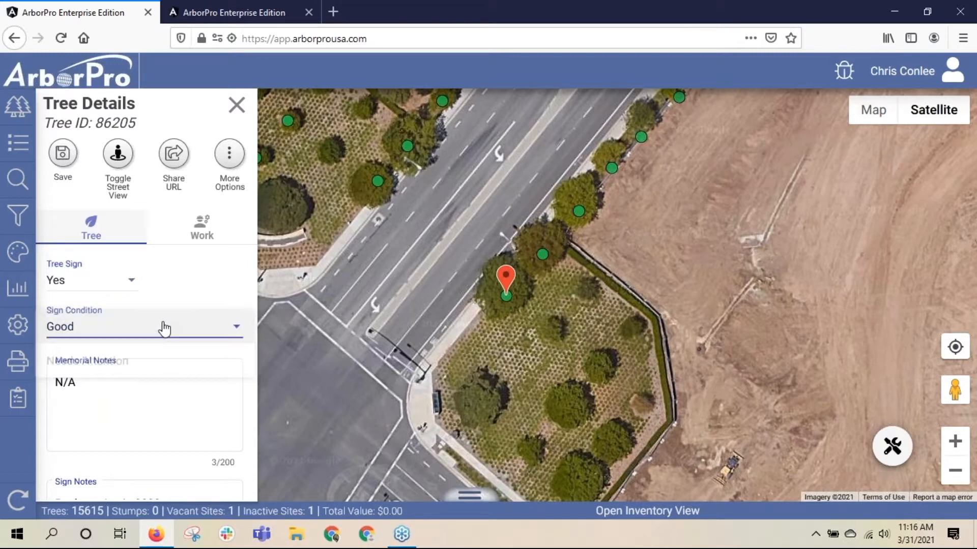
{"action": "scroll", "coordinate": [152, 328], "scroll_direction": "down", "scroll_amount": 2}
{"action": "left_click", "coordinate": [113, 307]}
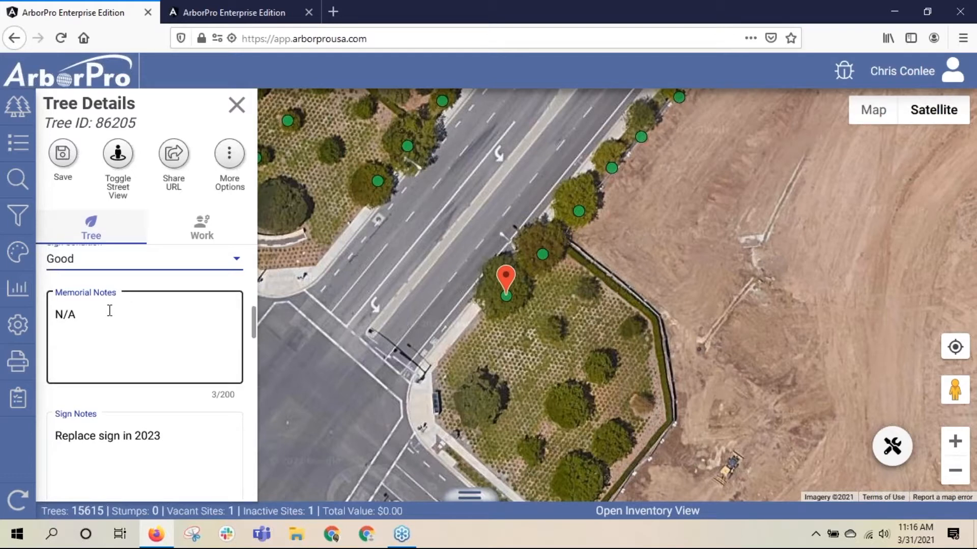
{"action": "scroll", "coordinate": [113, 310], "scroll_direction": "down", "scroll_amount": 3}
{"action": "left_click", "coordinate": [130, 313]}
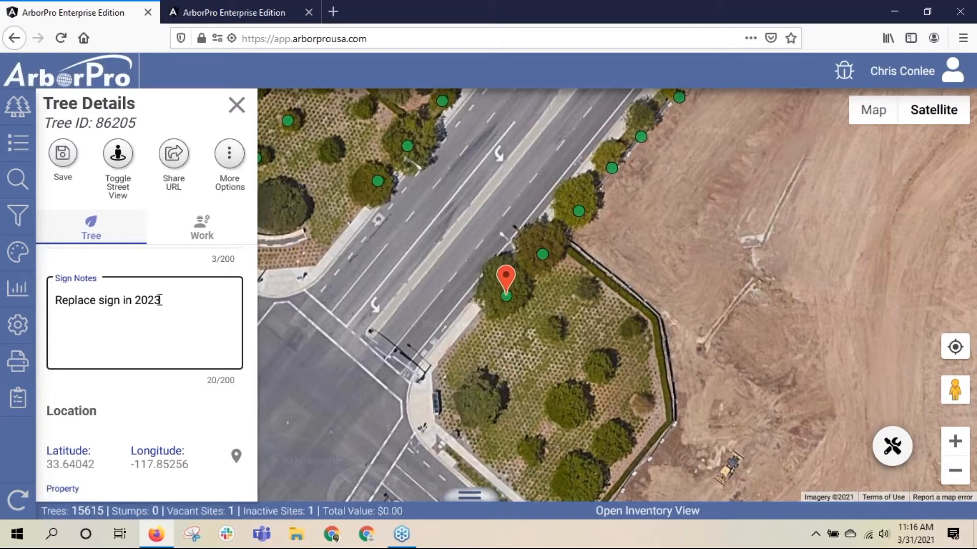
- Examine the tree's location details, including coordinates, property, area and site number, followed by its hardscape damage and notes
{"action": "scroll", "coordinate": [160, 300], "scroll_direction": "down", "scroll_amount": 2}
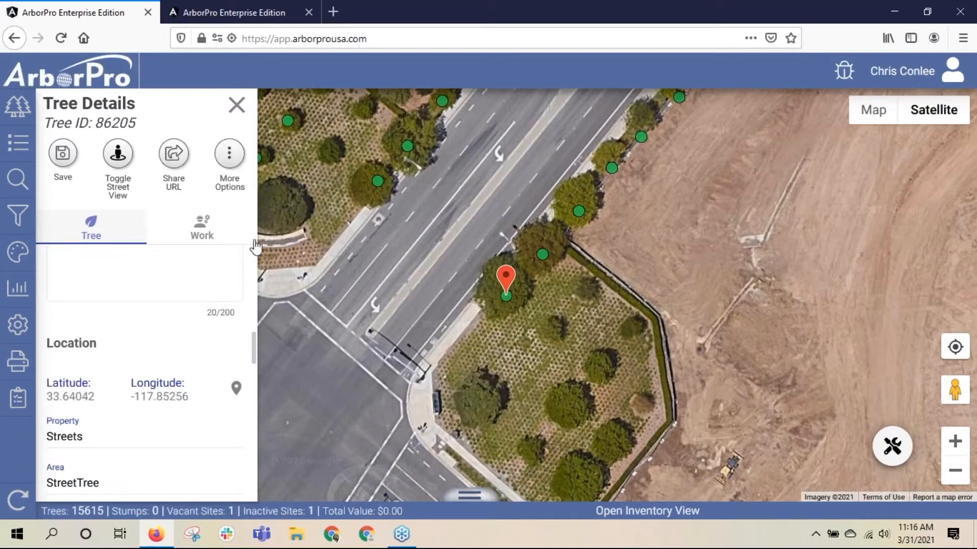
{"action": "scroll", "coordinate": [237, 270], "scroll_direction": "down", "scroll_amount": 2}
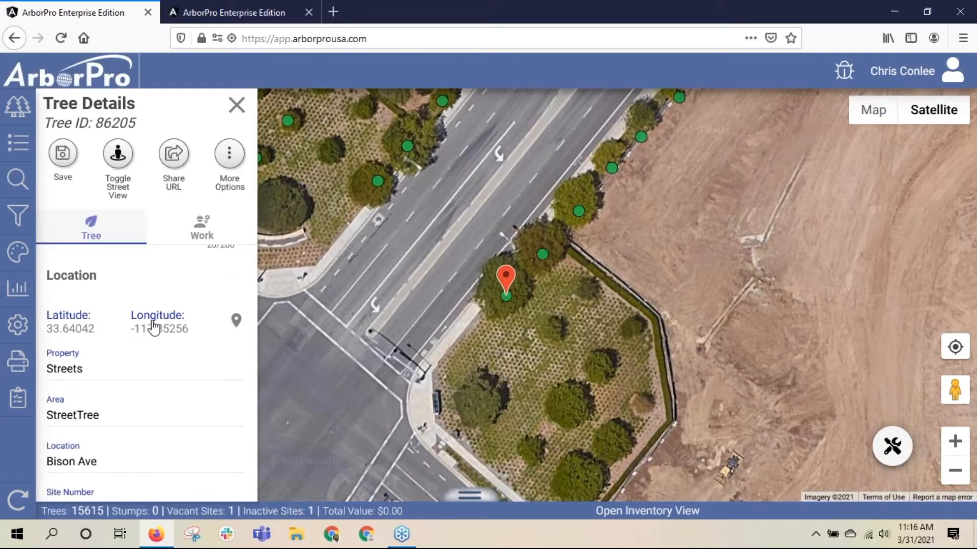
{"action": "scroll", "coordinate": [155, 328], "scroll_direction": "down", "scroll_amount": 2}
{"action": "scroll", "coordinate": [155, 328], "scroll_direction": "down", "scroll_amount": 1}
{"action": "scroll", "coordinate": [155, 328], "scroll_direction": "up", "scroll_amount": 1}
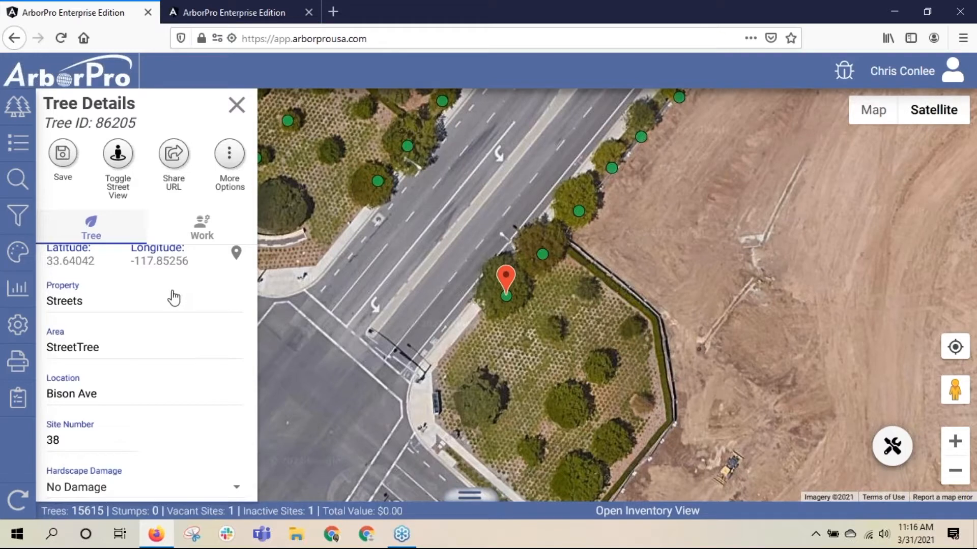
{"action": "scroll", "coordinate": [143, 331], "scroll_direction": "down", "scroll_amount": 3}
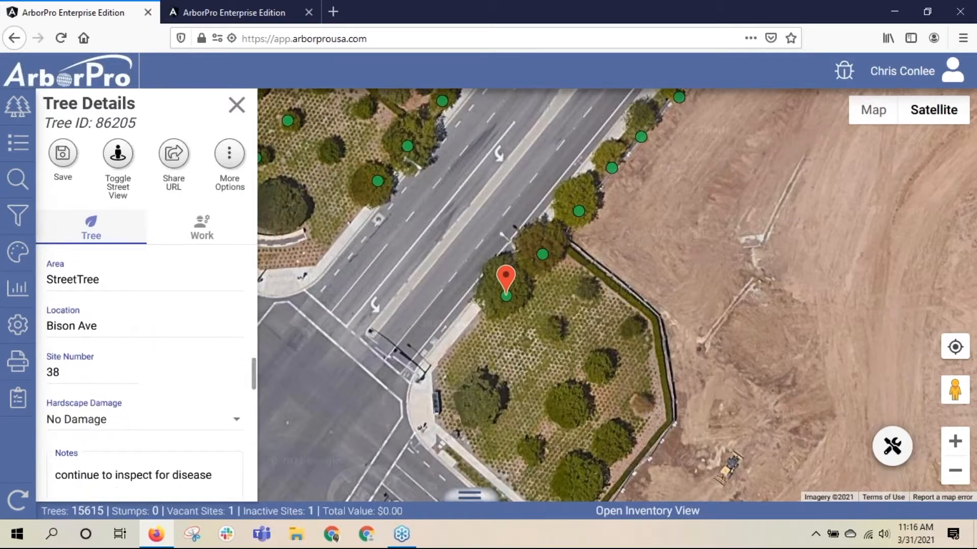
{"action": "scroll", "coordinate": [142, 331], "scroll_direction": "down", "scroll_amount": 3}
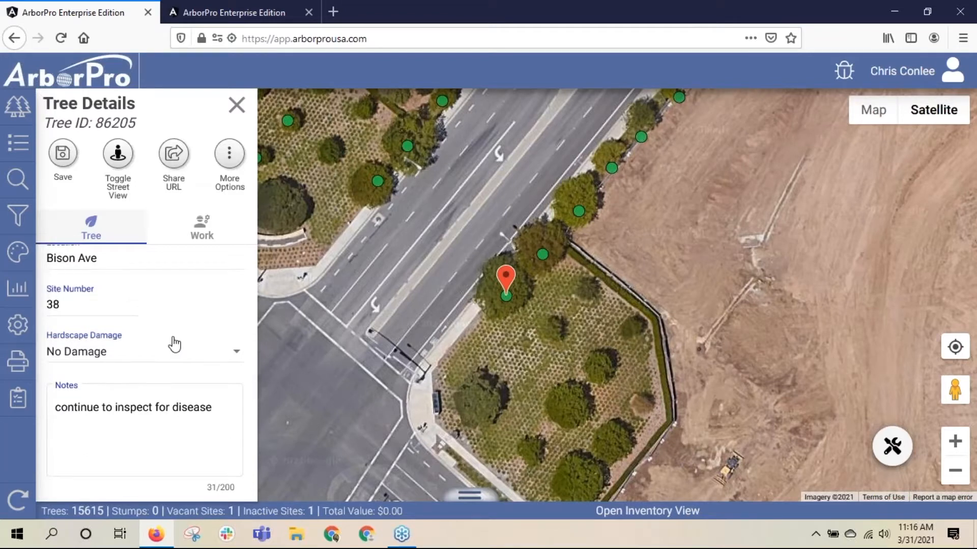
{"action": "scroll", "coordinate": [175, 345], "scroll_direction": "down", "scroll_amount": 3}
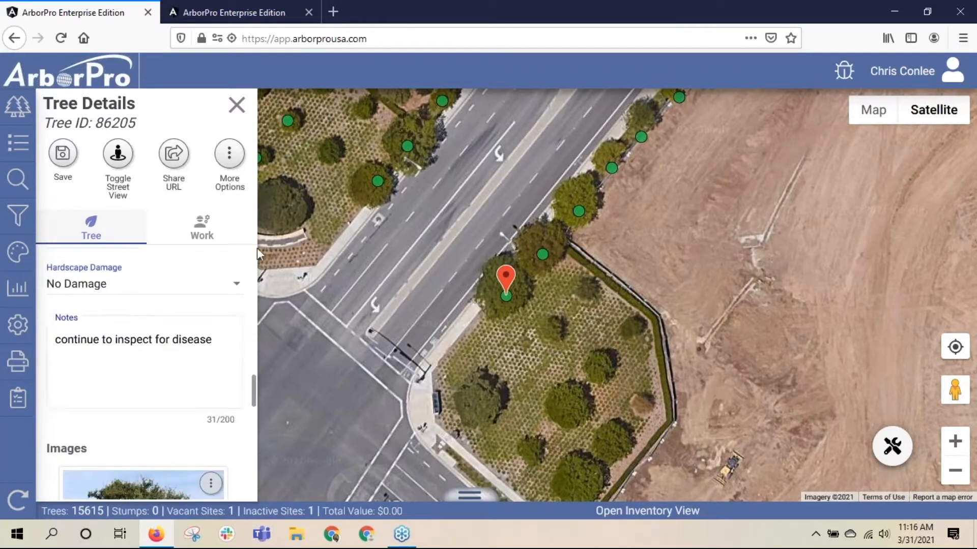
- Check the tree's notes, the file information of its existing image and the options for renaming or deleting that image
{"action": "scroll", "coordinate": [163, 334], "scroll_direction": "down", "scroll_amount": 3}
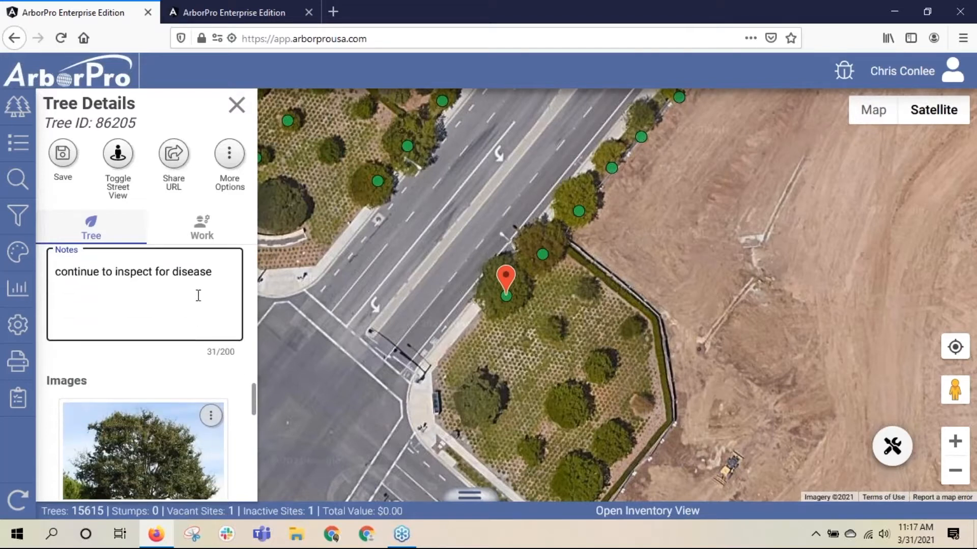
{"action": "scroll", "coordinate": [196, 288], "scroll_direction": "down", "scroll_amount": 6}
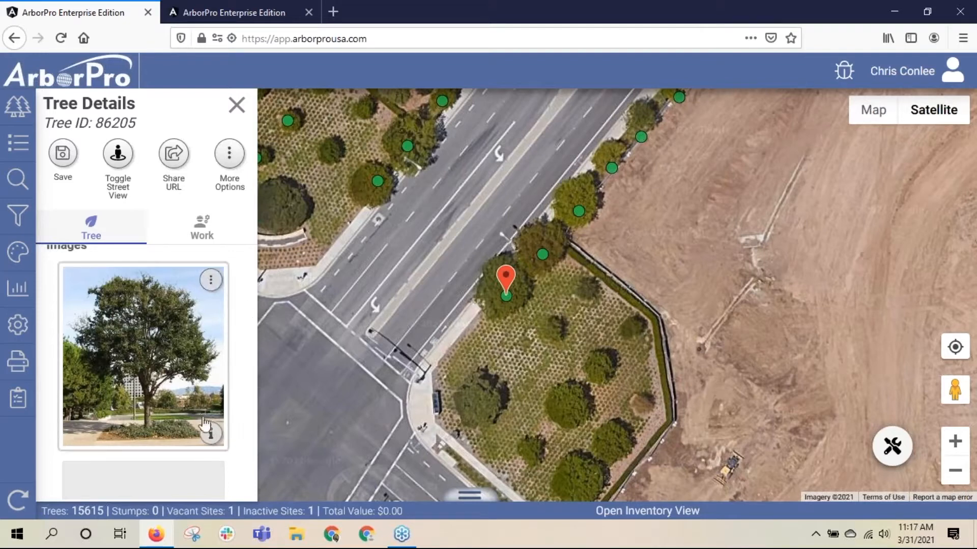
{"action": "mouse_move", "coordinate": [212, 436]}
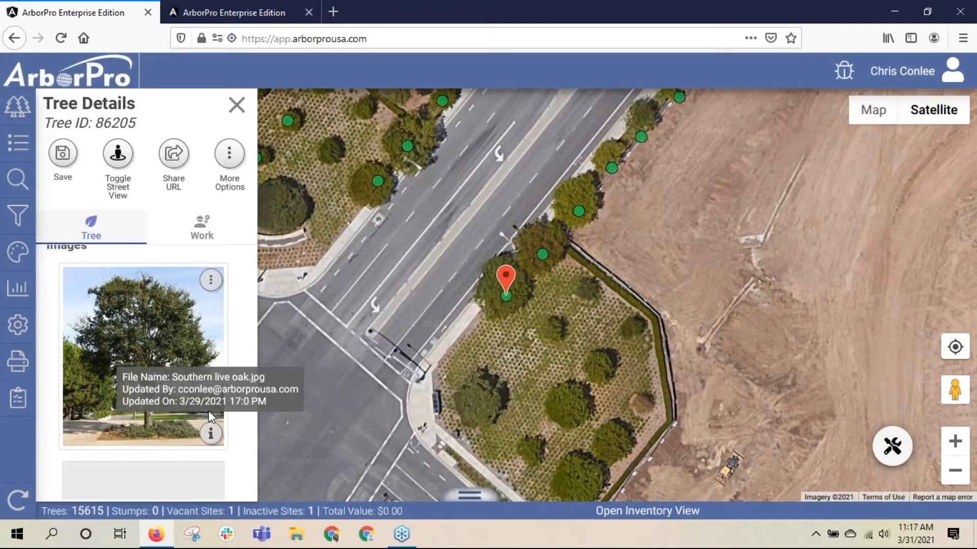
{"action": "left_click", "coordinate": [210, 281]}
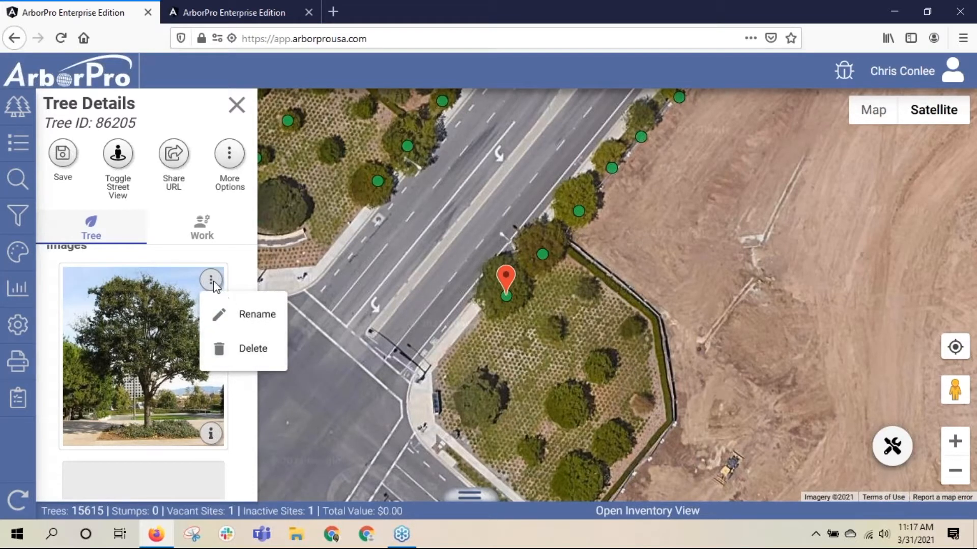
{"action": "left_click", "coordinate": [238, 384]}
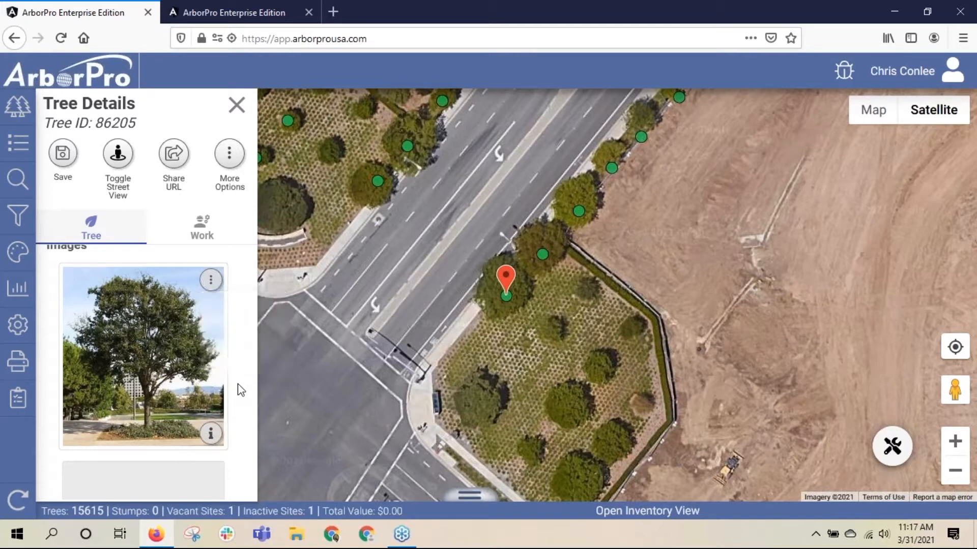
- Add a close-up leaf photo as a second image of the tree
{"action": "scroll", "coordinate": [240, 388], "scroll_direction": "down", "scroll_amount": 2}
{"action": "scroll", "coordinate": [240, 388], "scroll_direction": "down", "scroll_amount": 2}
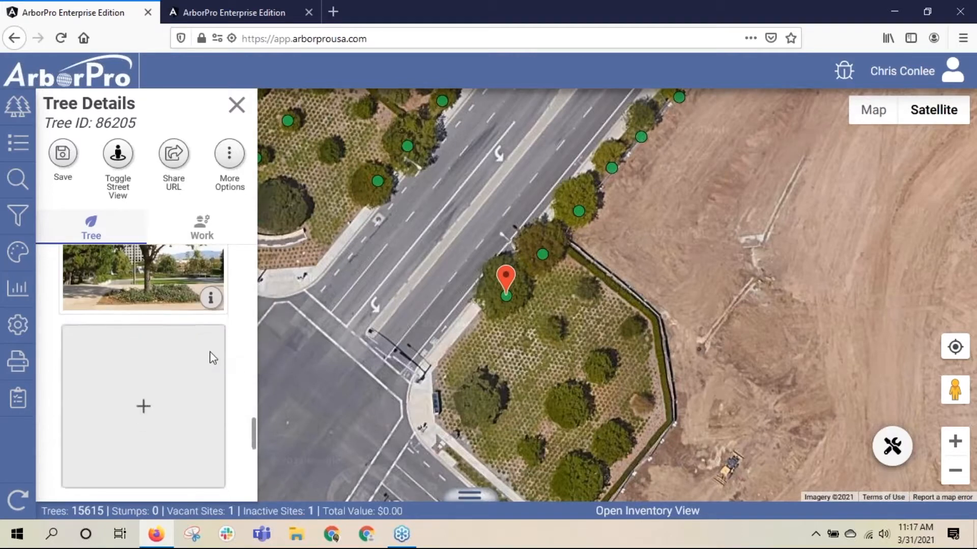
{"action": "scroll", "coordinate": [250, 323], "scroll_direction": "down", "scroll_amount": 2}
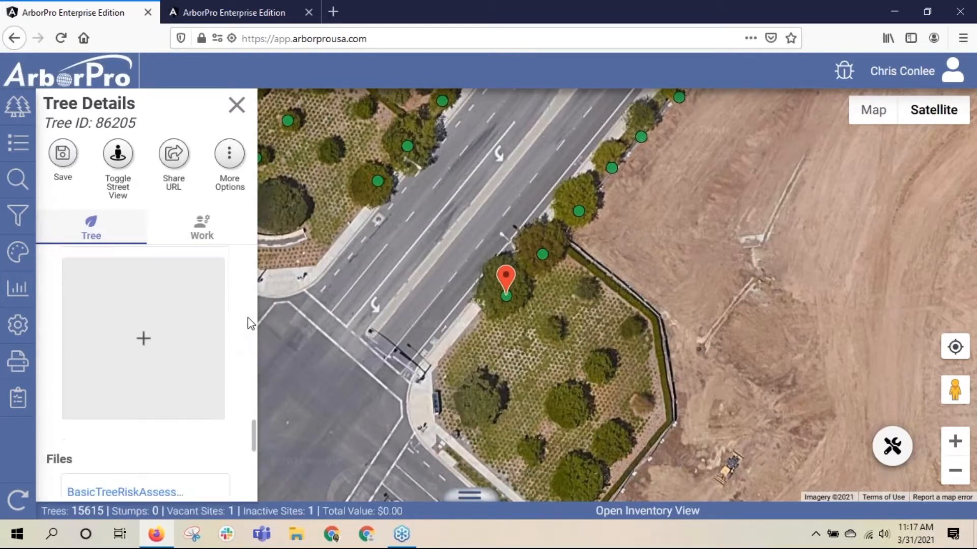
{"action": "left_click", "coordinate": [144, 346]}
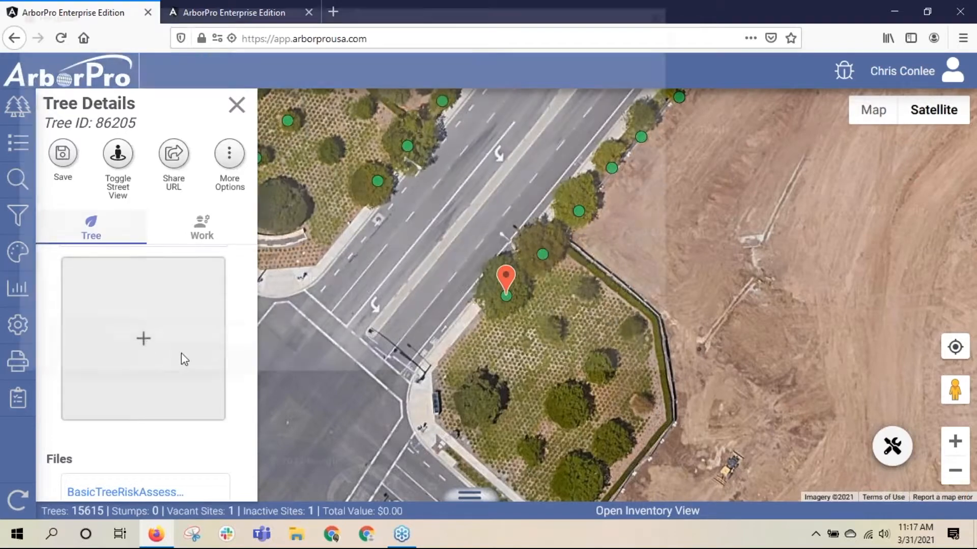
{"action": "left_click", "coordinate": [490, 179]}
{"action": "double_click", "coordinate": [491, 179]}
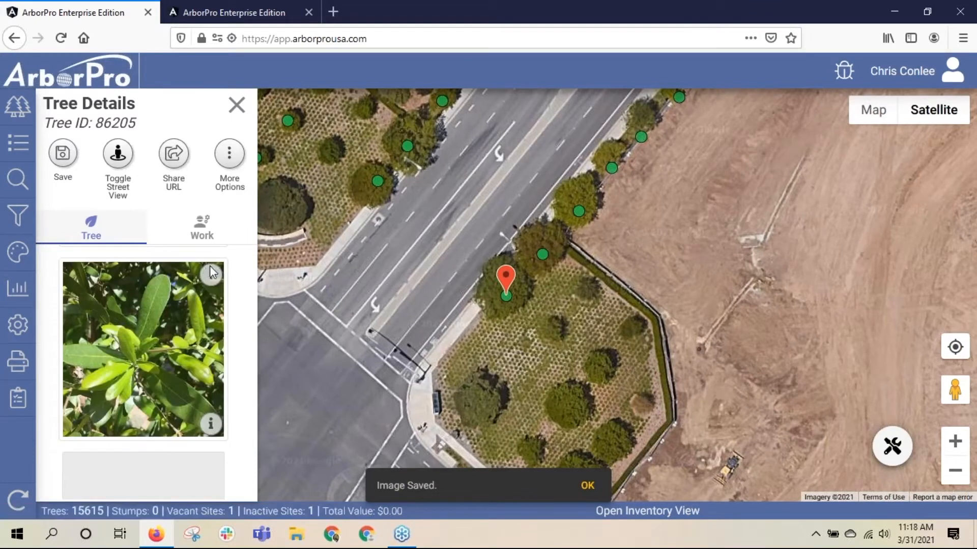
- View the Basic Tree Risk Assessment Form attached to the tree's files, and return to the tree details
{"action": "scroll", "coordinate": [230, 262], "scroll_direction": "down", "scroll_amount": 2}
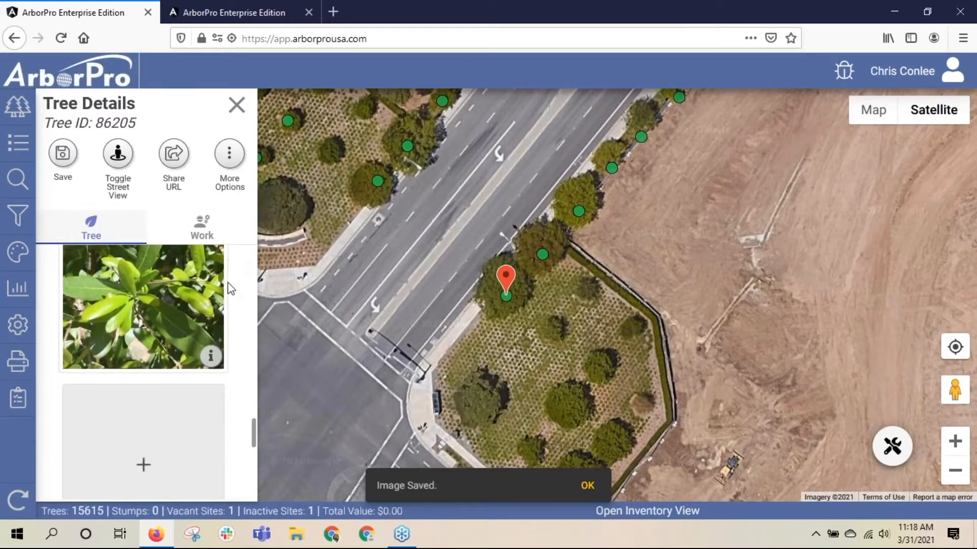
{"action": "scroll", "coordinate": [231, 283], "scroll_direction": "down", "scroll_amount": 3}
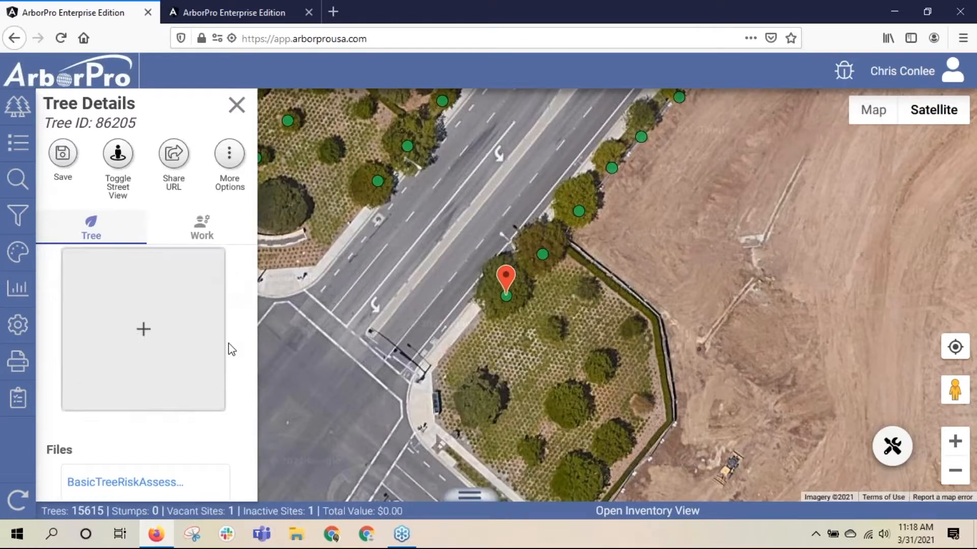
{"action": "scroll", "coordinate": [240, 323], "scroll_direction": "down", "scroll_amount": 2}
{"action": "scroll", "coordinate": [240, 324], "scroll_direction": "down", "scroll_amount": 2}
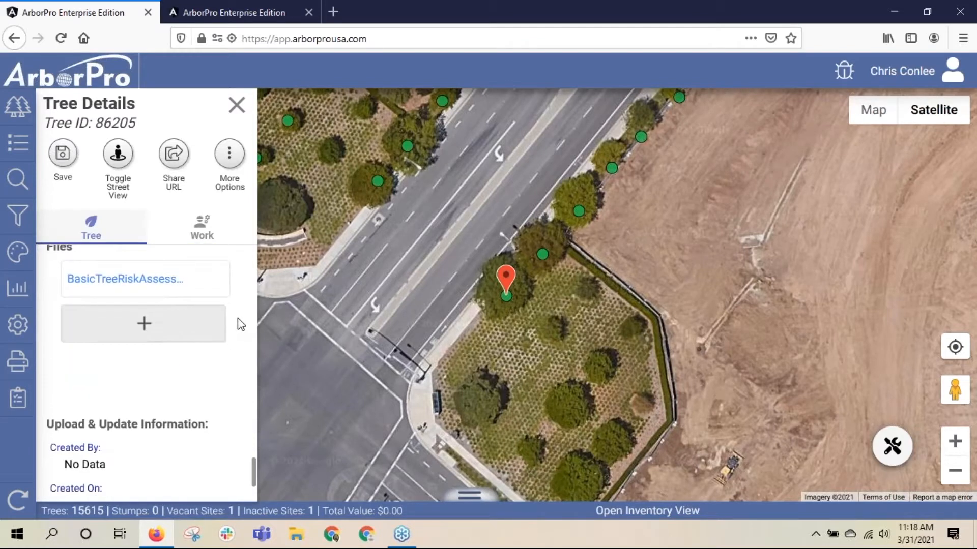
{"action": "scroll", "coordinate": [242, 313], "scroll_direction": "up", "scroll_amount": 1}
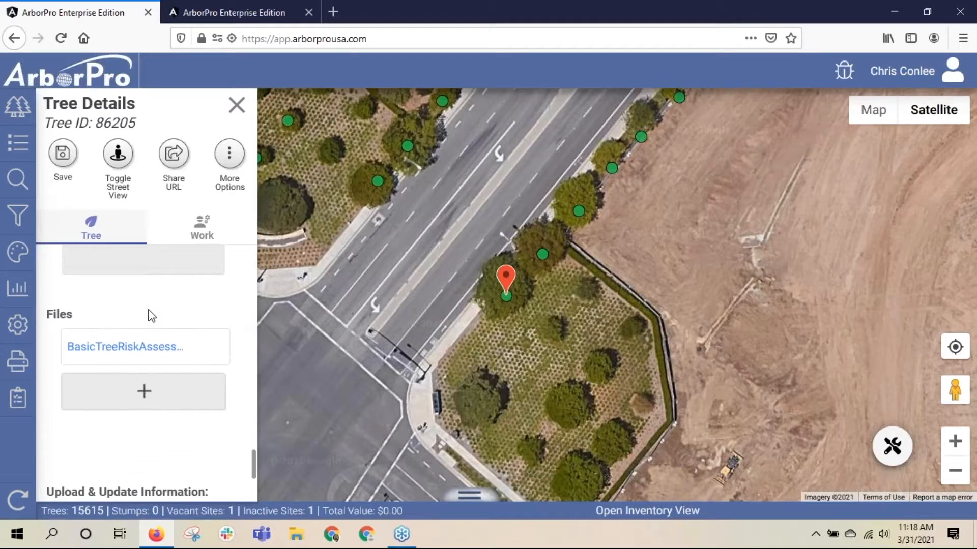
{"action": "mouse_move", "coordinate": [113, 344]}
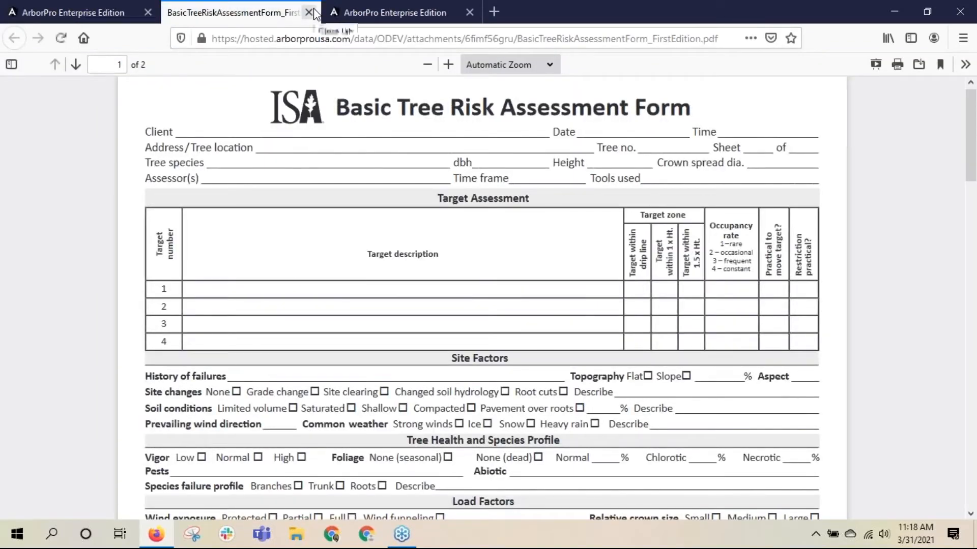
{"action": "left_click", "coordinate": [308, 12]}
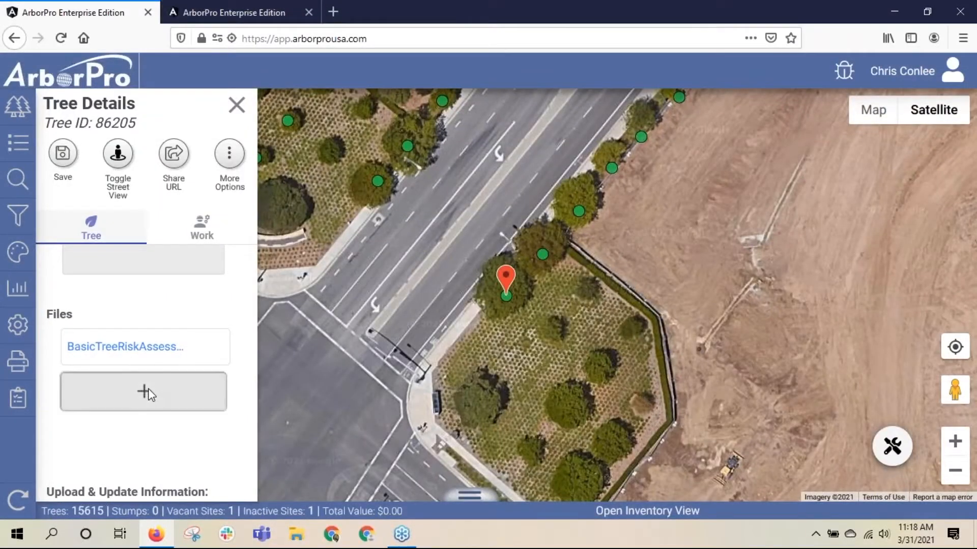
- Check the tree's upload and update information, including who created and last edited the record and when
{"action": "scroll", "coordinate": [149, 394], "scroll_direction": "down", "scroll_amount": 2}
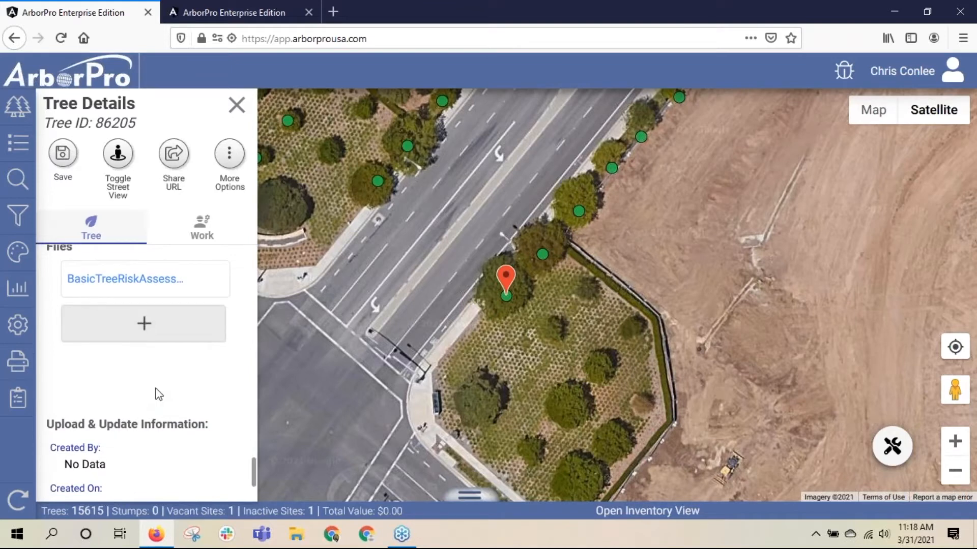
{"action": "scroll", "coordinate": [156, 389], "scroll_direction": "down", "scroll_amount": 2}
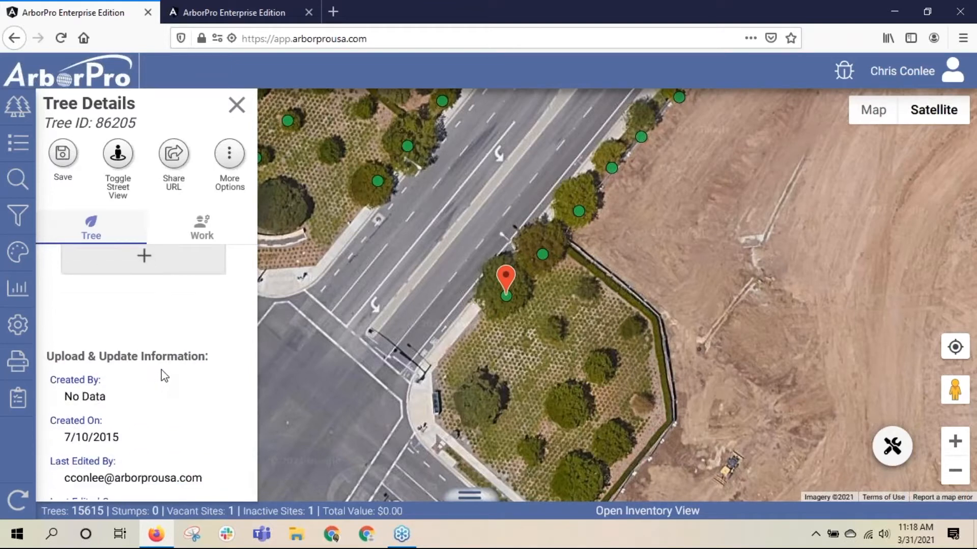
{"action": "scroll", "coordinate": [142, 380], "scroll_direction": "down", "scroll_amount": 1}
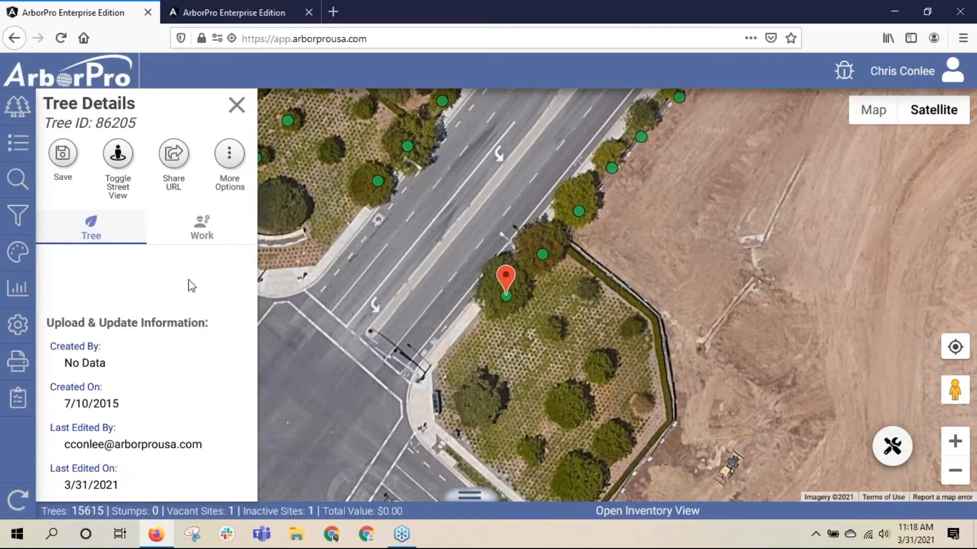
{"action": "scroll", "coordinate": [179, 305], "scroll_direction": "up", "scroll_amount": 5}
{"action": "scroll", "coordinate": [179, 320], "scroll_direction": "up", "scroll_amount": 10}
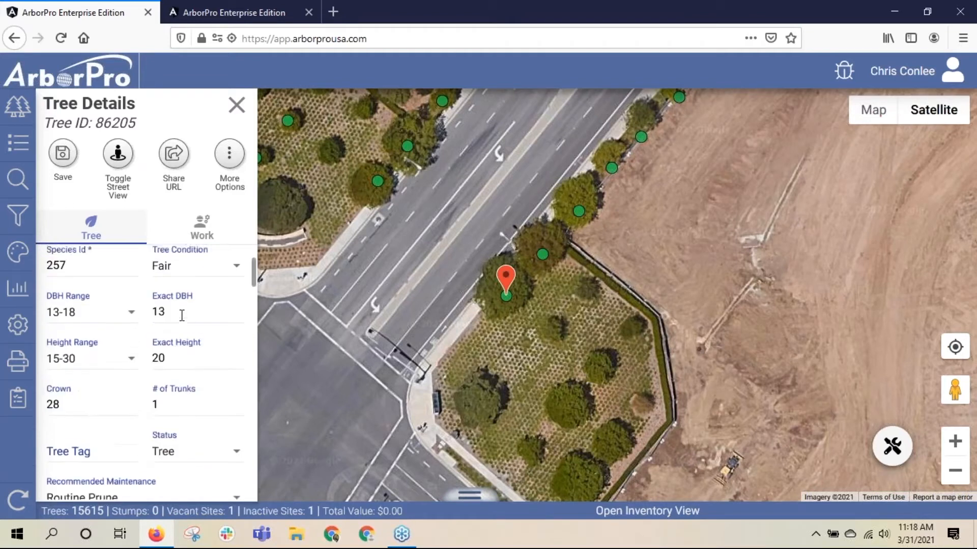
- Start a new work history entry for the tree with a Completed Date of 3/31/2021
{"action": "left_click", "coordinate": [202, 236]}
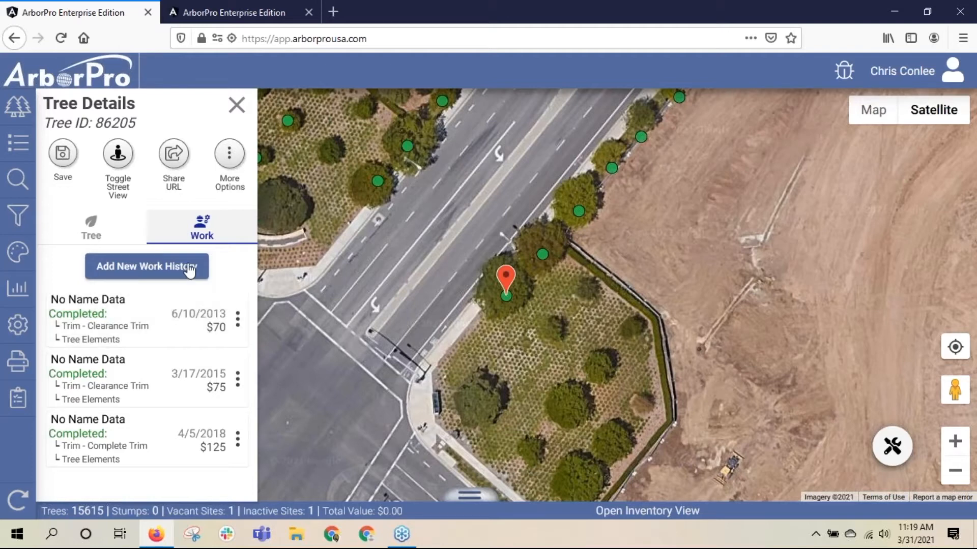
{"action": "left_click", "coordinate": [146, 270]}
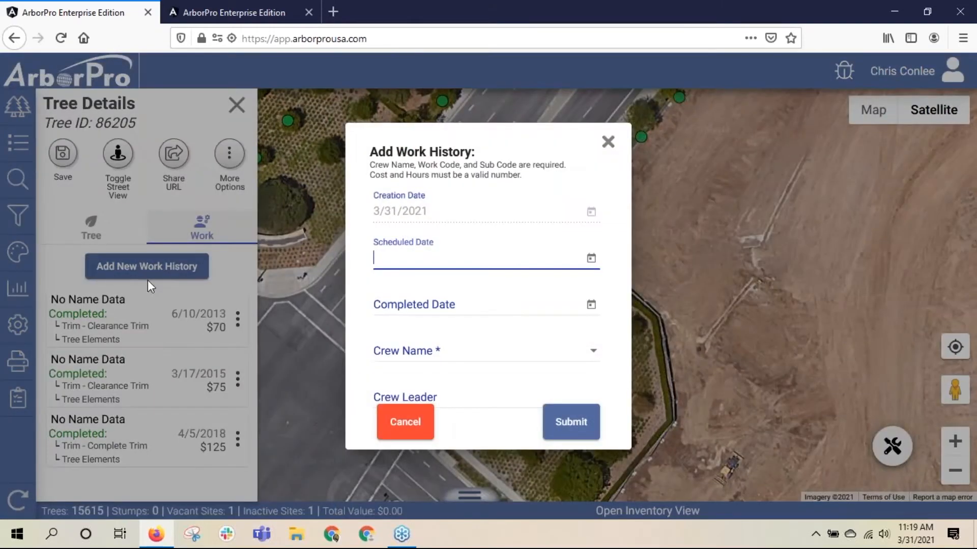
{"action": "left_click", "coordinate": [525, 305]}
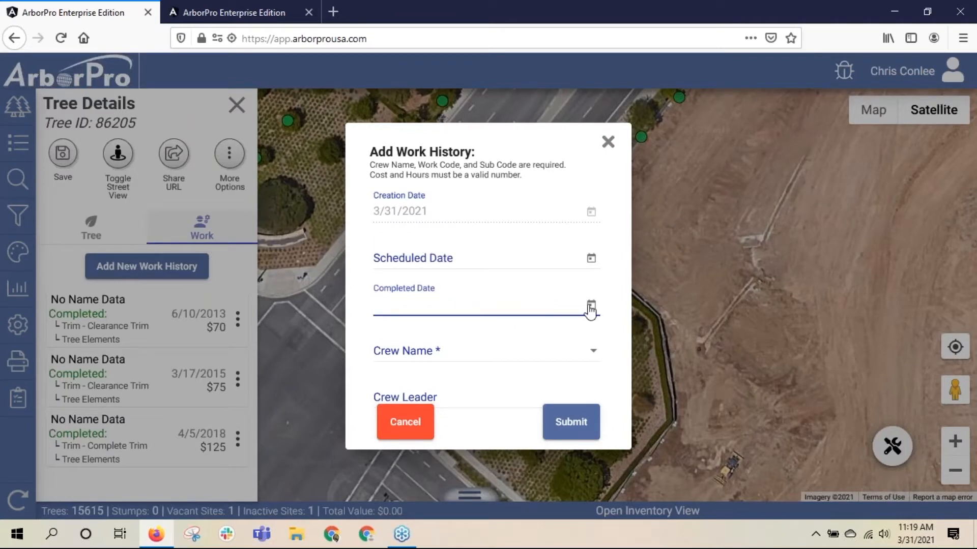
{"action": "left_click", "coordinate": [590, 308]}
{"action": "left_click", "coordinate": [485, 297]}
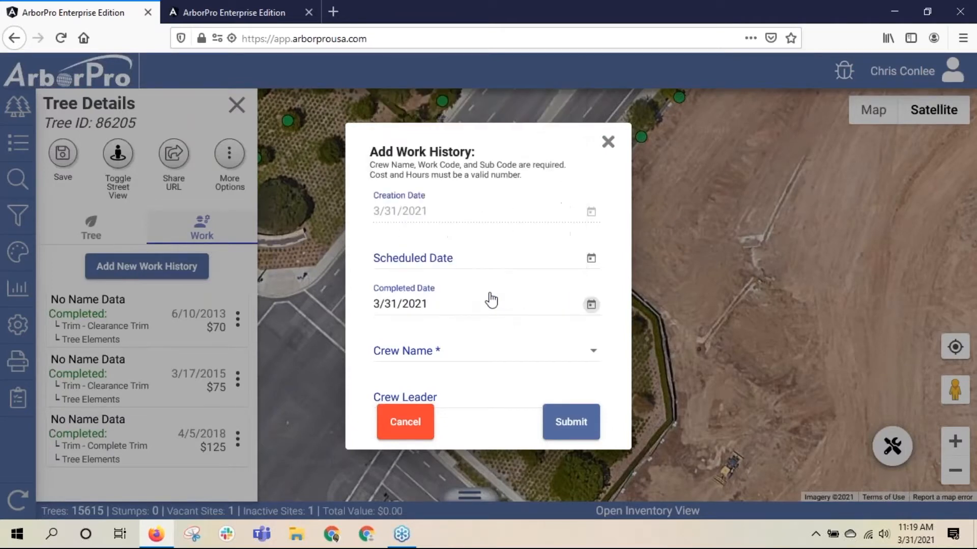
- Set the work history entry's Crew Name to Tree Elements and its Cost to 150
{"action": "scroll", "coordinate": [502, 356], "scroll_direction": "down", "scroll_amount": 2}
{"action": "left_click", "coordinate": [486, 285]}
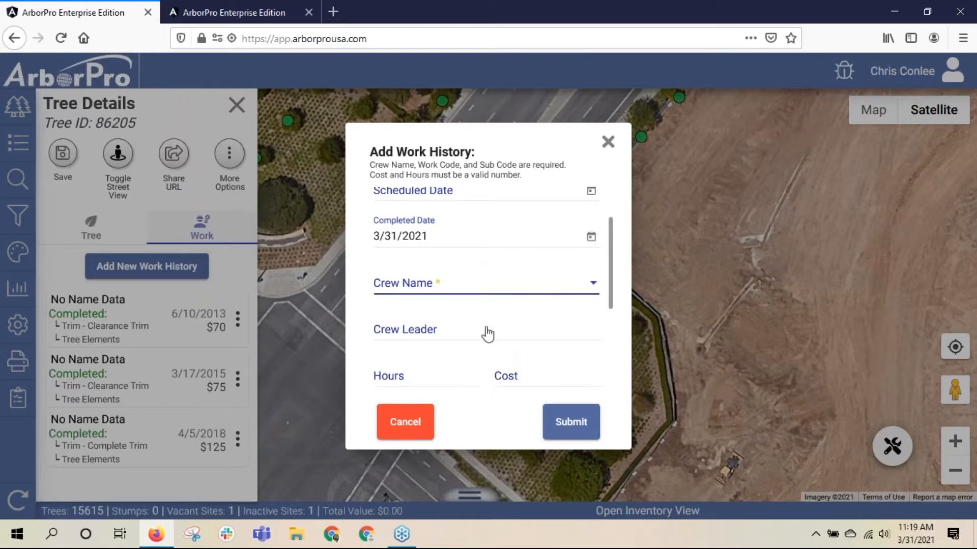
{"action": "left_click", "coordinate": [439, 419]}
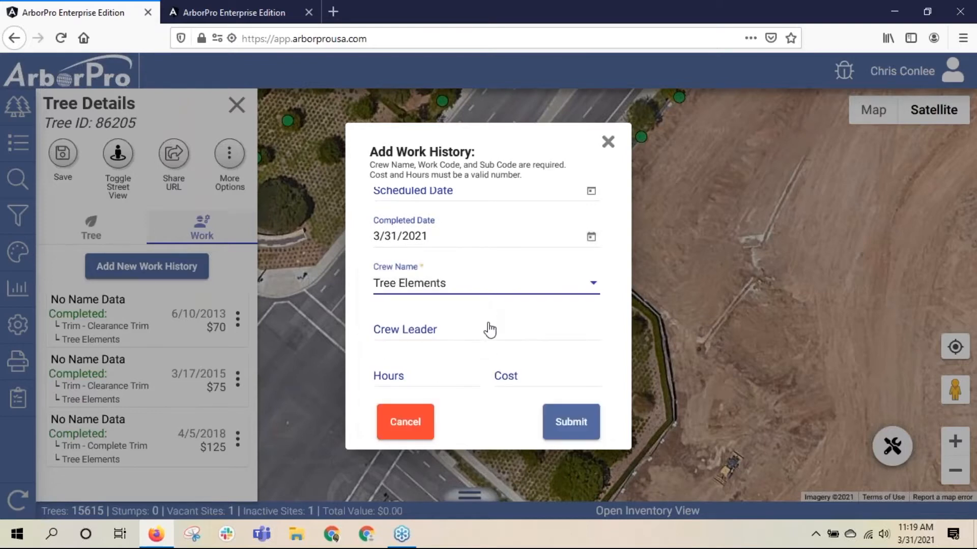
{"action": "scroll", "coordinate": [490, 335], "scroll_direction": "down", "scroll_amount": 3}
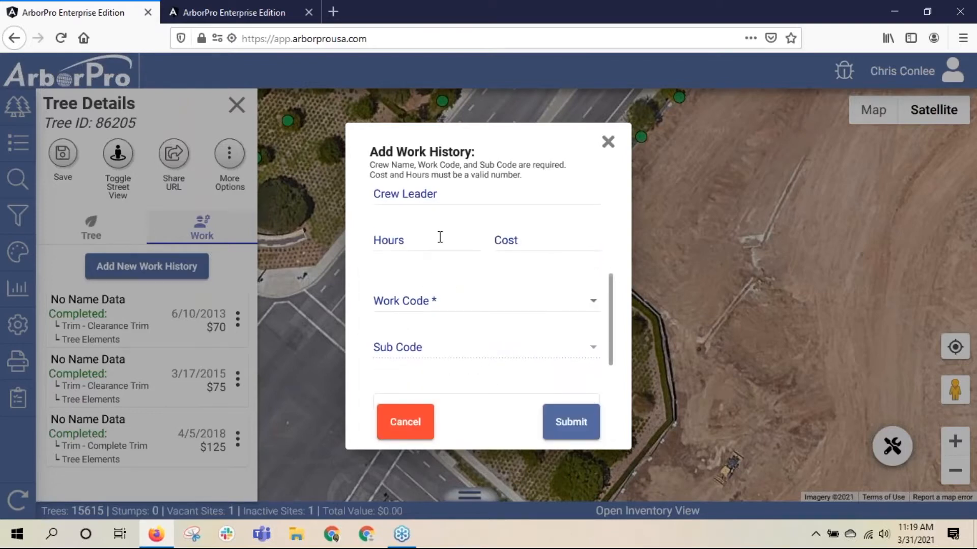
{"action": "left_click", "coordinate": [536, 243]}
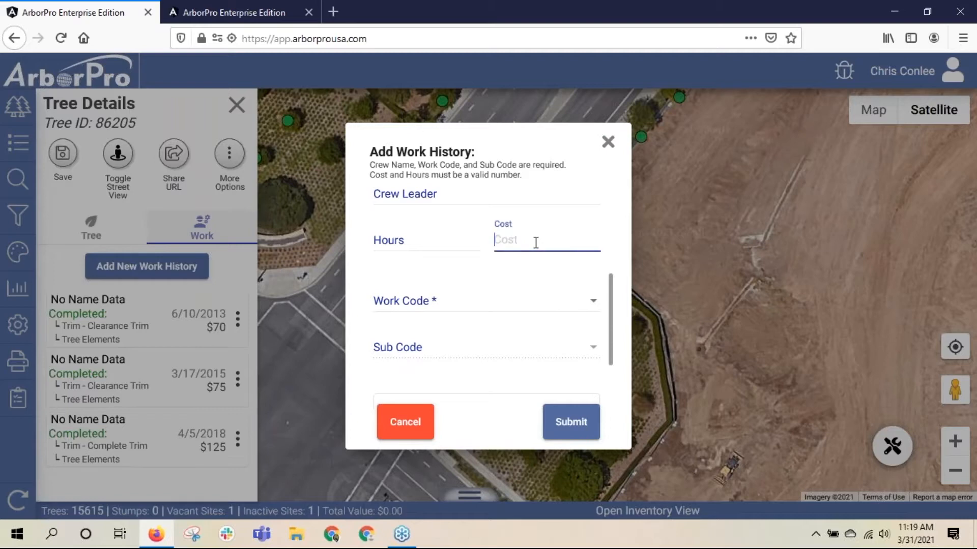
{"action": "type", "text": "150"}
- Set the Work Code to Trim and the Sub Code to Complete Trim, and submit the work history entry
{"action": "left_click", "coordinate": [487, 302]}
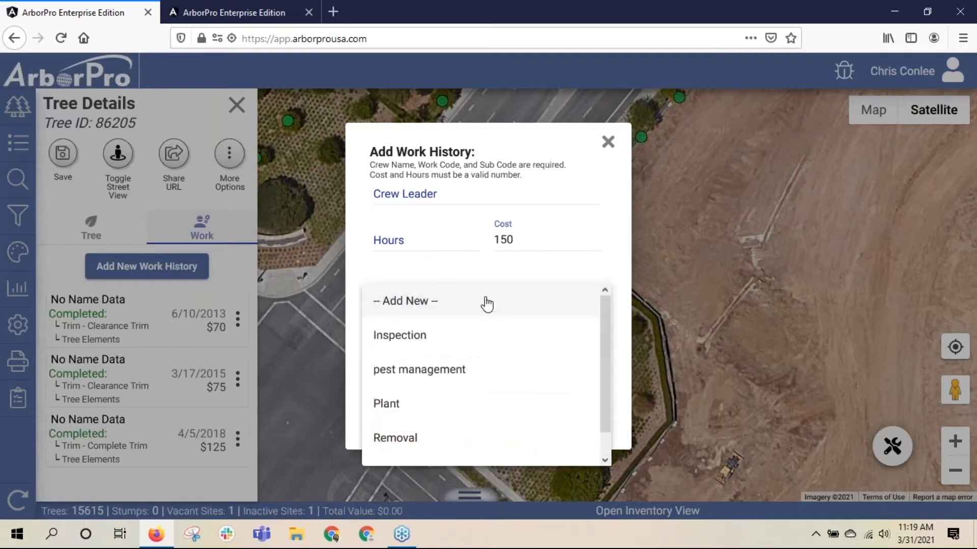
{"action": "scroll", "coordinate": [433, 438], "scroll_direction": "down", "scroll_amount": 1}
{"action": "left_click", "coordinate": [434, 451]}
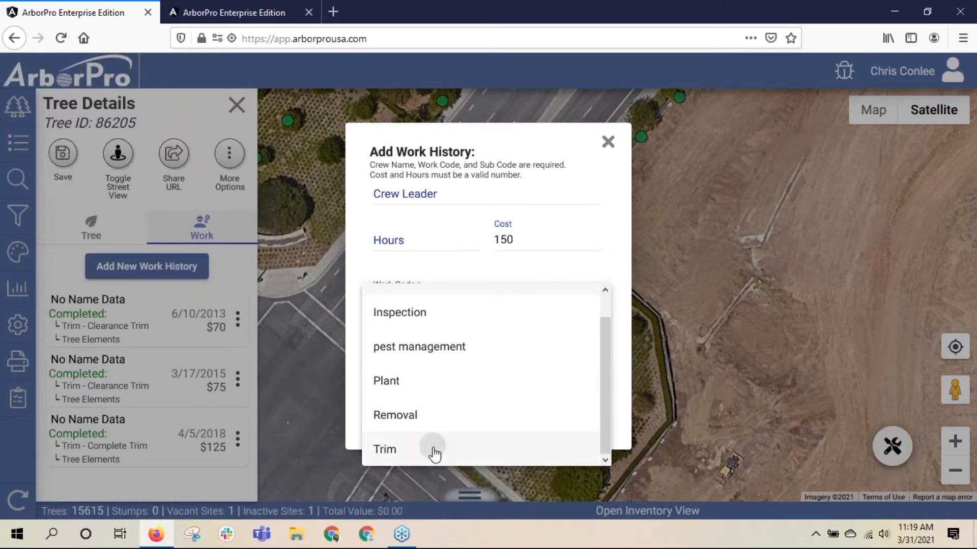
{"action": "left_click", "coordinate": [450, 350]}
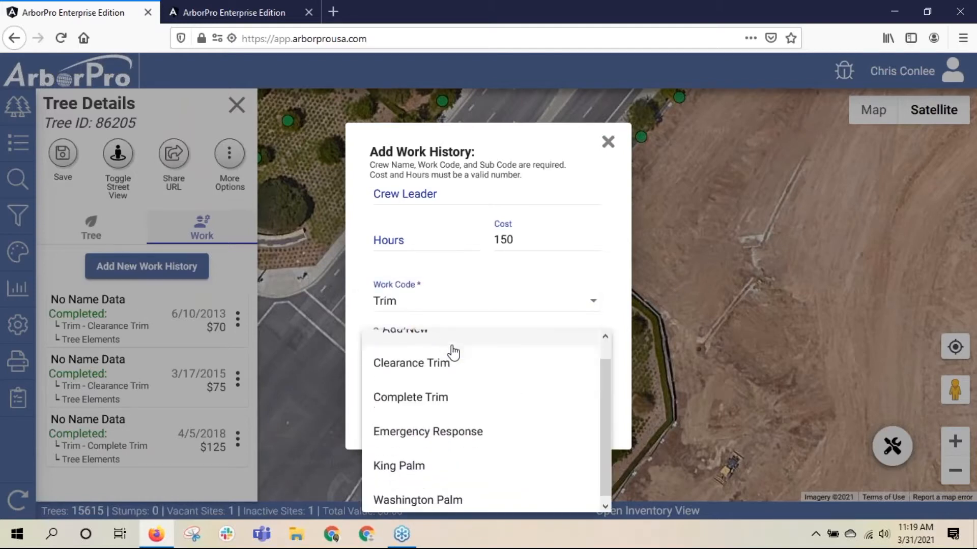
{"action": "left_click", "coordinate": [430, 397]}
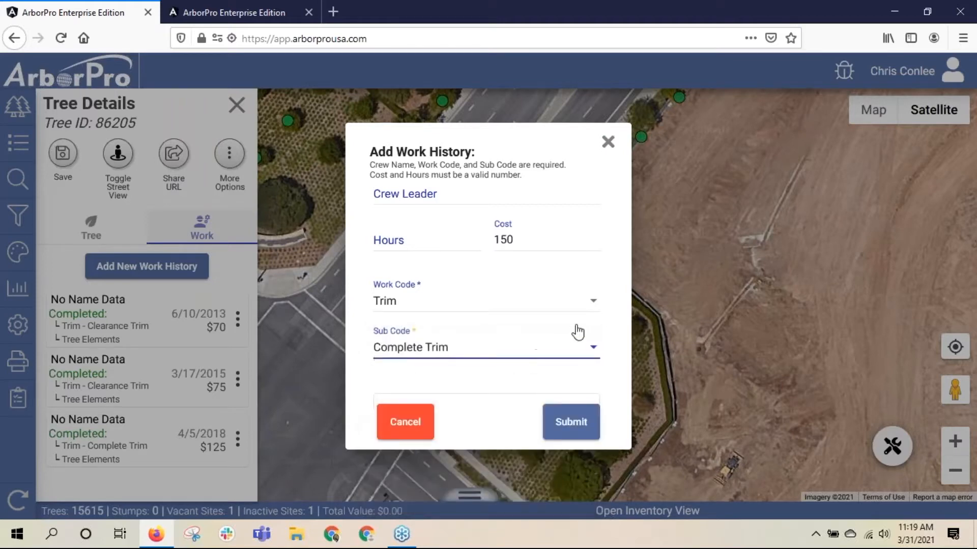
{"action": "left_click", "coordinate": [572, 422]}
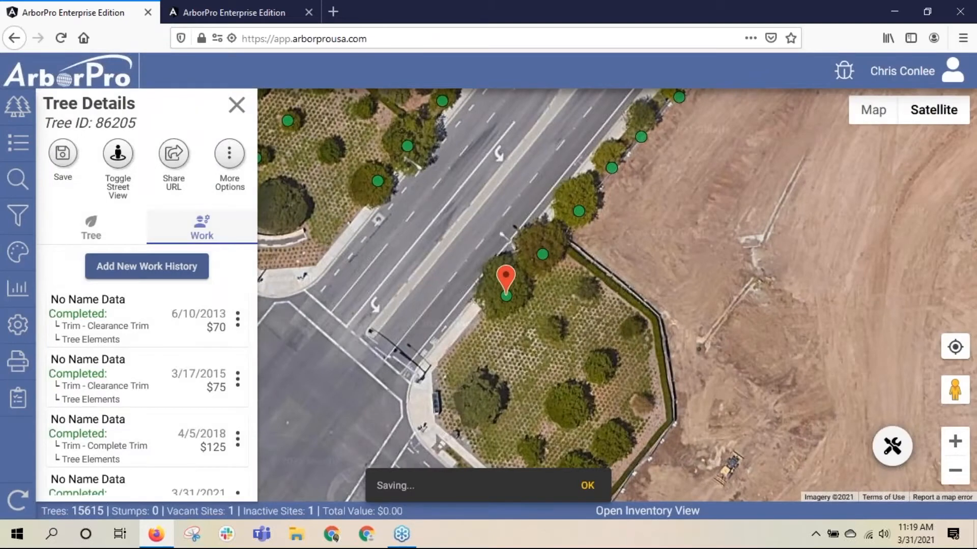
{"action": "scroll", "coordinate": [153, 407], "scroll_direction": "down", "scroll_amount": 1}
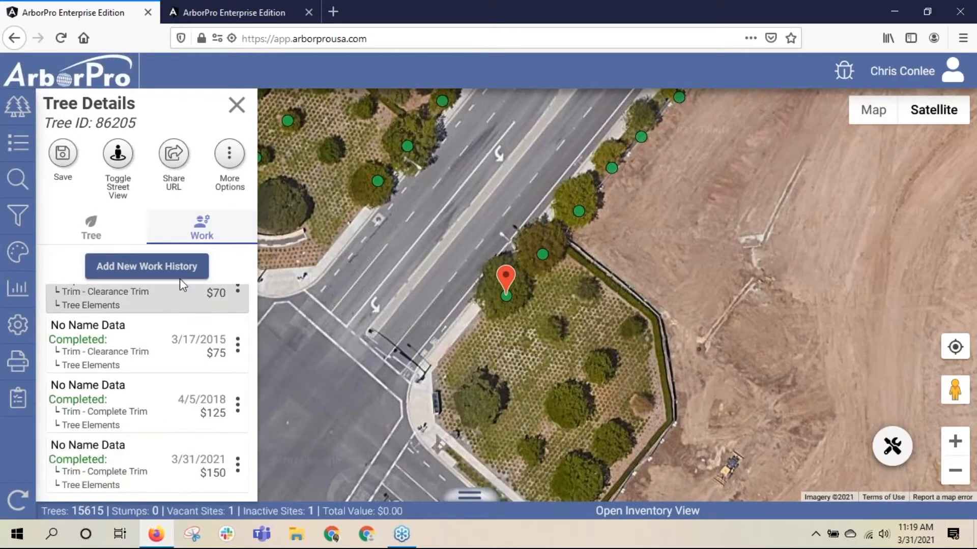
- Set the tree's Exact DBH to 14 in its characteristics
{"action": "left_click", "coordinate": [105, 222]}
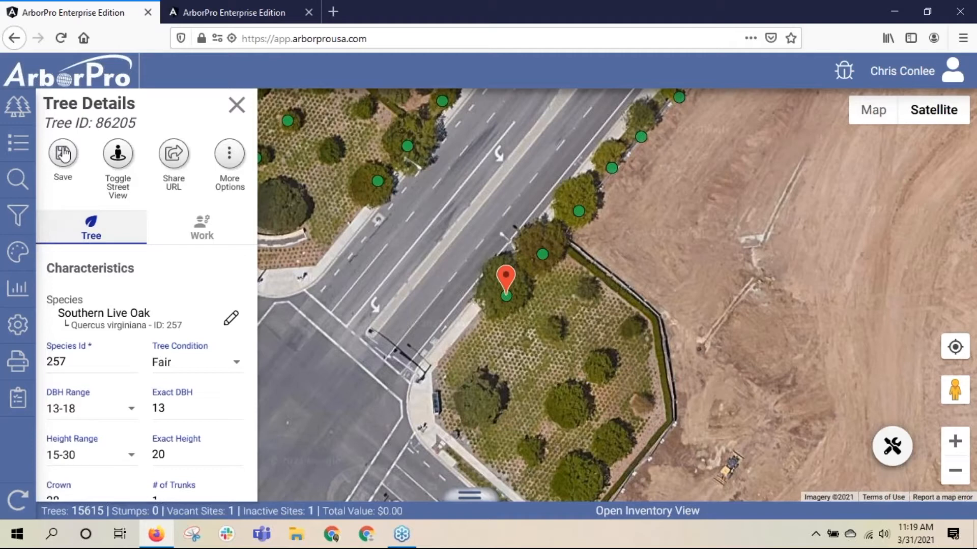
{"action": "left_click", "coordinate": [188, 406]}
{"action": "key", "text": "BackSpace"}
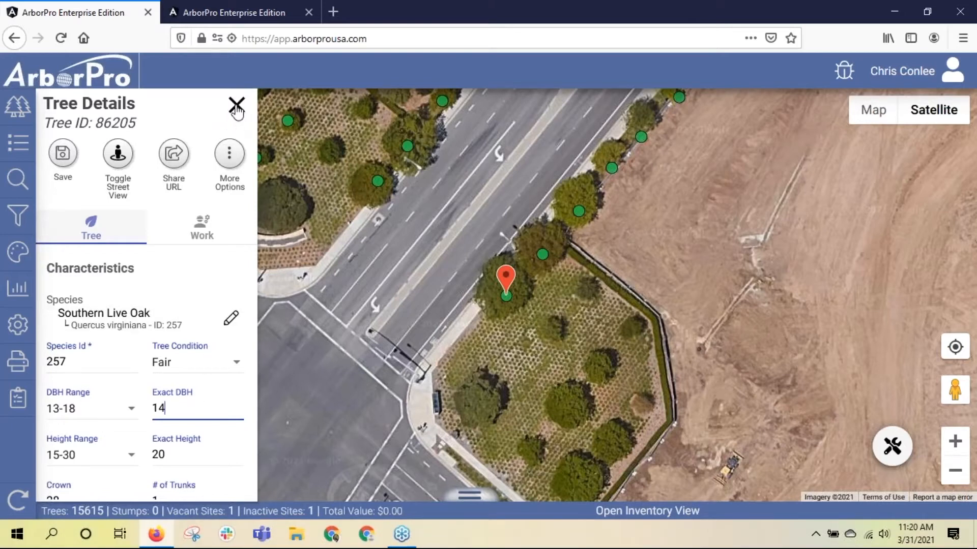
- Discard the unsaved changes to the tree's characteristics
{"action": "left_click", "coordinate": [237, 105]}
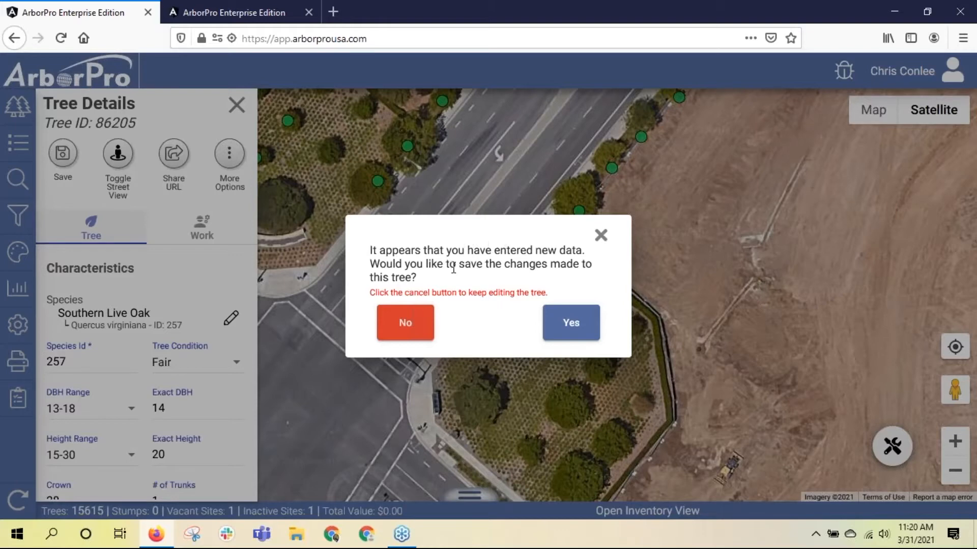
{"action": "left_click", "coordinate": [405, 325]}
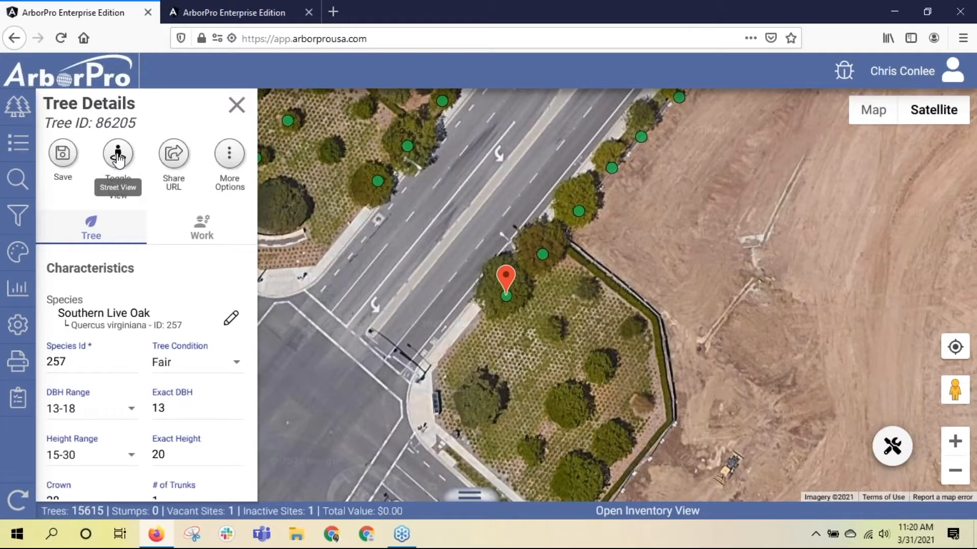
- Look at the Southern Live Oak up close in Street View and return to the satellite map
{"action": "left_click", "coordinate": [119, 159]}
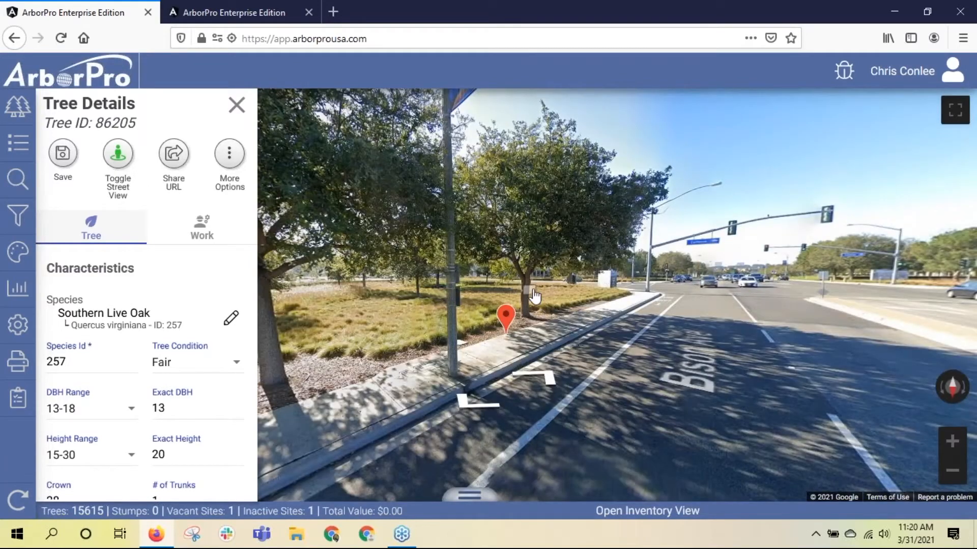
{"action": "left_click", "coordinate": [532, 285]}
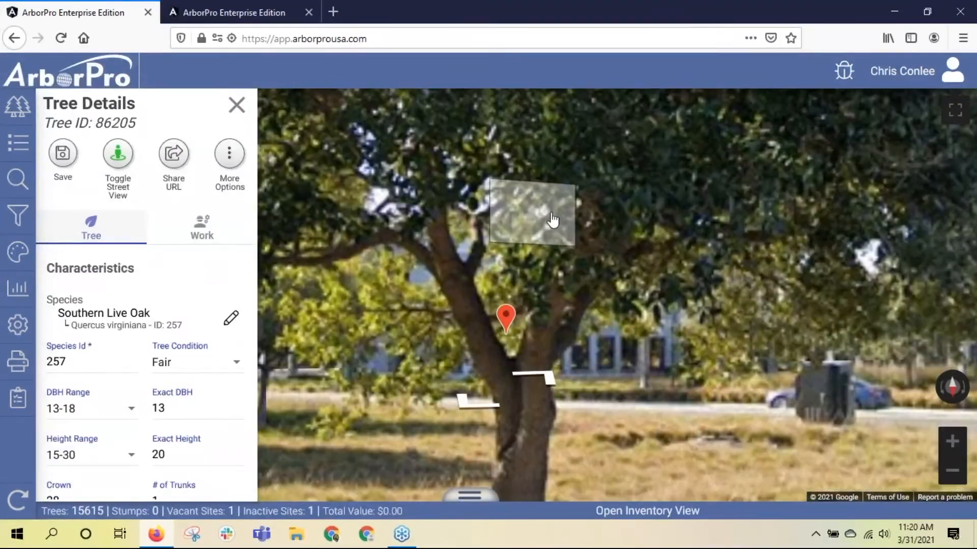
{"action": "left_click", "coordinate": [552, 219]}
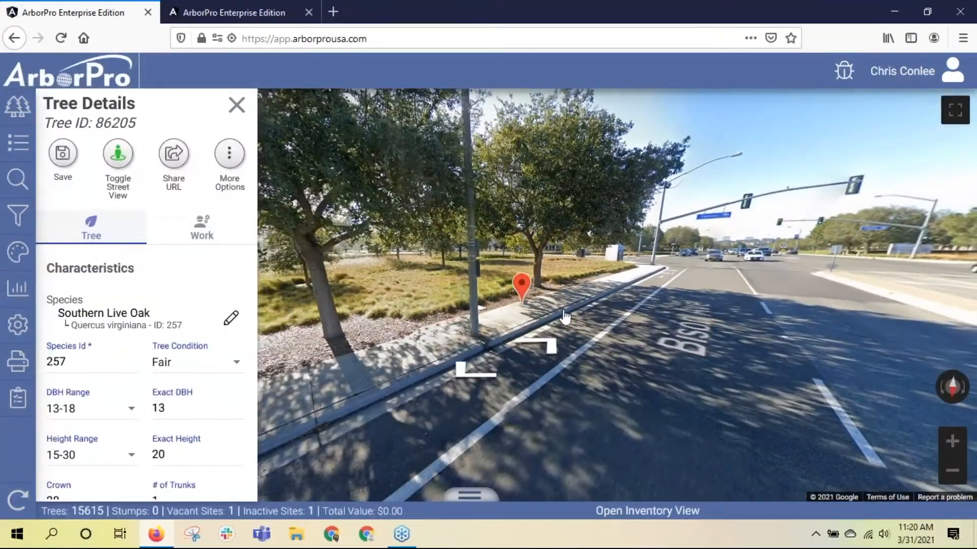
{"action": "left_click", "coordinate": [117, 155]}
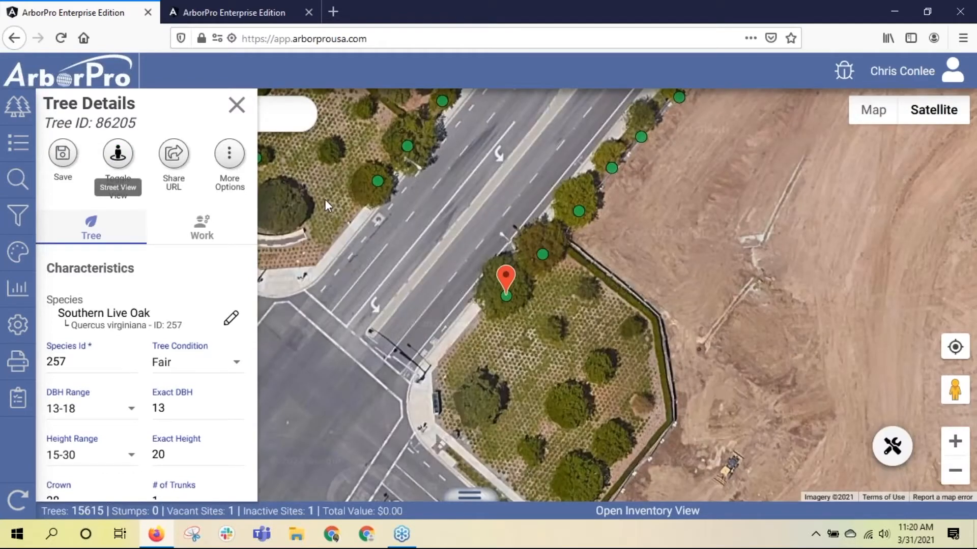
- Copy the tree's share URL and dismiss the sharing field
{"action": "left_click", "coordinate": [175, 157]}
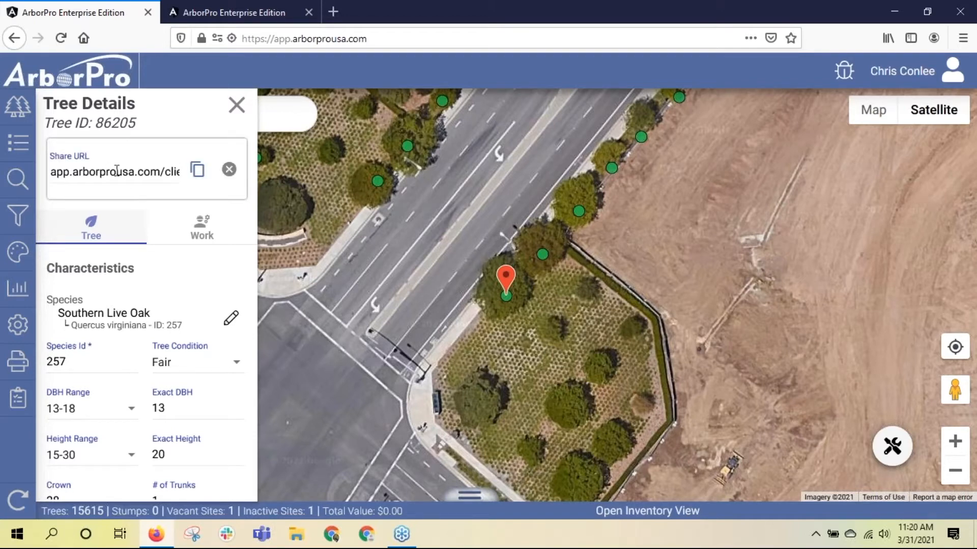
{"action": "left_click", "coordinate": [198, 172]}
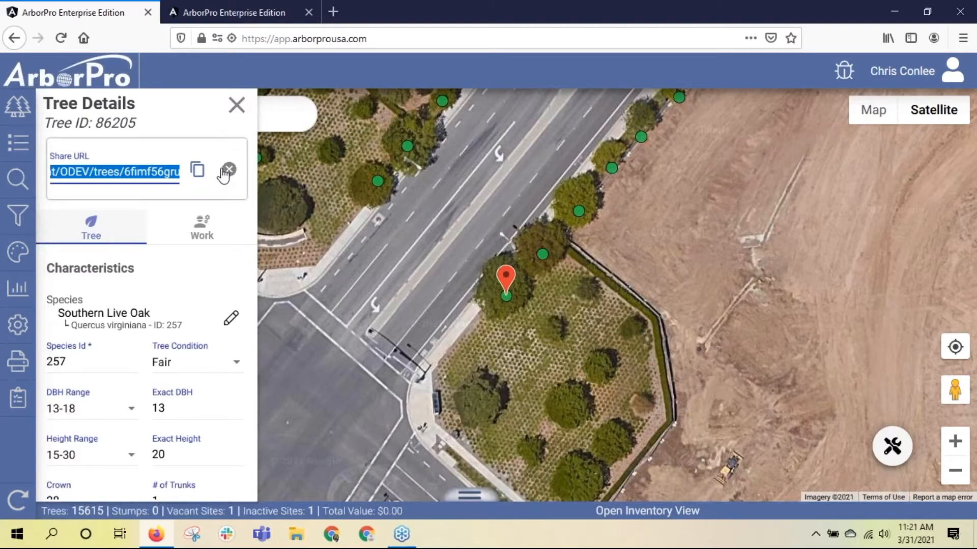
{"action": "left_click", "coordinate": [229, 170]}
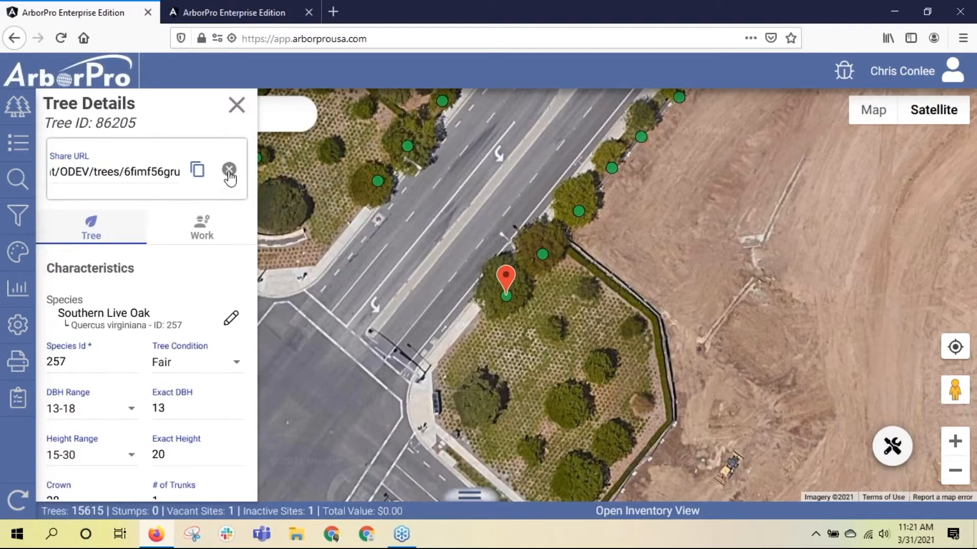
- Load the copied tree link in a new browser tab to check it, and close that tab and the tree details
{"action": "left_click", "coordinate": [336, 12]}
{"action": "left_click", "coordinate": [334, 37]}
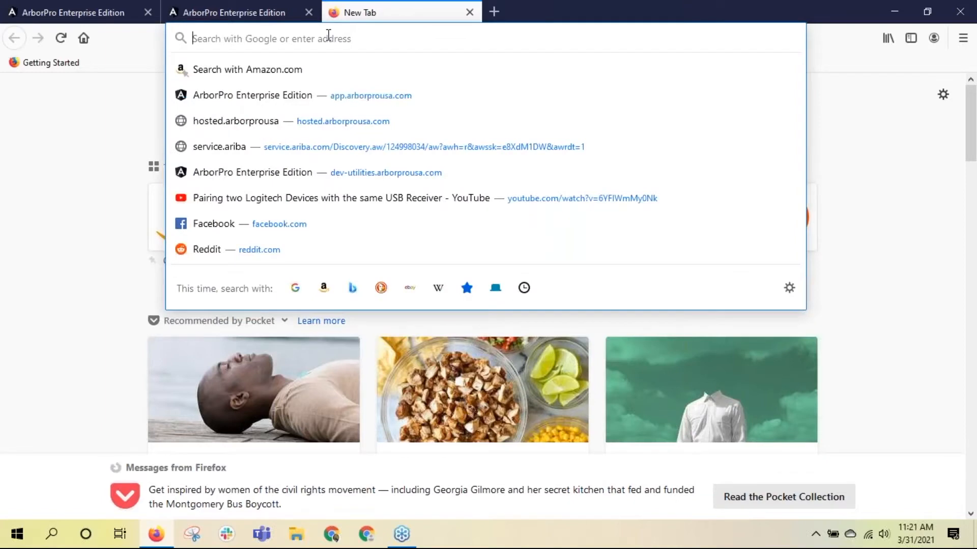
{"action": "key", "text": "ctrl+v"}
{"action": "key", "text": "Return"}
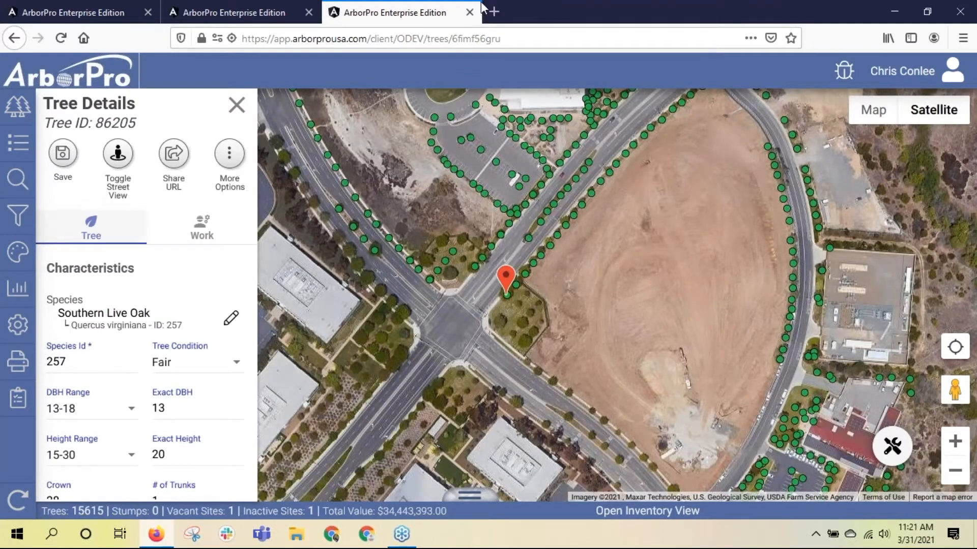
{"action": "left_click", "coordinate": [470, 13]}
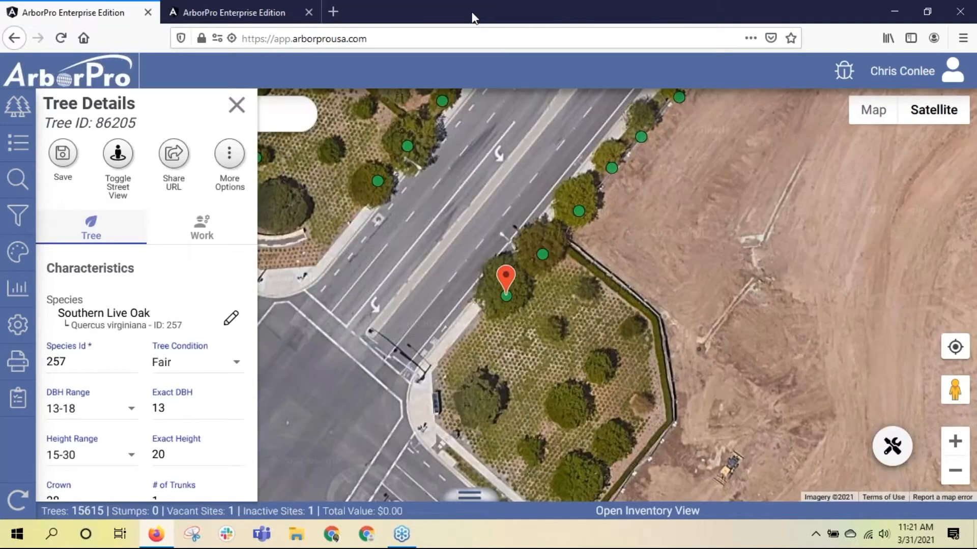
{"action": "left_click", "coordinate": [235, 106]}
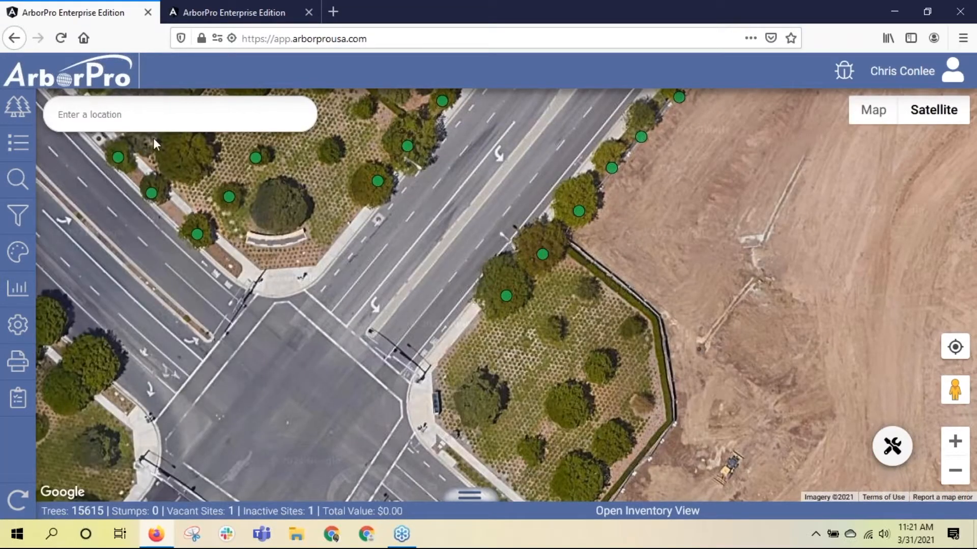
- Browse the list of properties and reset the map view to the full tree inventory
{"action": "left_click", "coordinate": [15, 108]}
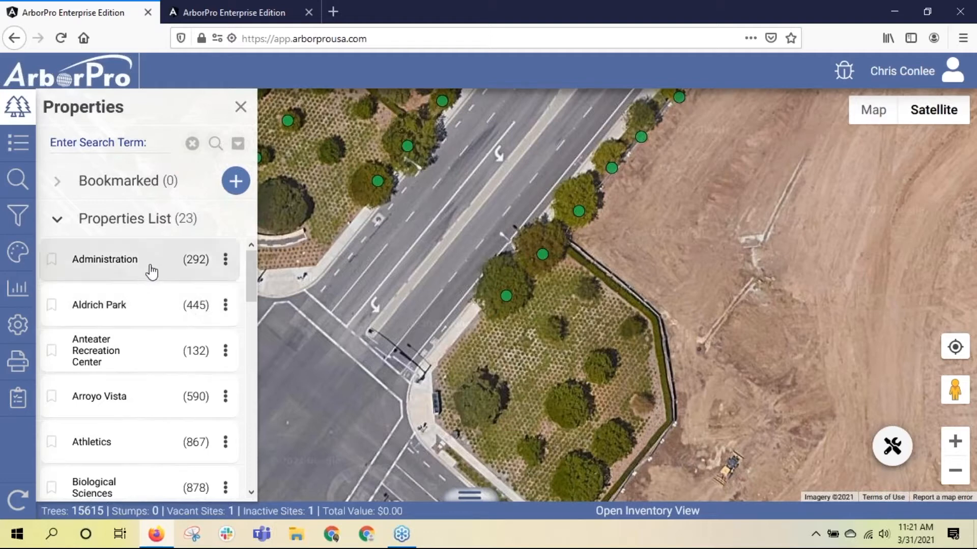
{"action": "scroll", "coordinate": [141, 315], "scroll_direction": "down", "scroll_amount": 1}
{"action": "scroll", "coordinate": [143, 319], "scroll_direction": "down", "scroll_amount": 6}
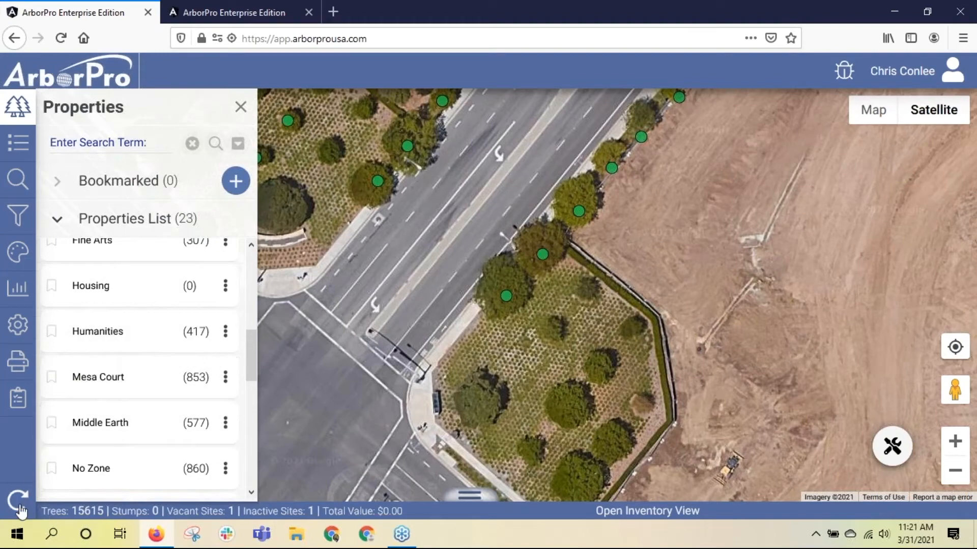
{"action": "left_click", "coordinate": [15, 120]}
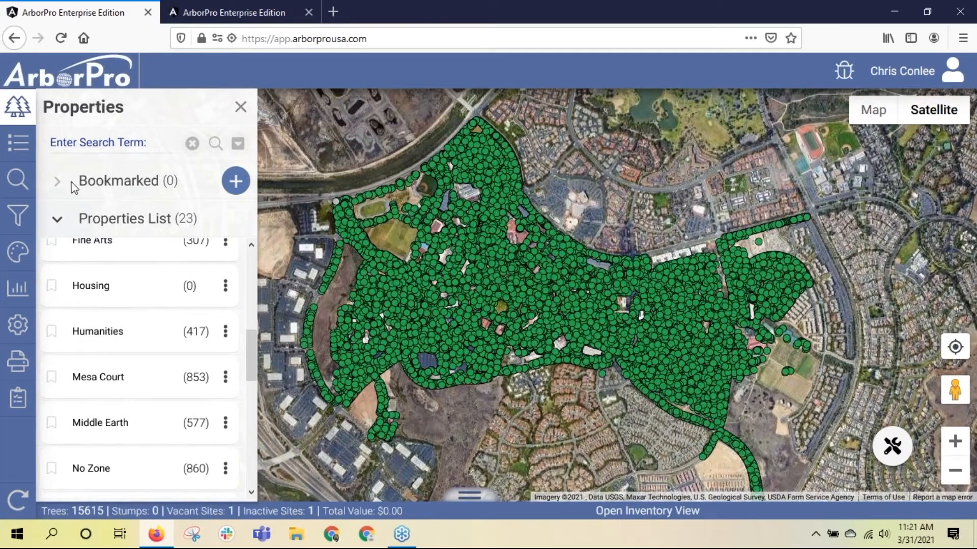
- Highlight the trees of the Mesa Court, Middle Earth and Palo Verde properties on the map, one property at a time
{"action": "scroll", "coordinate": [136, 309], "scroll_direction": "down", "scroll_amount": 2}
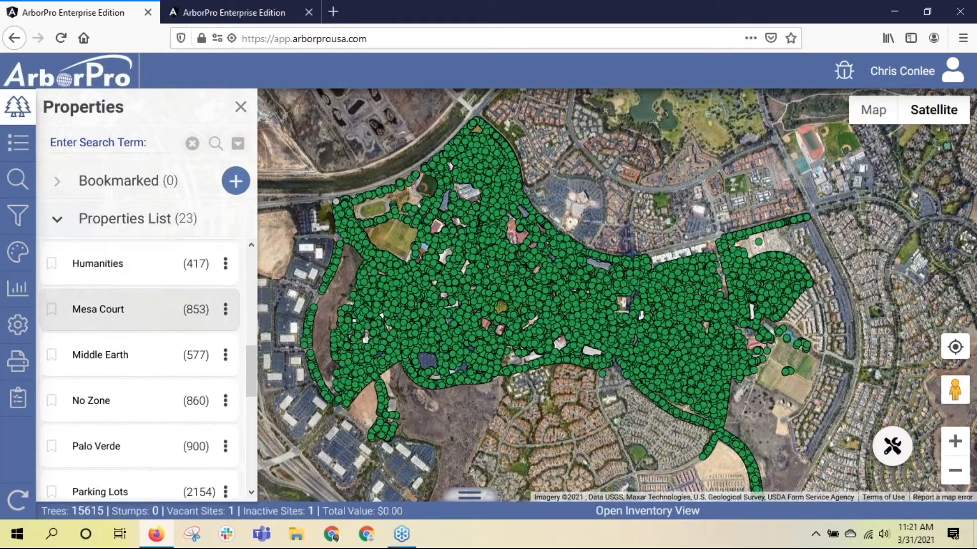
{"action": "left_click", "coordinate": [135, 313]}
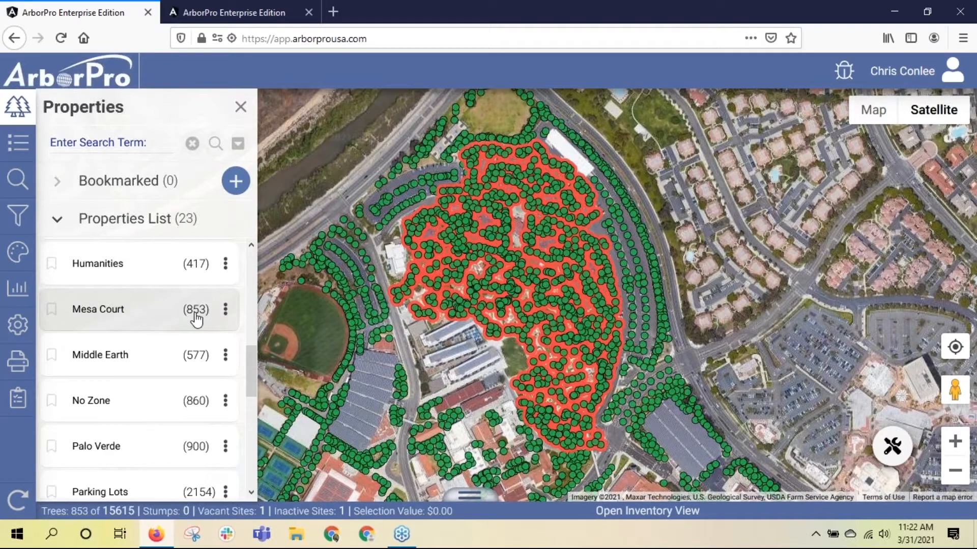
{"action": "left_click", "coordinate": [119, 366]}
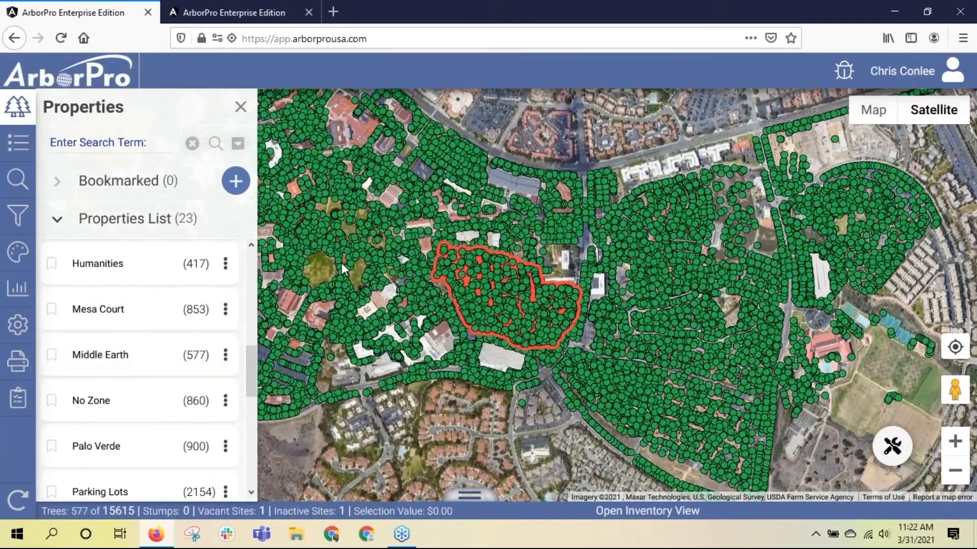
{"action": "left_click", "coordinate": [126, 450]}
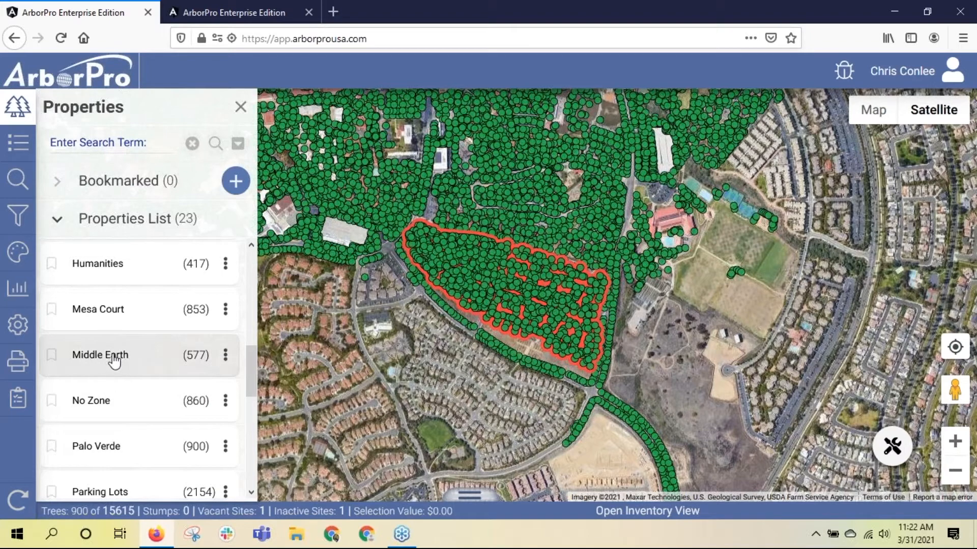
- Bookmark the Middle Earth and Parking Lots properties
{"action": "left_click", "coordinate": [53, 359]}
{"action": "scroll", "coordinate": [61, 373], "scroll_direction": "down", "scroll_amount": 1}
{"action": "left_click", "coordinate": [53, 425]}
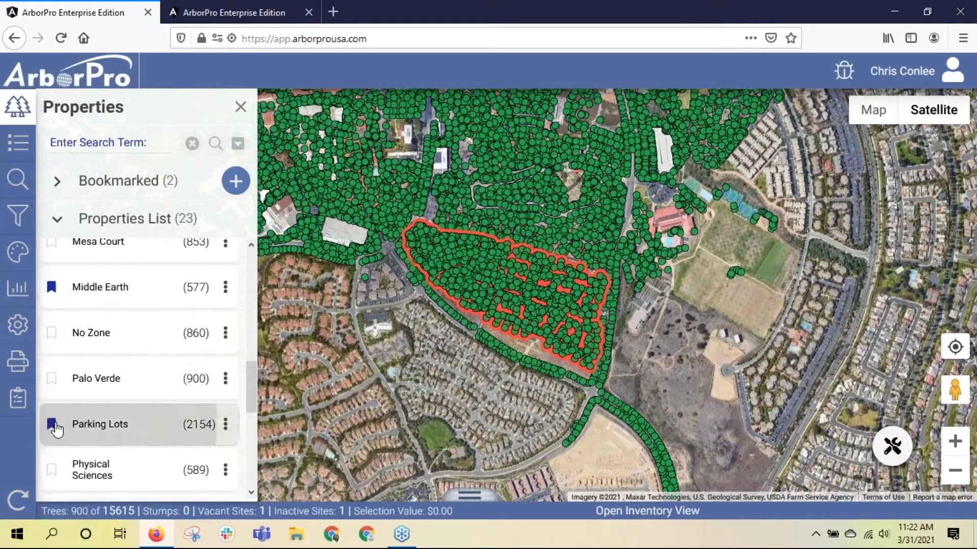
- Review the bookmarked properties and return to the full properties list
{"action": "left_click", "coordinate": [57, 219]}
{"action": "left_click", "coordinate": [58, 182]}
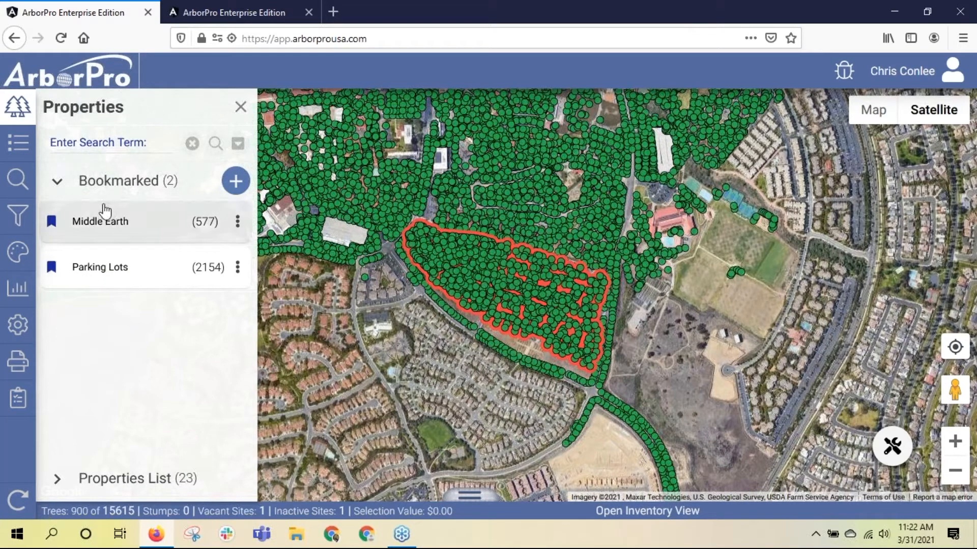
{"action": "left_click", "coordinate": [57, 183]}
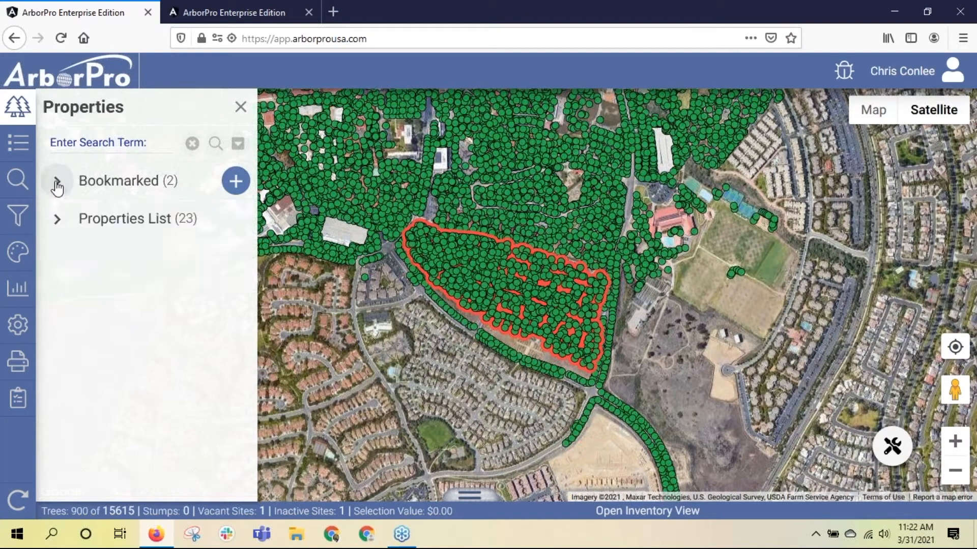
{"action": "left_click", "coordinate": [59, 225]}
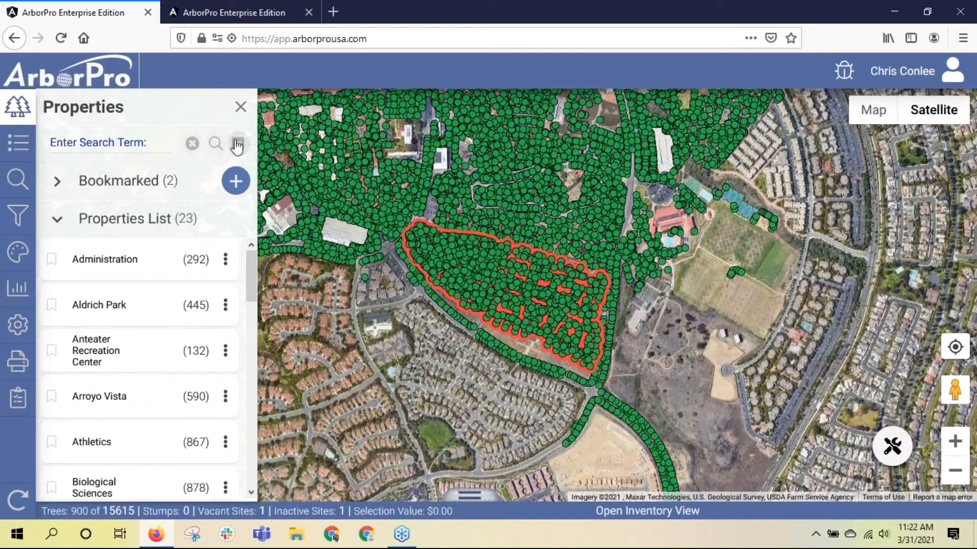
- Close the property list, clear the property selection and reset the map to the whole inventory
{"action": "left_click", "coordinate": [118, 140]}
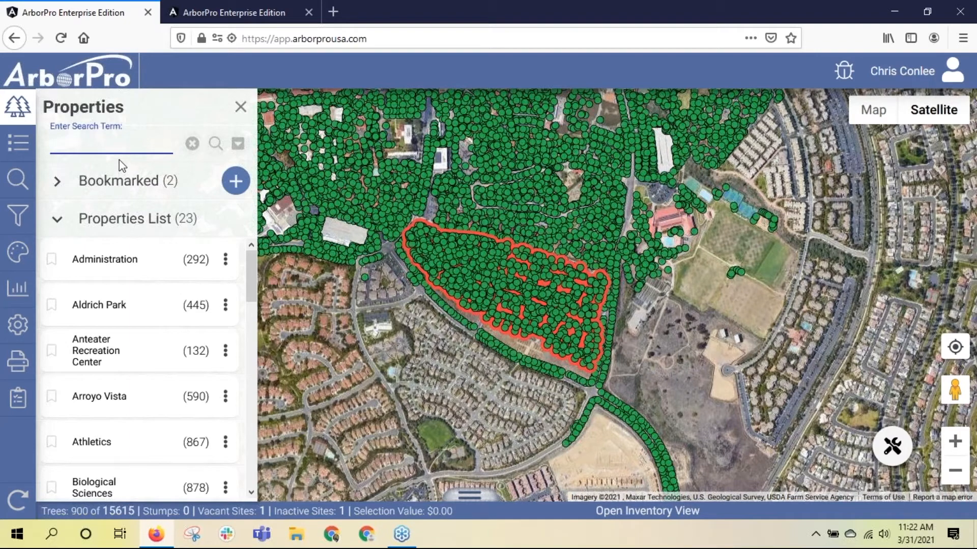
{"action": "left_click", "coordinate": [240, 109]}
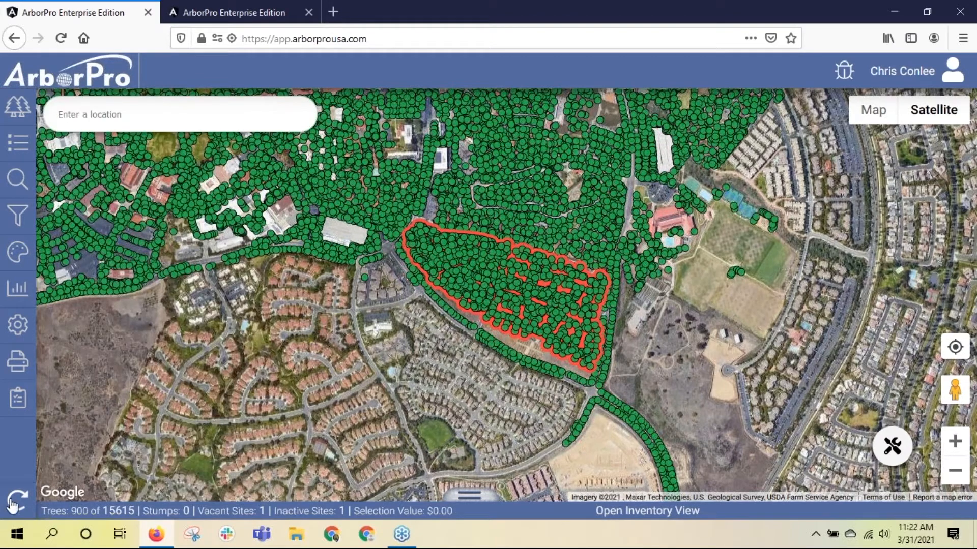
{"action": "left_click", "coordinate": [19, 504]}
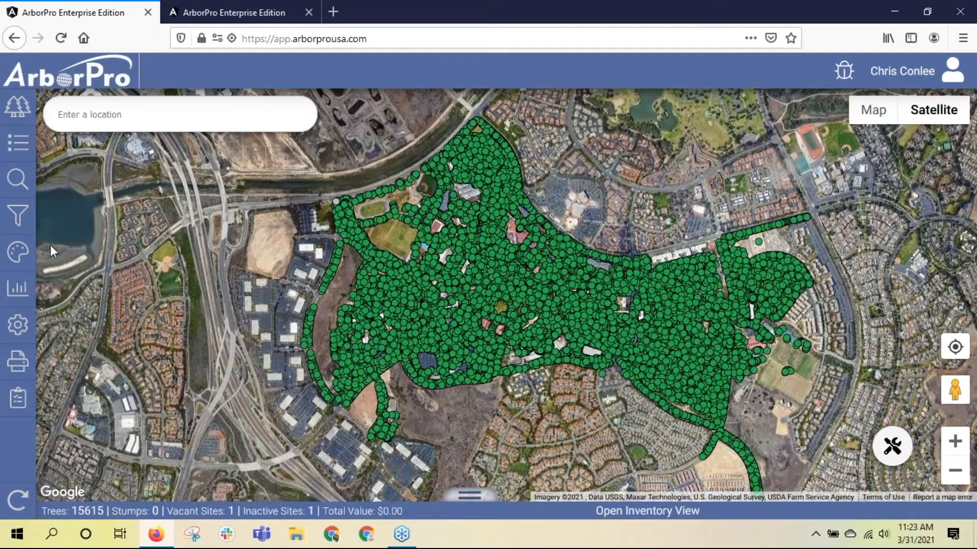
- Add a new inventory filter based on Property
{"action": "left_click", "coordinate": [19, 219]}
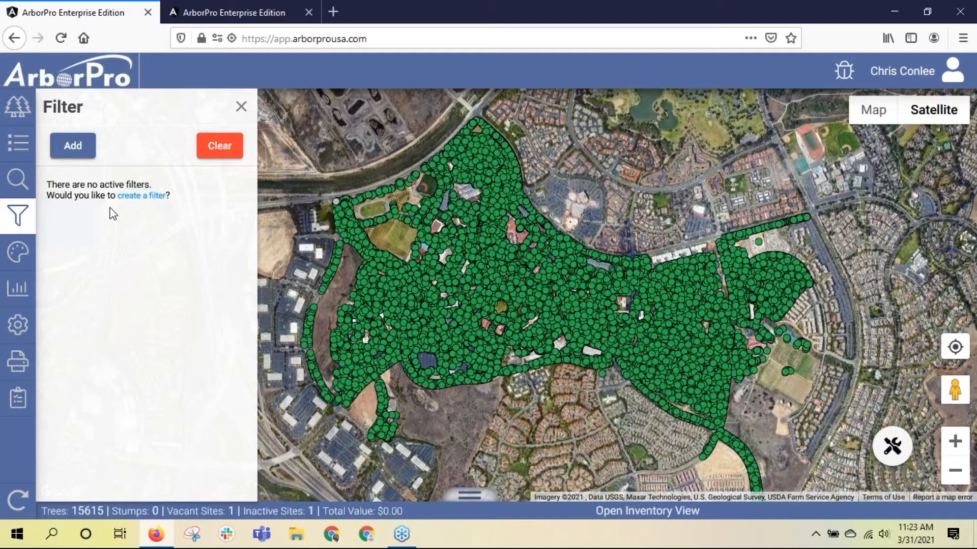
{"action": "left_click", "coordinate": [82, 152]}
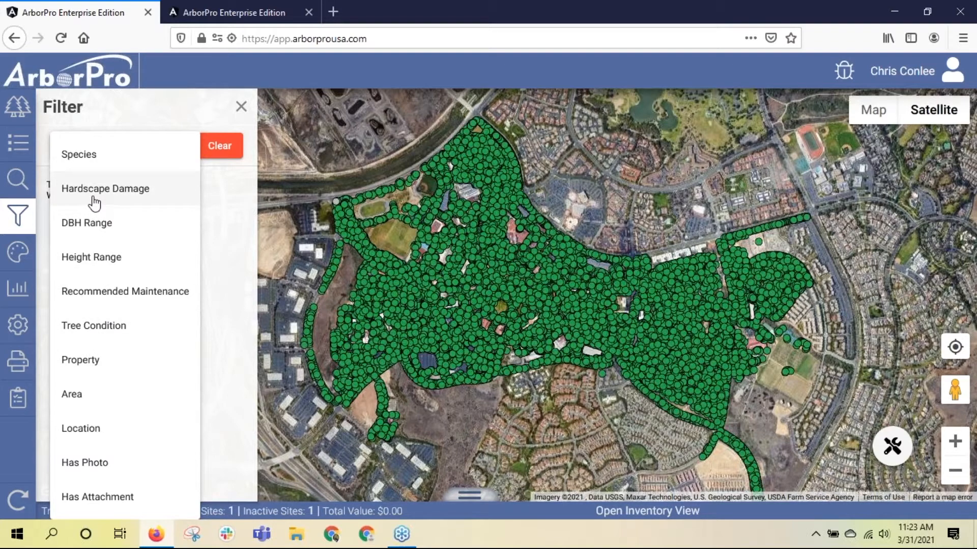
{"action": "left_click", "coordinate": [77, 361]}
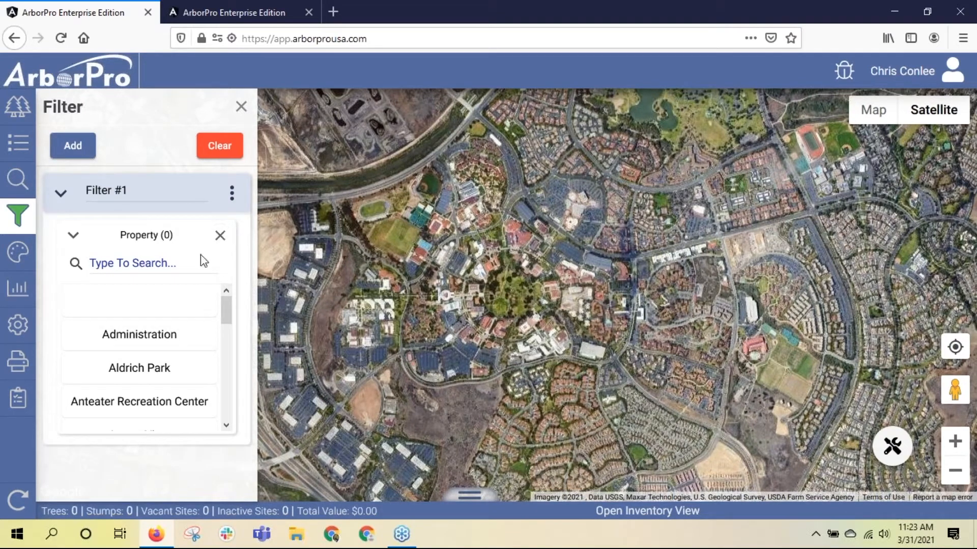
- Limit the Property filter to Parking Lots and close the filter settings
{"action": "scroll", "coordinate": [187, 313], "scroll_direction": "down", "scroll_amount": 2}
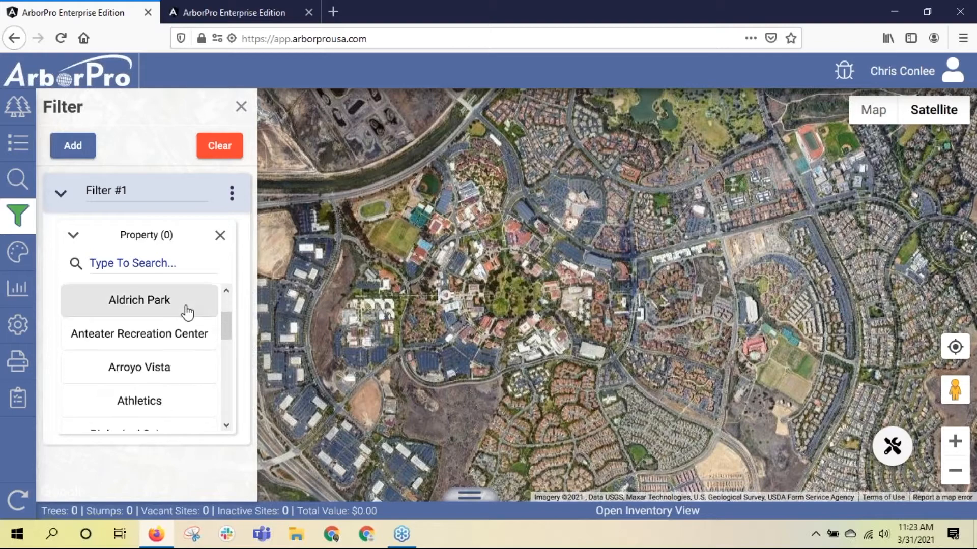
{"action": "scroll", "coordinate": [188, 312], "scroll_direction": "up", "scroll_amount": 1}
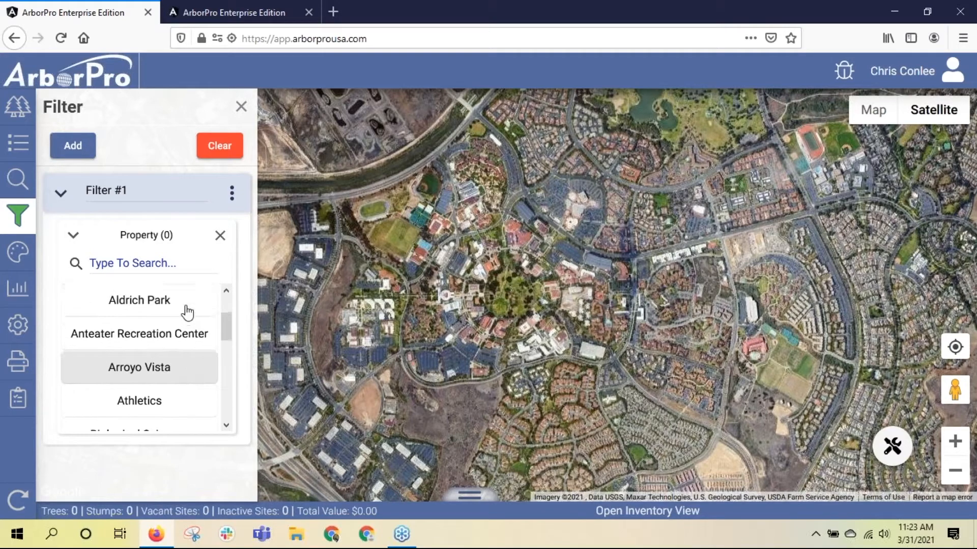
{"action": "scroll", "coordinate": [186, 316], "scroll_direction": "down", "scroll_amount": 6}
{"action": "scroll", "coordinate": [179, 336], "scroll_direction": "up", "scroll_amount": 1}
{"action": "scroll", "coordinate": [177, 337], "scroll_direction": "up", "scroll_amount": 2}
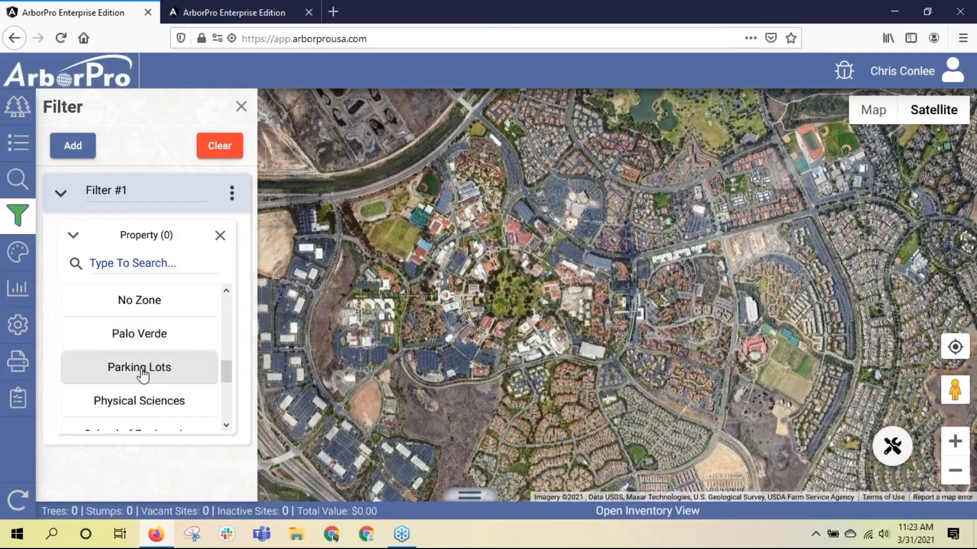
{"action": "left_click", "coordinate": [141, 371]}
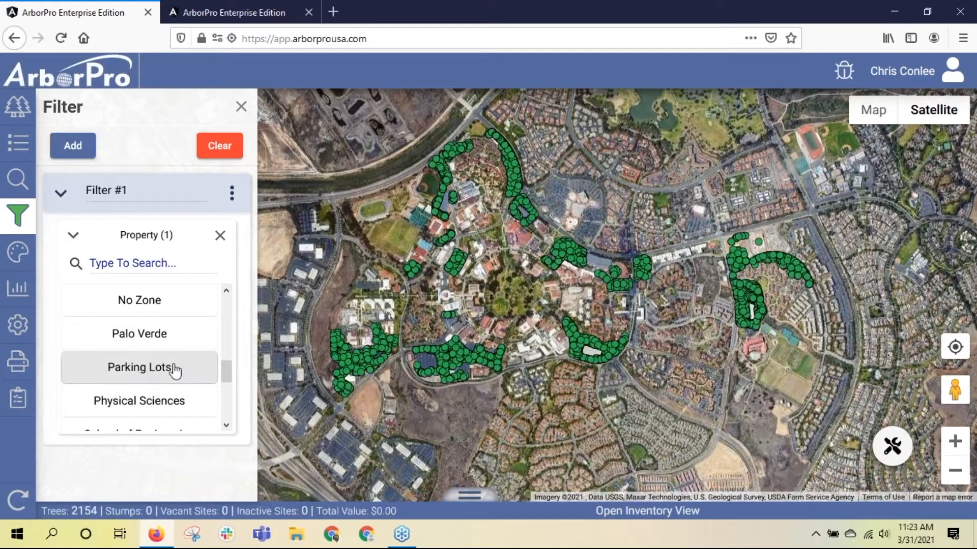
{"action": "left_click", "coordinate": [241, 107]}
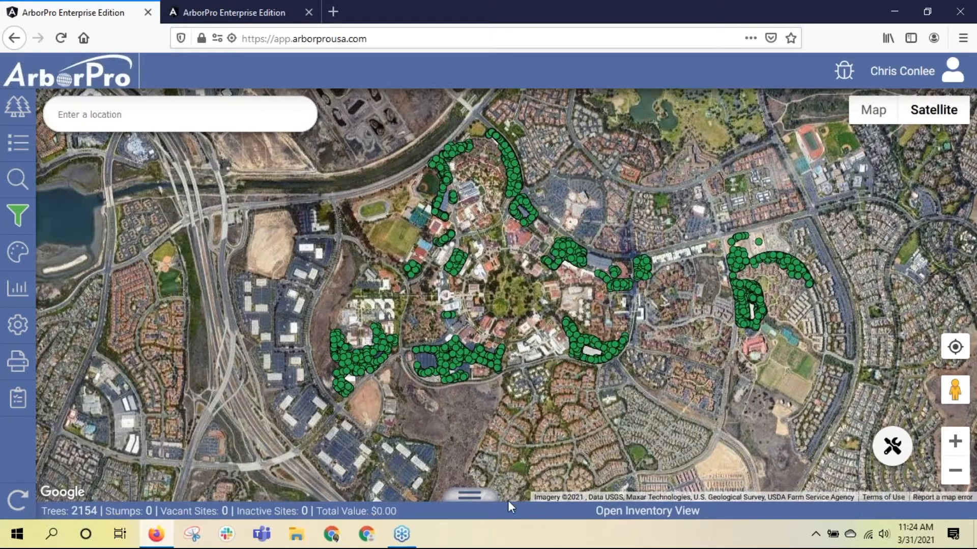
- Review the filtered Parking Lots records in the inventory view, closing it again to return to the full map
{"action": "left_click", "coordinate": [497, 513]}
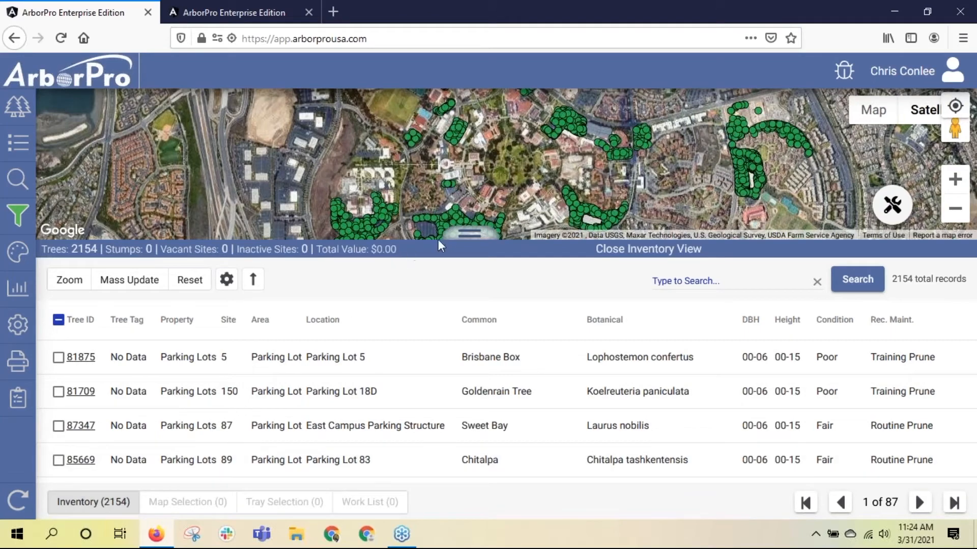
{"action": "left_click", "coordinate": [441, 254]}
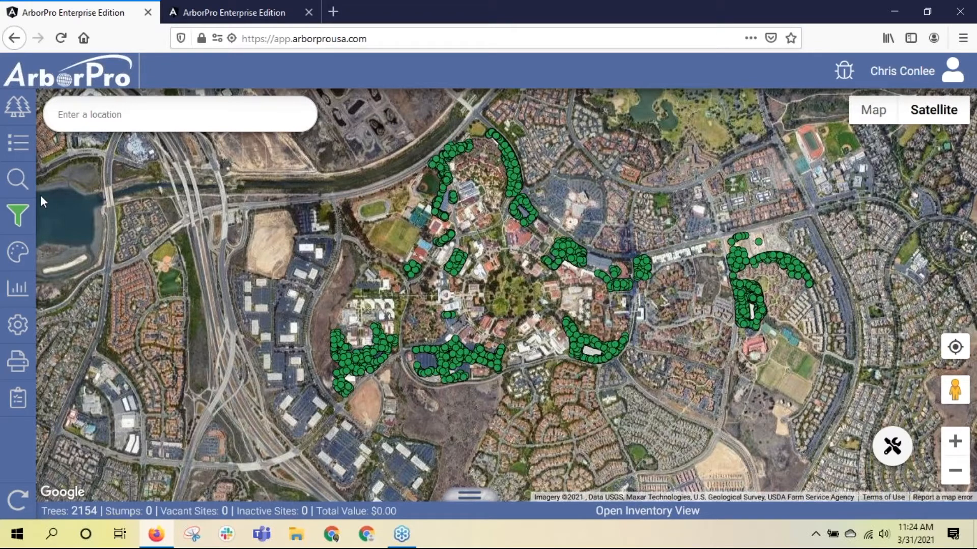
- Search the inventory for trees at the location Parking Lot 16 and highlight them on the map
{"action": "left_click", "coordinate": [14, 182]}
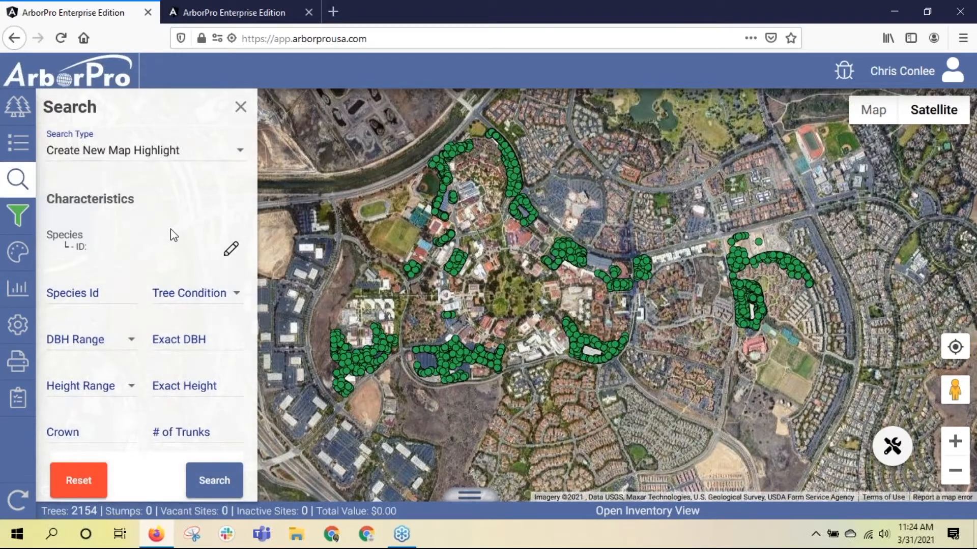
{"action": "scroll", "coordinate": [174, 236], "scroll_direction": "down", "scroll_amount": 7}
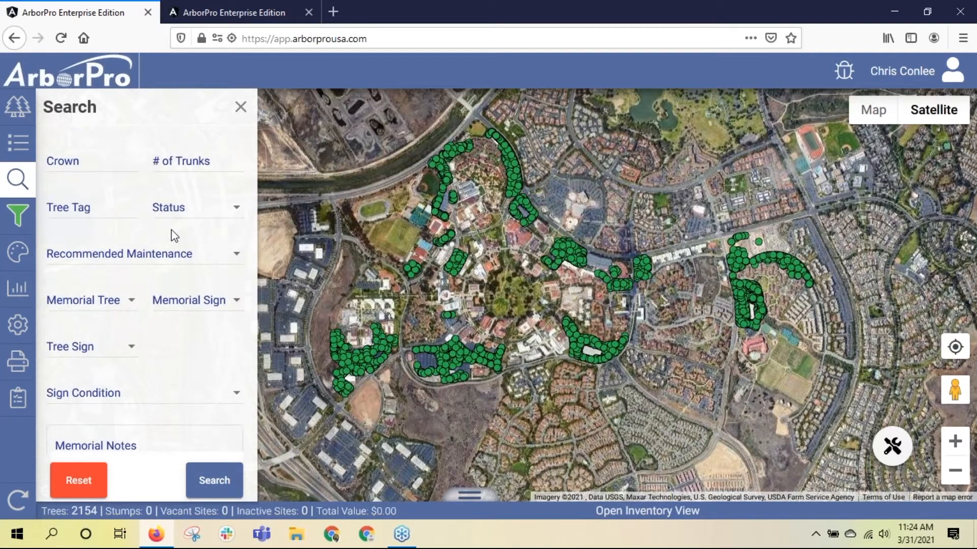
{"action": "scroll", "coordinate": [174, 236], "scroll_direction": "down", "scroll_amount": 5}
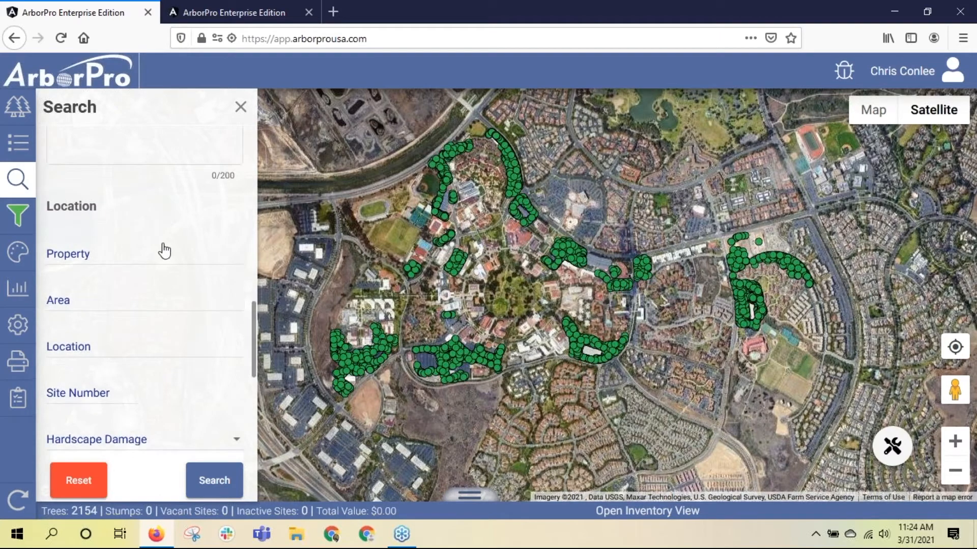
{"action": "left_click", "coordinate": [133, 346]}
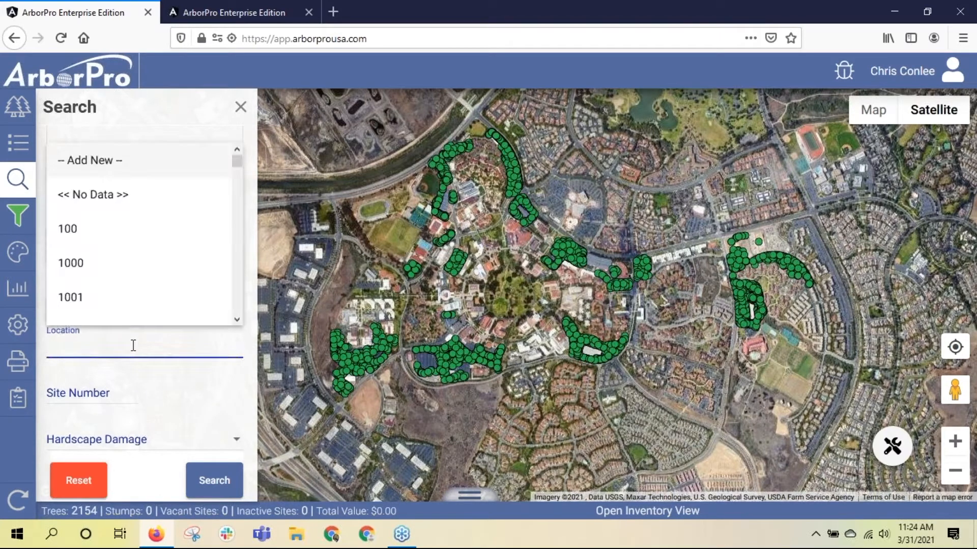
{"action": "type", "text": "16"}
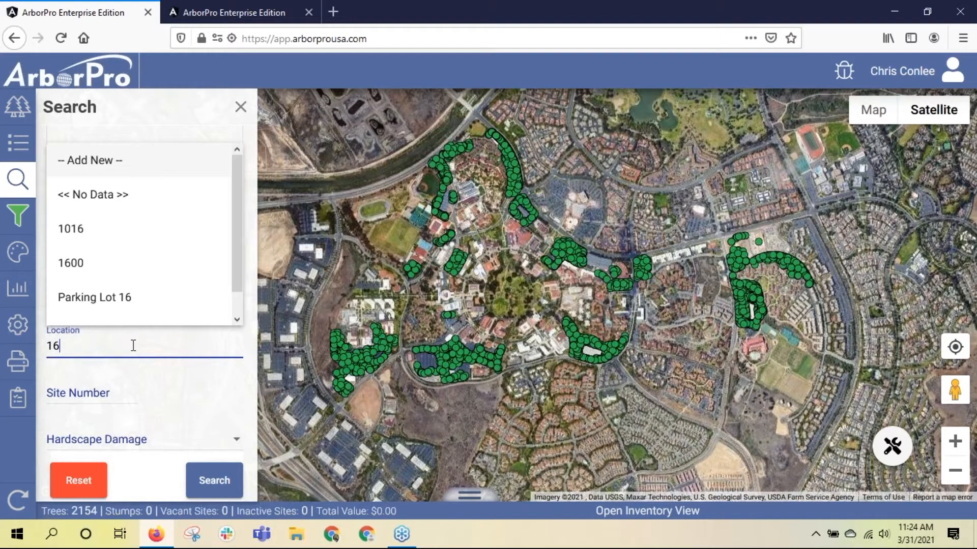
{"action": "left_click", "coordinate": [134, 303]}
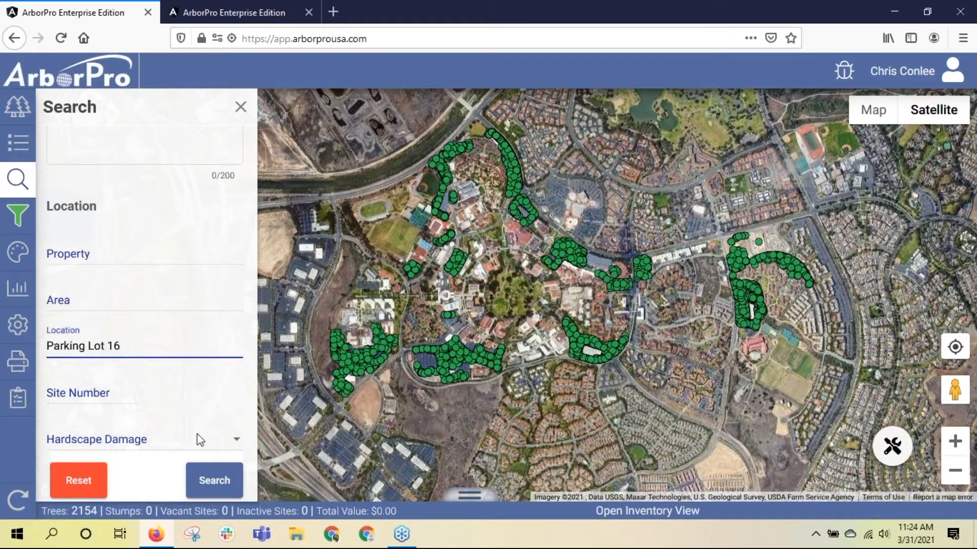
{"action": "left_click", "coordinate": [212, 484]}
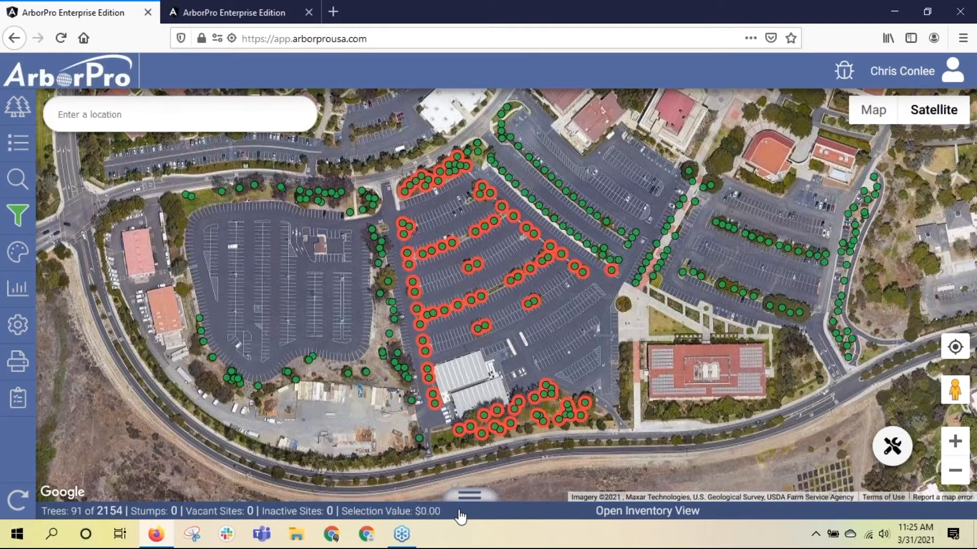
- Open the inventory view and search the map selection's records for "priority 2 p"
{"action": "left_click", "coordinate": [465, 494]}
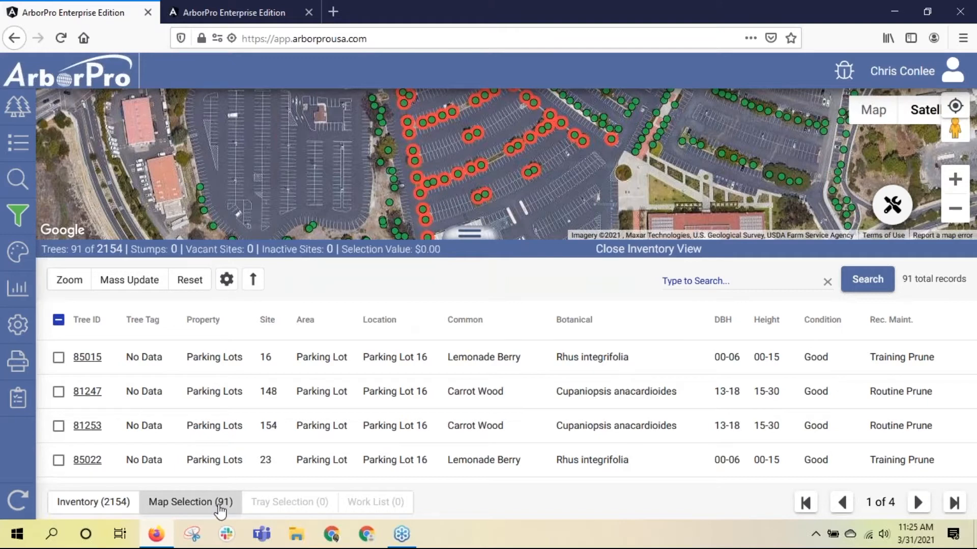
{"action": "left_click", "coordinate": [682, 280]}
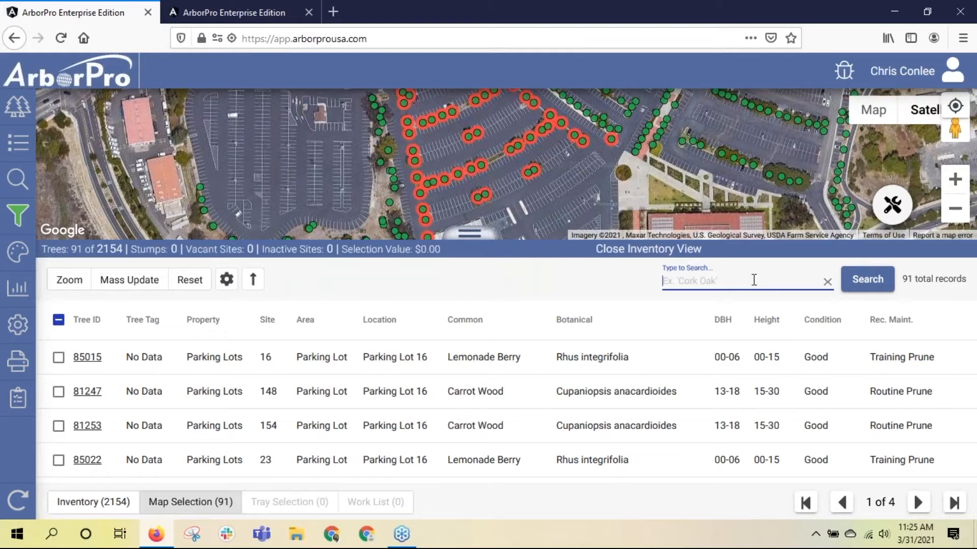
{"action": "type", "text": "priority 2 p"}
{"action": "left_click", "coordinate": [859, 282]}
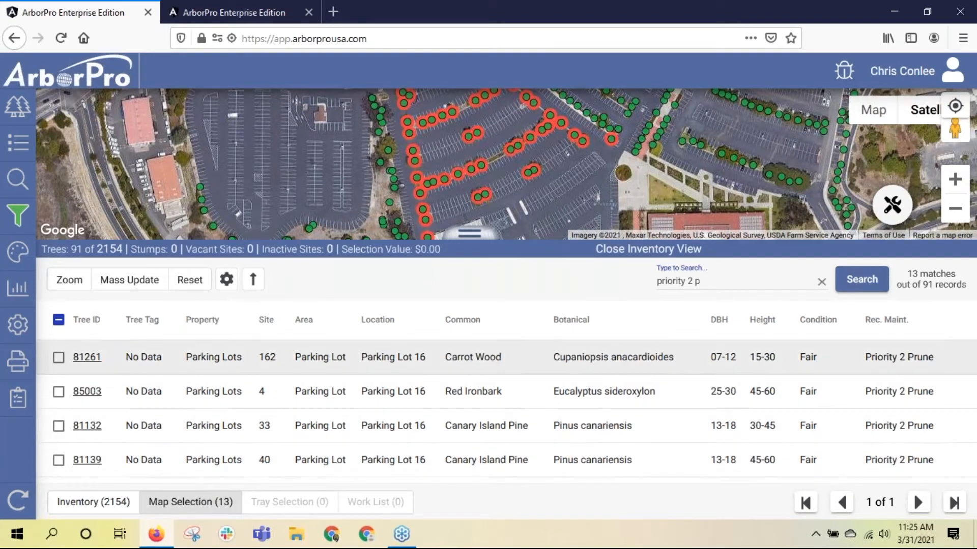
- Check all records matching the search, make them the new map selection and return to the full map
{"action": "left_click", "coordinate": [59, 321]}
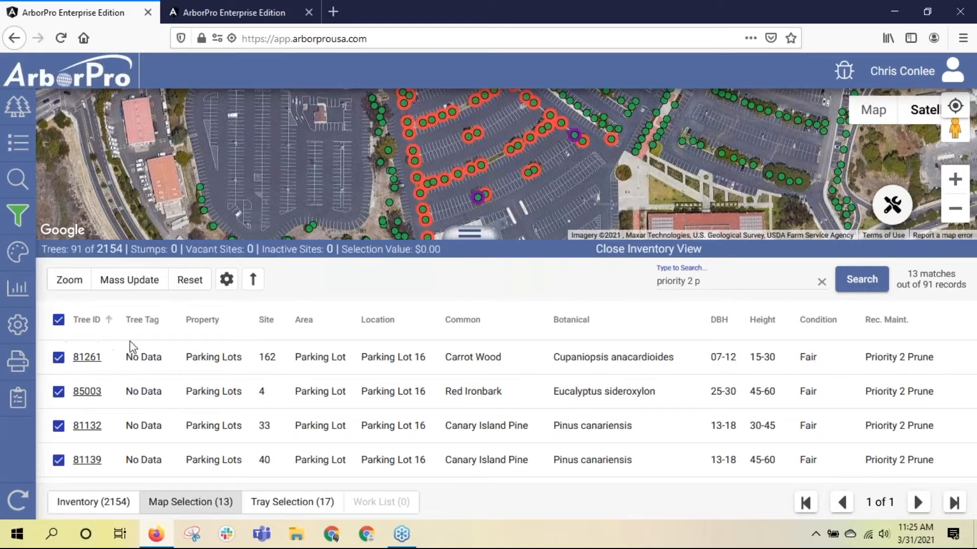
{"action": "left_click", "coordinate": [253, 280]}
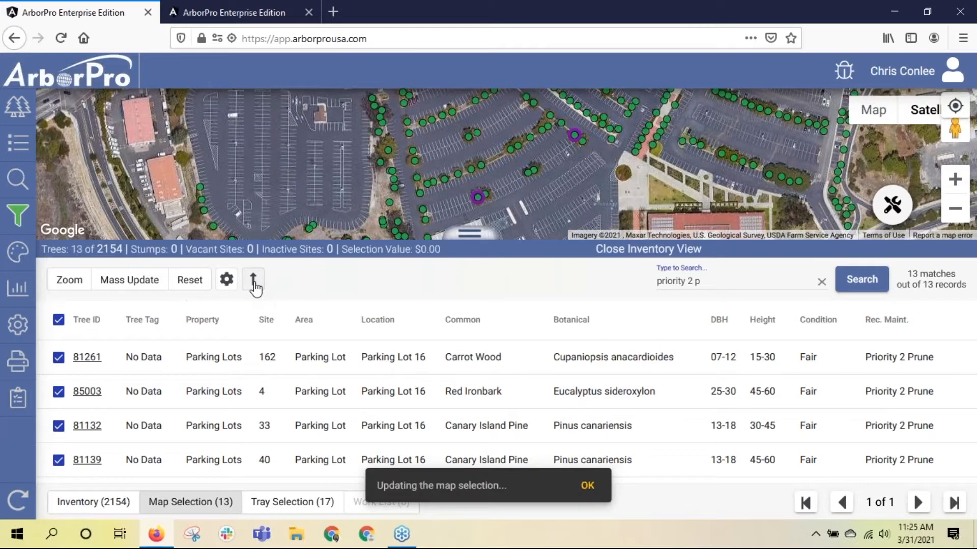
{"action": "left_click", "coordinate": [60, 323]}
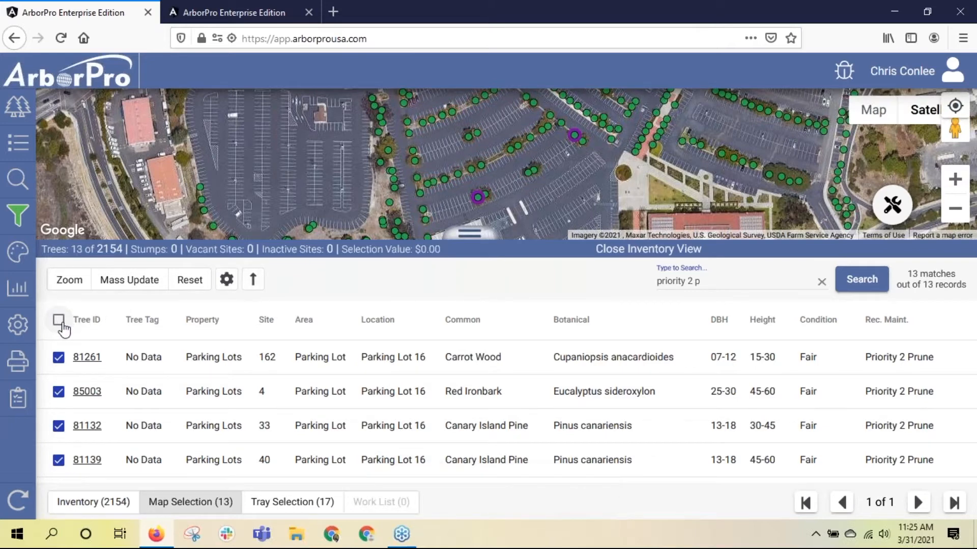
{"action": "left_click", "coordinate": [487, 253]}
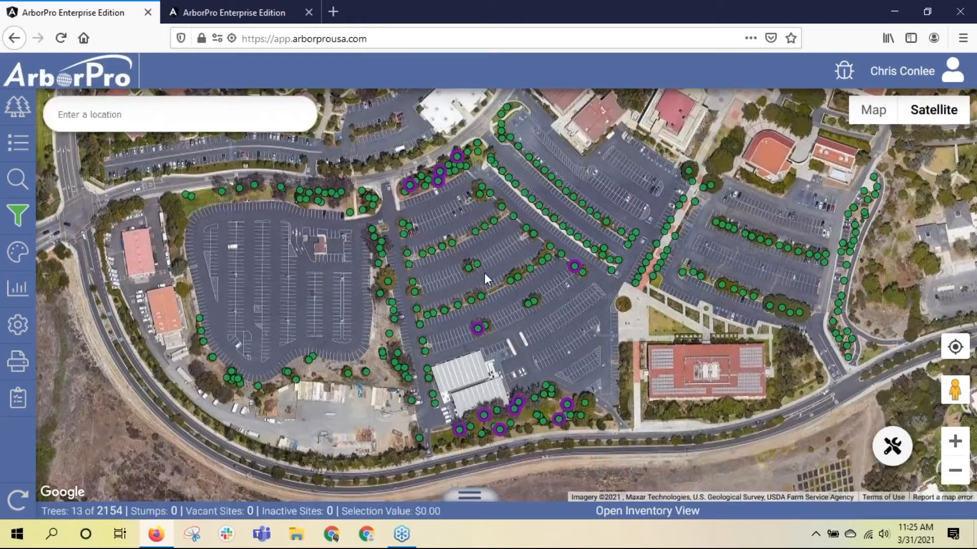
- Uncheck every record in the tray selection, return to the map selection records and close the inventory view
{"action": "left_click", "coordinate": [484, 513]}
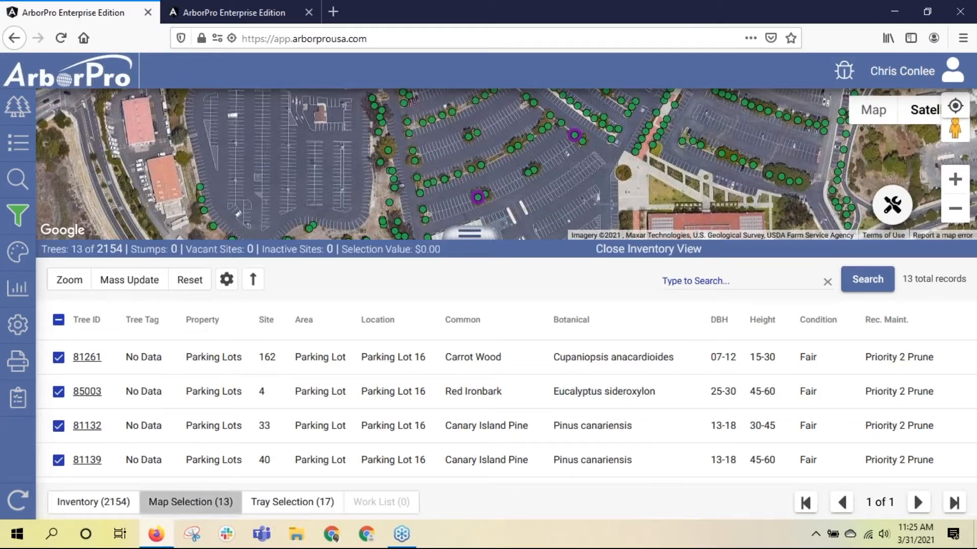
{"action": "left_click", "coordinate": [66, 319]}
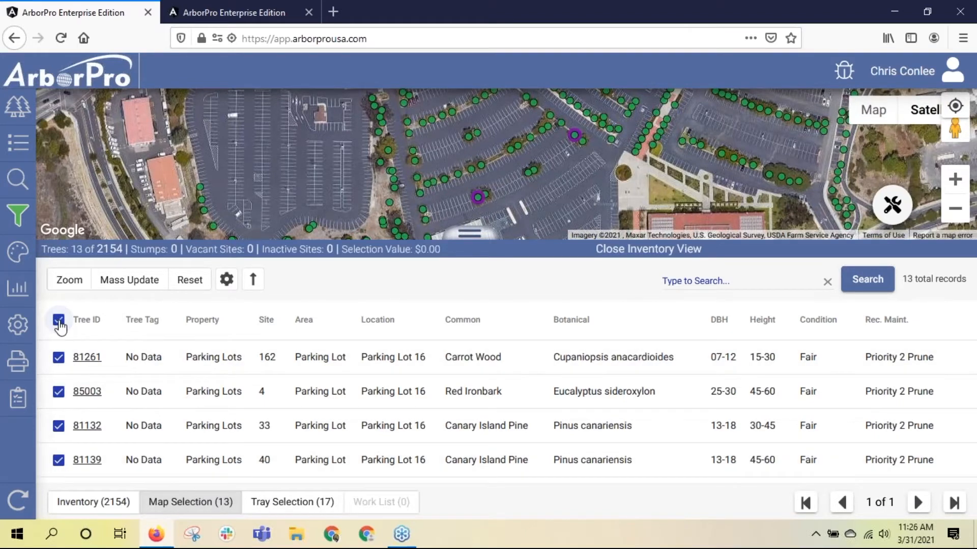
{"action": "left_click", "coordinate": [278, 505]}
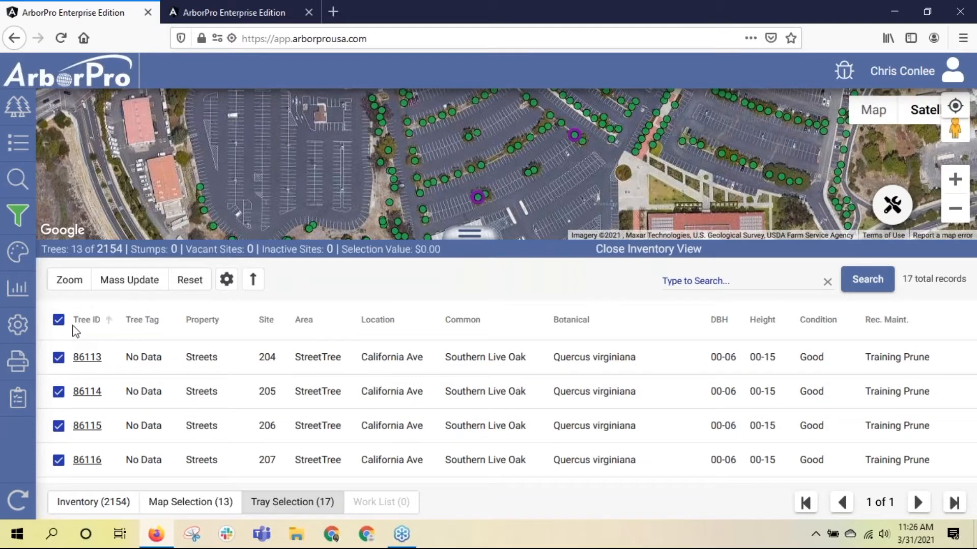
{"action": "left_click", "coordinate": [58, 321]}
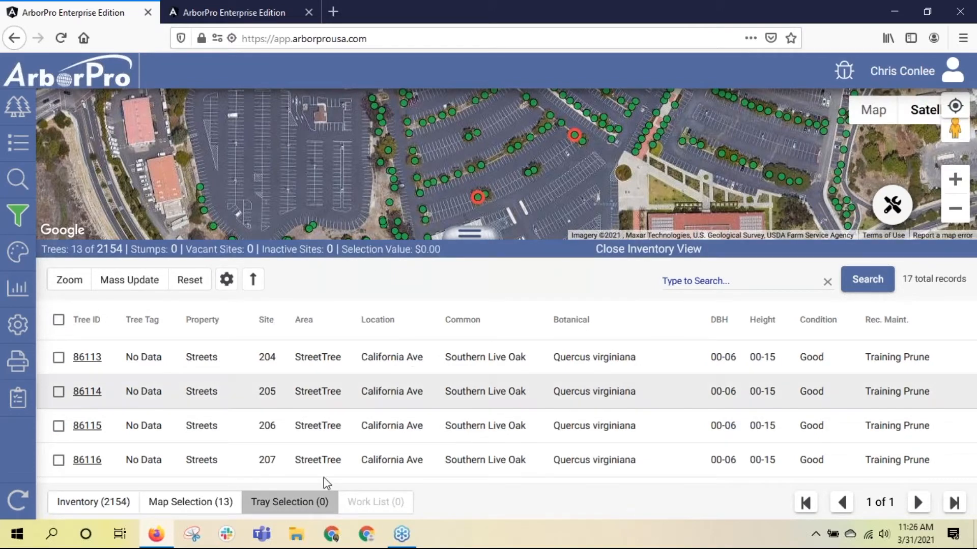
{"action": "left_click", "coordinate": [192, 504]}
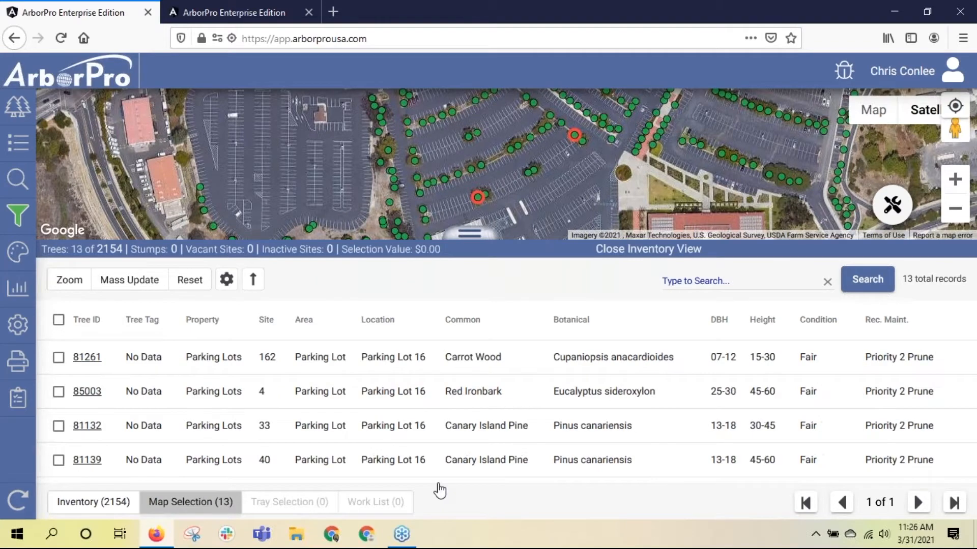
{"action": "left_click", "coordinate": [524, 250]}
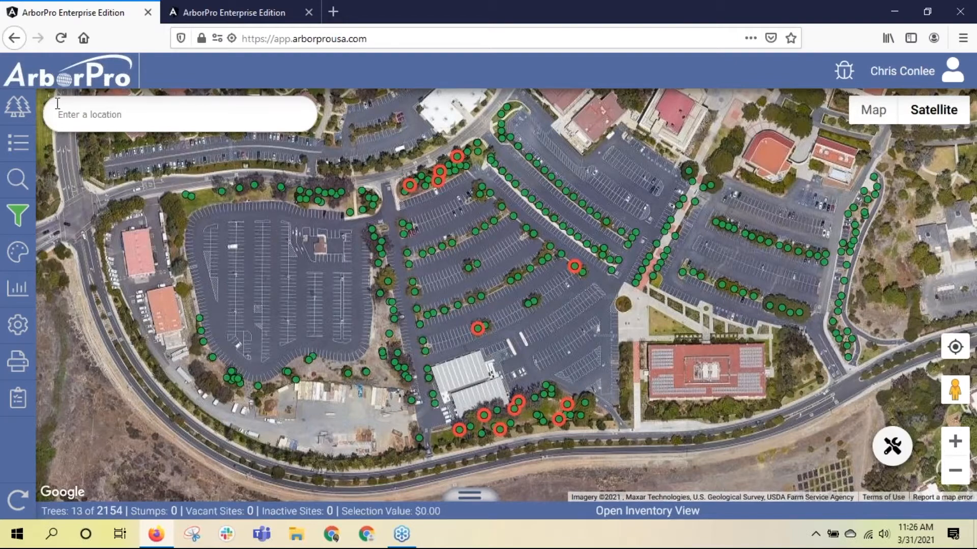
- Start a new work list for the selected trees, turn off automatic naming and name it "lot 16 2021 trim"
{"action": "left_click", "coordinate": [20, 148]}
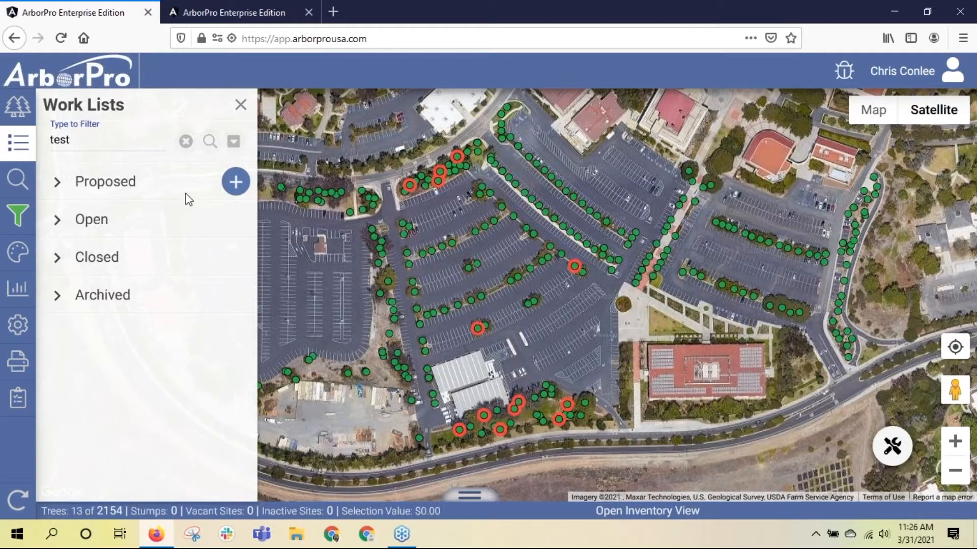
{"action": "left_click", "coordinate": [236, 182]}
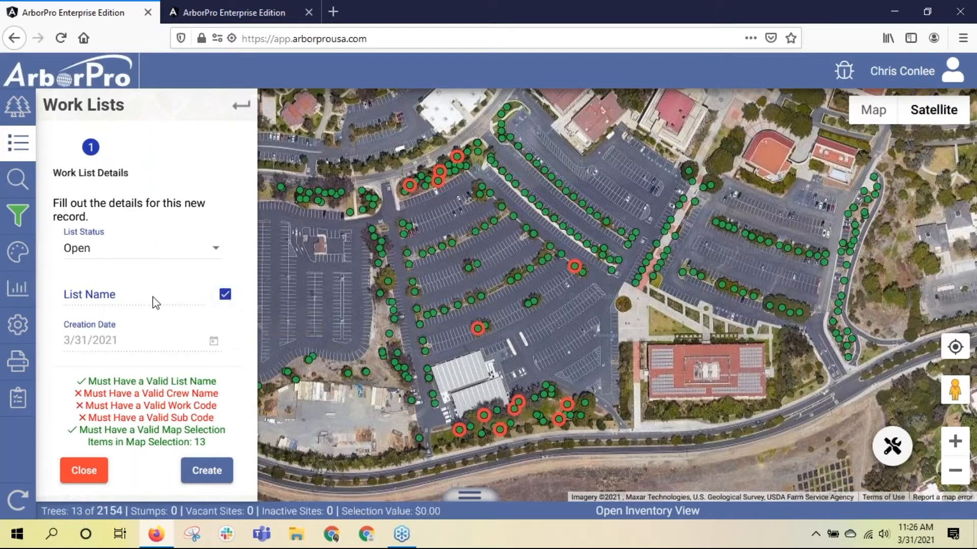
{"action": "left_click", "coordinate": [225, 295]}
{"action": "left_click", "coordinate": [181, 292]}
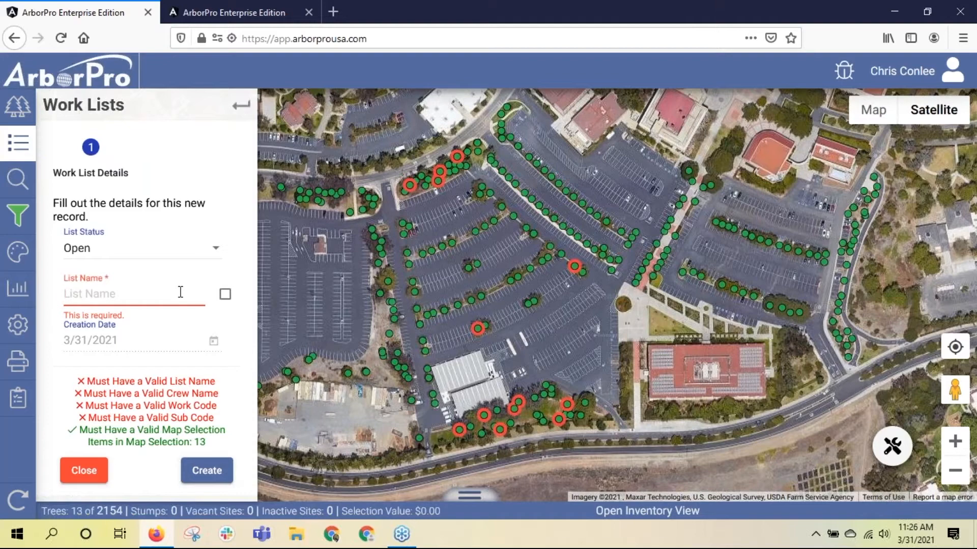
{"action": "type", "text": "O"}
{"action": "key", "text": "BackSpace"}
{"action": "type", "text": "lot 16 2021 trim"}
- Set the work list's scheduled date to 4/5/2021 and assign it to the Tree Elements crew
{"action": "scroll", "coordinate": [209, 296], "scroll_direction": "down", "scroll_amount": 2}
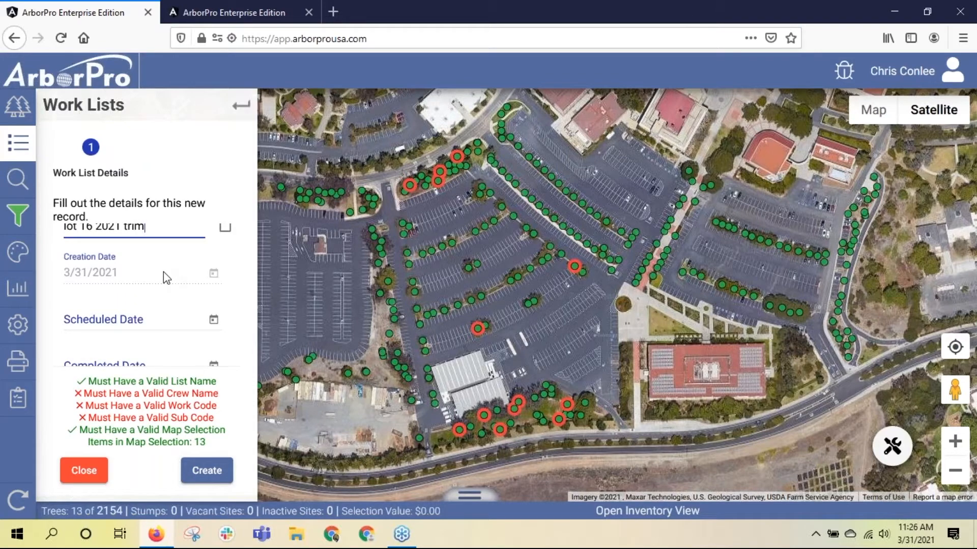
{"action": "scroll", "coordinate": [170, 275], "scroll_direction": "down", "scroll_amount": 2}
{"action": "left_click", "coordinate": [213, 253]}
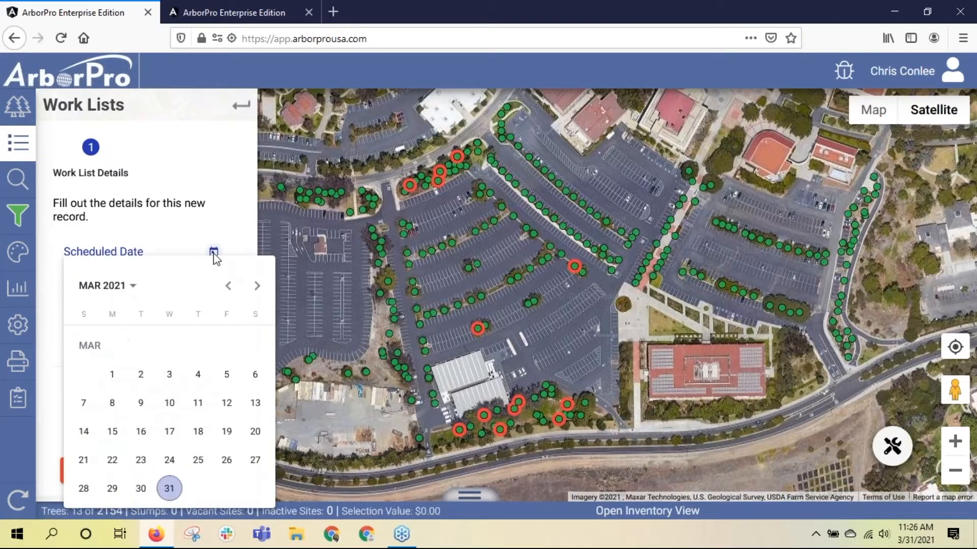
{"action": "left_click", "coordinate": [254, 286]}
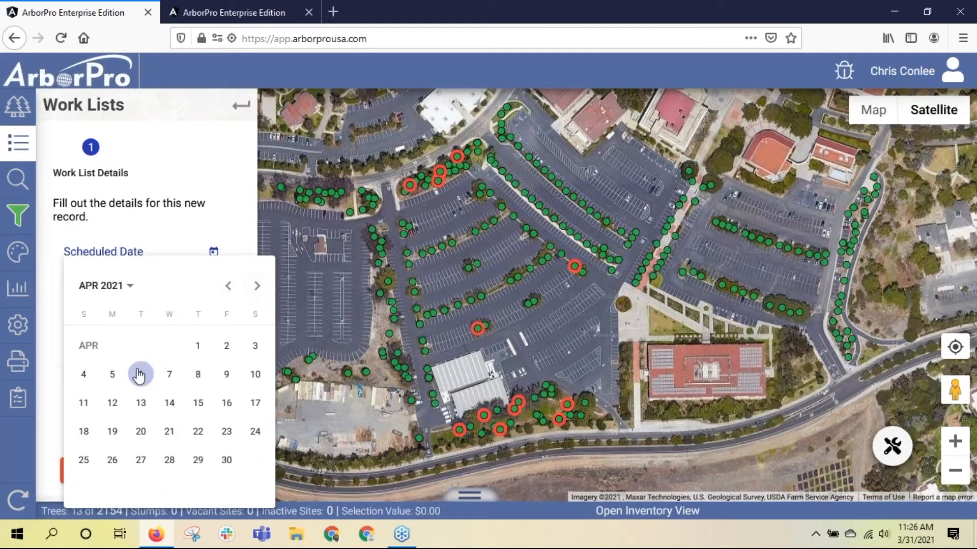
{"action": "left_click", "coordinate": [112, 373]}
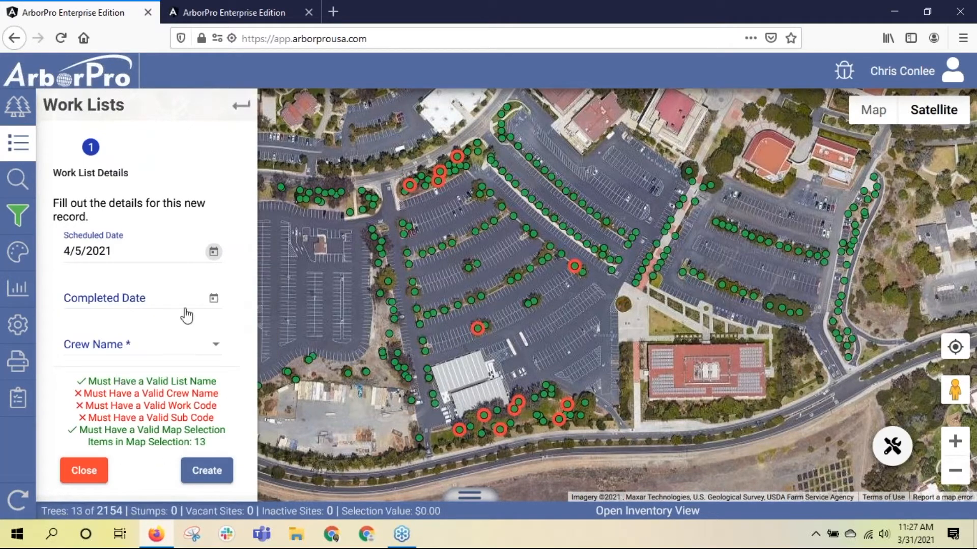
{"action": "scroll", "coordinate": [185, 306], "scroll_direction": "down", "scroll_amount": 2}
{"action": "left_click", "coordinate": [181, 279]}
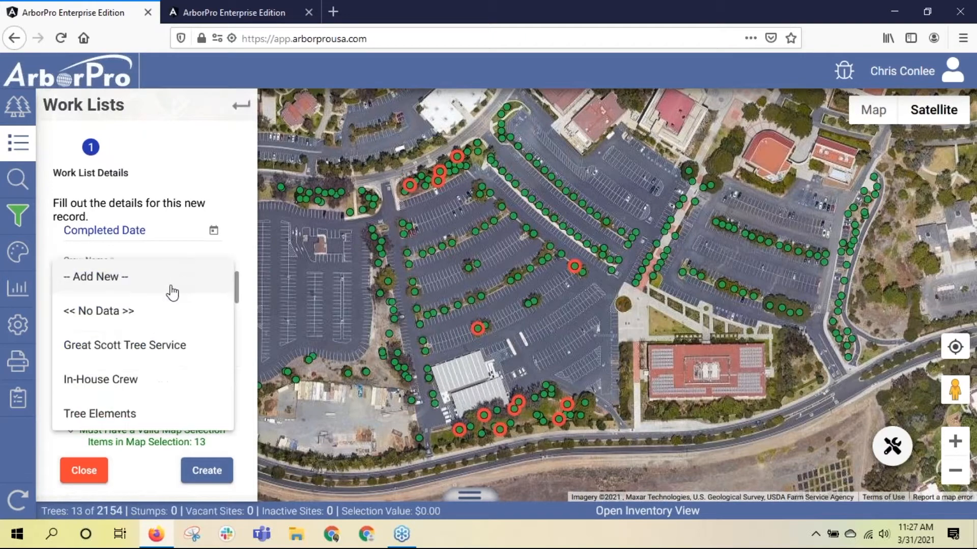
{"action": "left_click", "coordinate": [124, 414]}
- Set the work list's work code to Trim and its sub code to Clearance Trim
{"action": "scroll", "coordinate": [178, 300], "scroll_direction": "down", "scroll_amount": 2}
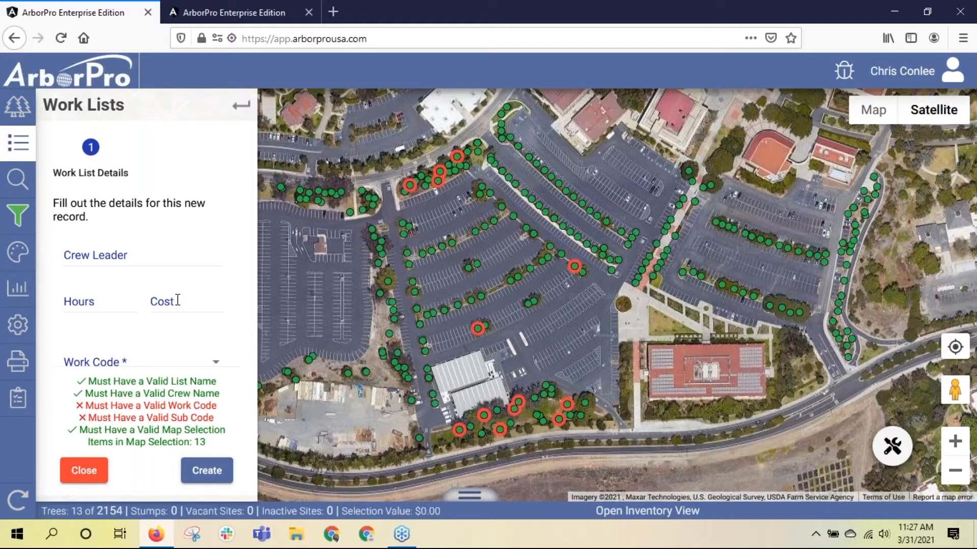
{"action": "scroll", "coordinate": [153, 274], "scroll_direction": "down", "scroll_amount": 2}
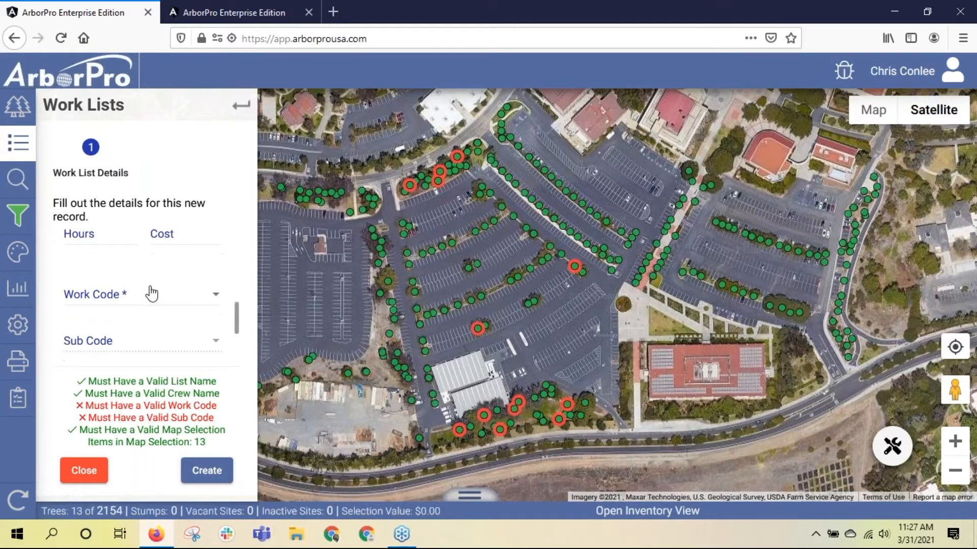
{"action": "left_click", "coordinate": [148, 293]}
{"action": "scroll", "coordinate": [118, 416], "scroll_direction": "down", "scroll_amount": 1}
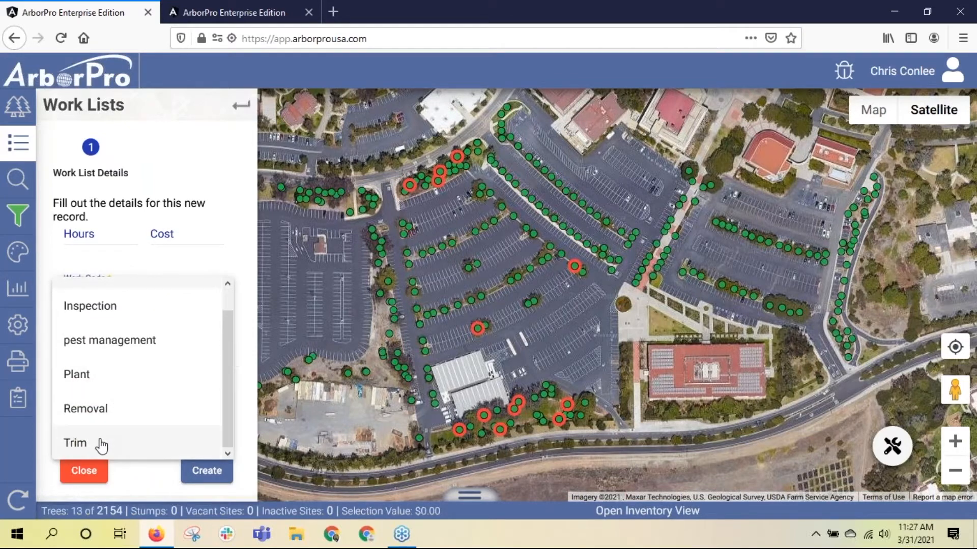
{"action": "left_click", "coordinate": [98, 443]}
{"action": "left_click", "coordinate": [147, 335]}
{"action": "scroll", "coordinate": [147, 341], "scroll_direction": "down", "scroll_amount": 1}
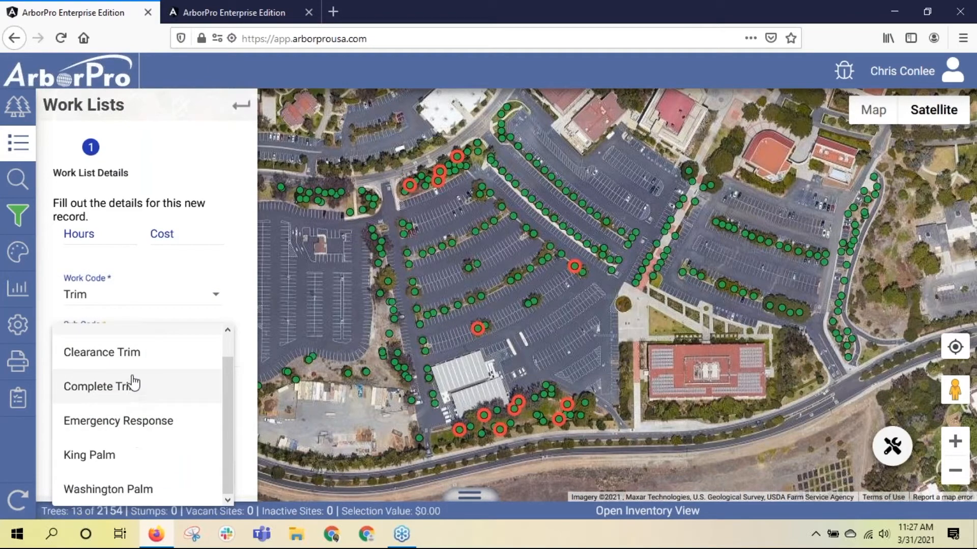
{"action": "left_click", "coordinate": [126, 351]}
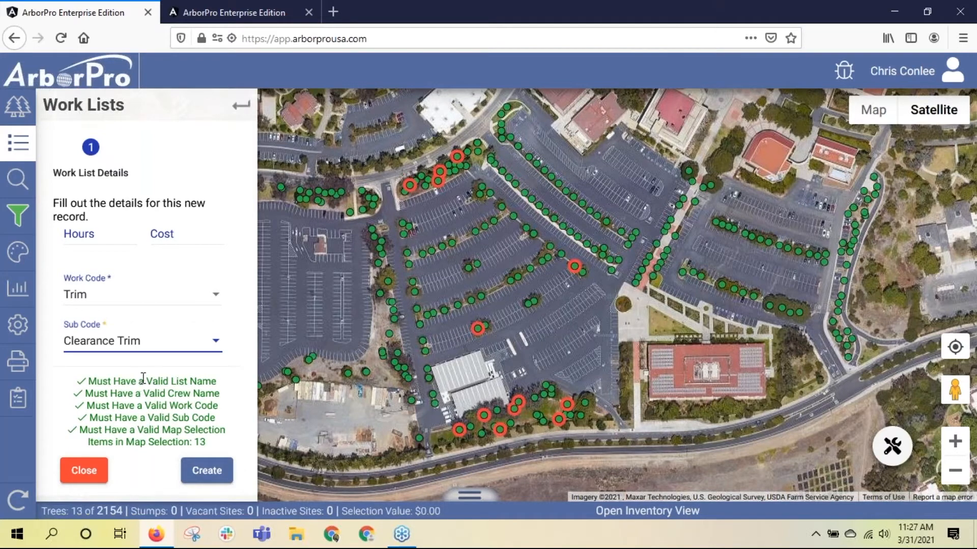
- Create the lot 16 2021 trim work list and close the inventory view
{"action": "left_click", "coordinate": [204, 473]}
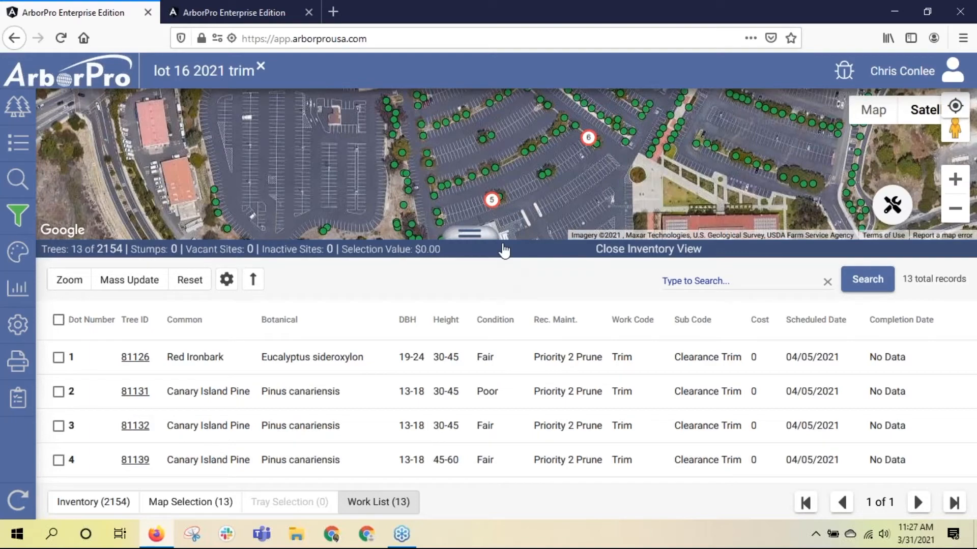
{"action": "left_click", "coordinate": [503, 250]}
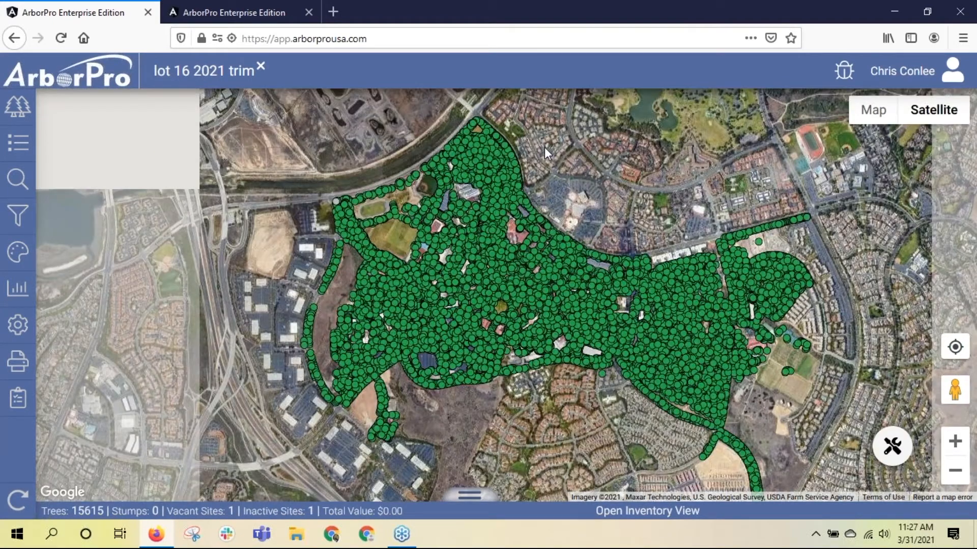
- Expand the open work lists, clear the name filter and sort the lists by creation date
{"action": "left_click", "coordinate": [11, 152]}
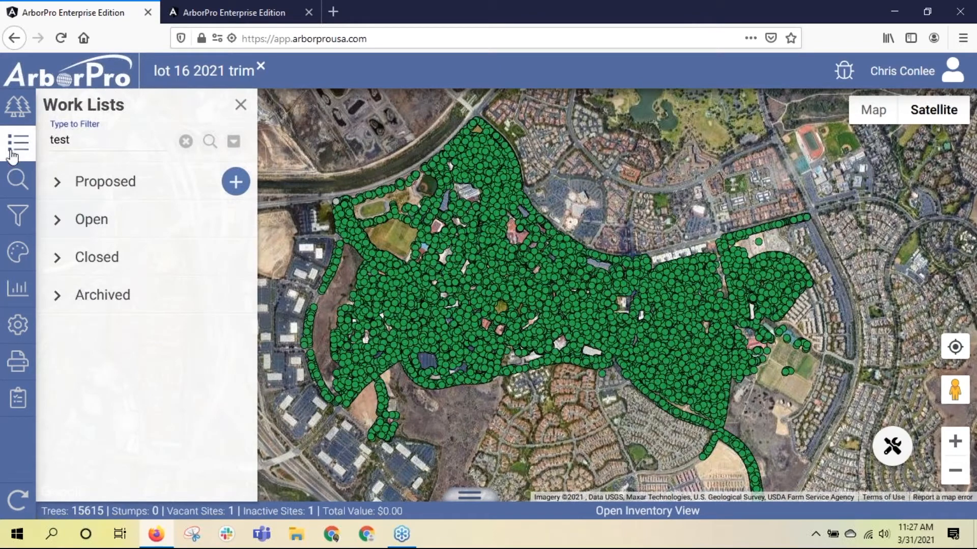
{"action": "left_click", "coordinate": [58, 220]}
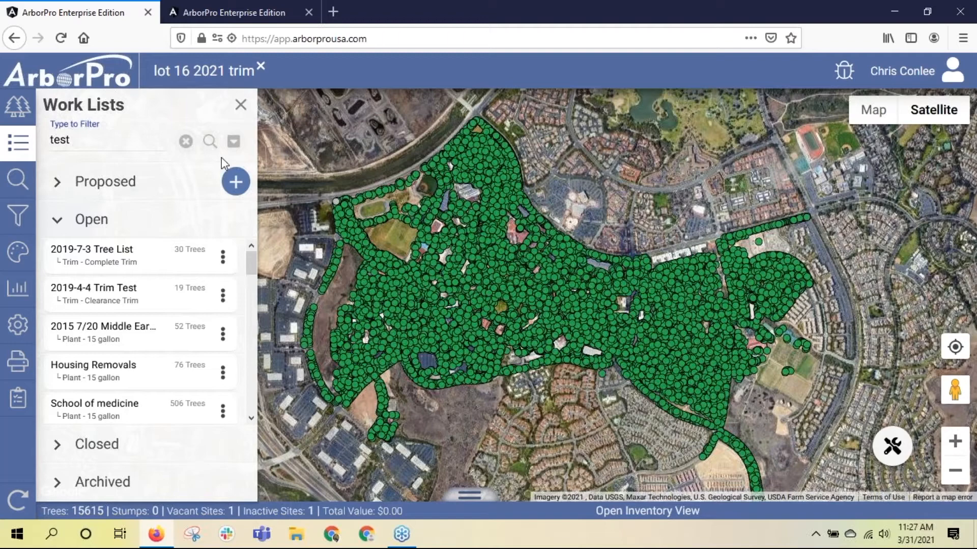
{"action": "left_click", "coordinate": [185, 142]}
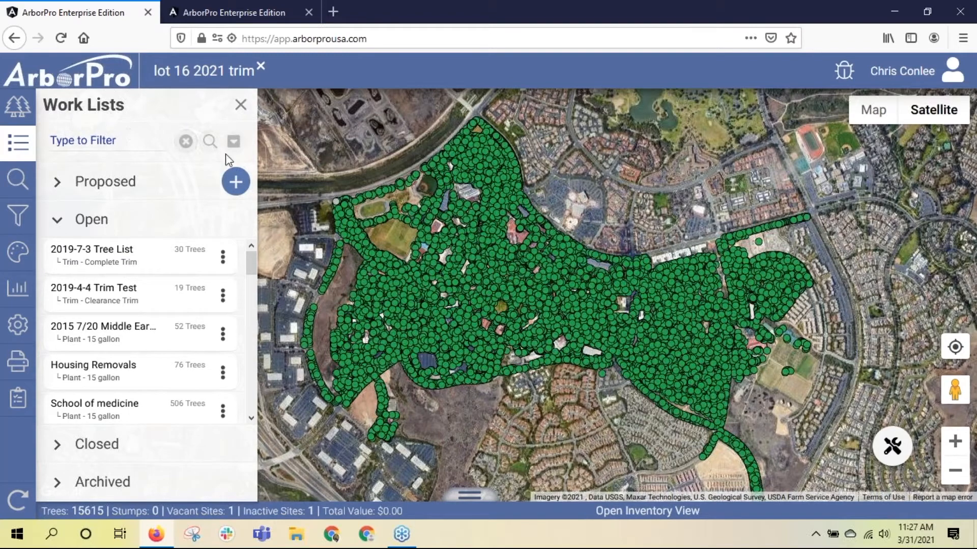
{"action": "left_click", "coordinate": [233, 142]}
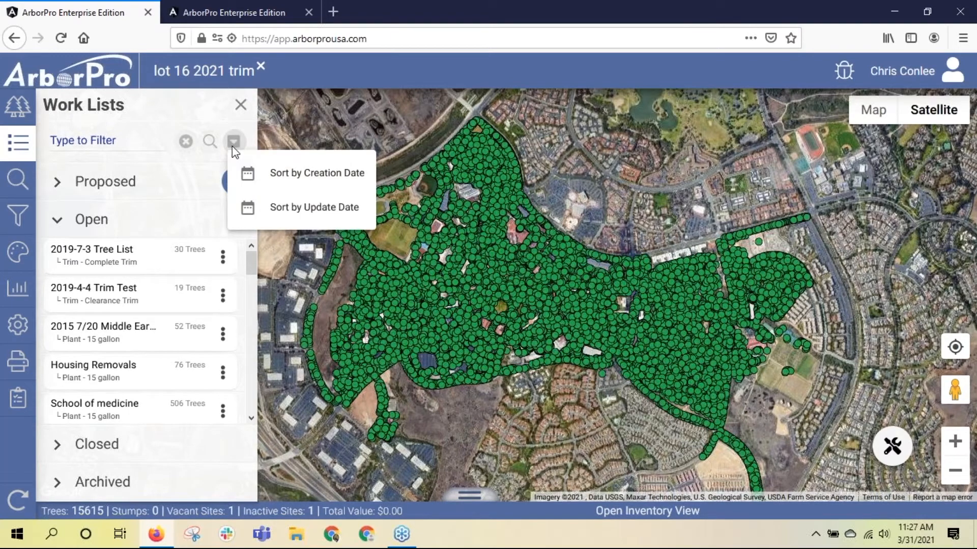
{"action": "left_click", "coordinate": [269, 170]}
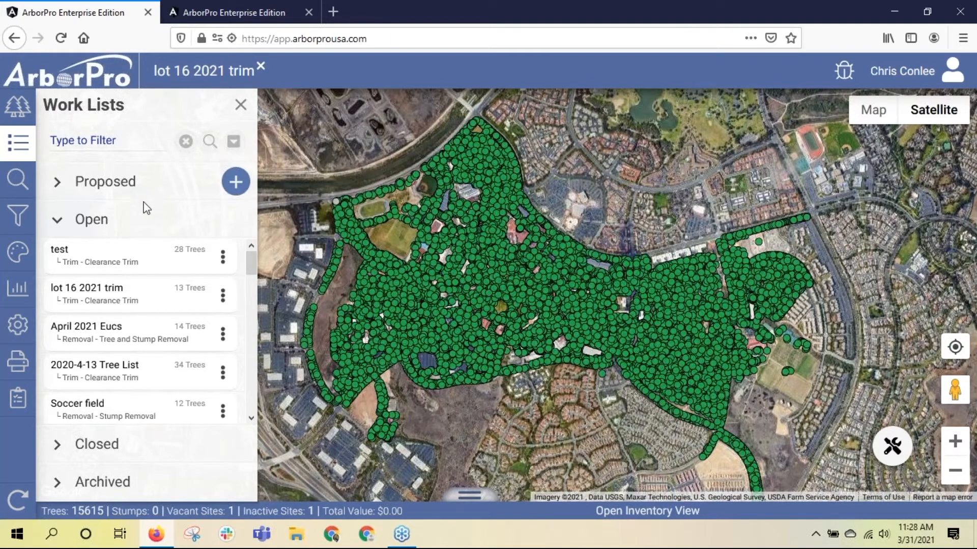
- Load the lot 16 2021 trim work list on the map and review its records in the inventory view
{"action": "left_click", "coordinate": [104, 288]}
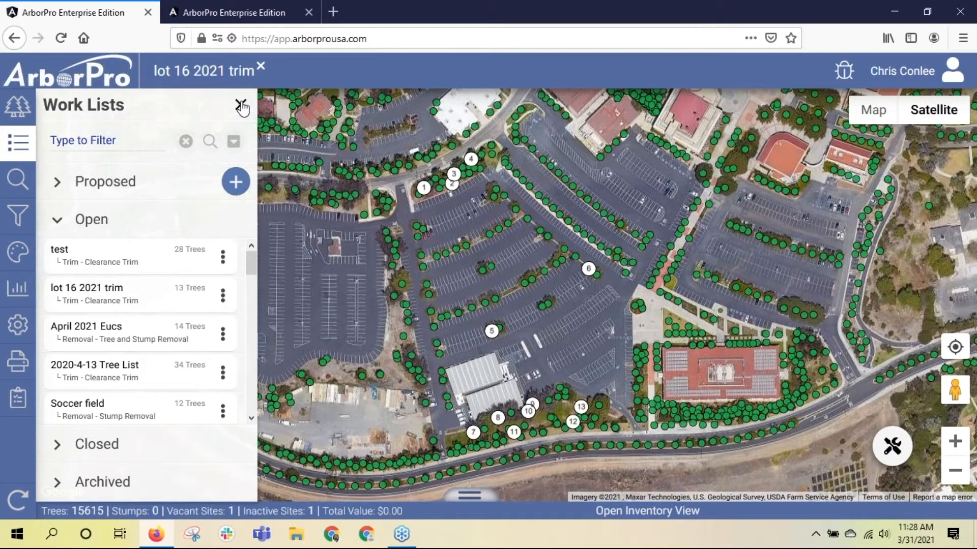
{"action": "left_click", "coordinate": [241, 106]}
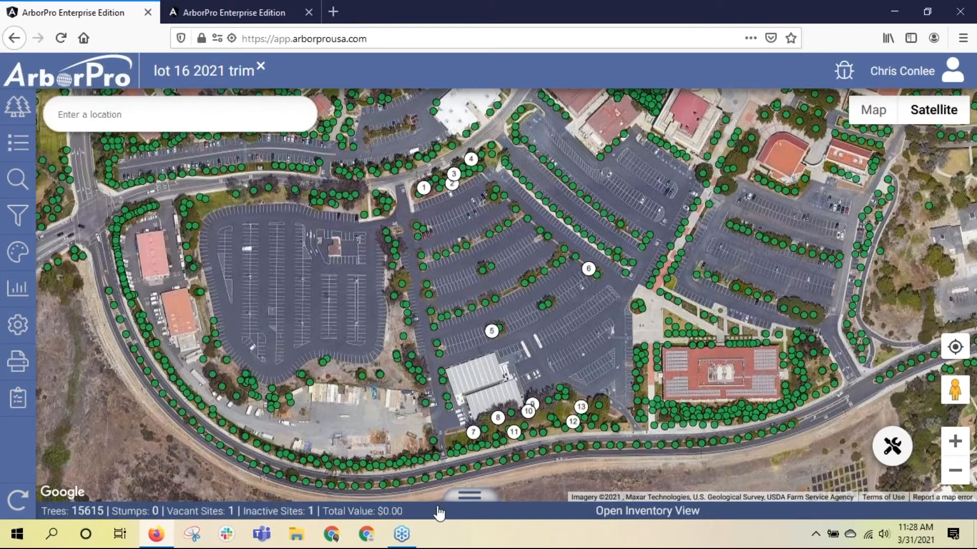
{"action": "left_click", "coordinate": [438, 514]}
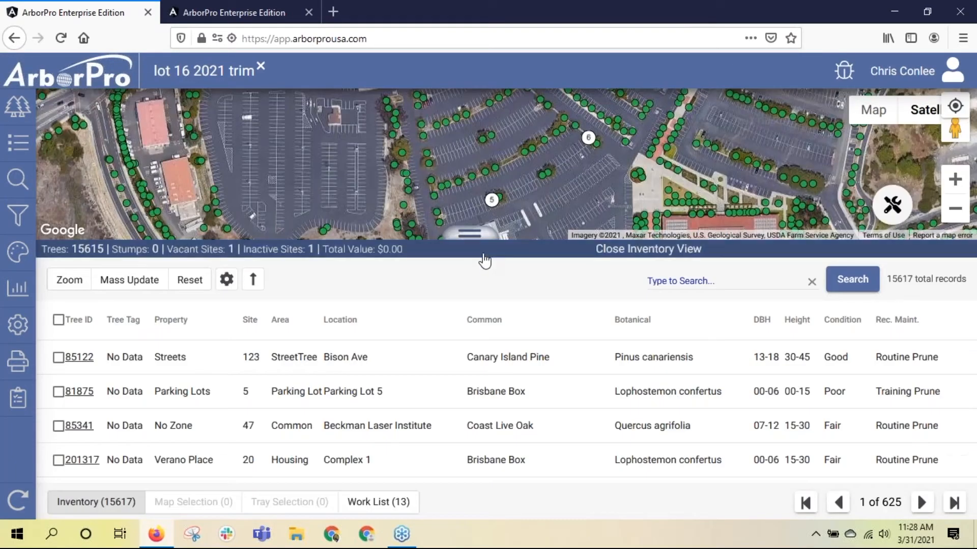
{"action": "left_click", "coordinate": [389, 505]}
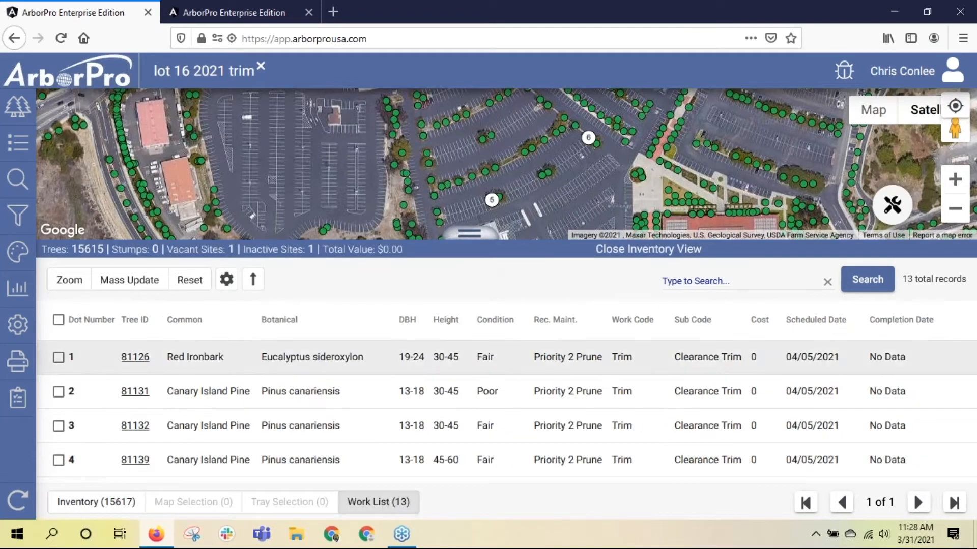
{"action": "left_click", "coordinate": [534, 252]}
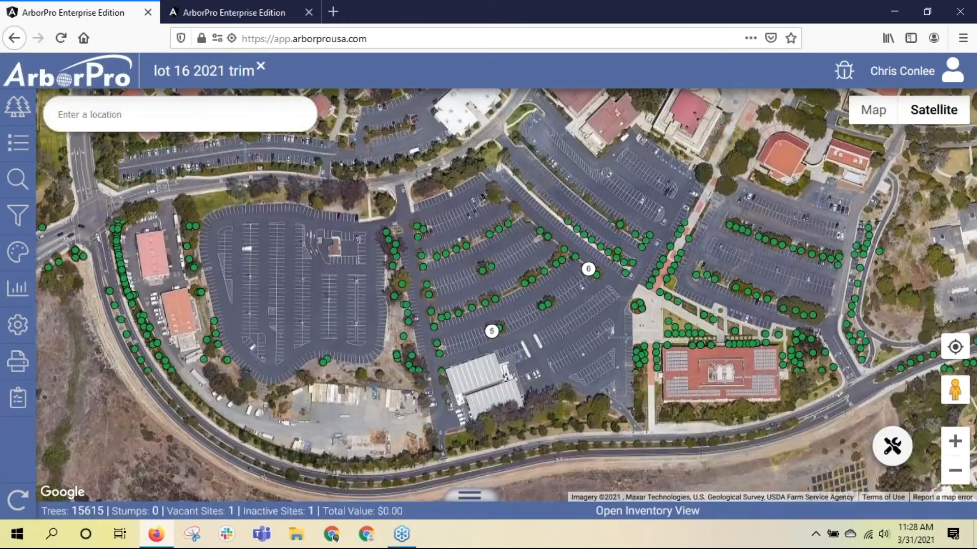
- Select the work list trees numbered 1 to 5 on the map with Click Selection
{"action": "left_click", "coordinate": [891, 447]}
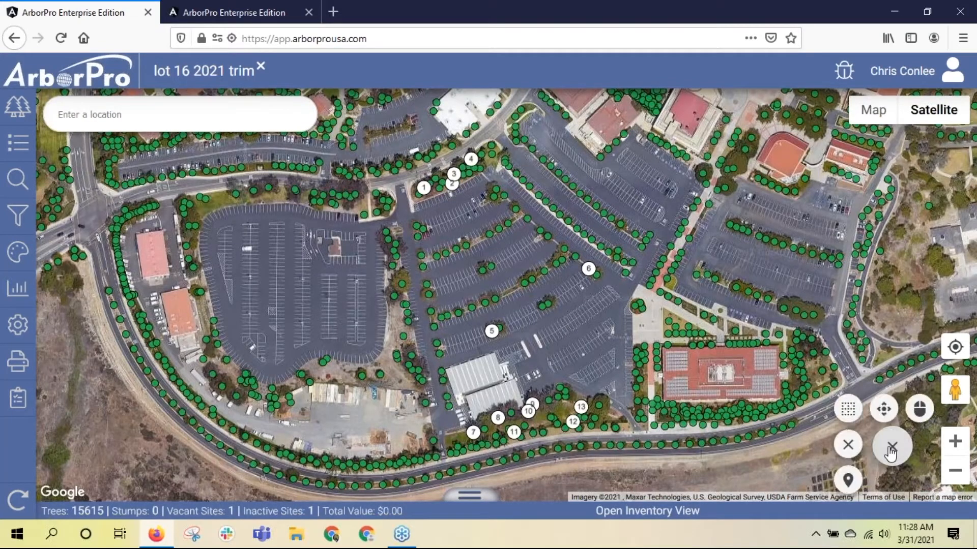
{"action": "left_click", "coordinate": [919, 411]}
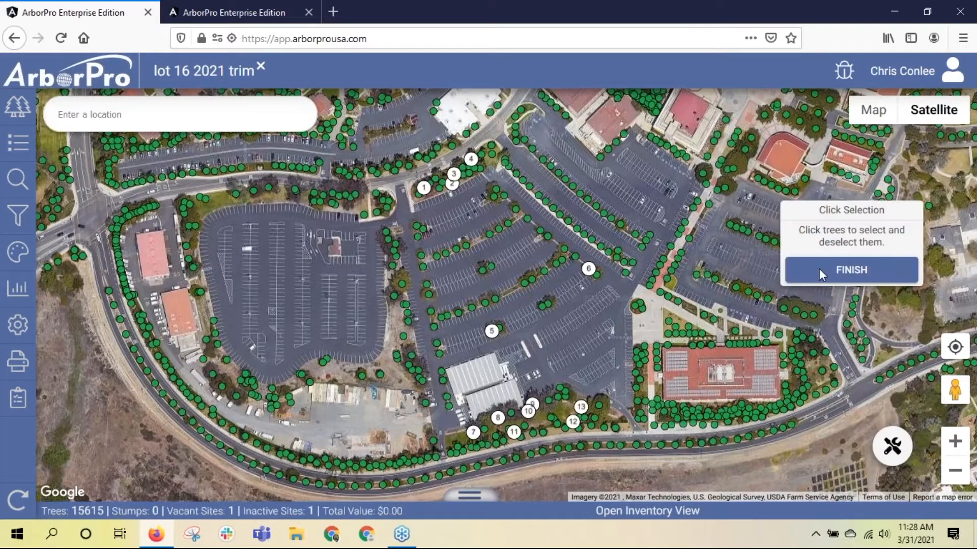
{"action": "left_click", "coordinate": [424, 188]}
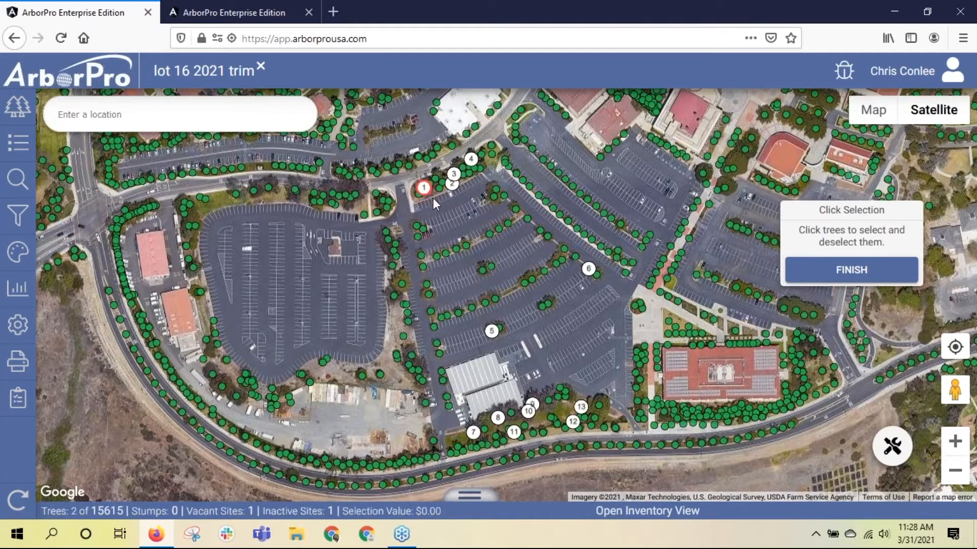
{"action": "left_click", "coordinate": [452, 185]}
{"action": "left_click", "coordinate": [454, 174]}
{"action": "left_click", "coordinate": [471, 161]}
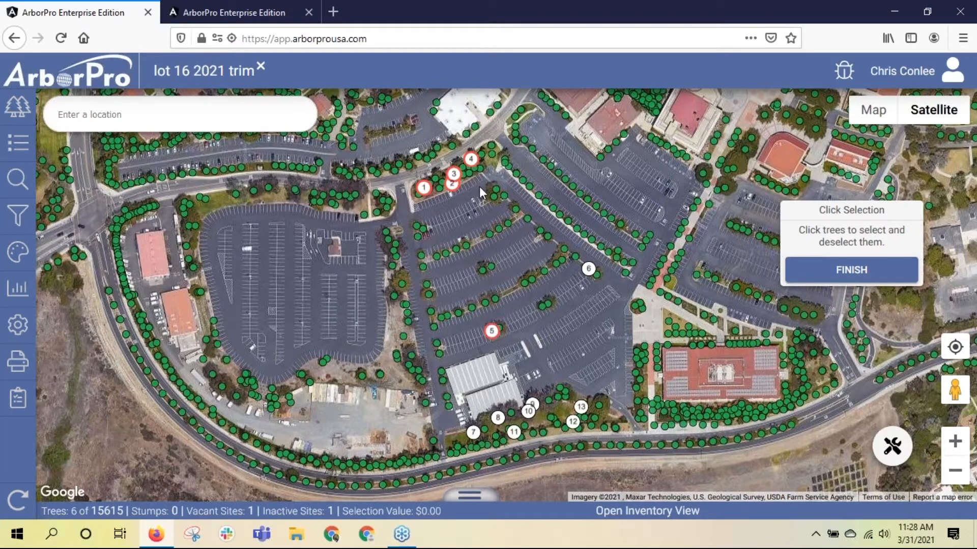
- Check all the map-selected trees in the inventory view and return to the work list records
{"action": "left_click", "coordinate": [432, 515]}
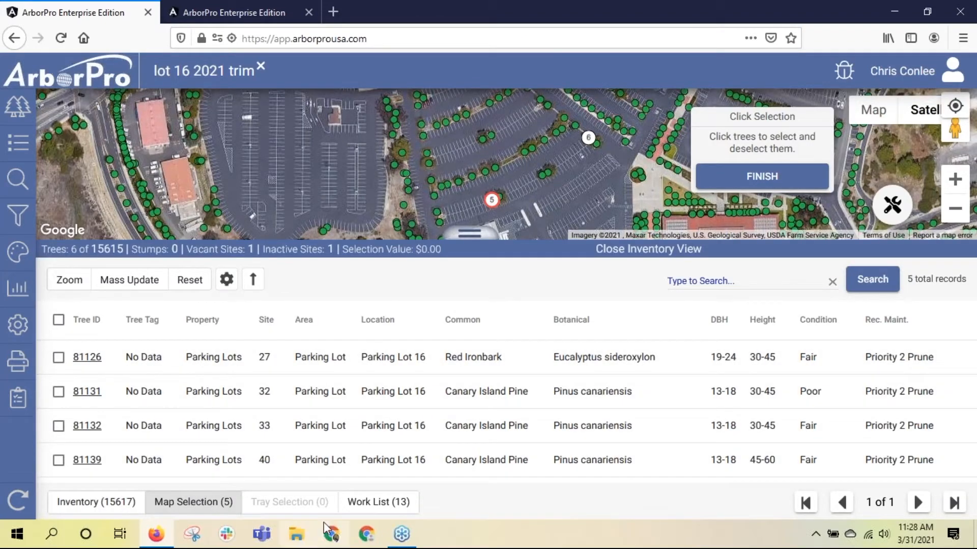
{"action": "left_click", "coordinate": [366, 502]}
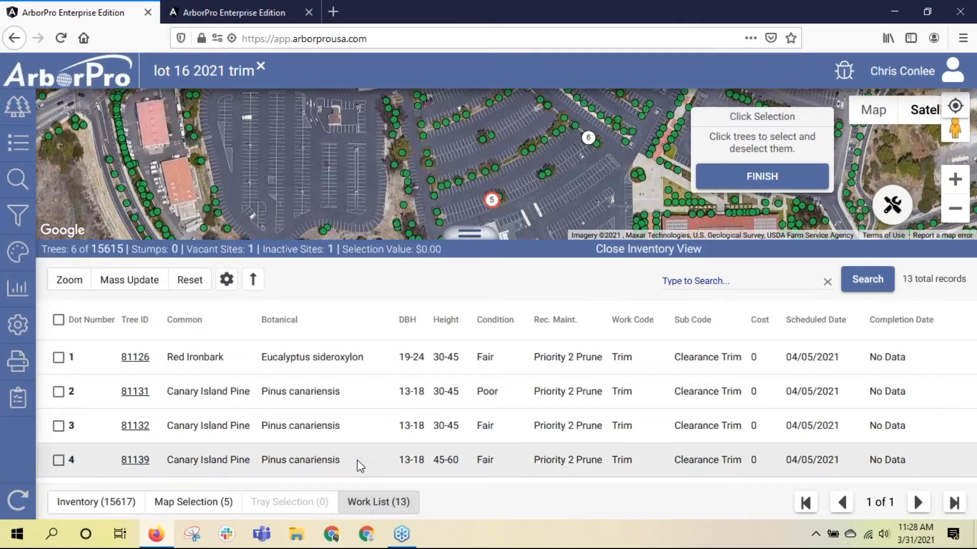
{"action": "scroll", "coordinate": [358, 429], "scroll_direction": "down", "scroll_amount": 5}
{"action": "scroll", "coordinate": [356, 433], "scroll_direction": "up", "scroll_amount": 5}
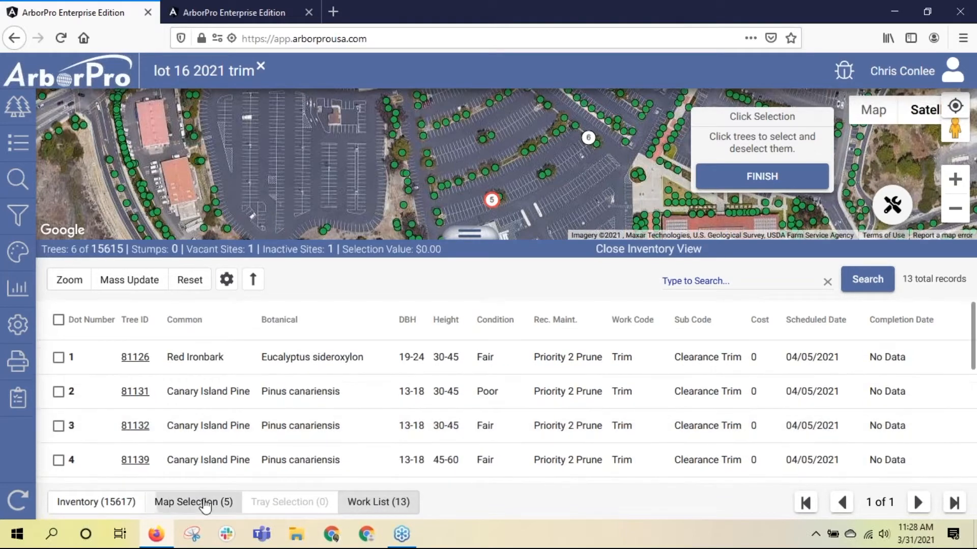
{"action": "left_click", "coordinate": [203, 502]}
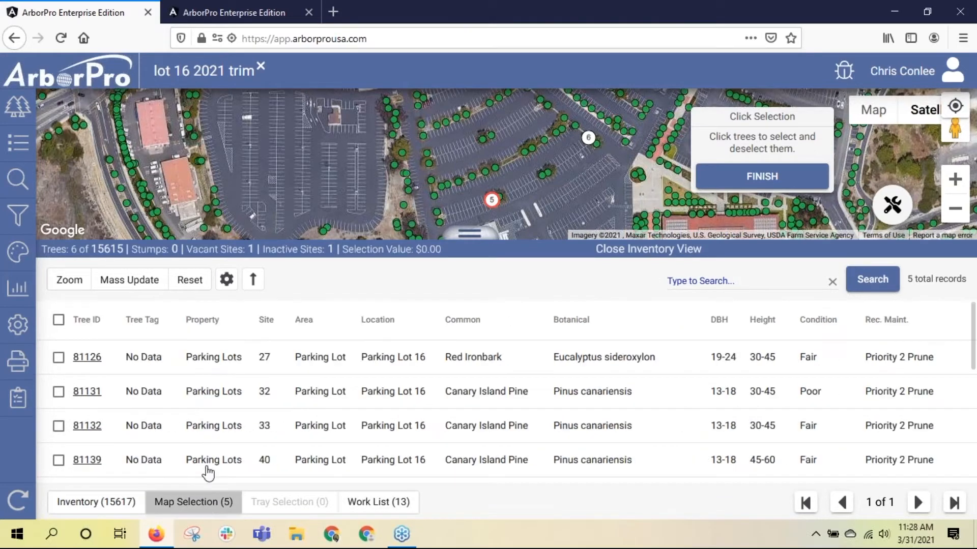
{"action": "left_click", "coordinate": [59, 320]}
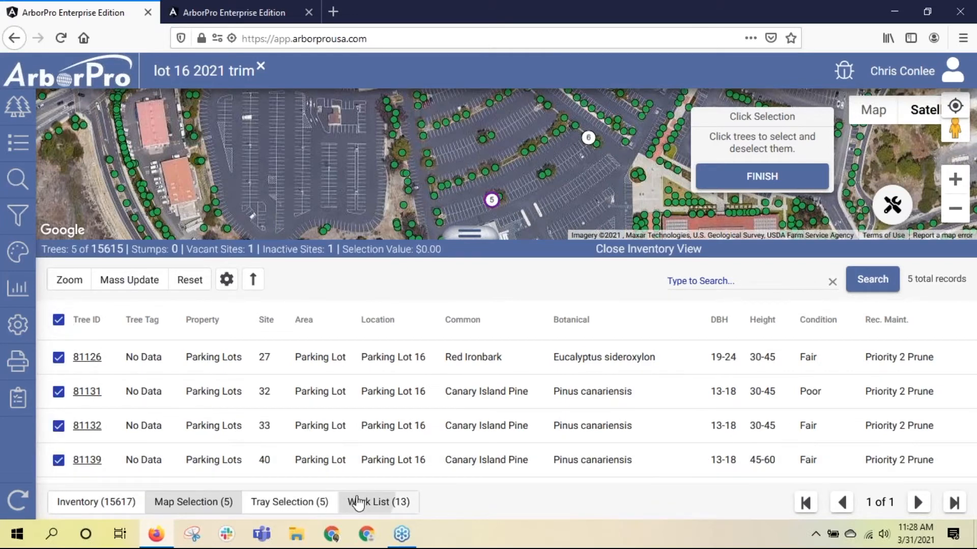
{"action": "left_click", "coordinate": [356, 502]}
{"action": "scroll", "coordinate": [328, 407], "scroll_direction": "down", "scroll_amount": 5}
{"action": "scroll", "coordinate": [327, 397], "scroll_direction": "up", "scroll_amount": 5}
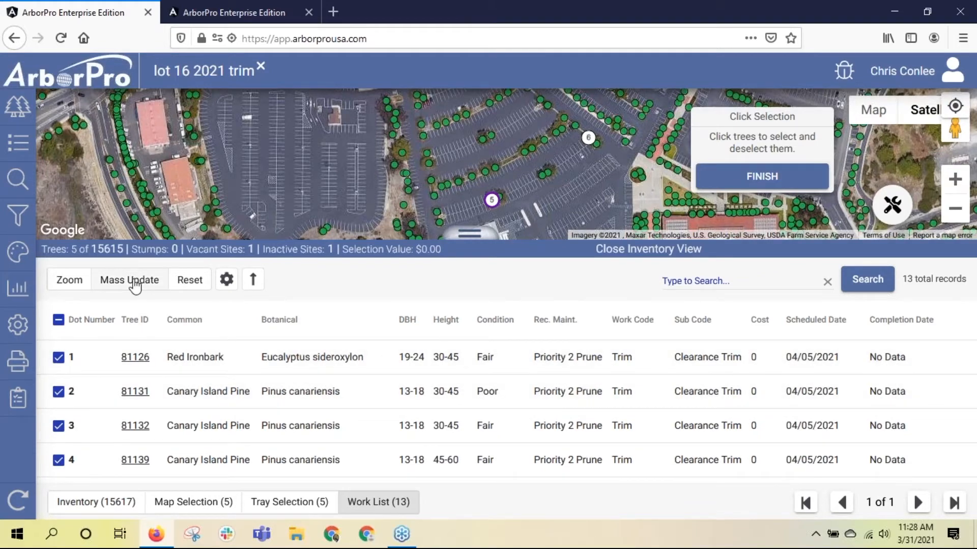
{"action": "left_click", "coordinate": [135, 285]}
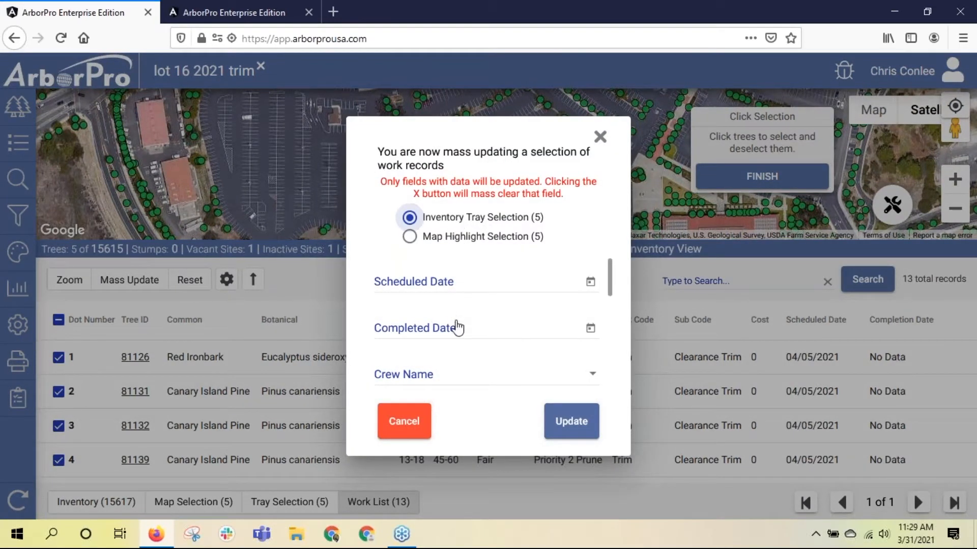
{"action": "left_click", "coordinate": [589, 328]}
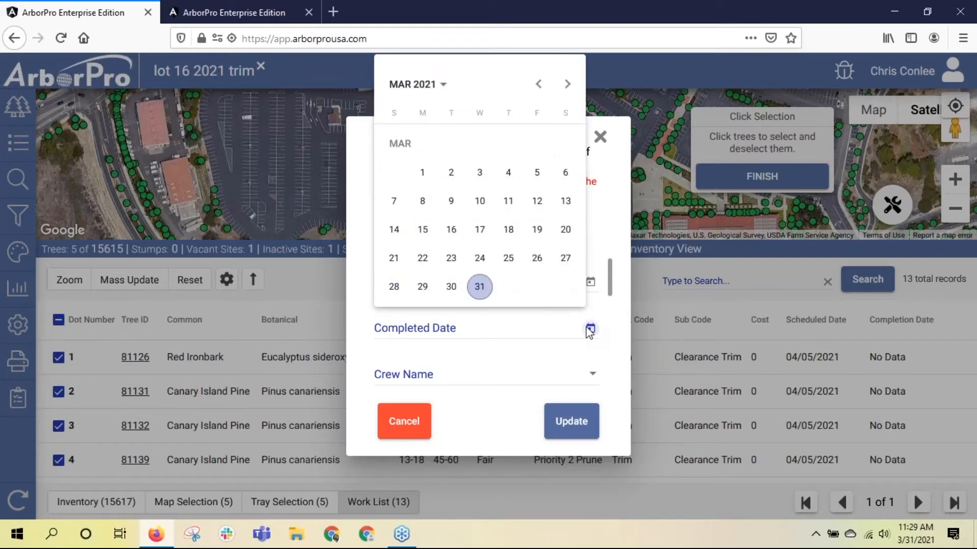
{"action": "left_click", "coordinate": [566, 84]}
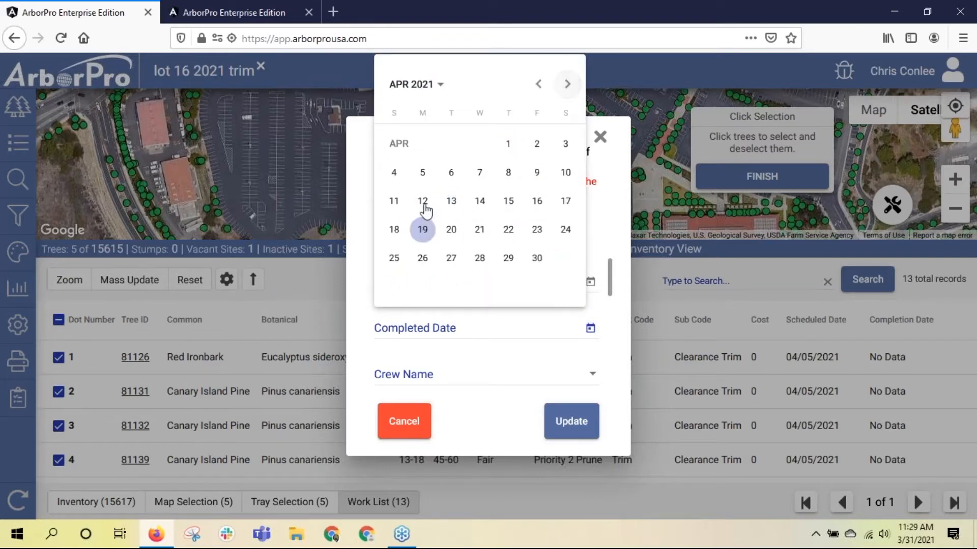
{"action": "left_click", "coordinate": [422, 172]}
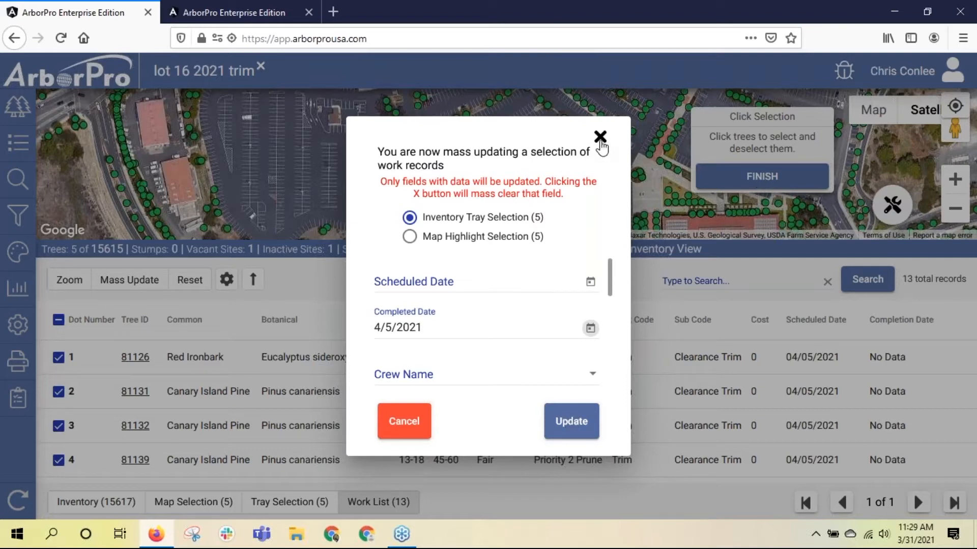
{"action": "left_click", "coordinate": [601, 136]}
- Finish the click selection and mass update the checked work records with the completed date 4/5/2021
{"action": "left_click", "coordinate": [743, 178]}
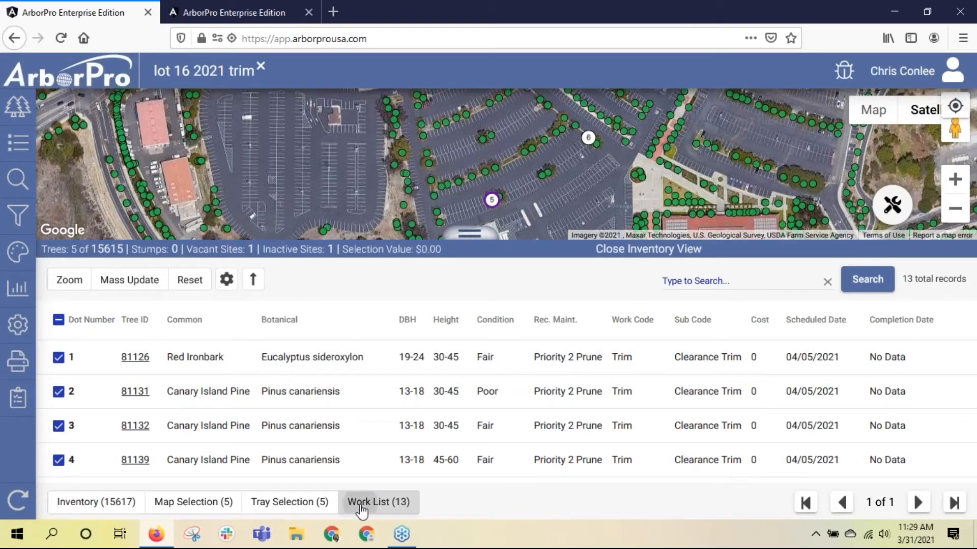
{"action": "left_click", "coordinate": [136, 282]}
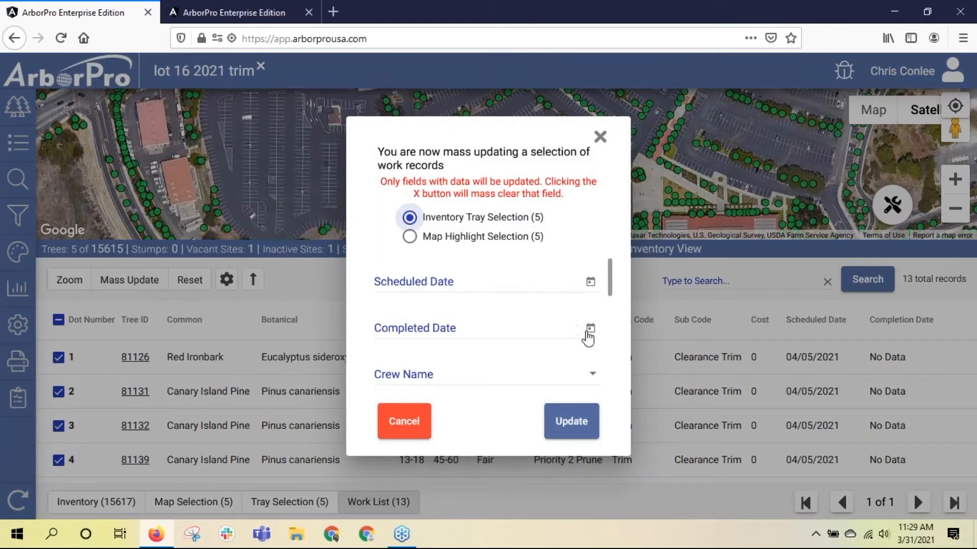
{"action": "left_click", "coordinate": [589, 329]}
{"action": "left_click", "coordinate": [567, 83]}
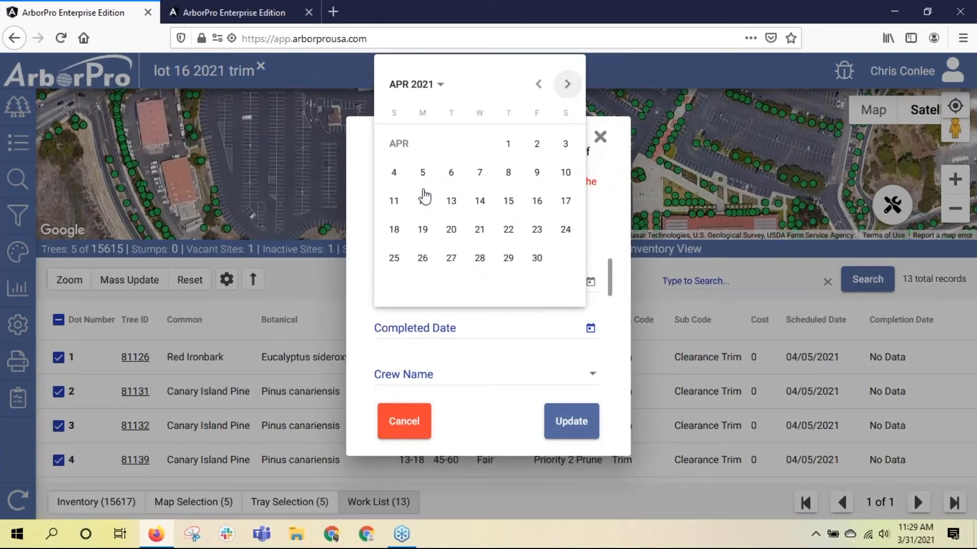
{"action": "left_click", "coordinate": [422, 172]}
{"action": "left_click", "coordinate": [577, 425]}
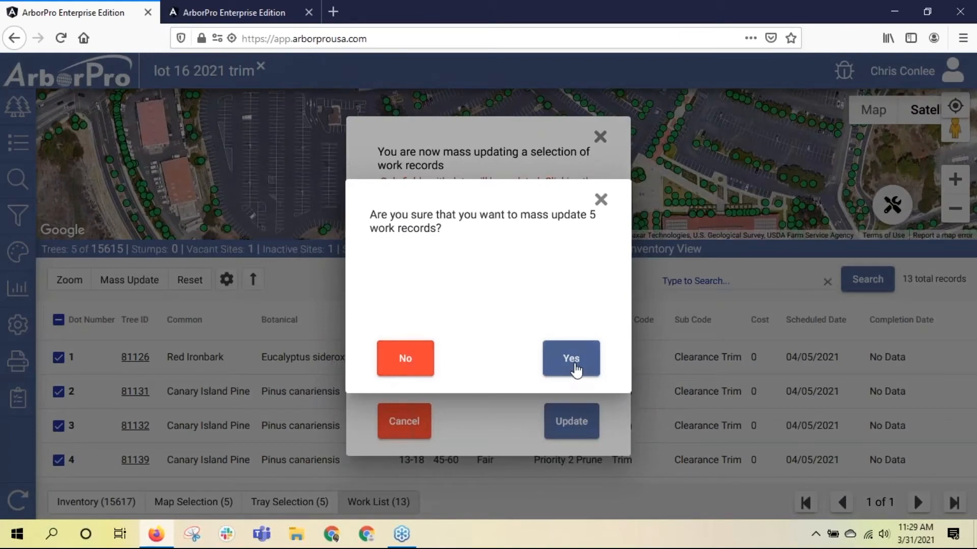
{"action": "left_click", "coordinate": [574, 366]}
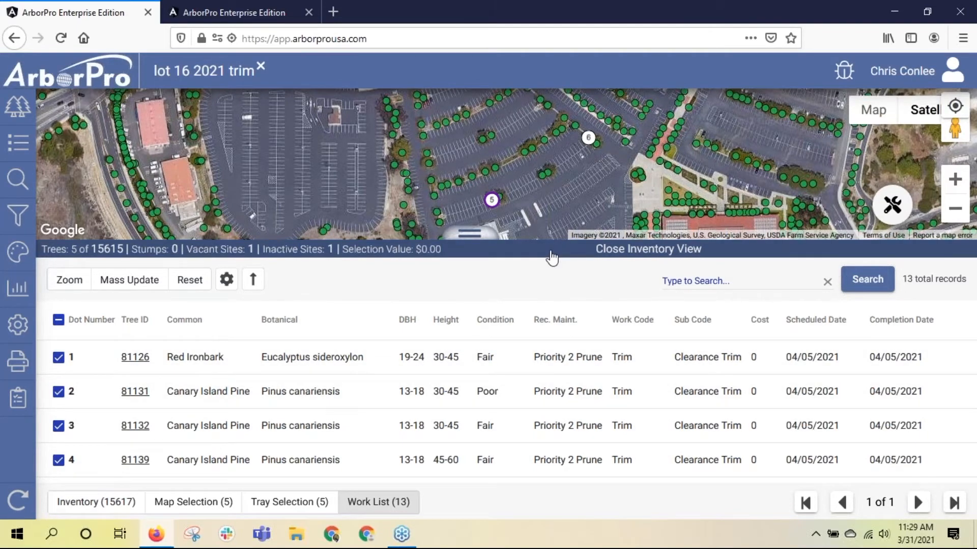
- Reset the map to the full inventory and unload the lot 16 2021 trim work list
{"action": "left_click", "coordinate": [555, 252]}
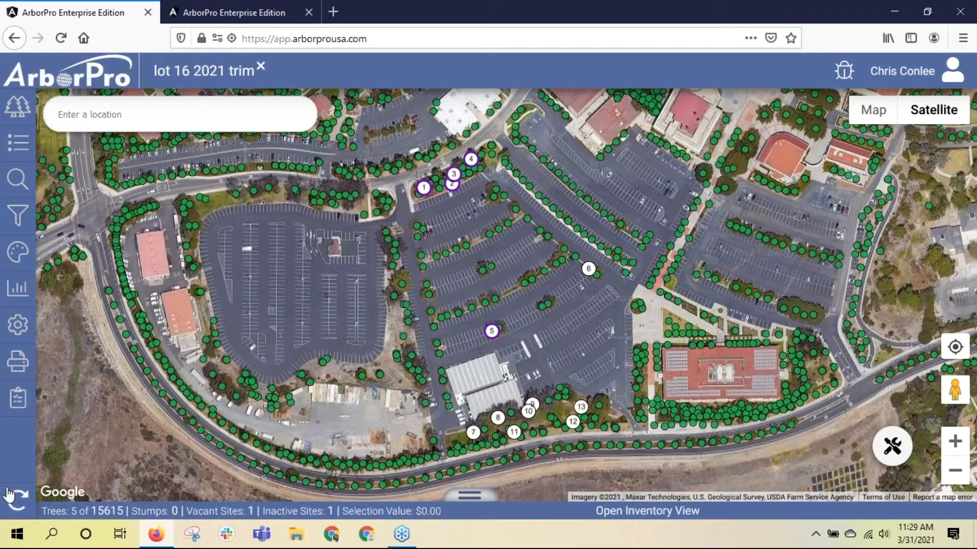
{"action": "left_click", "coordinate": [788, 76]}
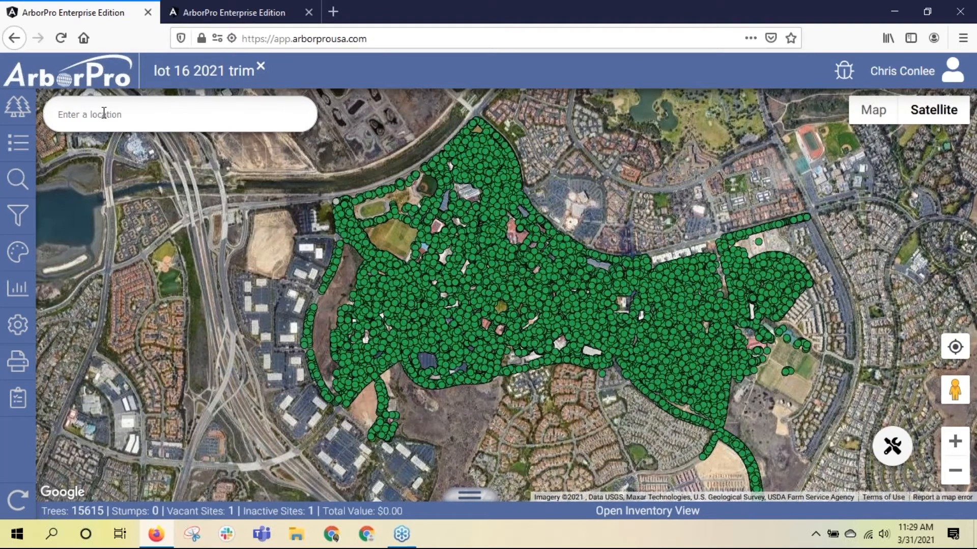
{"action": "left_click", "coordinate": [260, 67]}
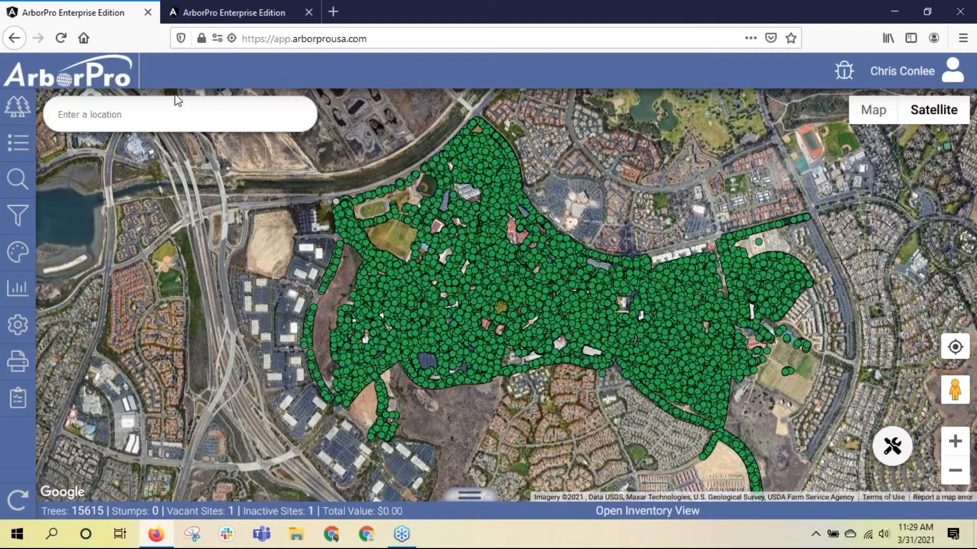
- Search the inventory for trees with the condition Dead as a new map highlight
{"action": "left_click", "coordinate": [19, 184]}
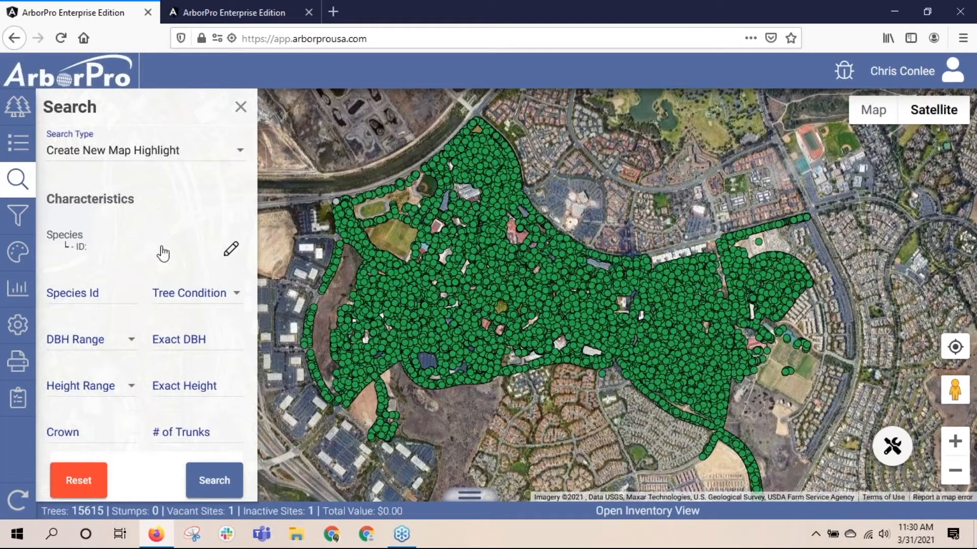
{"action": "left_click", "coordinate": [203, 294]}
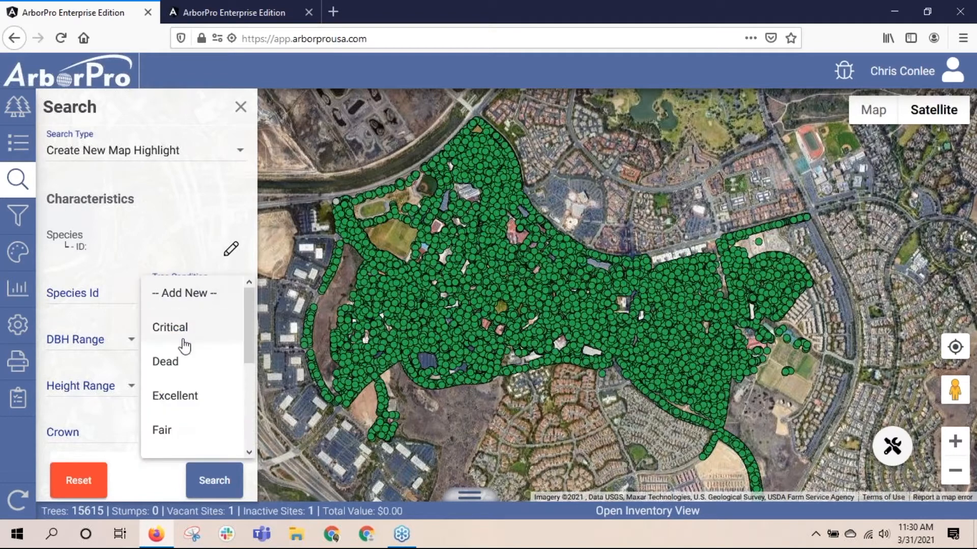
{"action": "left_click", "coordinate": [175, 365]}
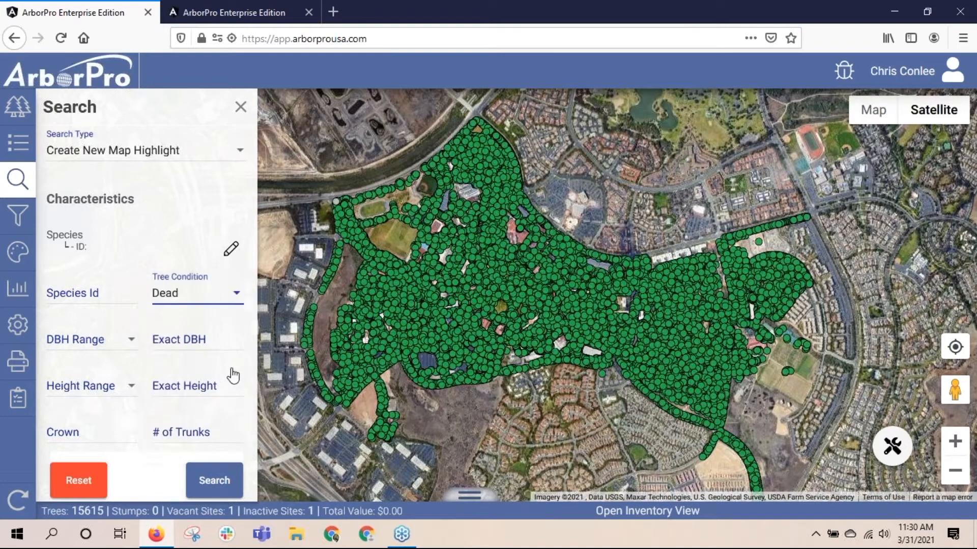
{"action": "left_click", "coordinate": [213, 480]}
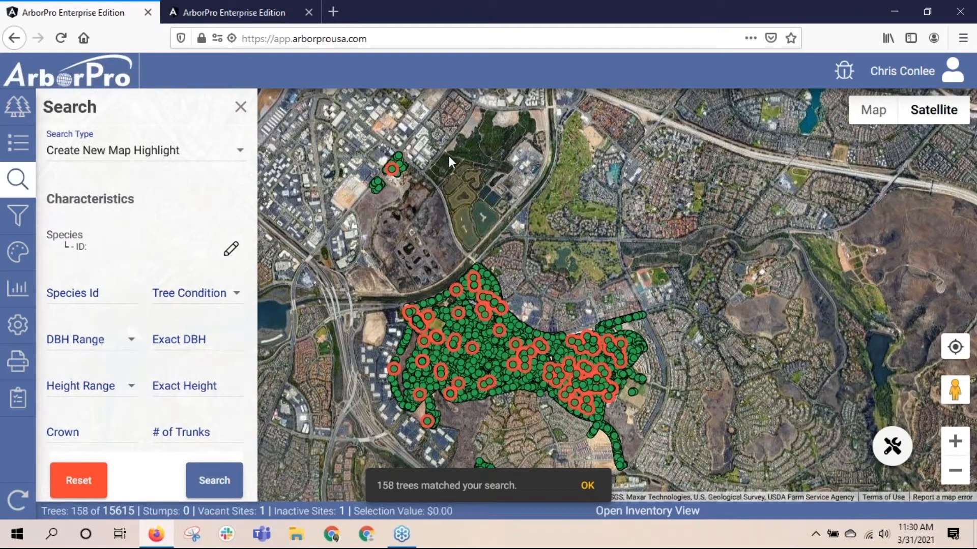
{"action": "left_click", "coordinate": [239, 108]}
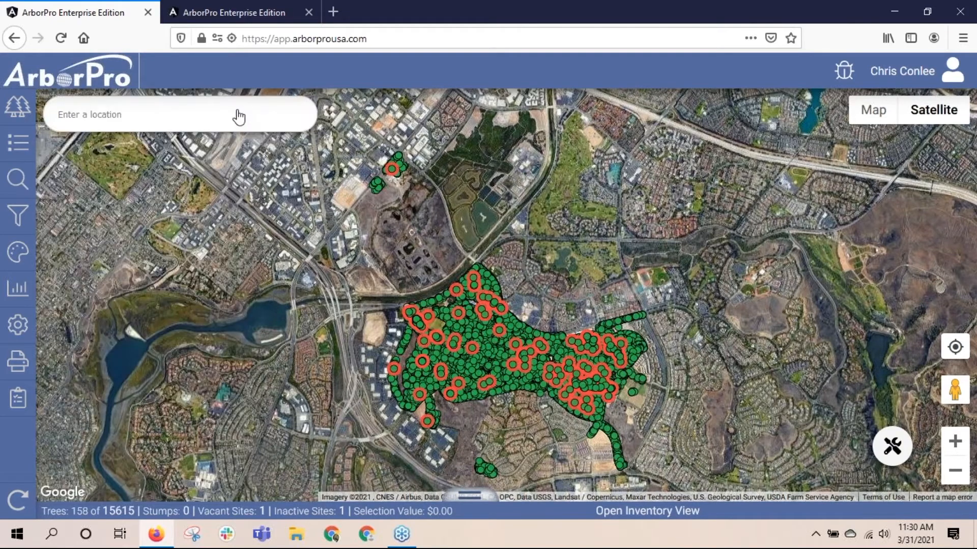
- Create a PDF Summary - Property report for the map selection, in landscape orientation at 8.5 x 11
{"action": "left_click", "coordinate": [19, 291]}
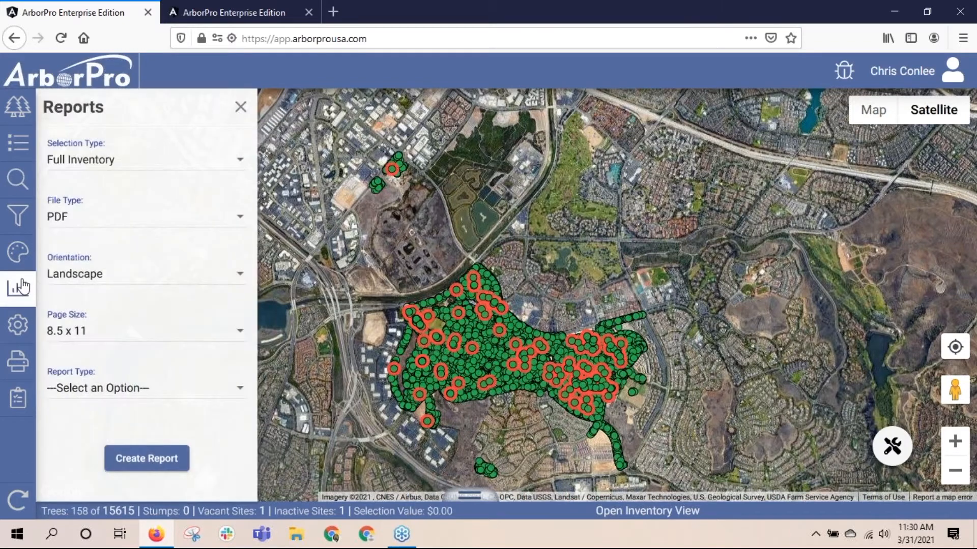
{"action": "left_click", "coordinate": [160, 160]}
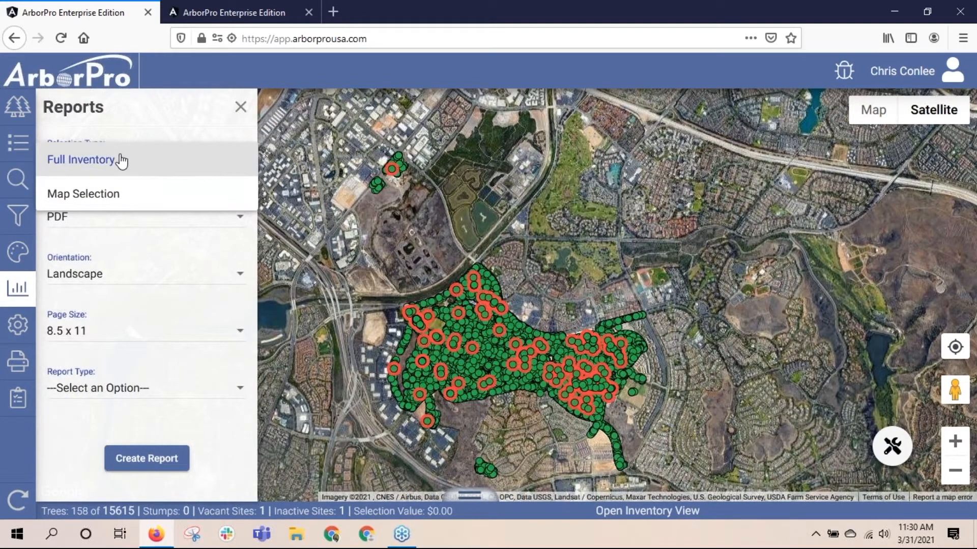
{"action": "left_click", "coordinate": [100, 199]}
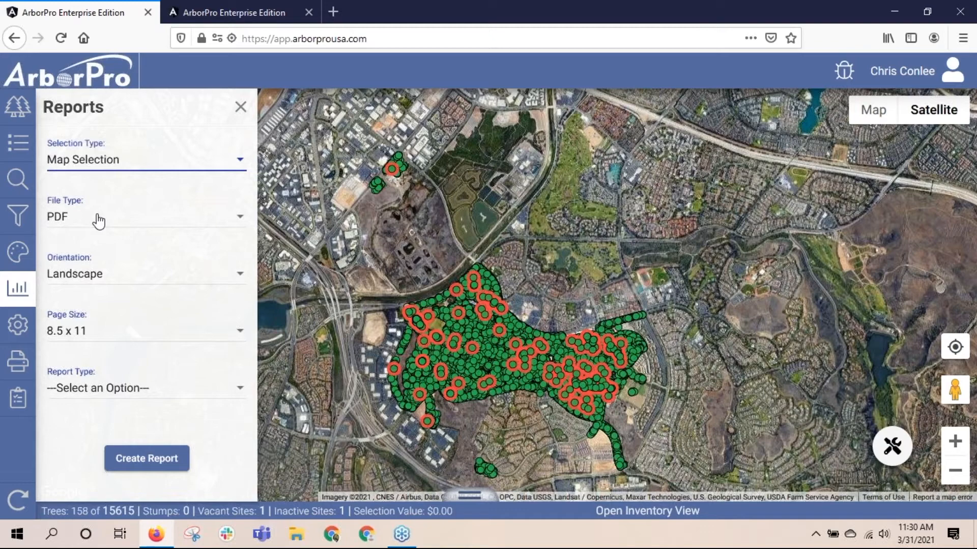
{"action": "left_click", "coordinate": [98, 220]}
{"action": "left_click", "coordinate": [115, 219]}
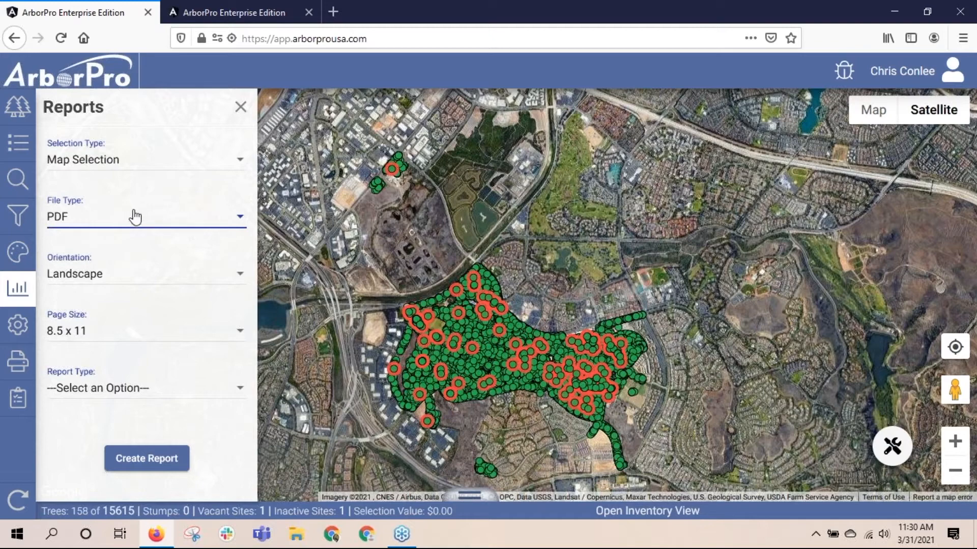
{"action": "left_click", "coordinate": [148, 392]}
{"action": "scroll", "coordinate": [191, 349], "scroll_direction": "down", "scroll_amount": 3}
{"action": "scroll", "coordinate": [191, 349], "scroll_direction": "down", "scroll_amount": 2}
{"action": "left_click", "coordinate": [162, 348]}
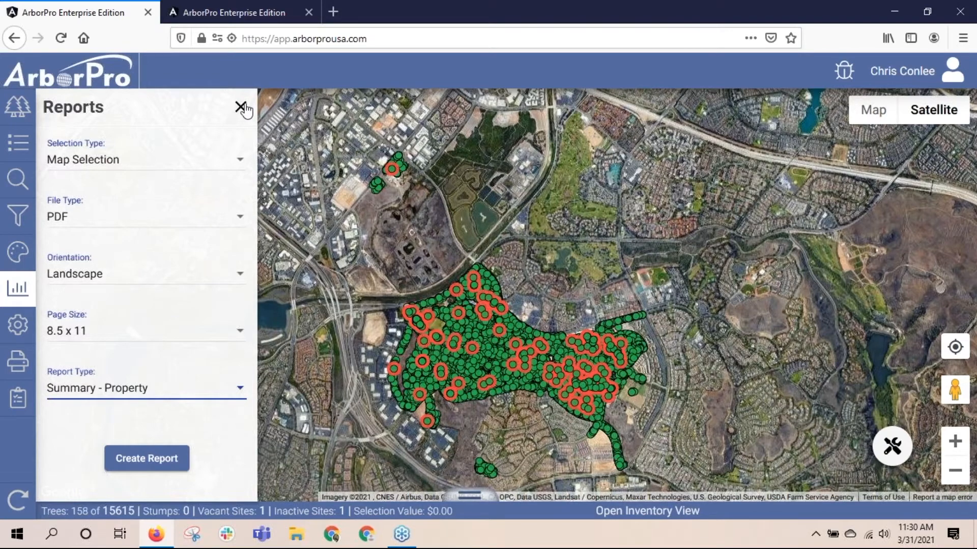
{"action": "left_click", "coordinate": [134, 462]}
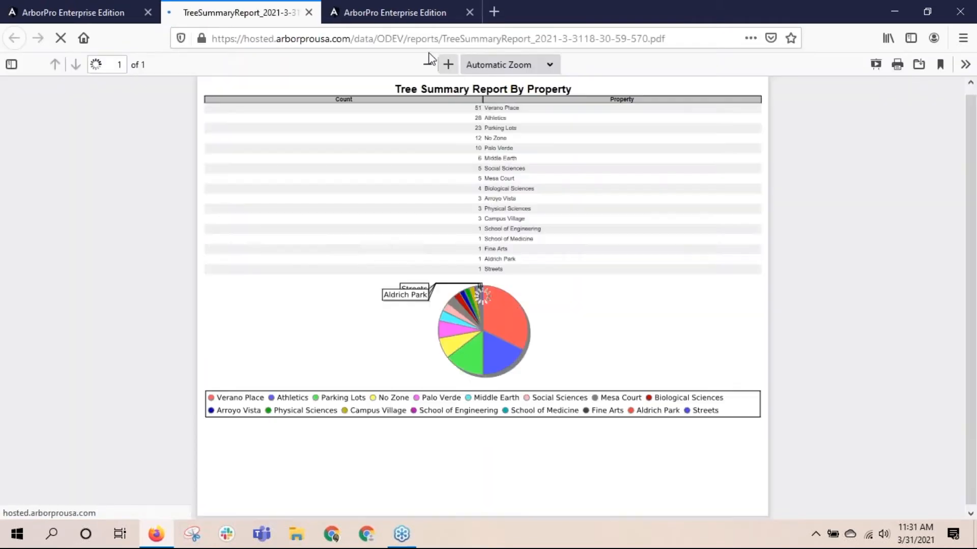
- Enlarge the property summary report to 150% to read the dead tree counts per property, and close it
{"action": "left_click", "coordinate": [449, 65]}
{"action": "left_click", "coordinate": [448, 65]}
{"action": "left_click", "coordinate": [449, 65]}
{"action": "left_click", "coordinate": [448, 66]}
{"action": "left_click", "coordinate": [449, 66]}
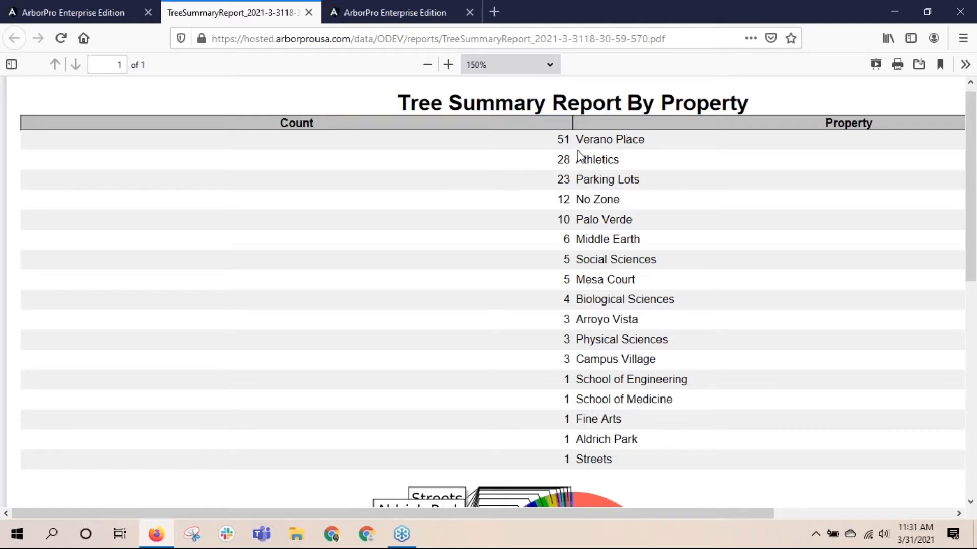
{"action": "left_click", "coordinate": [308, 12]}
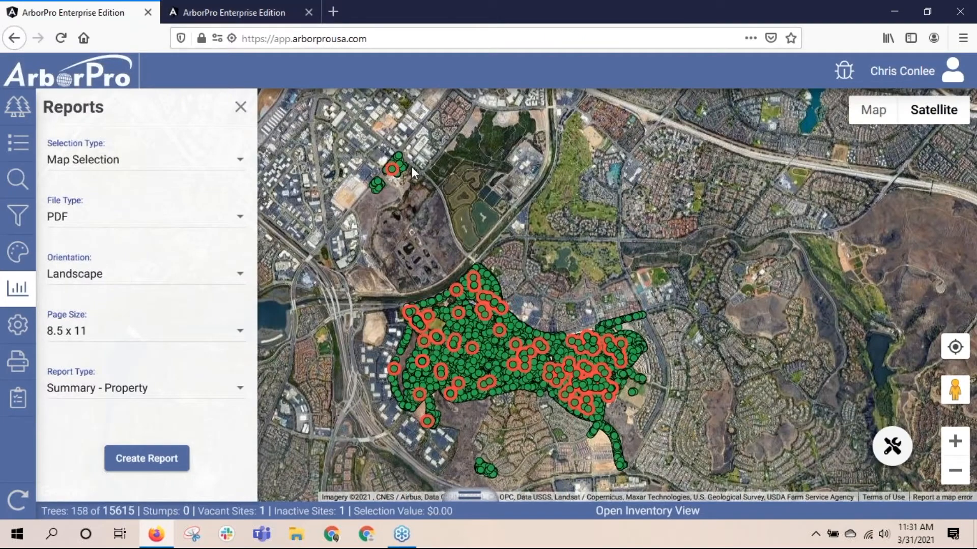
{"action": "left_click", "coordinate": [241, 108]}
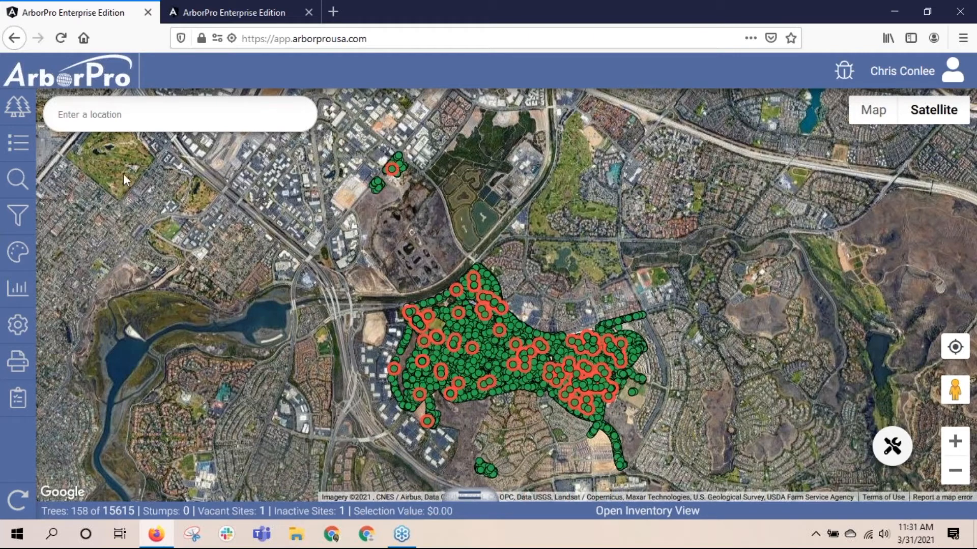
- Set up a search that selects from the existing map highlight, with the tree condition Dead
{"action": "left_click", "coordinate": [13, 180]}
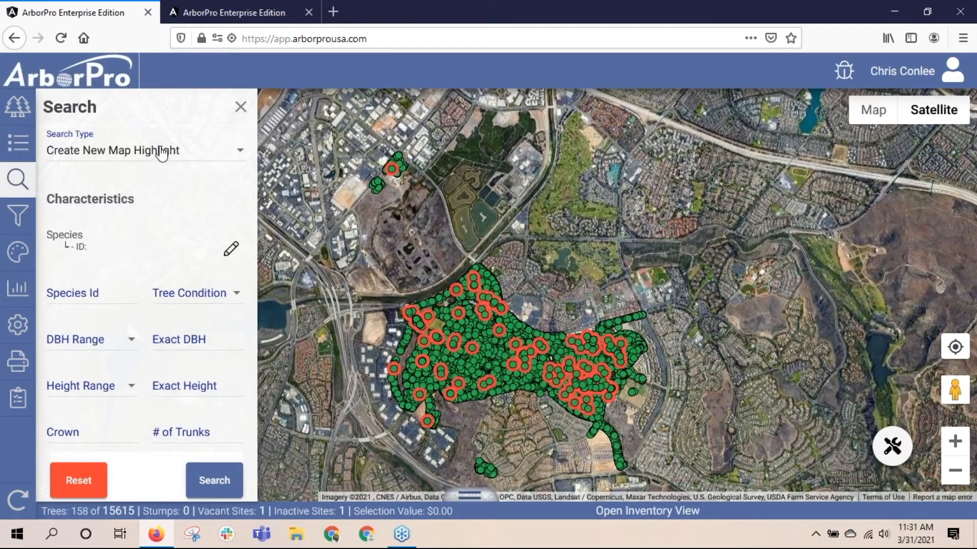
{"action": "left_click", "coordinate": [239, 151]}
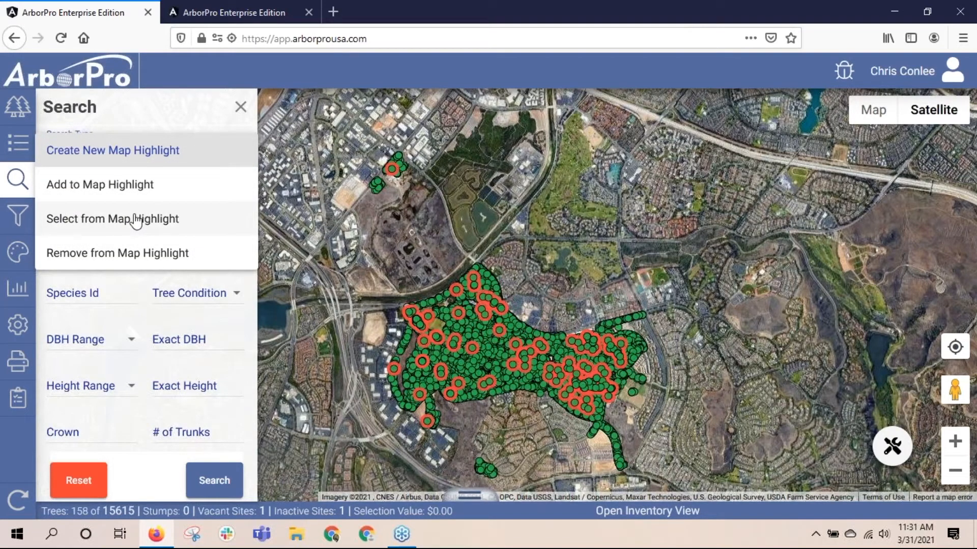
{"action": "left_click", "coordinate": [135, 220]}
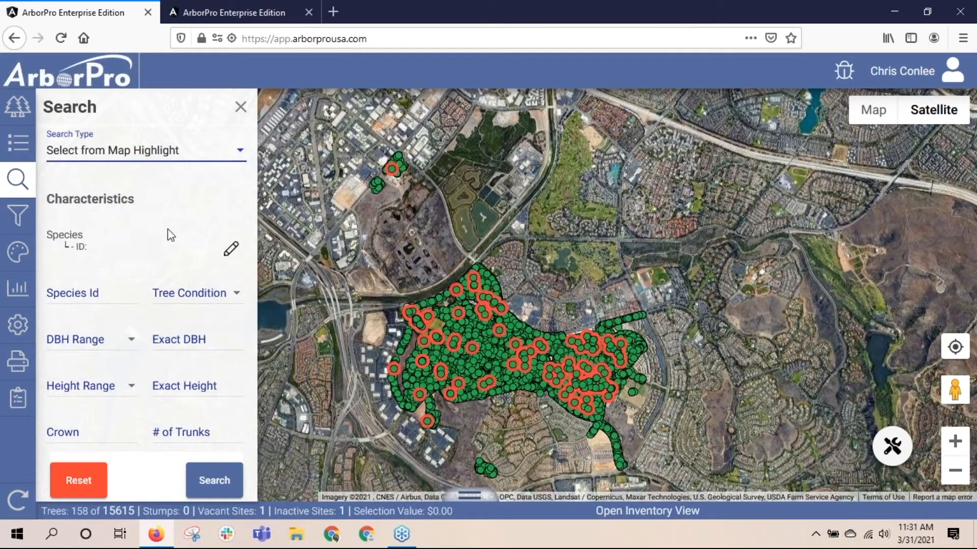
{"action": "scroll", "coordinate": [164, 236], "scroll_direction": "down", "scroll_amount": 15}
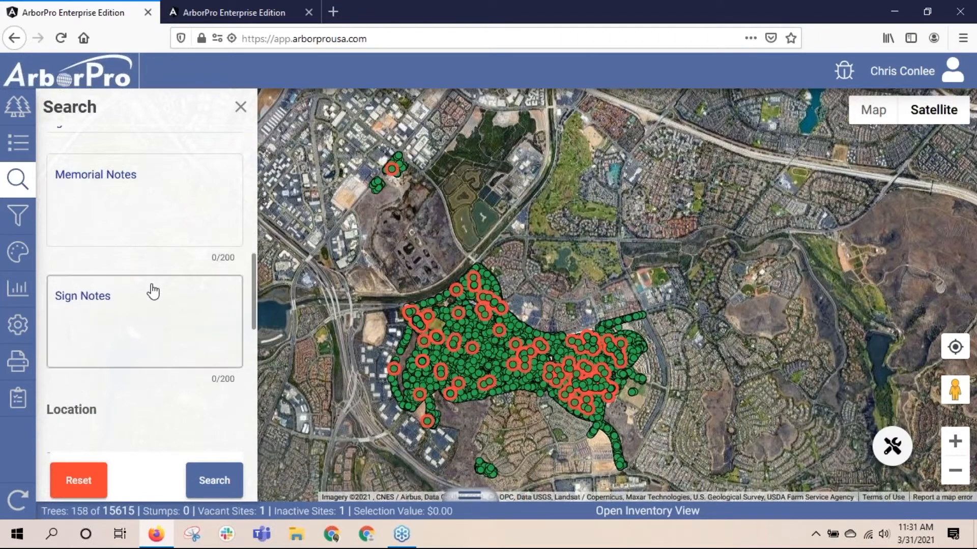
{"action": "scroll", "coordinate": [154, 301], "scroll_direction": "up", "scroll_amount": 15}
{"action": "left_click", "coordinate": [200, 304]}
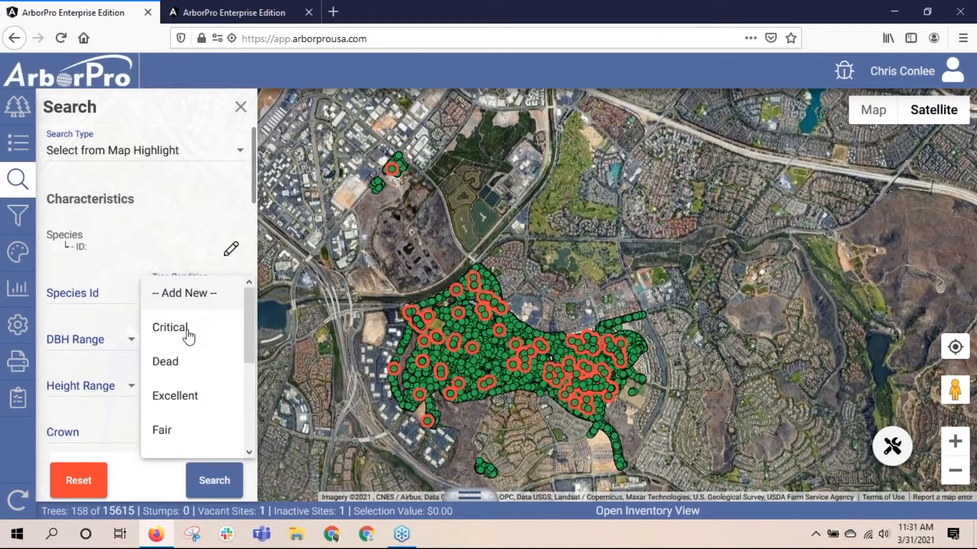
{"action": "left_click", "coordinate": [175, 362]}
- Restrict the search to the Athletics property and run it on the highlighted trees
{"action": "scroll", "coordinate": [180, 284], "scroll_direction": "down", "scroll_amount": 5}
{"action": "scroll", "coordinate": [181, 283], "scroll_direction": "down", "scroll_amount": 6}
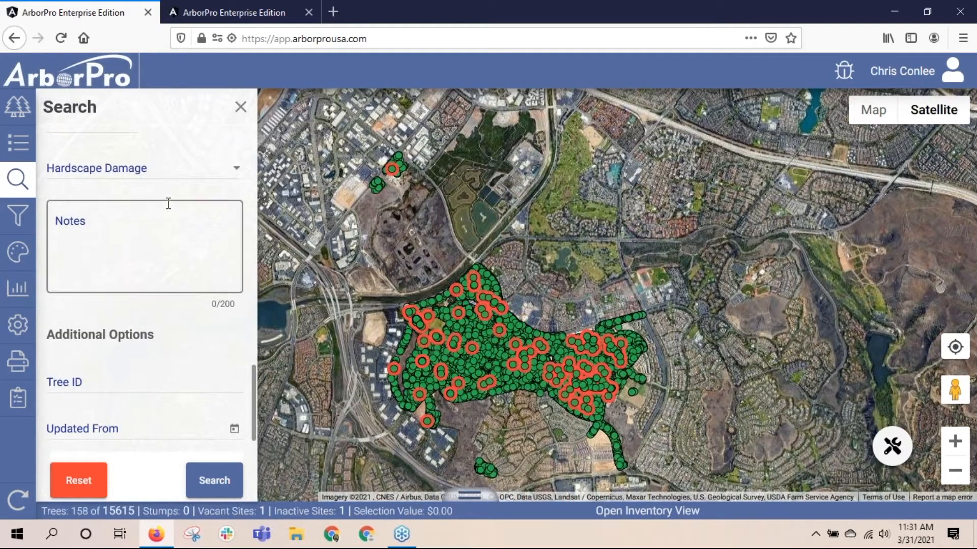
{"action": "scroll", "coordinate": [167, 205], "scroll_direction": "up", "scroll_amount": 3}
{"action": "left_click", "coordinate": [156, 169]}
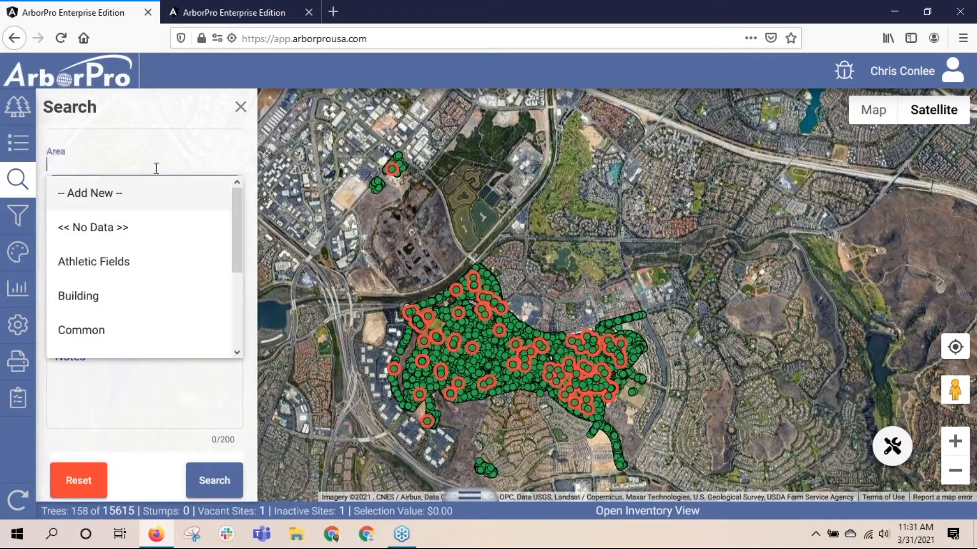
{"action": "scroll", "coordinate": [159, 167], "scroll_direction": "up", "scroll_amount": 4}
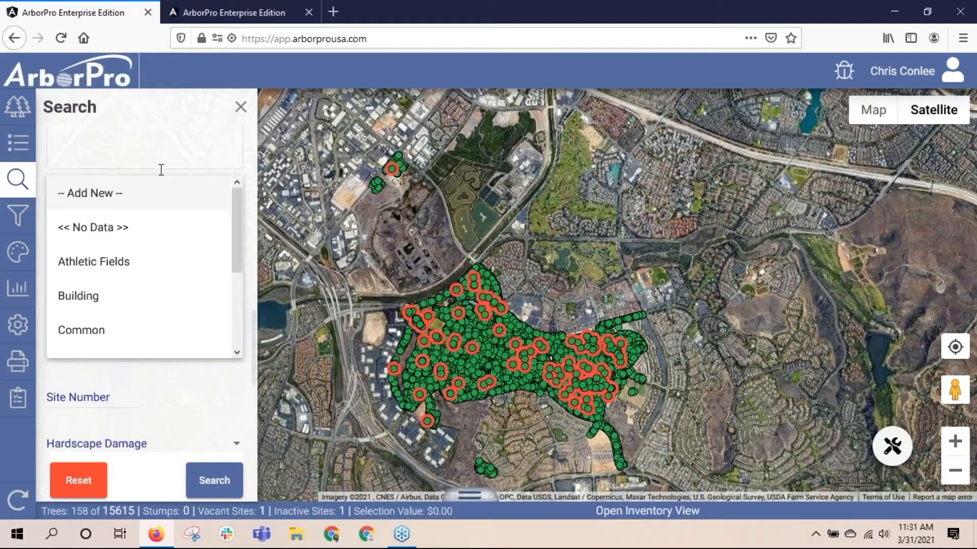
{"action": "left_click", "coordinate": [229, 125]}
{"action": "left_click", "coordinate": [137, 320]}
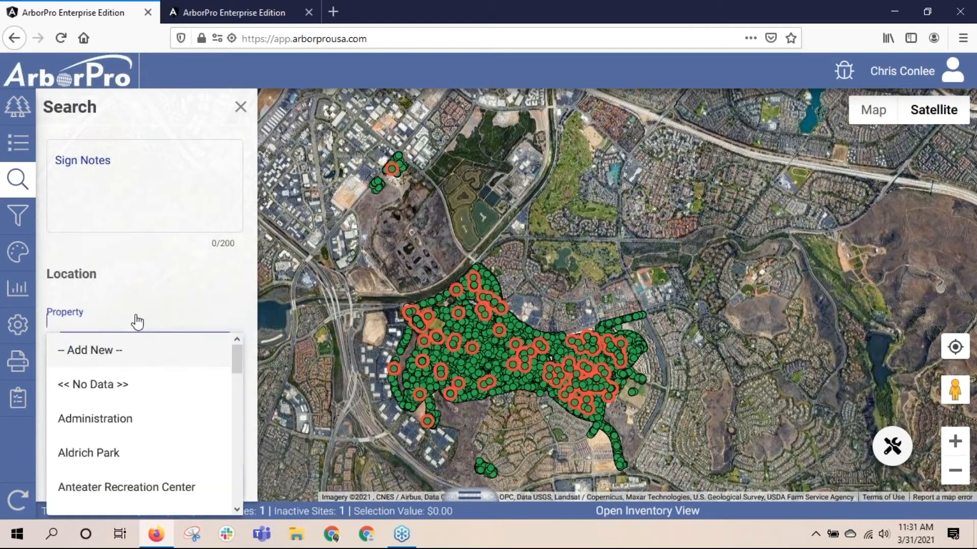
{"action": "scroll", "coordinate": [103, 401], "scroll_direction": "down", "scroll_amount": 3}
{"action": "left_click", "coordinate": [100, 418]}
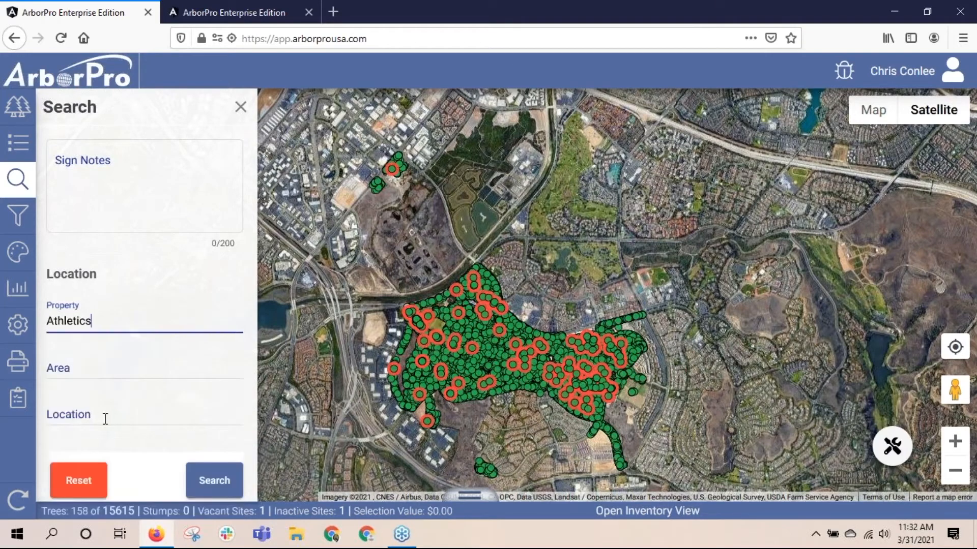
{"action": "left_click", "coordinate": [226, 485]}
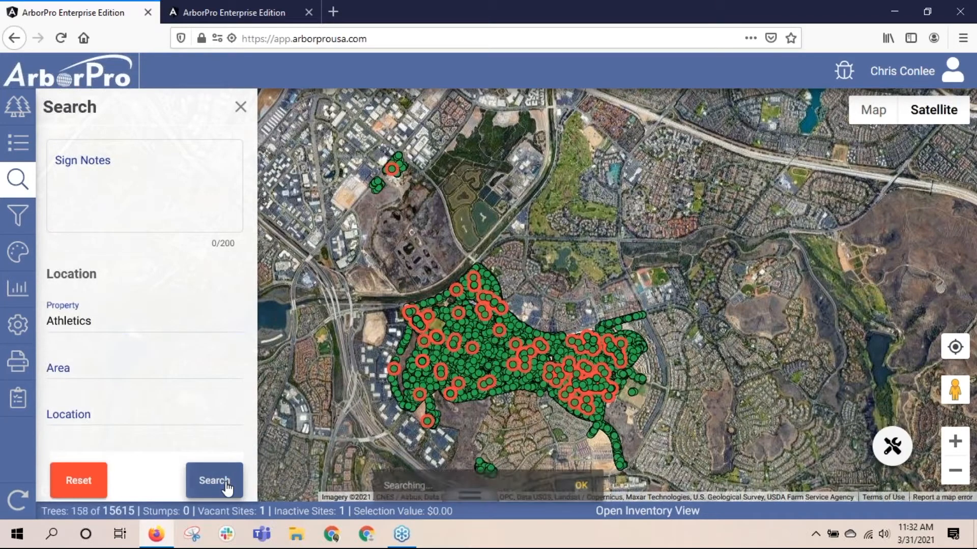
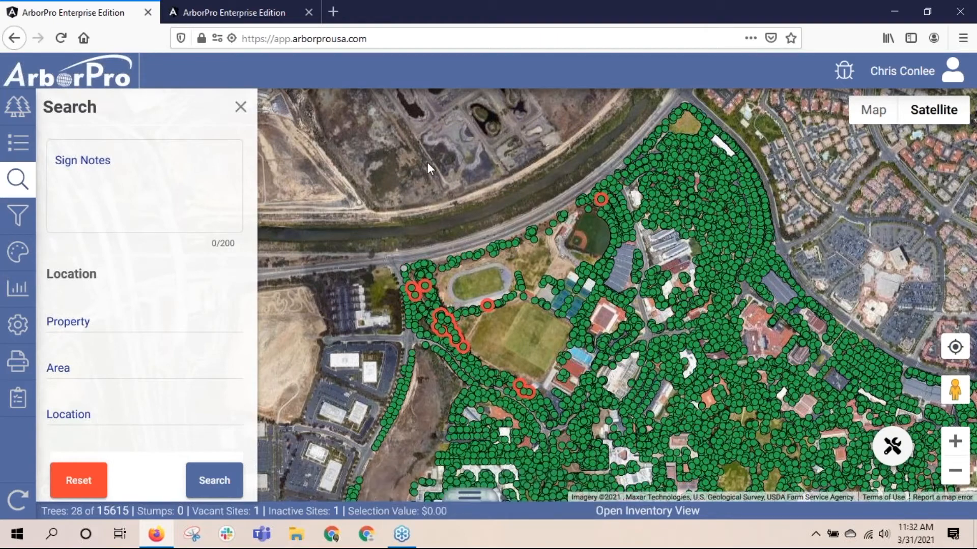
{"action": "left_click", "coordinate": [241, 107]}
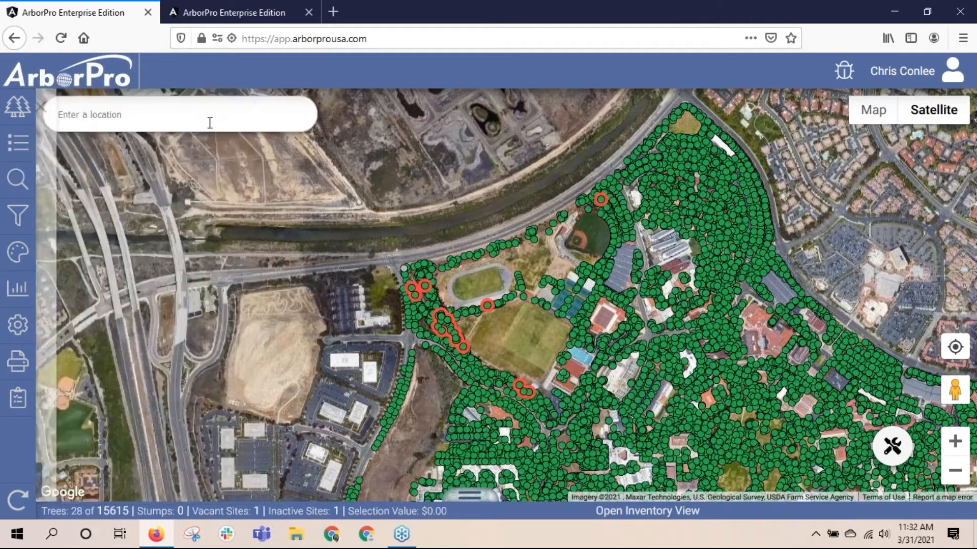
- Create a PDF Summary - Species report for the map-selected dead Athletics trees
{"action": "left_click", "coordinate": [19, 289]}
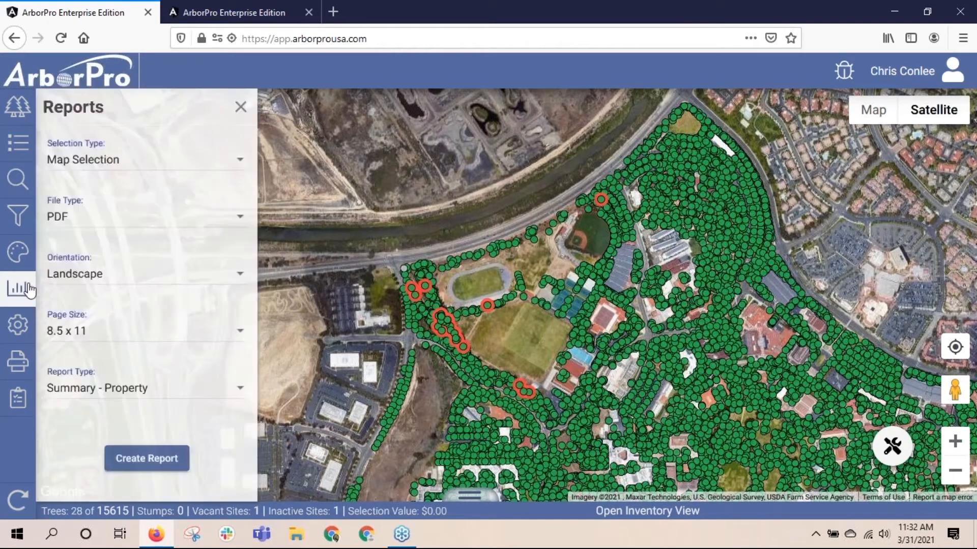
{"action": "left_click", "coordinate": [157, 392]}
{"action": "scroll", "coordinate": [155, 391], "scroll_direction": "down", "scroll_amount": 3}
{"action": "left_click", "coordinate": [154, 391]}
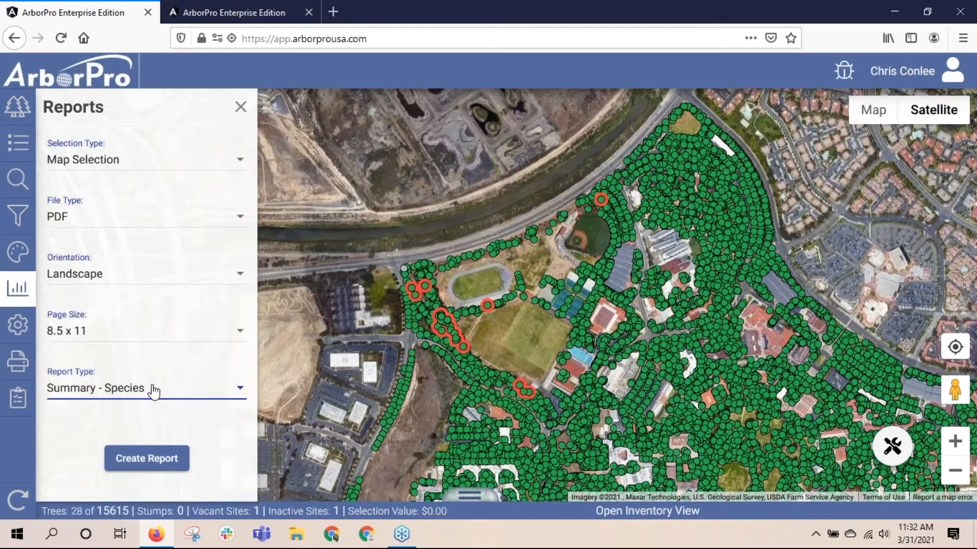
{"action": "left_click", "coordinate": [146, 460]}
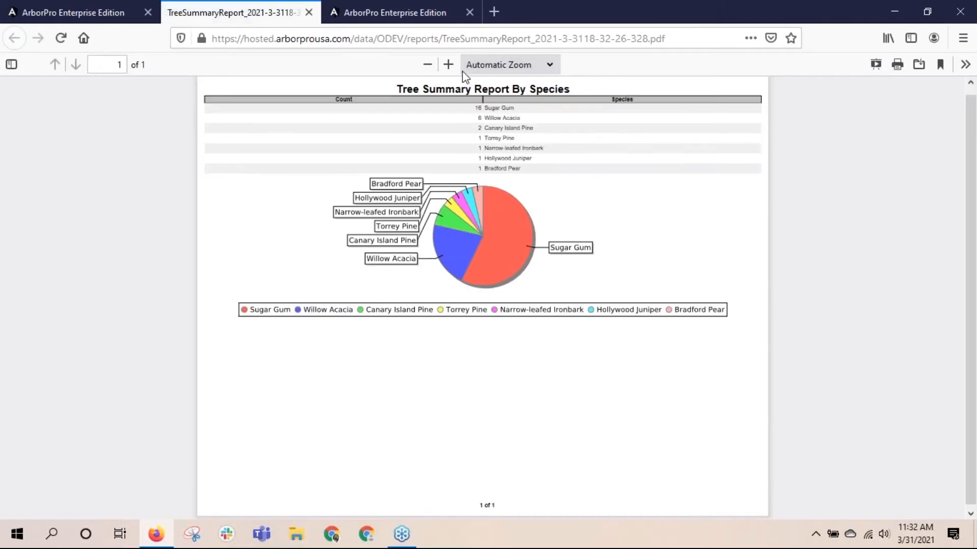
- Enlarge the species summary report to 110% to examine the species breakdown
{"action": "left_click", "coordinate": [448, 64]}
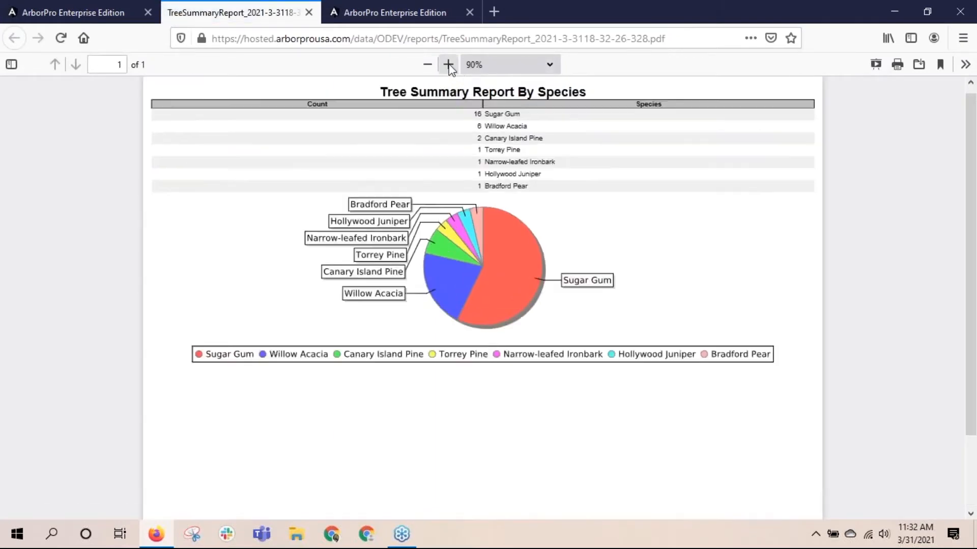
{"action": "left_click", "coordinate": [448, 64]}
{"action": "left_click", "coordinate": [448, 64]}
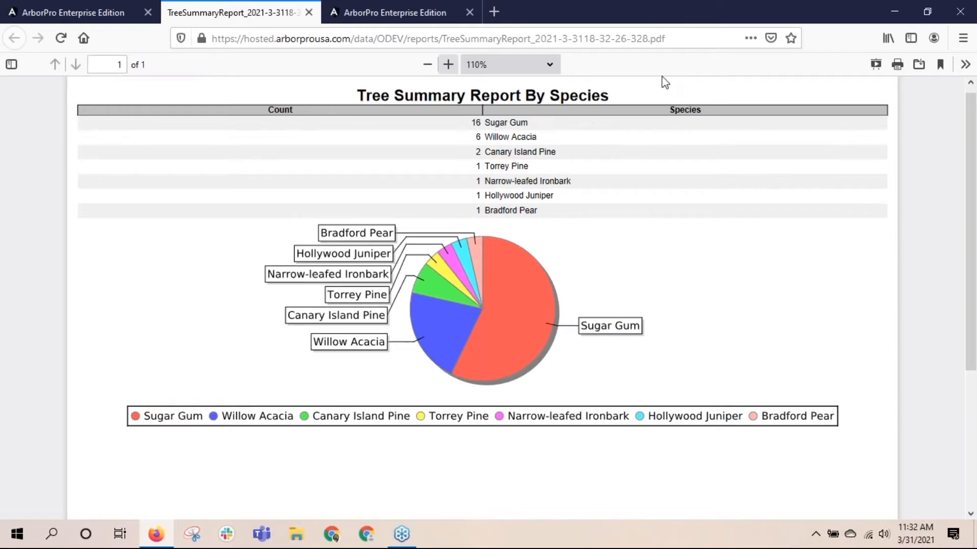
- Close the species report and reset the map to the full inventory
{"action": "left_click", "coordinate": [309, 12]}
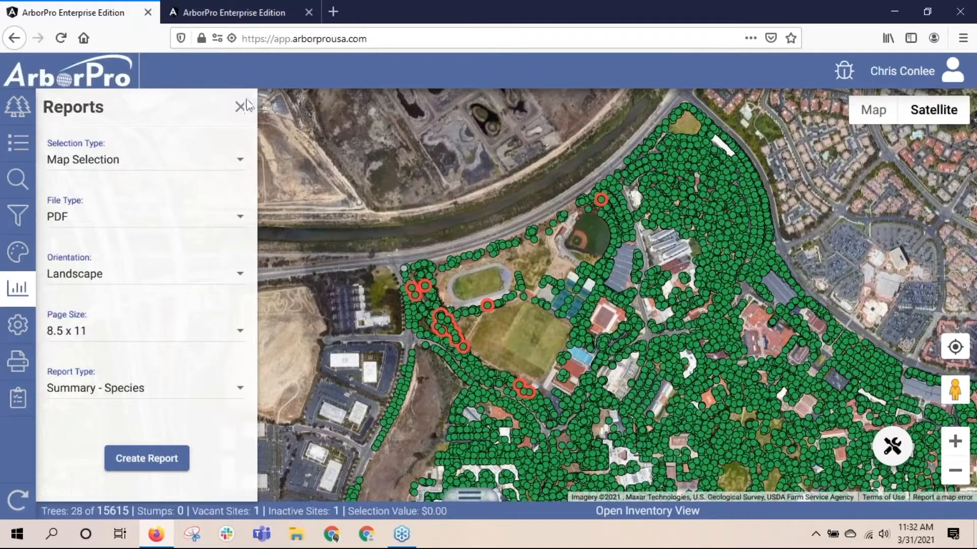
{"action": "left_click", "coordinate": [236, 103]}
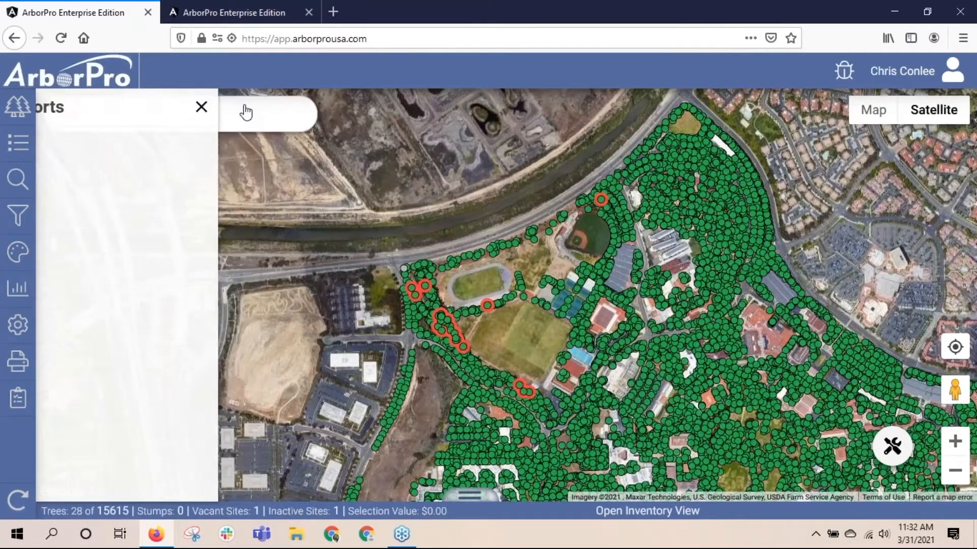
{"action": "left_click", "coordinate": [17, 502]}
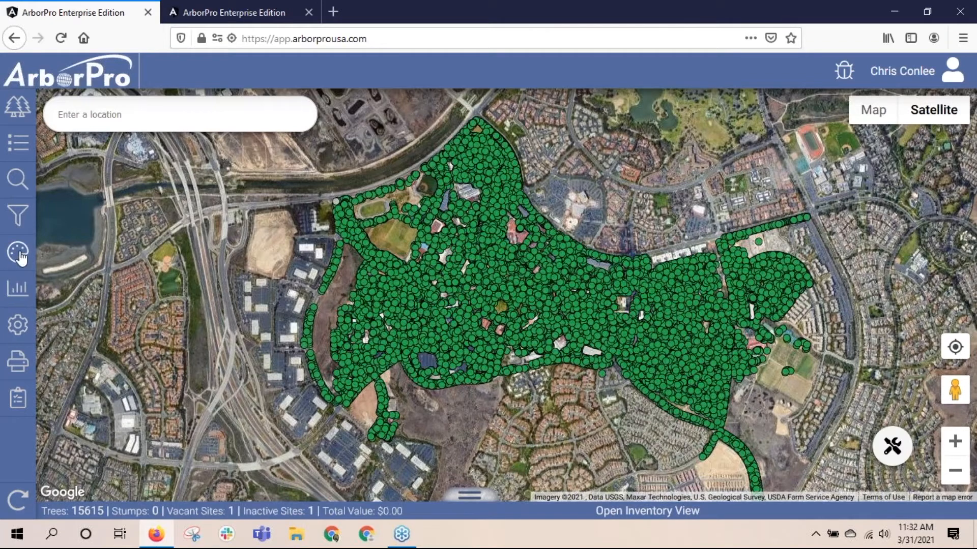
- Filter the tree inventory by property to show only the Parking Lots trees
{"action": "left_click", "coordinate": [19, 220]}
{"action": "left_click", "coordinate": [84, 147]}
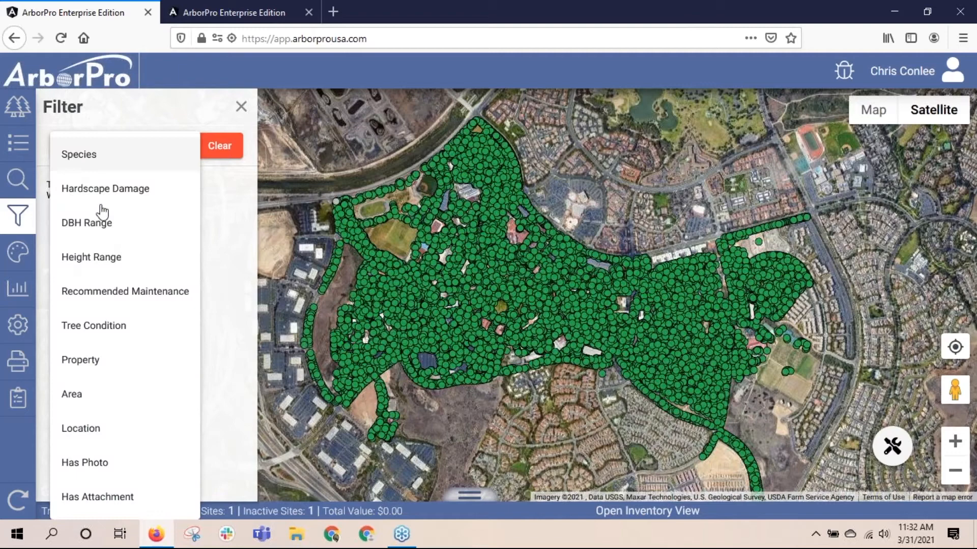
{"action": "left_click", "coordinate": [80, 361]}
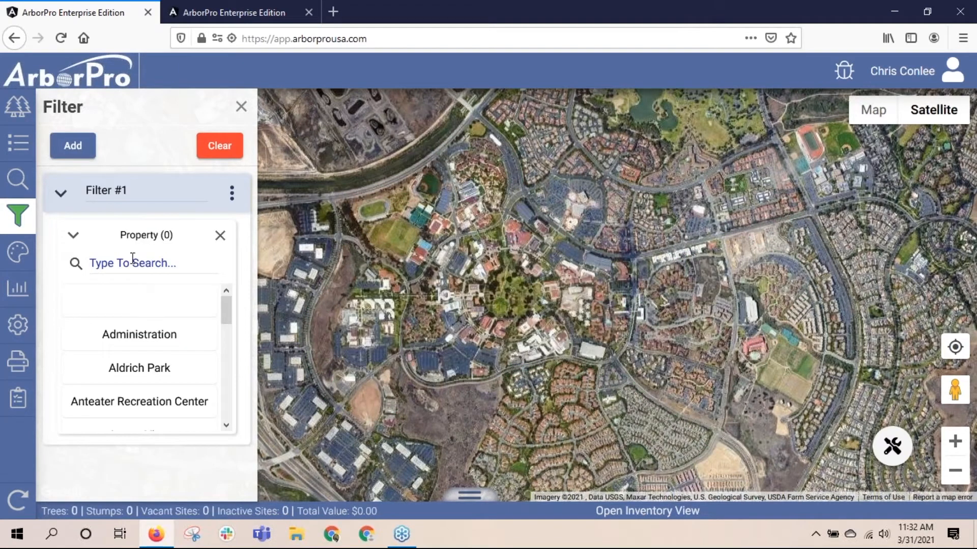
{"action": "scroll", "coordinate": [124, 318], "scroll_direction": "down", "scroll_amount": 3}
{"action": "scroll", "coordinate": [125, 323], "scroll_direction": "down", "scroll_amount": 5}
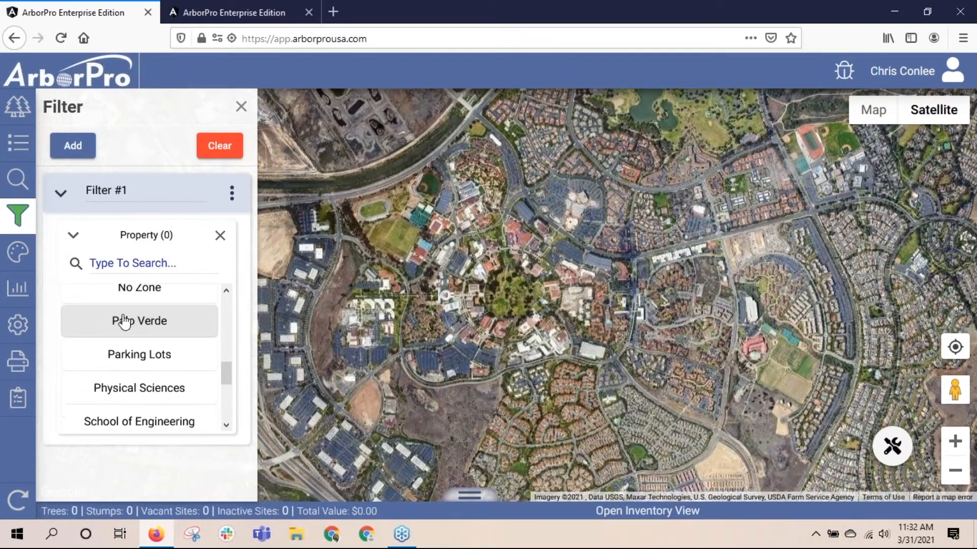
{"action": "left_click", "coordinate": [119, 355]}
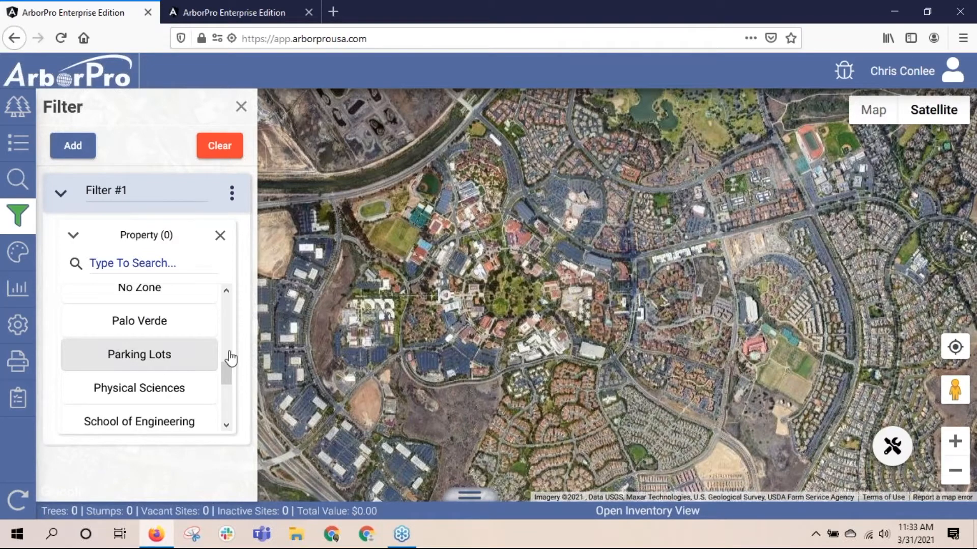
{"action": "left_click", "coordinate": [242, 108]}
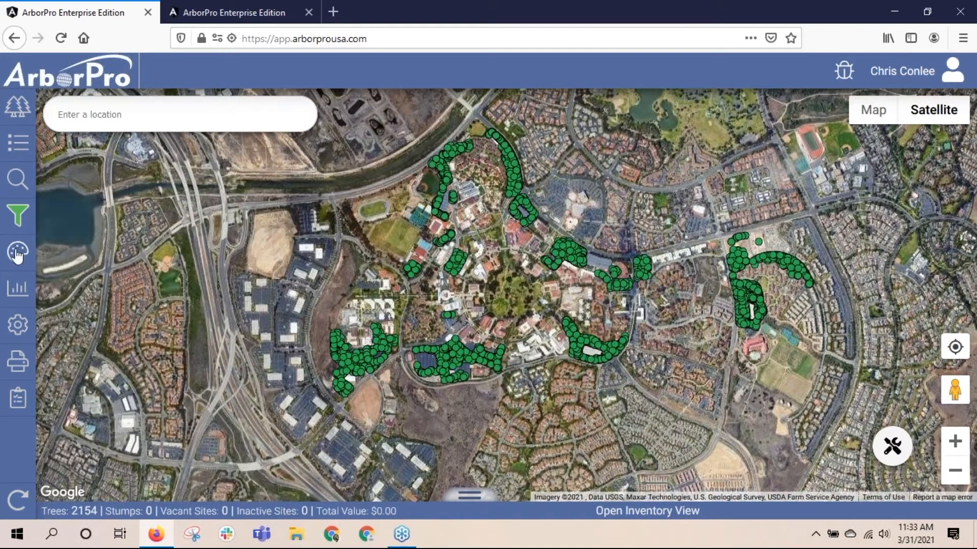
- Color the filtered parking lot trees on the map by Species
{"action": "left_click", "coordinate": [16, 253]}
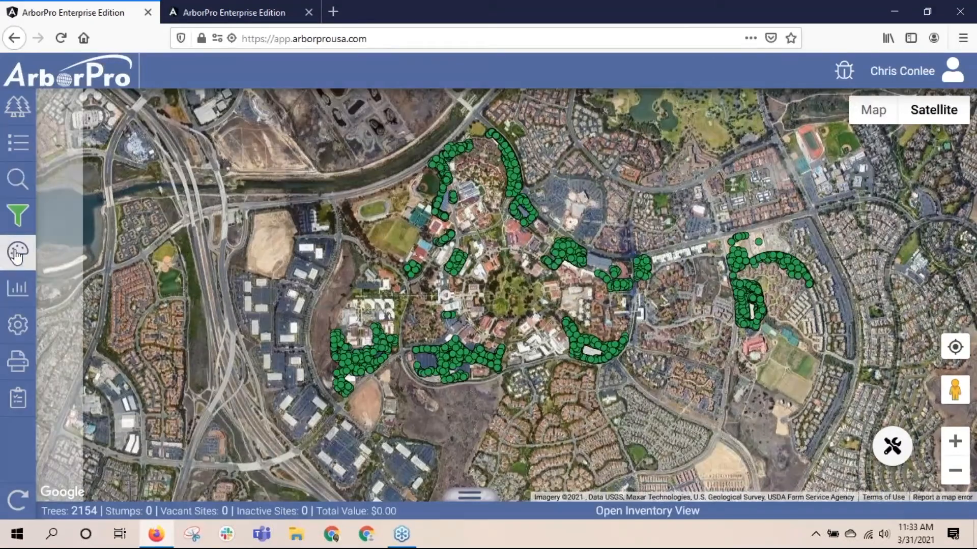
{"action": "left_click", "coordinate": [234, 150]}
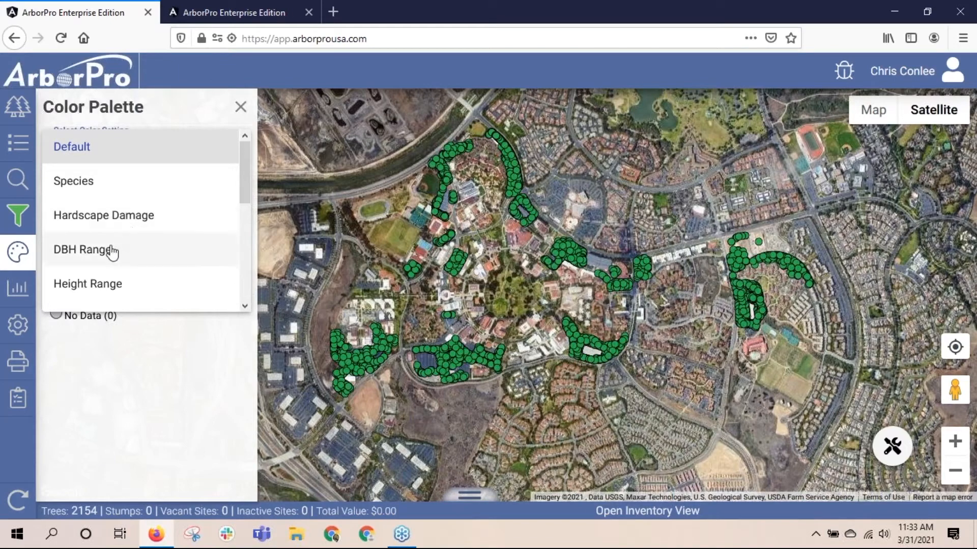
{"action": "scroll", "coordinate": [110, 252], "scroll_direction": "down", "scroll_amount": 3}
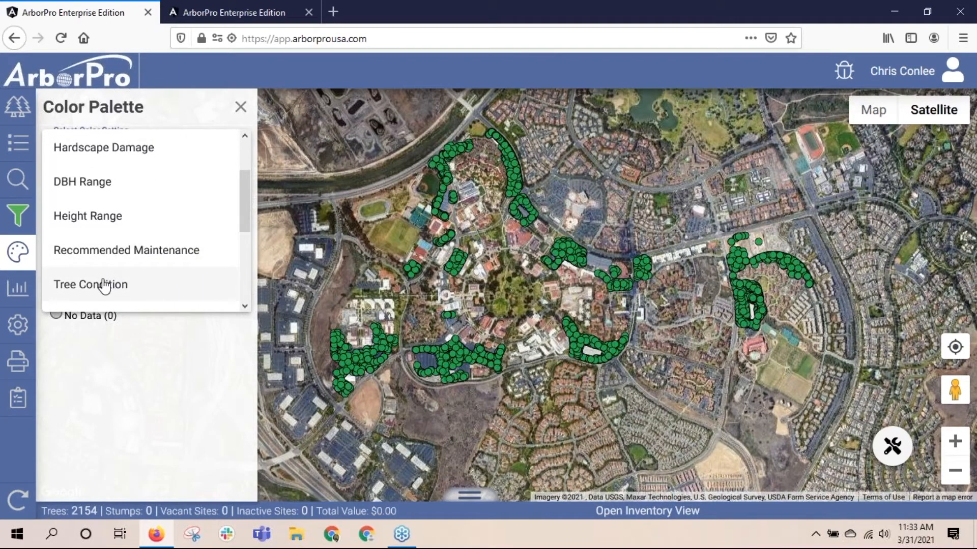
{"action": "scroll", "coordinate": [118, 197], "scroll_direction": "up", "scroll_amount": 3}
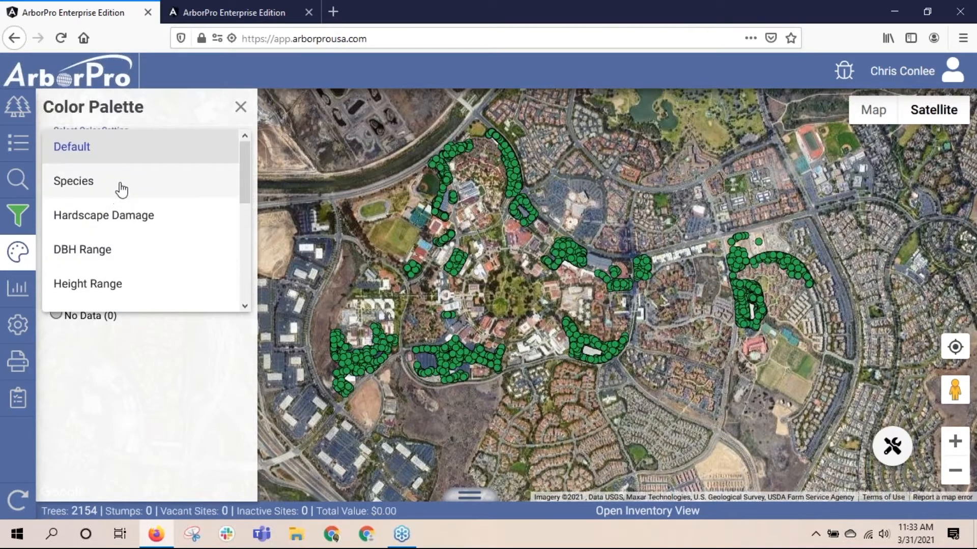
{"action": "left_click", "coordinate": [122, 182]}
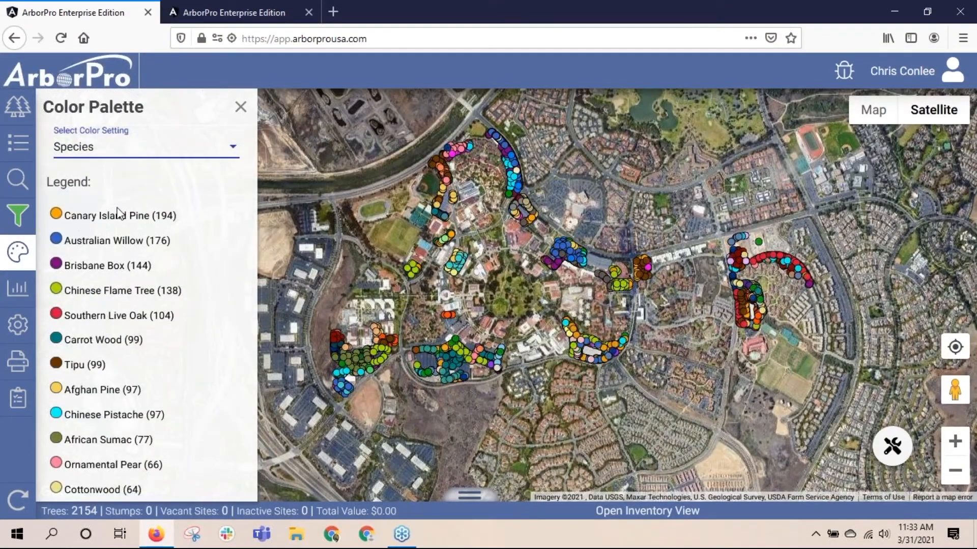
- Change the map's color setting to Tree Condition and close the color palette
{"action": "left_click", "coordinate": [233, 152]}
{"action": "scroll", "coordinate": [192, 203], "scroll_direction": "down", "scroll_amount": 3}
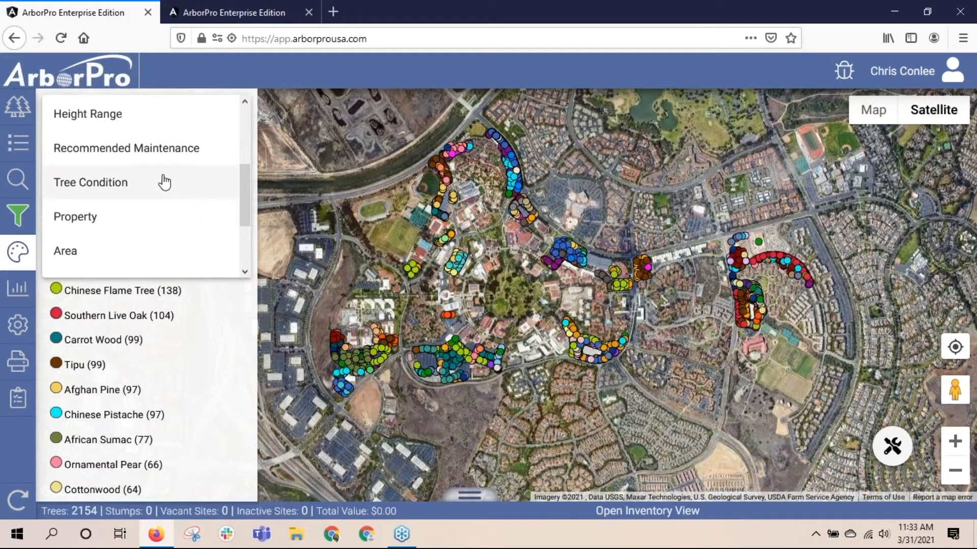
{"action": "left_click", "coordinate": [162, 182]}
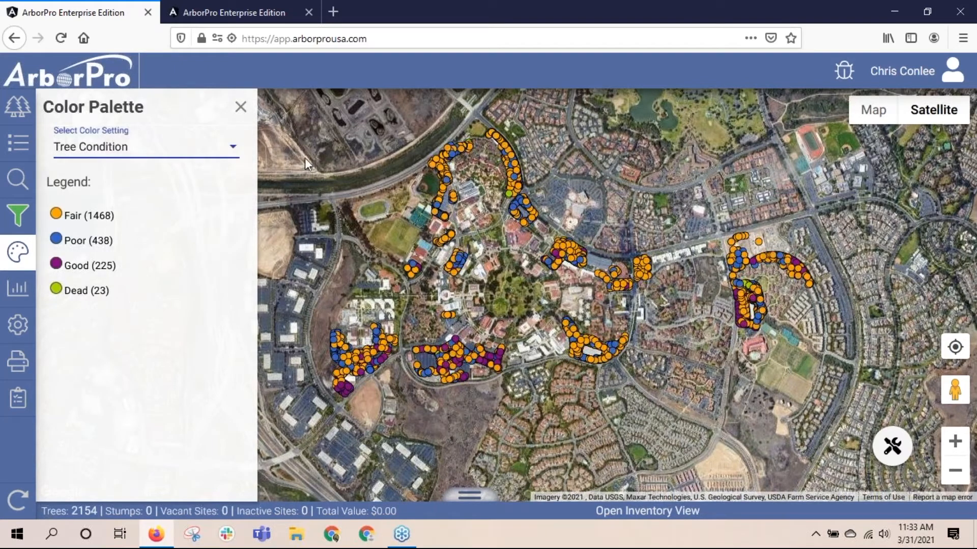
{"action": "left_click", "coordinate": [241, 108]}
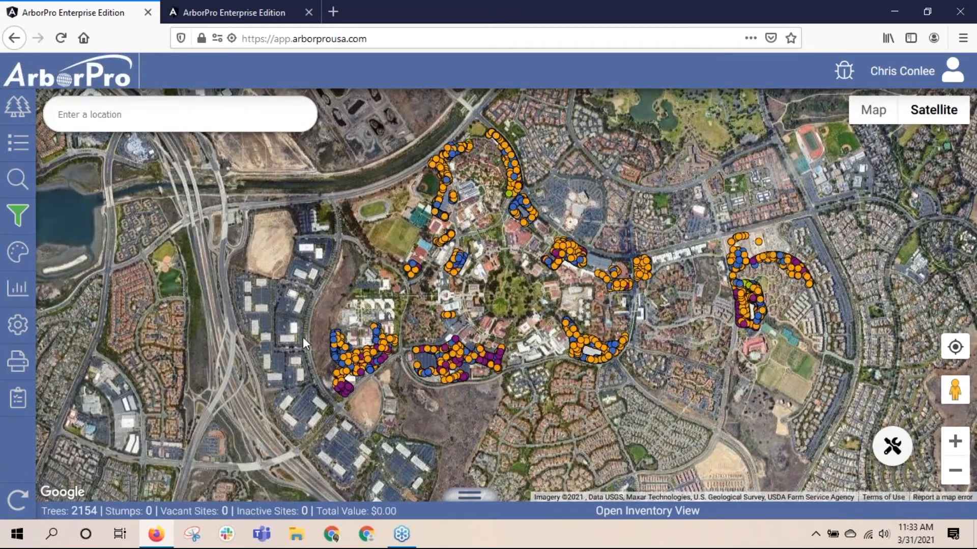
- Generate a printable 8.5 x 11 landscape map with a legend and the title "parking lot condition"
{"action": "scroll", "coordinate": [303, 337], "scroll_direction": "up", "scroll_amount": 3}
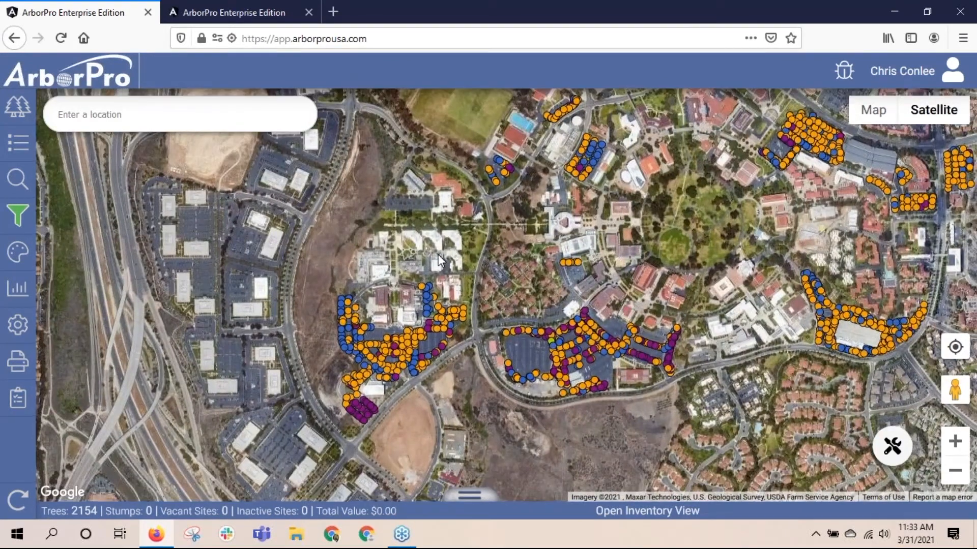
{"action": "left_click_drag", "start_coordinate": [438, 255], "coordinate": [398, 233]}
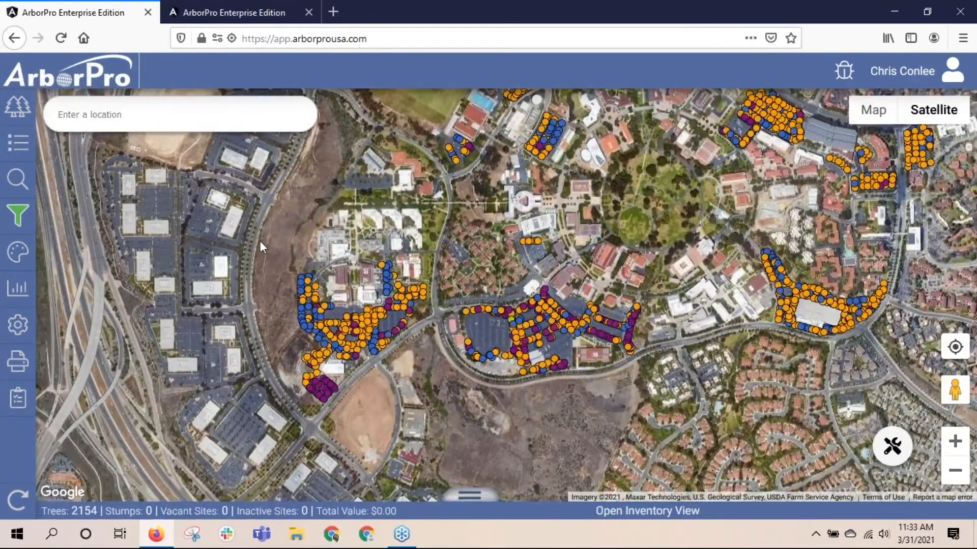
{"action": "left_click", "coordinate": [18, 370]}
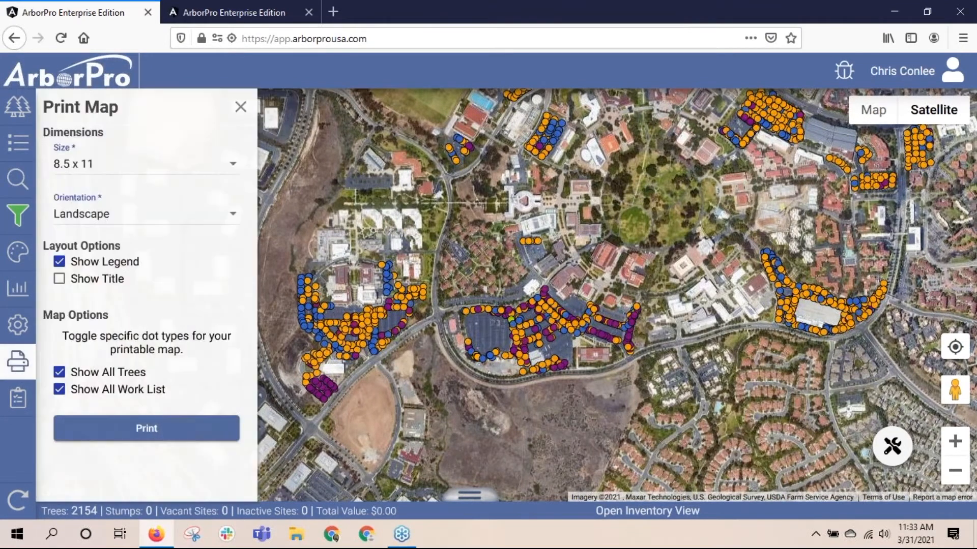
{"action": "left_click", "coordinate": [61, 285]}
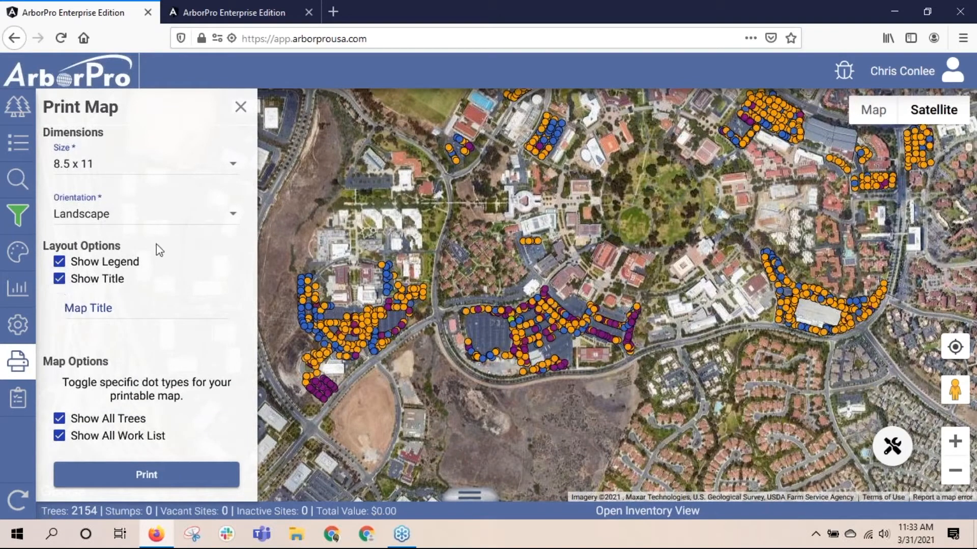
{"action": "left_click", "coordinate": [137, 308]}
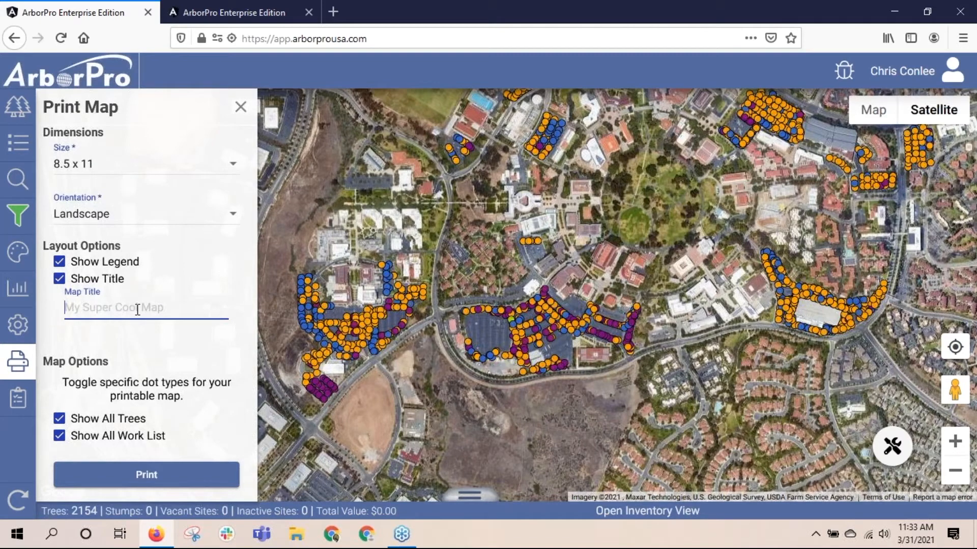
{"action": "type", "text": "parking lot condition"}
{"action": "left_click", "coordinate": [145, 475]}
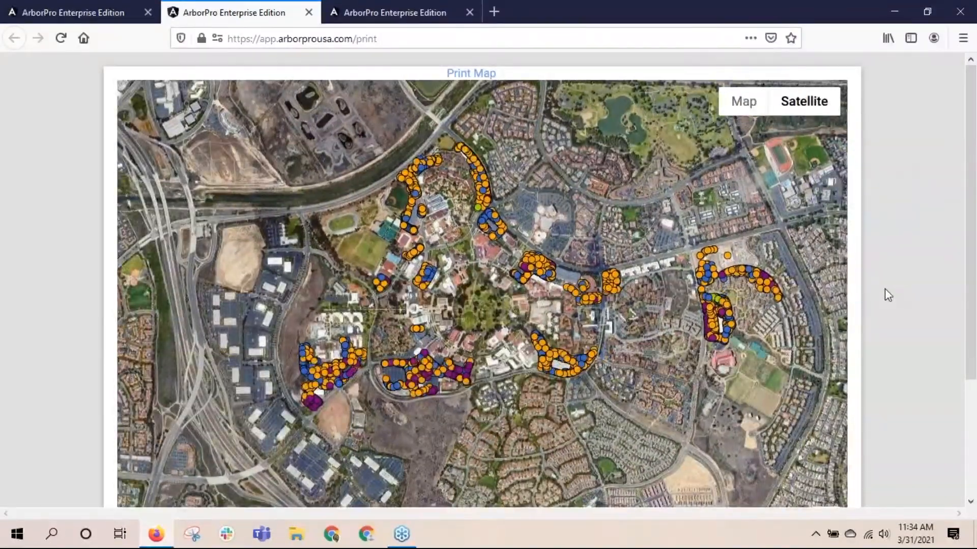
- Check the printable map's legend and title, and frame it closely on the southwestern campus parking lots
{"action": "scroll", "coordinate": [887, 297], "scroll_direction": "down", "scroll_amount": 3}
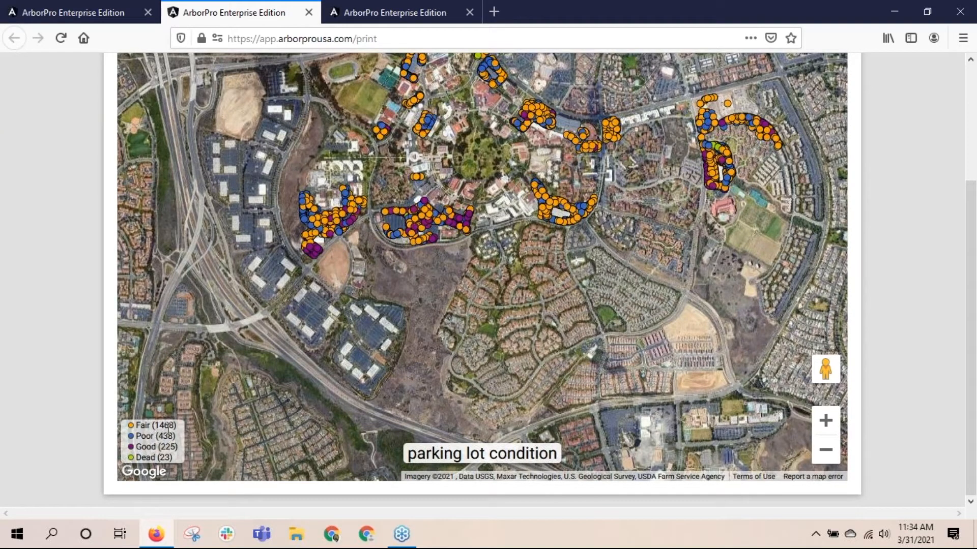
{"action": "scroll", "coordinate": [533, 215], "scroll_direction": "up", "scroll_amount": 5}
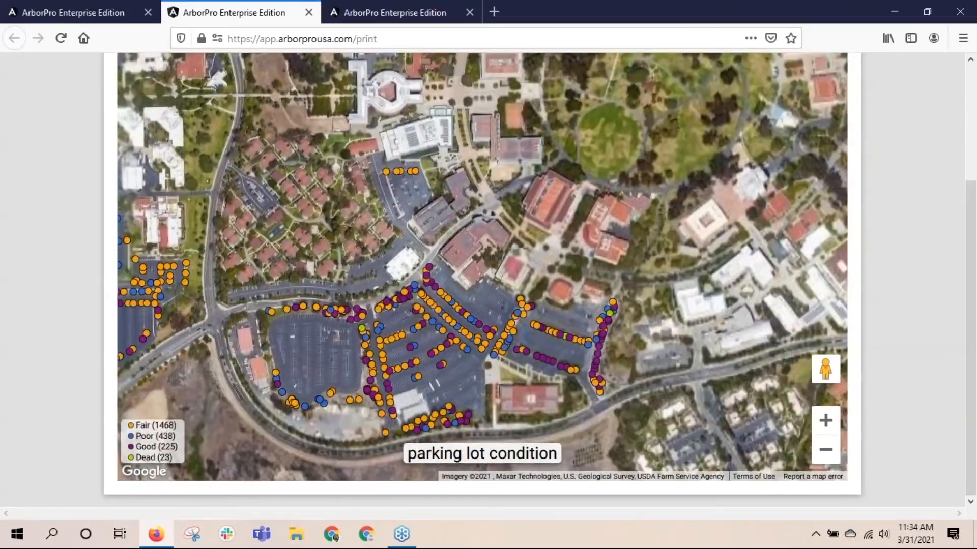
{"action": "left_click_drag", "start_coordinate": [584, 209], "coordinate": [766, 135]}
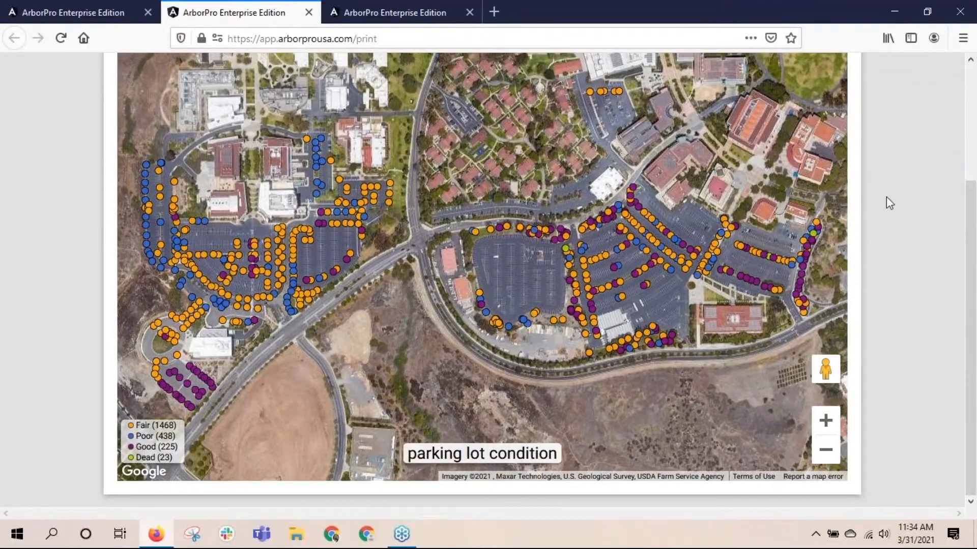
{"action": "scroll", "coordinate": [923, 216], "scroll_direction": "up", "scroll_amount": 3}
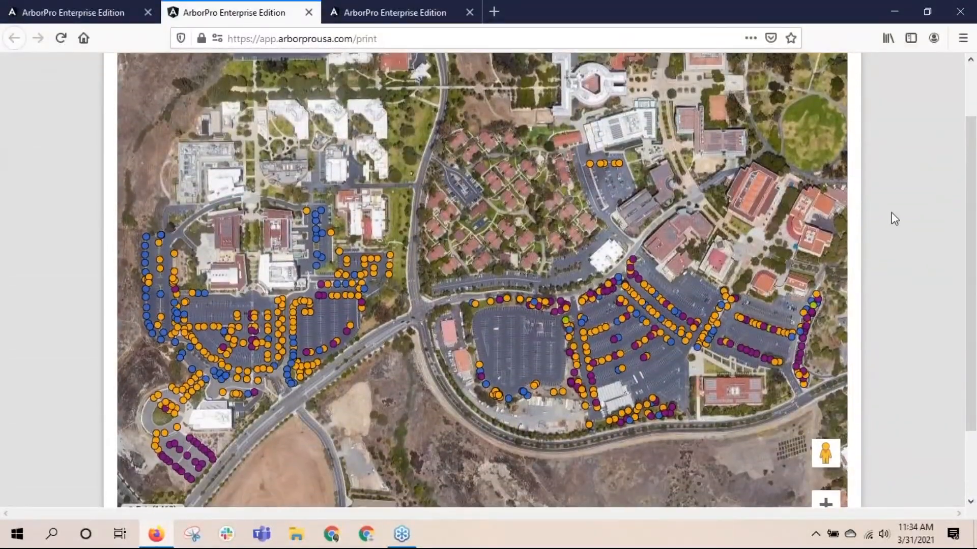
{"action": "scroll", "coordinate": [896, 214], "scroll_direction": "up", "scroll_amount": 2}
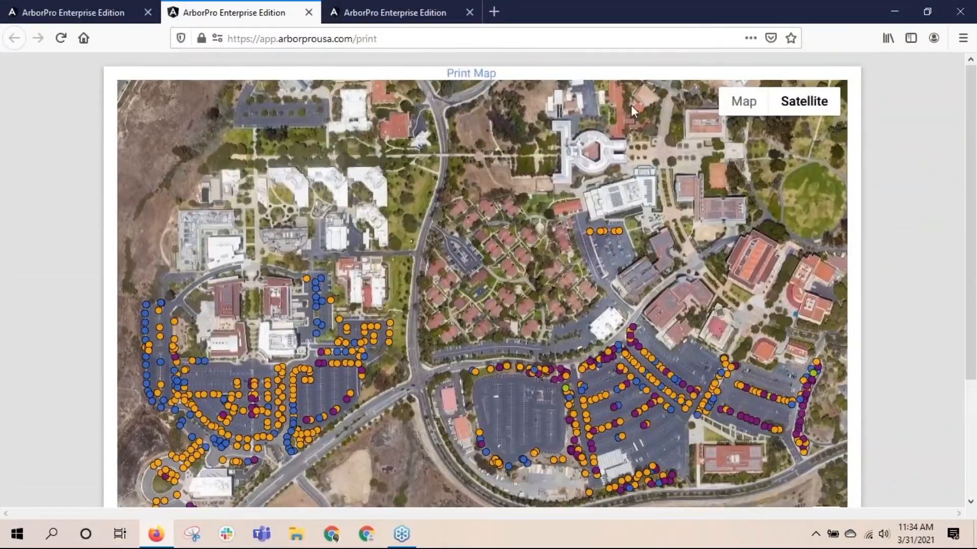
- Preview the parking lot map as a landscape PDF, cancel without saving, and close the print page
{"action": "left_click", "coordinate": [491, 74]}
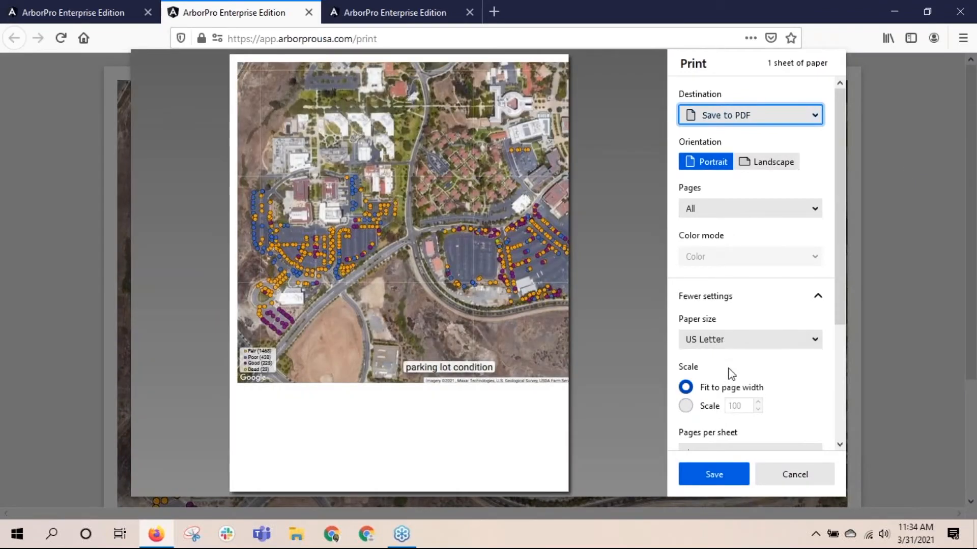
{"action": "left_click", "coordinate": [755, 162]}
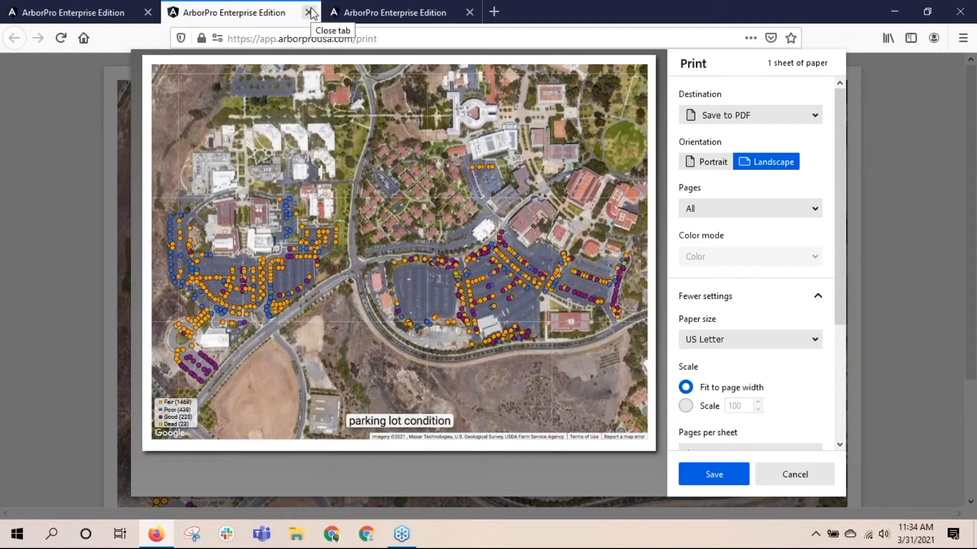
{"action": "left_click", "coordinate": [796, 473]}
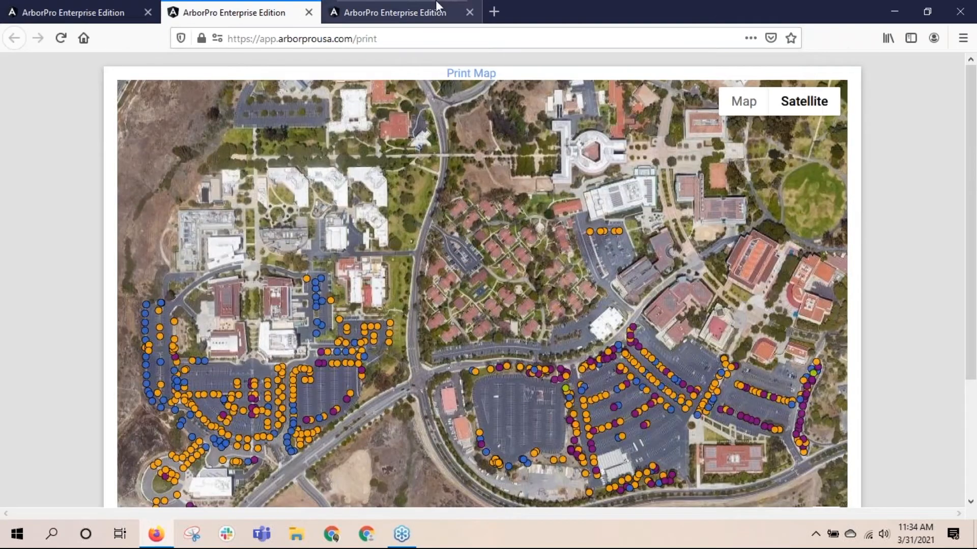
{"action": "left_click", "coordinate": [309, 13]}
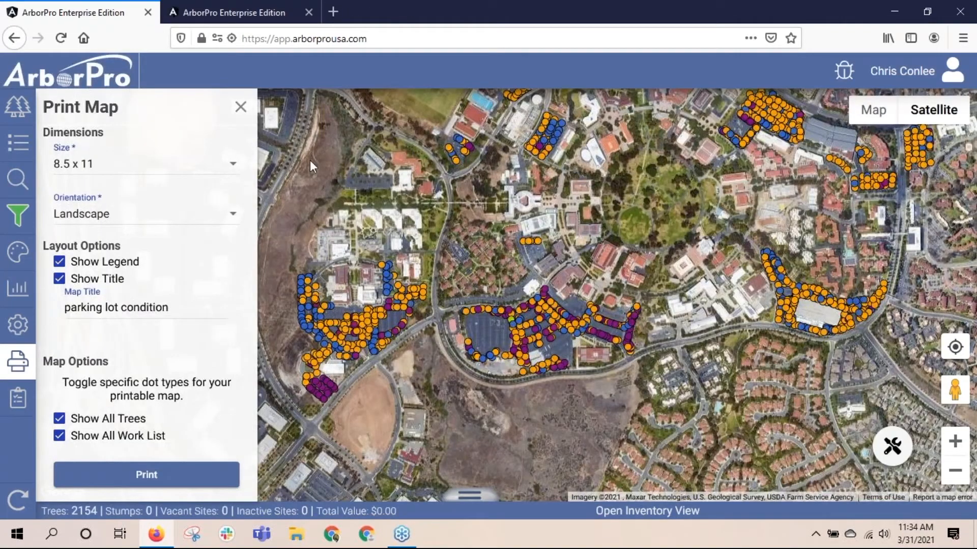
- Close the map printing options and restore the map's color setting to Default
{"action": "left_click", "coordinate": [241, 107]}
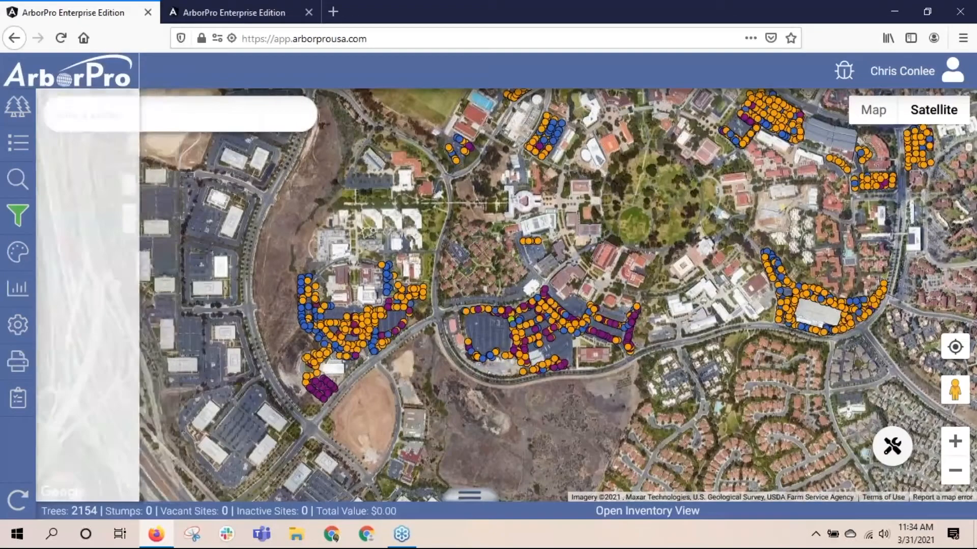
{"action": "left_click", "coordinate": [20, 253]}
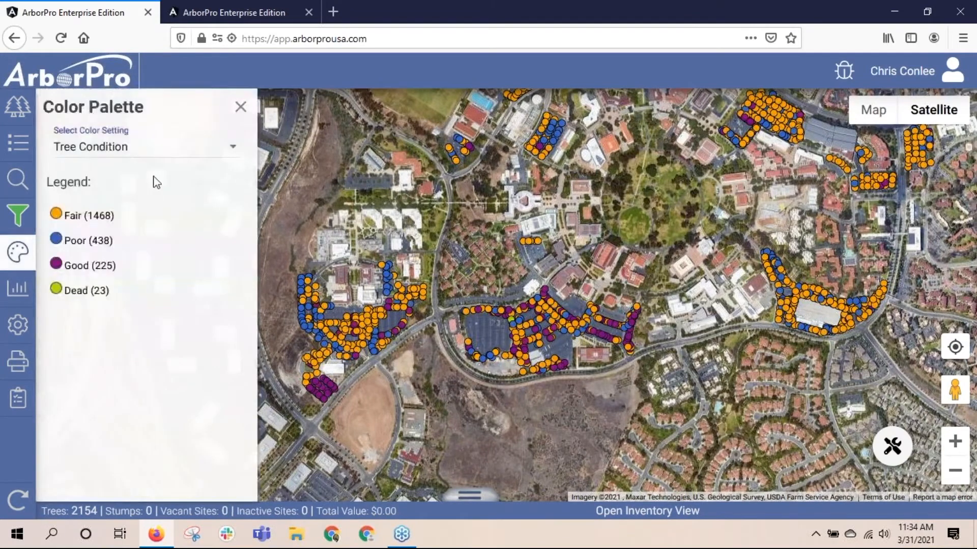
{"action": "left_click", "coordinate": [159, 158]}
{"action": "scroll", "coordinate": [164, 150], "scroll_direction": "up", "scroll_amount": 3}
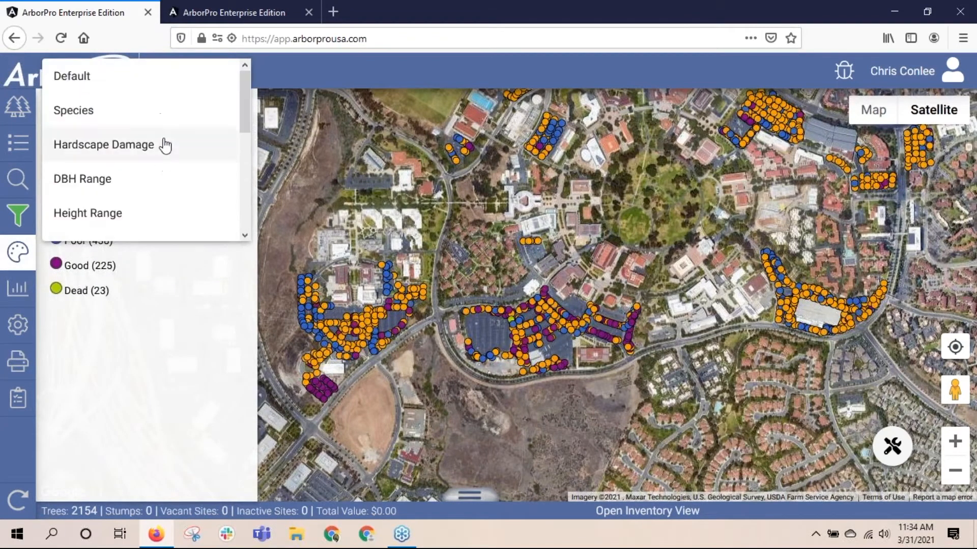
{"action": "left_click", "coordinate": [158, 74]}
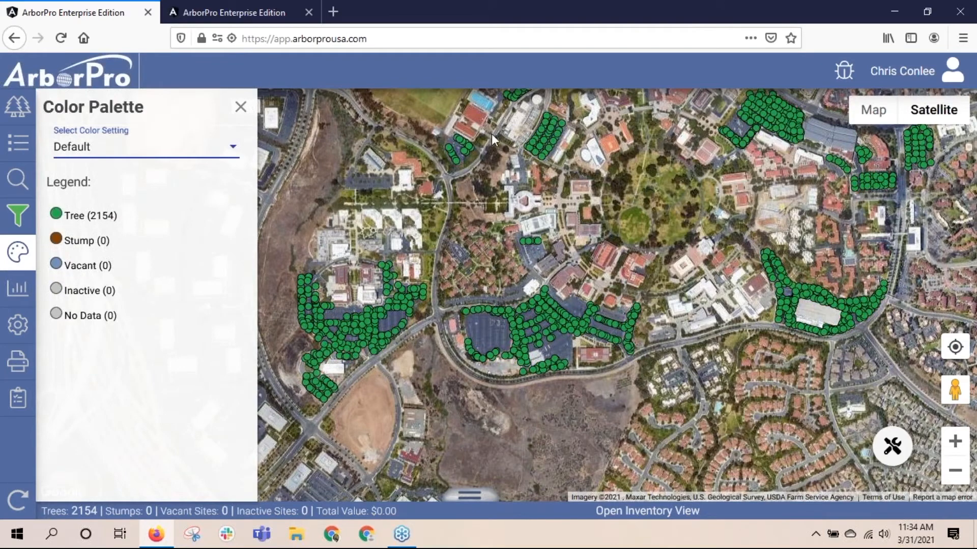
{"action": "left_click", "coordinate": [241, 109]}
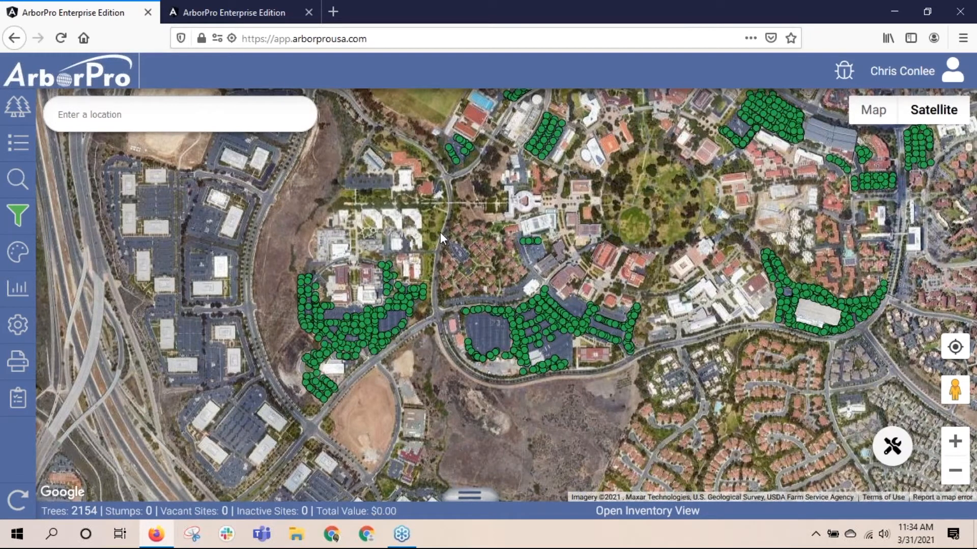
{"action": "left_click_drag", "start_coordinate": [446, 237], "coordinate": [423, 267]}
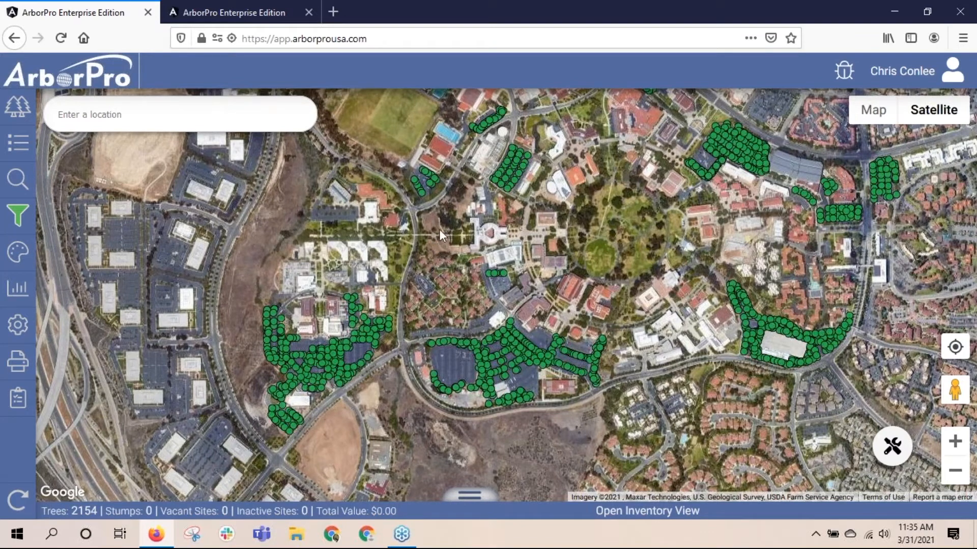
{"action": "left_click_drag", "start_coordinate": [440, 220], "coordinate": [420, 258]}
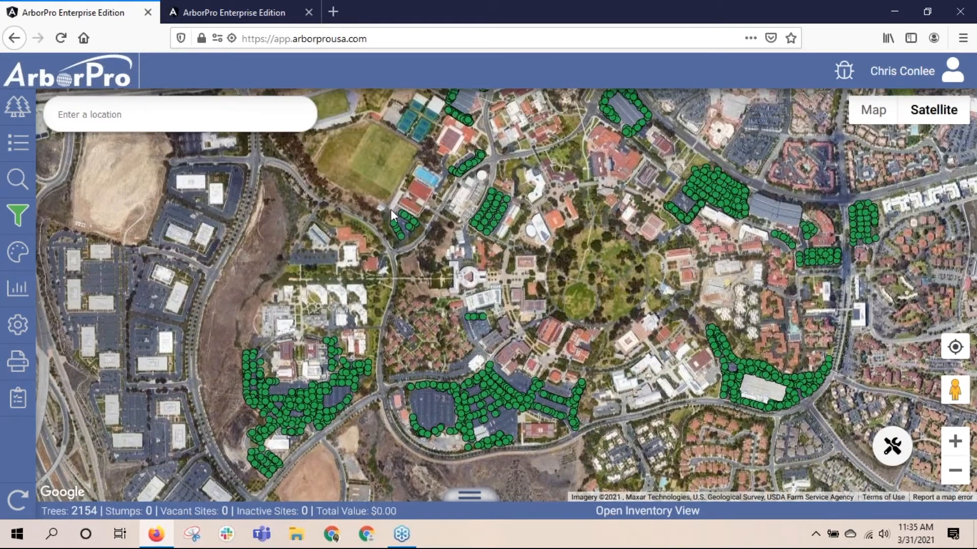
- Switch to the second ArborPro map and select the trees of the Acacia Parks property from the properties list
{"action": "left_click", "coordinate": [255, 9]}
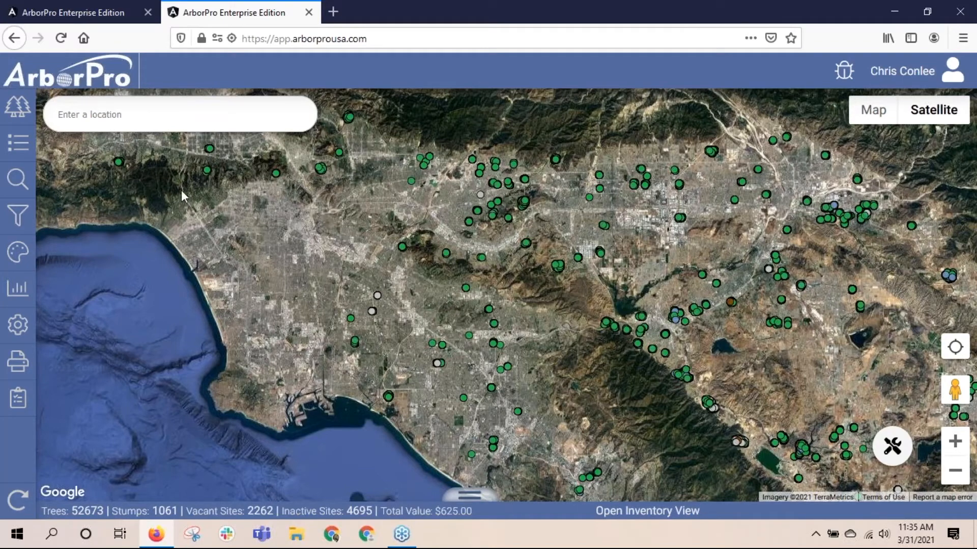
{"action": "left_click", "coordinate": [20, 178]}
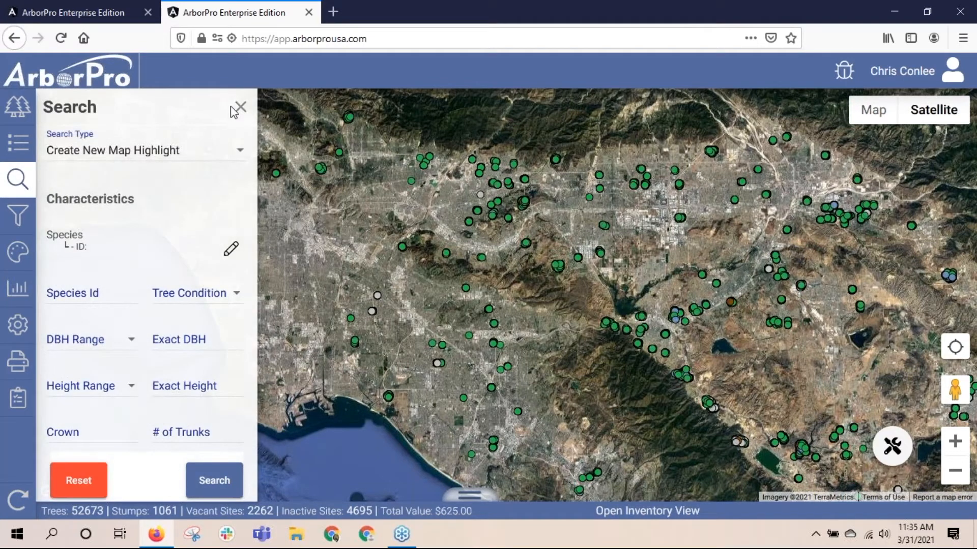
{"action": "left_click", "coordinate": [240, 108]}
{"action": "left_click", "coordinate": [16, 106]}
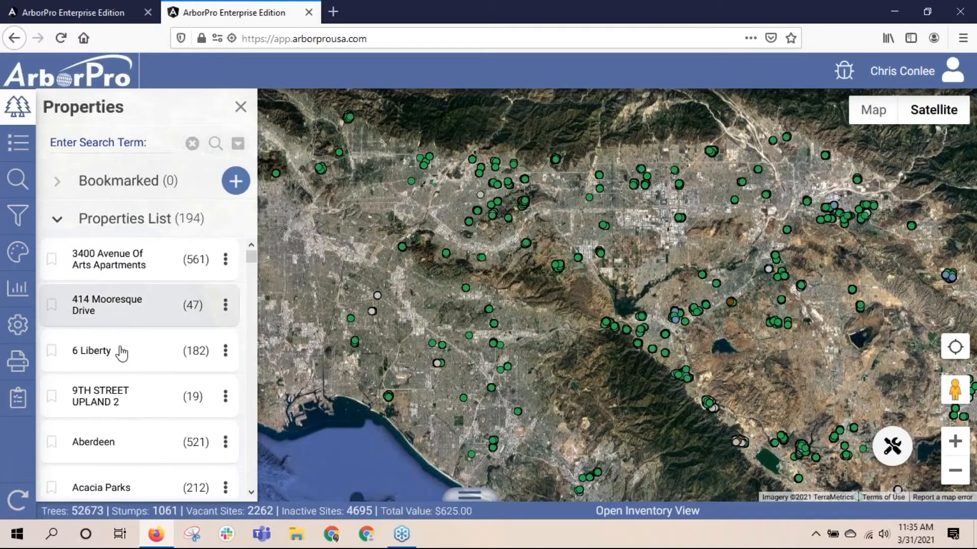
{"action": "scroll", "coordinate": [120, 351], "scroll_direction": "down", "scroll_amount": 2}
{"action": "left_click", "coordinate": [106, 421]}
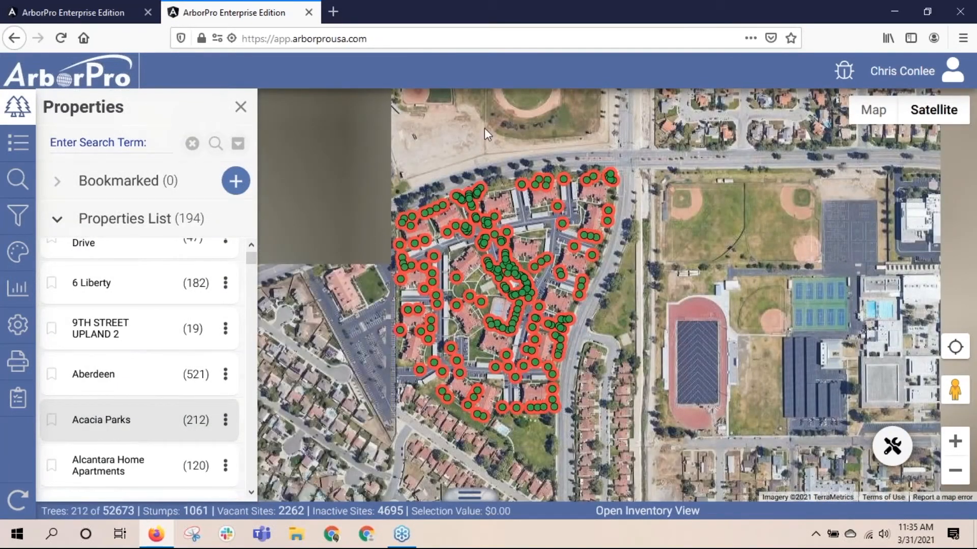
{"action": "left_click", "coordinate": [240, 108]}
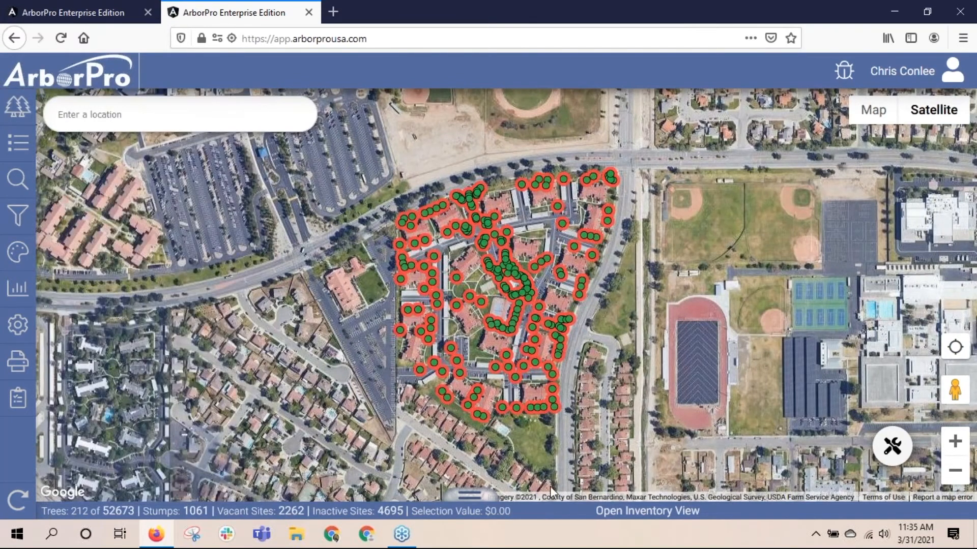
- Open the inventory view of the selected Acacia Parks trees and search it for "mexican fan"
{"action": "left_click", "coordinate": [546, 519]}
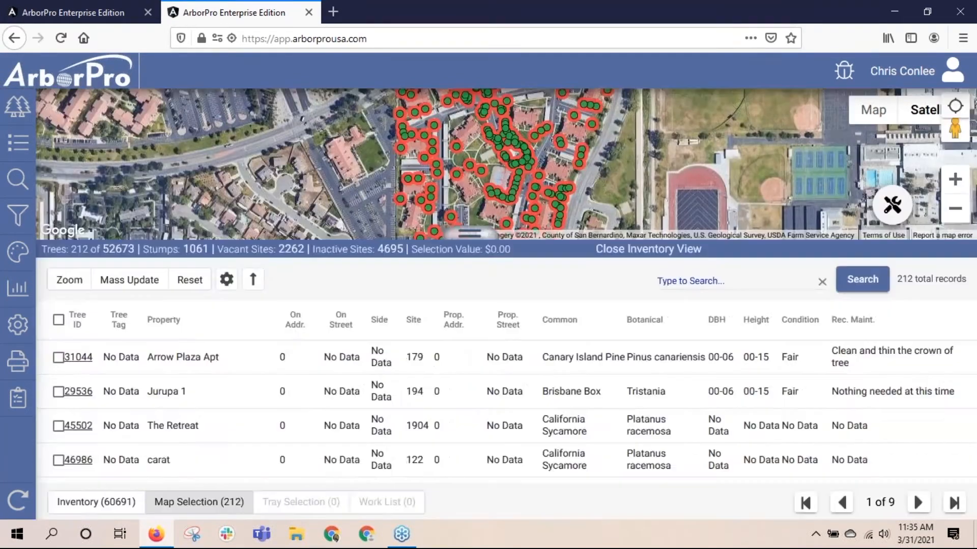
{"action": "left_click", "coordinate": [698, 281]}
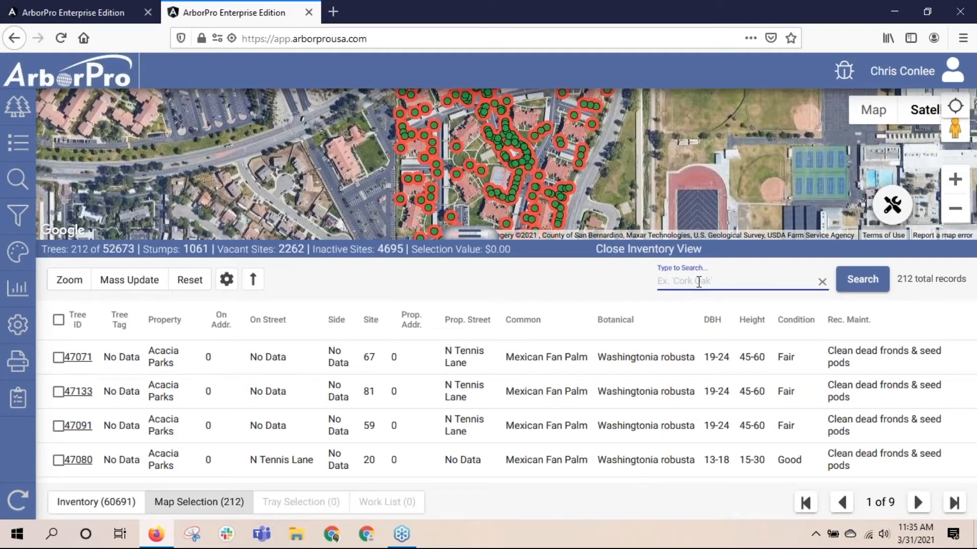
{"action": "type", "text": "mexican fan"}
{"action": "left_click", "coordinate": [871, 281]}
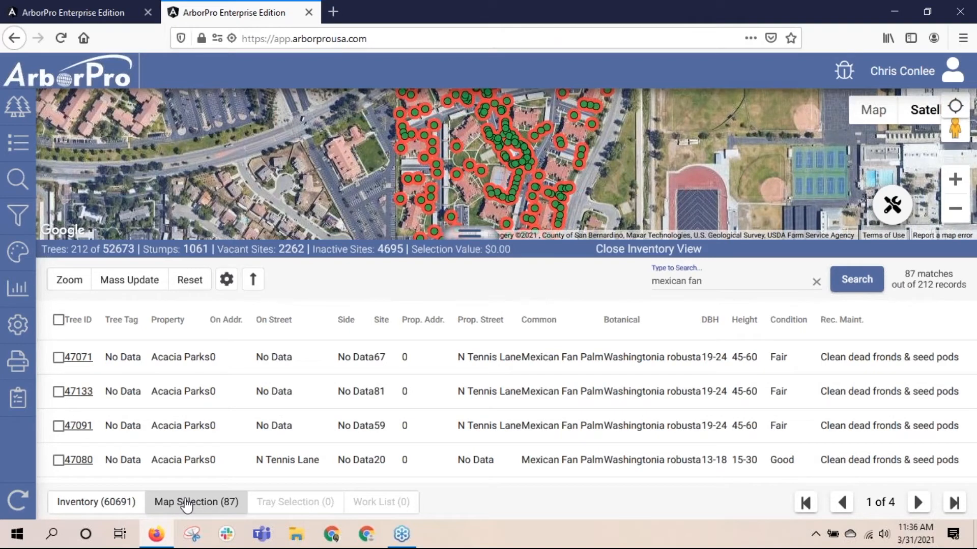
- Make all matching Mexican Fan Palms the new map selection, uncheck their rows, and close the inventory view
{"action": "left_click", "coordinate": [59, 321]}
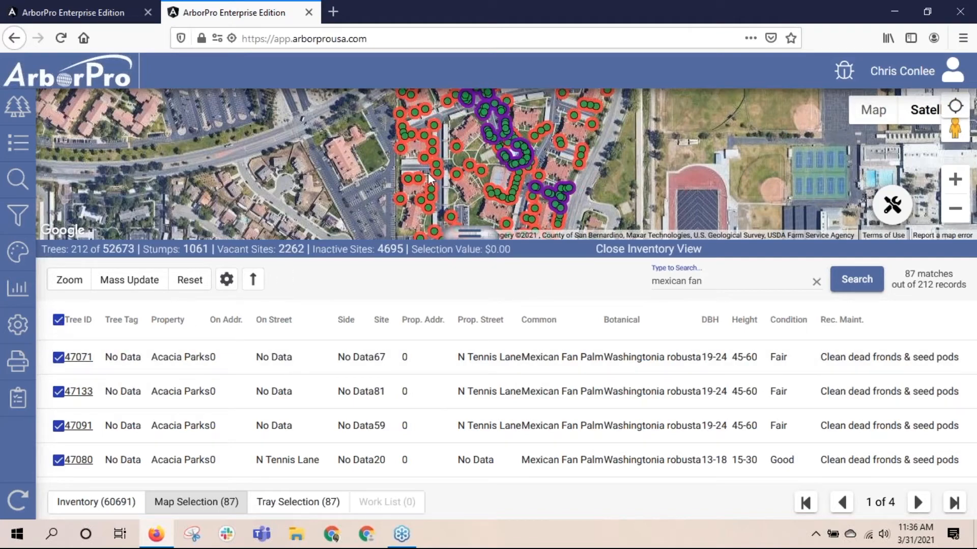
{"action": "left_click", "coordinate": [255, 280]}
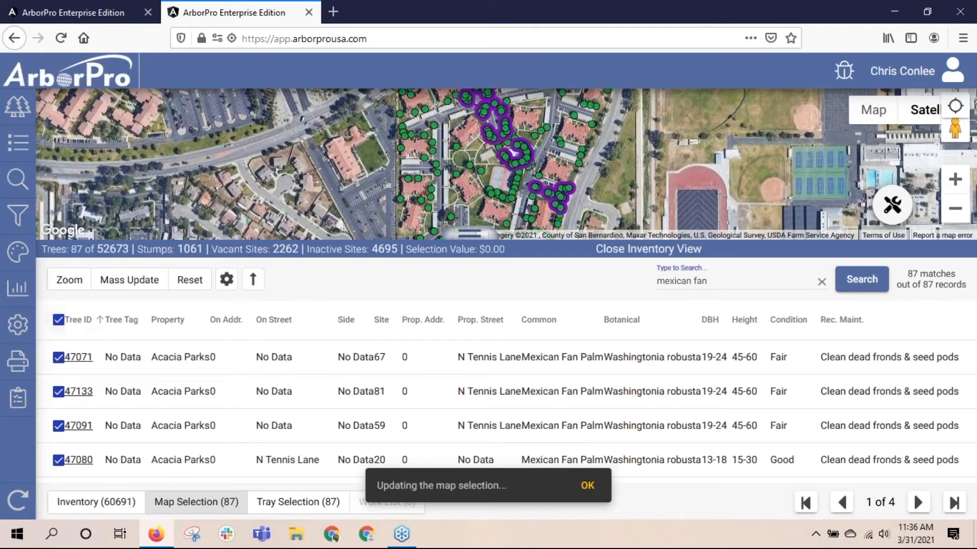
{"action": "left_click", "coordinate": [58, 320]}
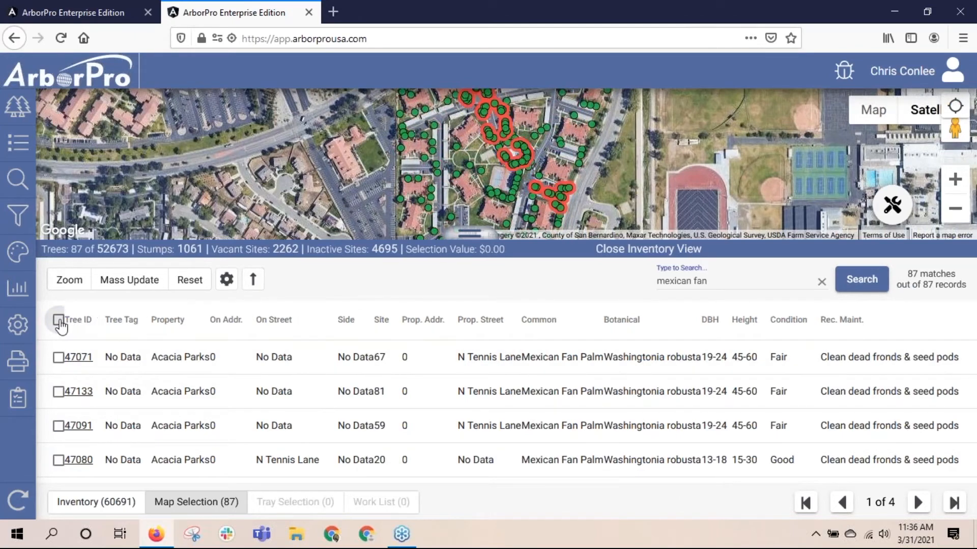
{"action": "left_click", "coordinate": [496, 256]}
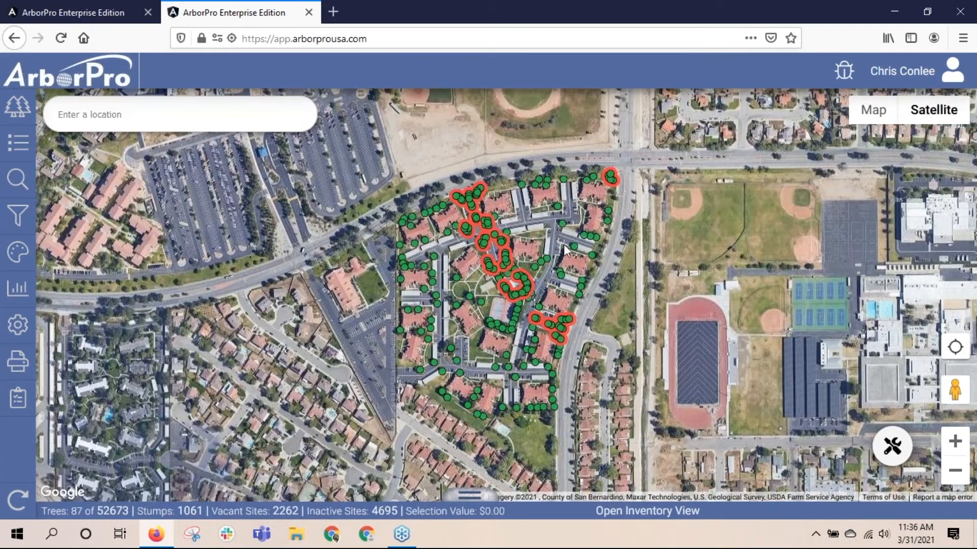
{"action": "scroll", "coordinate": [567, 249], "scroll_direction": "up", "scroll_amount": 2}
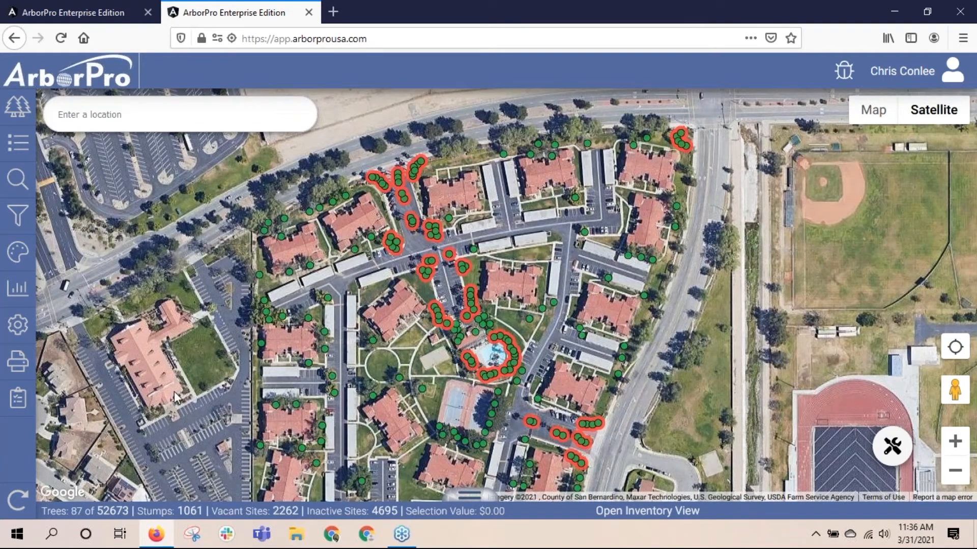
- Create a new proposal from the selected palms and review its customer, property and tree list sections
{"action": "left_click", "coordinate": [18, 403]}
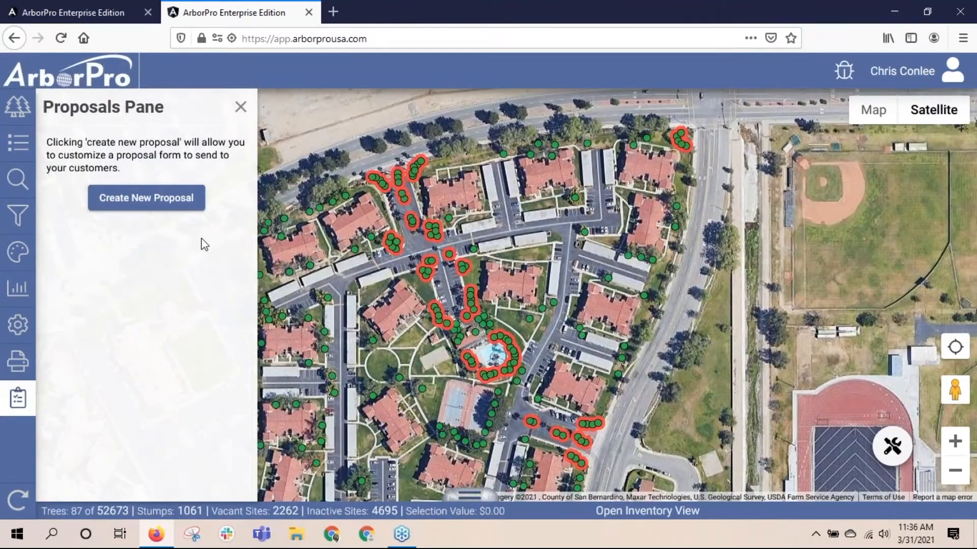
{"action": "left_click", "coordinate": [176, 200]}
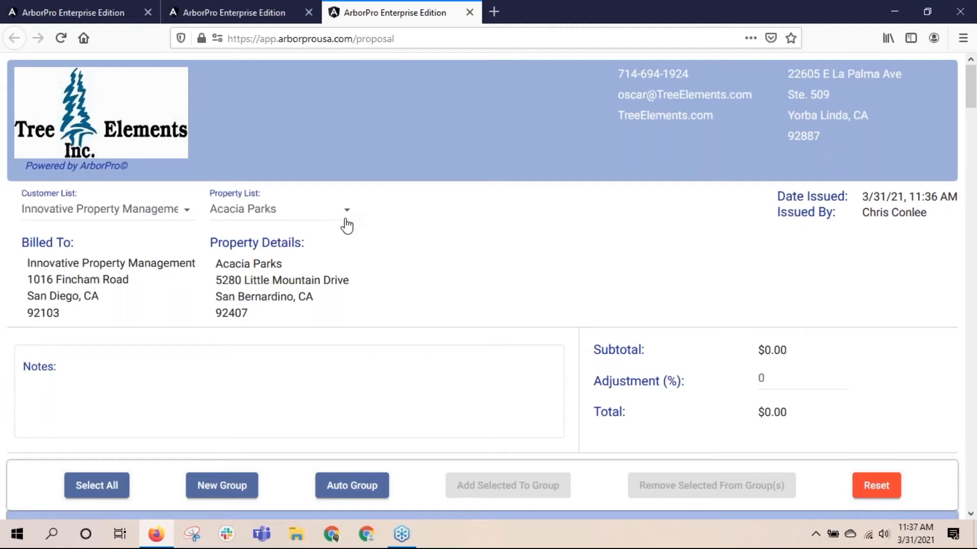
{"action": "scroll", "coordinate": [347, 226], "scroll_direction": "down", "scroll_amount": 6}
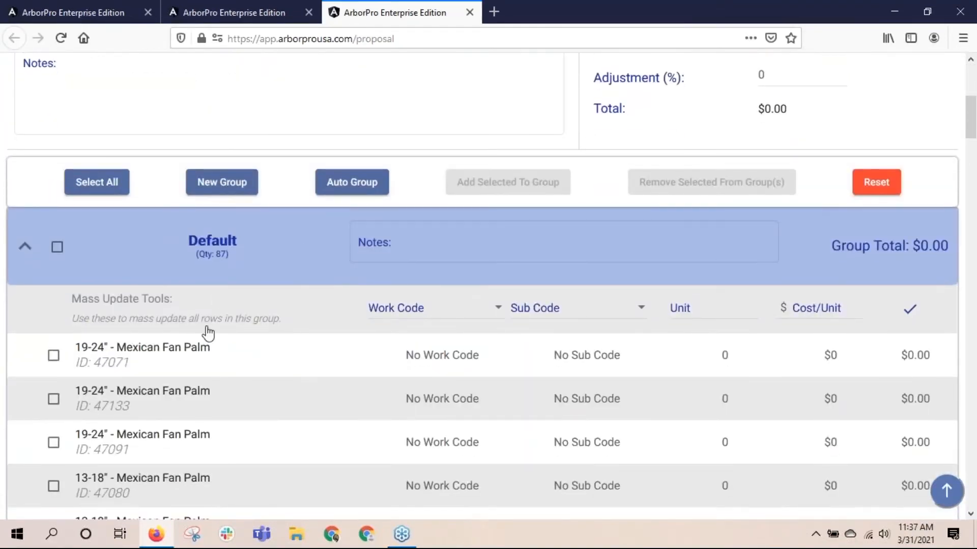
{"action": "scroll", "coordinate": [325, 383], "scroll_direction": "down", "scroll_amount": 6}
{"action": "scroll", "coordinate": [328, 383], "scroll_direction": "up", "scroll_amount": 6}
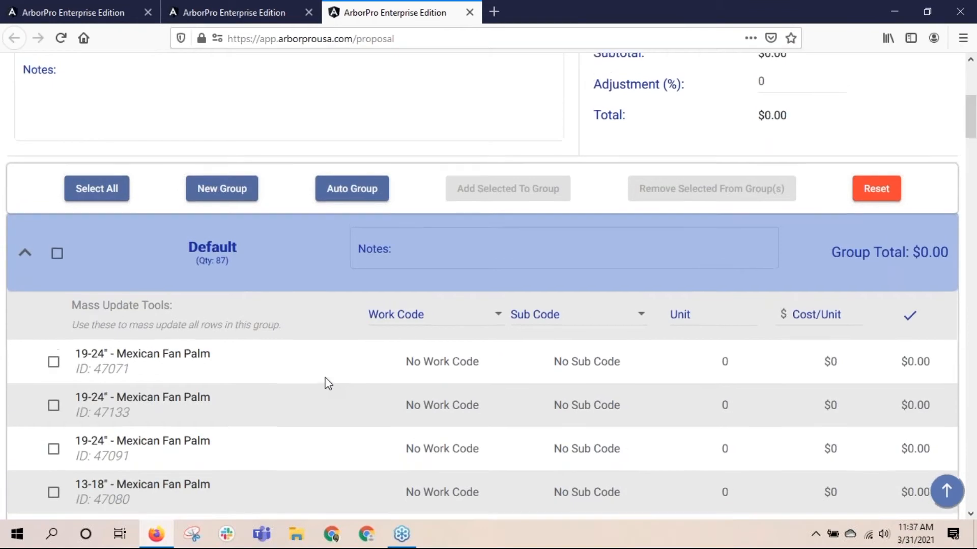
{"action": "scroll", "coordinate": [328, 384], "scroll_direction": "up", "scroll_amount": 4}
{"action": "scroll", "coordinate": [325, 382], "scroll_direction": "down", "scroll_amount": 10}
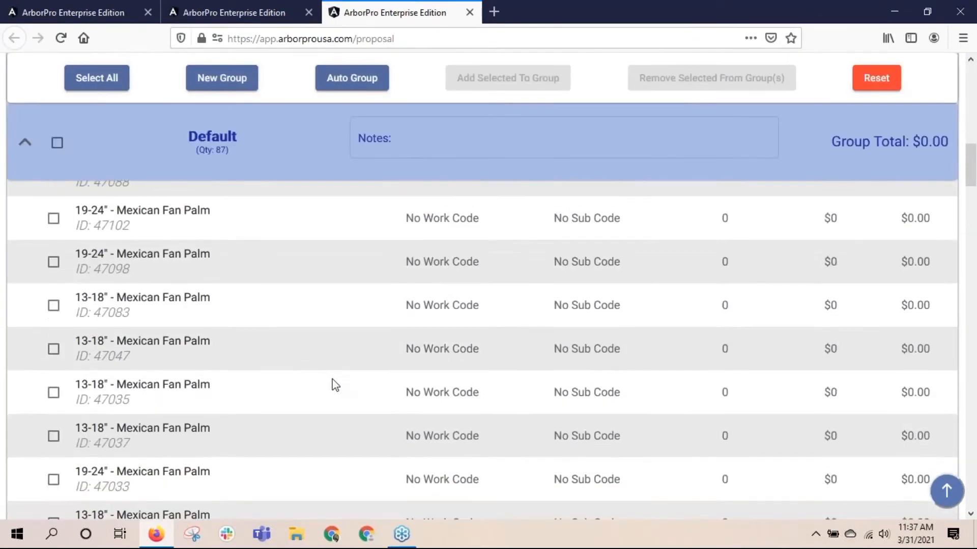
{"action": "scroll", "coordinate": [334, 384], "scroll_direction": "up", "scroll_amount": 5}
{"action": "scroll", "coordinate": [523, 381], "scroll_direction": "up", "scroll_amount": 6}
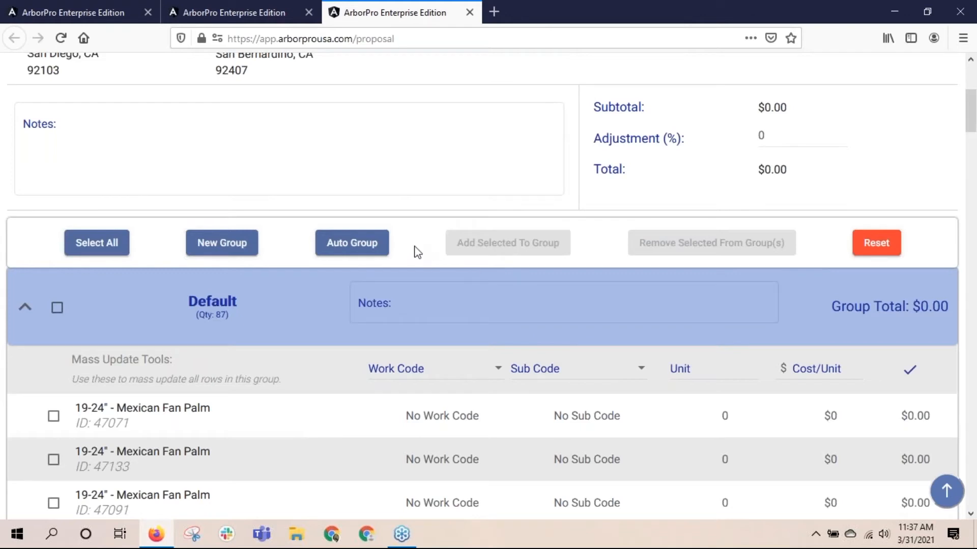
- Auto-group the proposal's trees by DBH and confirm the regrouping
{"action": "left_click", "coordinate": [367, 246]}
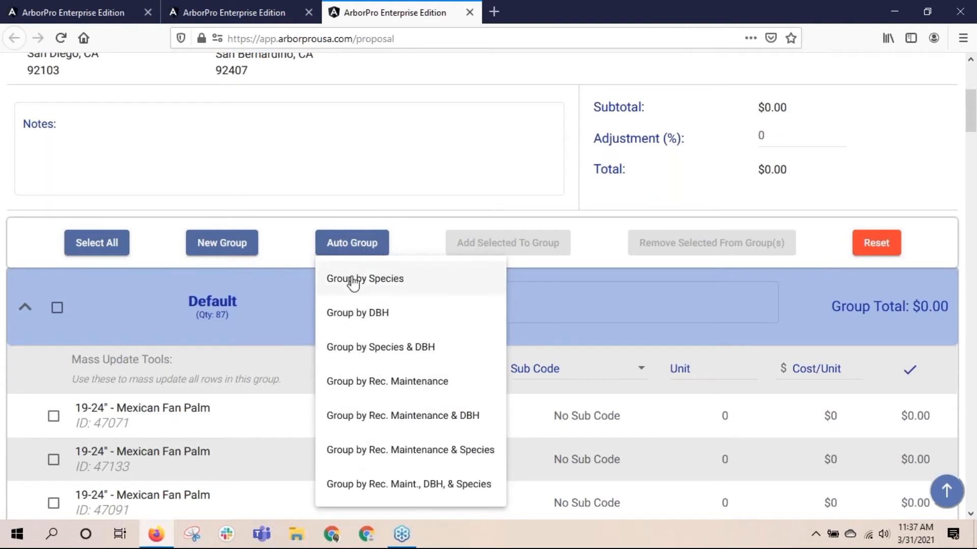
{"action": "left_click", "coordinate": [351, 316]}
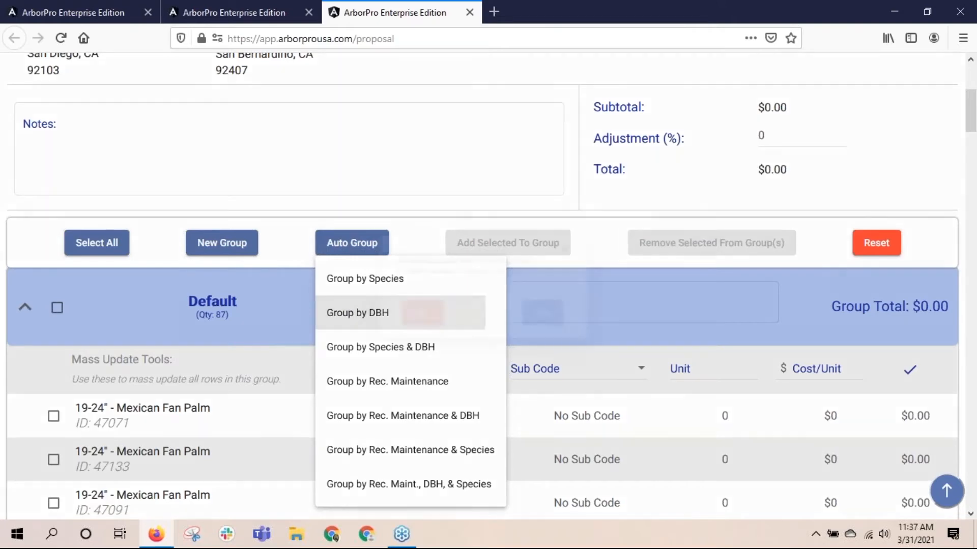
{"action": "left_click", "coordinate": [563, 332]}
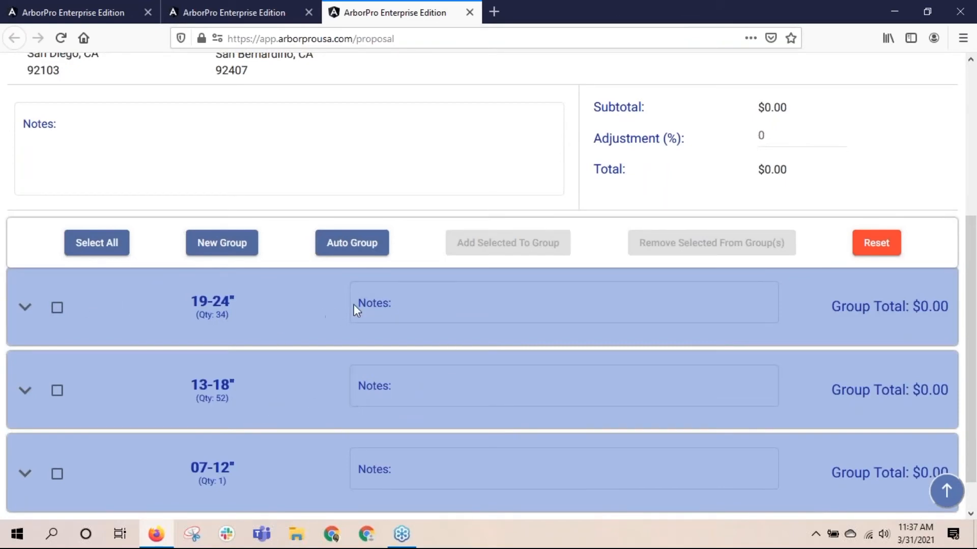
- Expand the 19-24" group and set its mass update work code to Trim and sub code to Palm Prune
{"action": "left_click", "coordinate": [26, 310]}
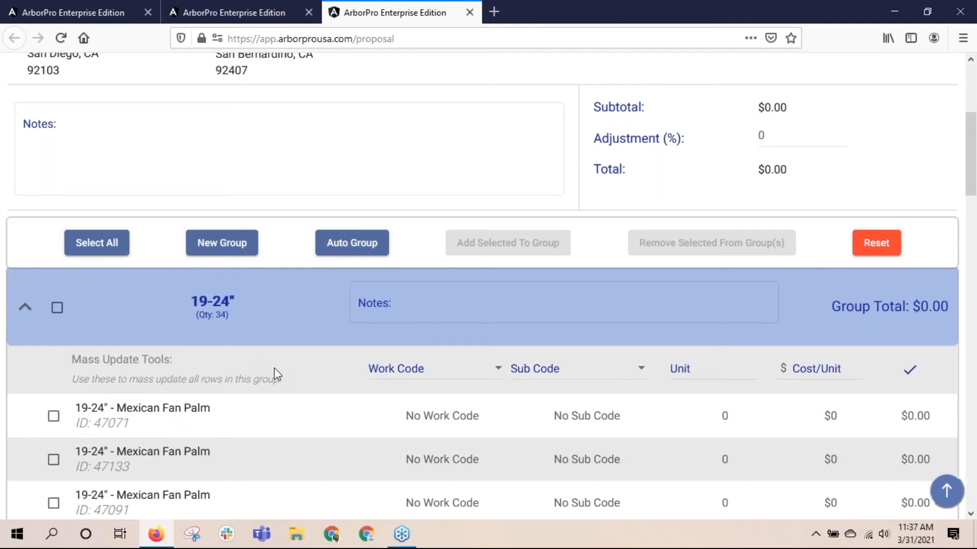
{"action": "scroll", "coordinate": [268, 397], "scroll_direction": "down", "scroll_amount": 1}
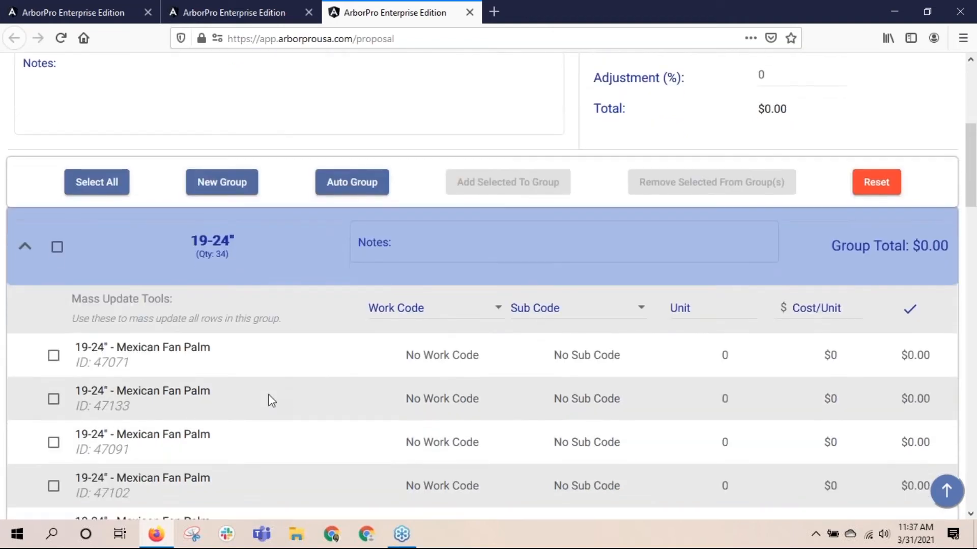
{"action": "left_click", "coordinate": [433, 308]}
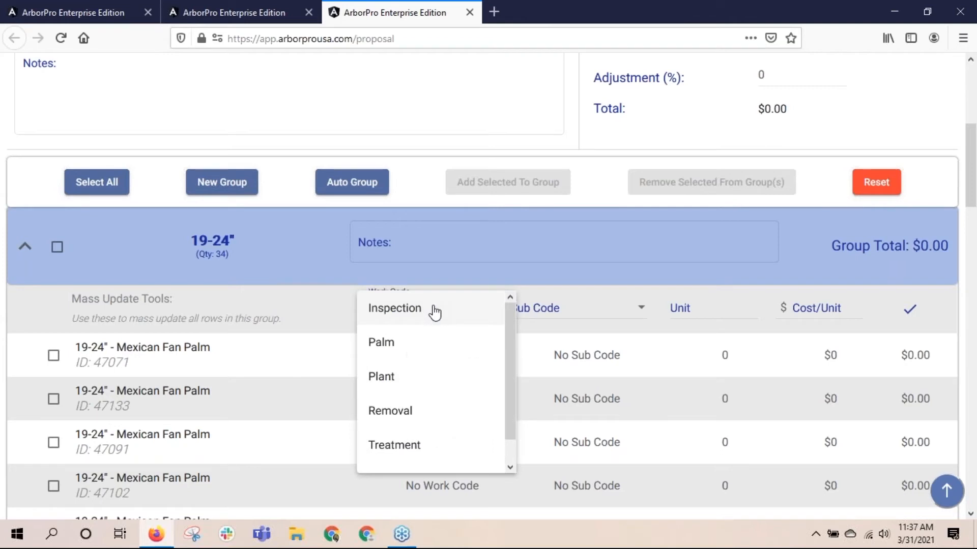
{"action": "scroll", "coordinate": [410, 356], "scroll_direction": "down", "scroll_amount": 1}
{"action": "scroll", "coordinate": [406, 374], "scroll_direction": "down", "scroll_amount": 1}
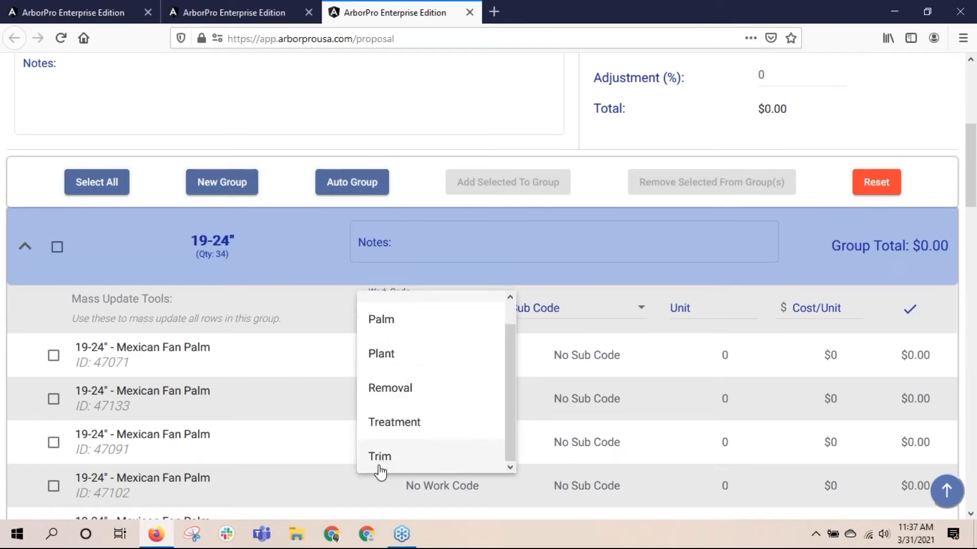
{"action": "left_click", "coordinate": [377, 460]}
{"action": "left_click", "coordinate": [567, 318]}
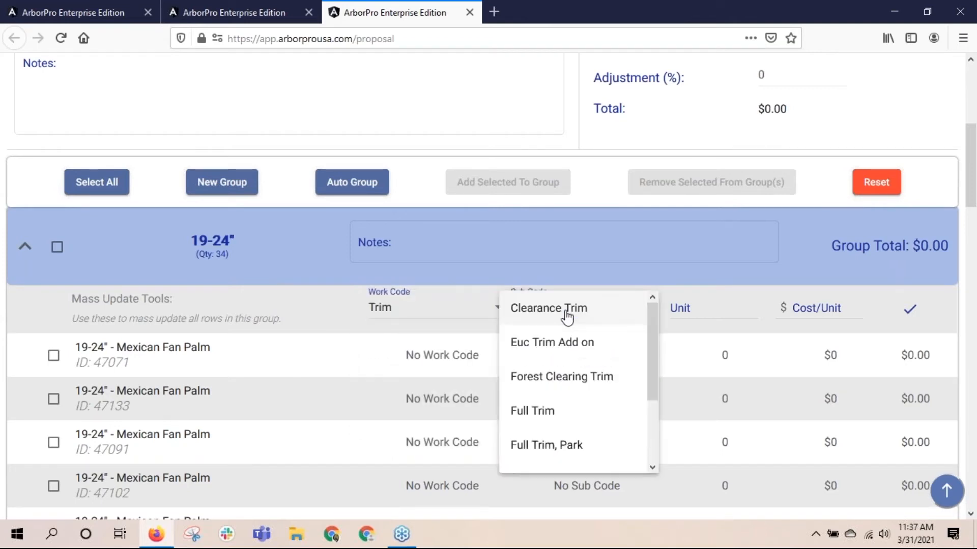
{"action": "scroll", "coordinate": [557, 338], "scroll_direction": "down", "scroll_amount": 3}
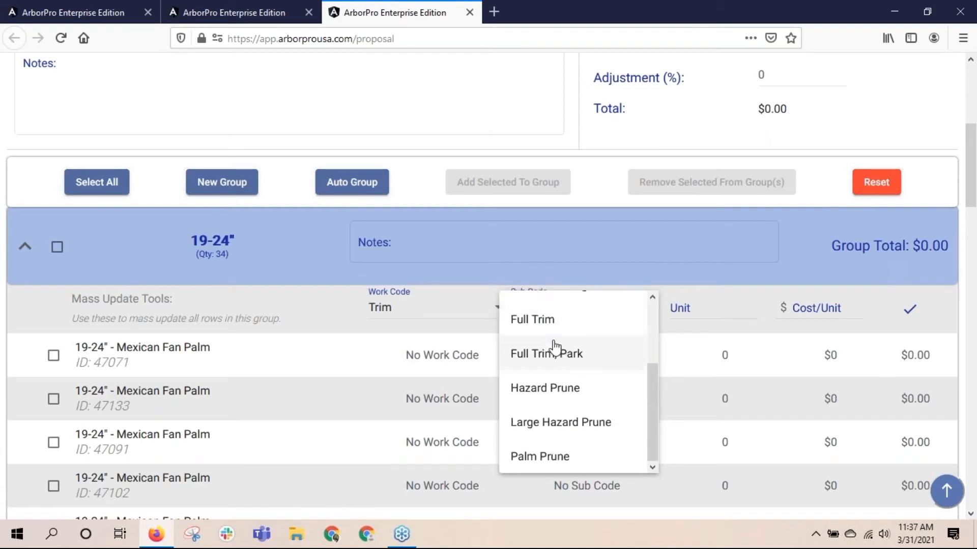
{"action": "left_click", "coordinate": [536, 456]}
- Set the 19-24" group's unit to 1 and cost per unit to $75, apply the mass update, and collapse the group
{"action": "left_click", "coordinate": [704, 310]}
{"action": "type", "text": "1"}
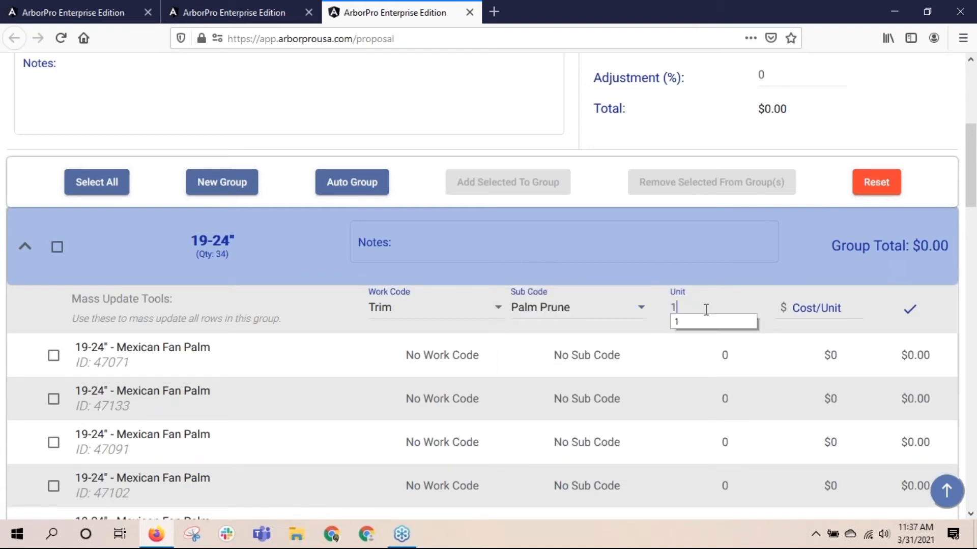
{"action": "left_click", "coordinate": [842, 308]}
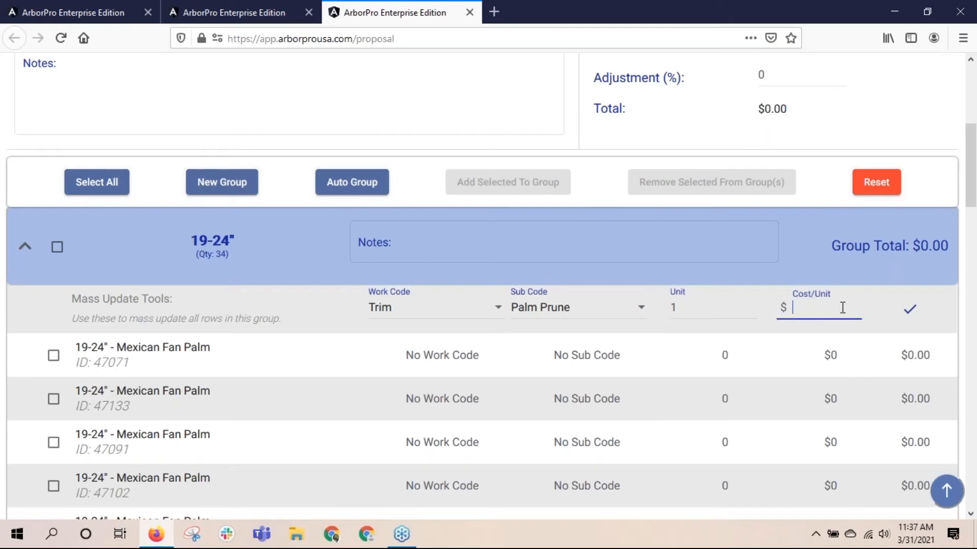
{"action": "type", "text": "7"}
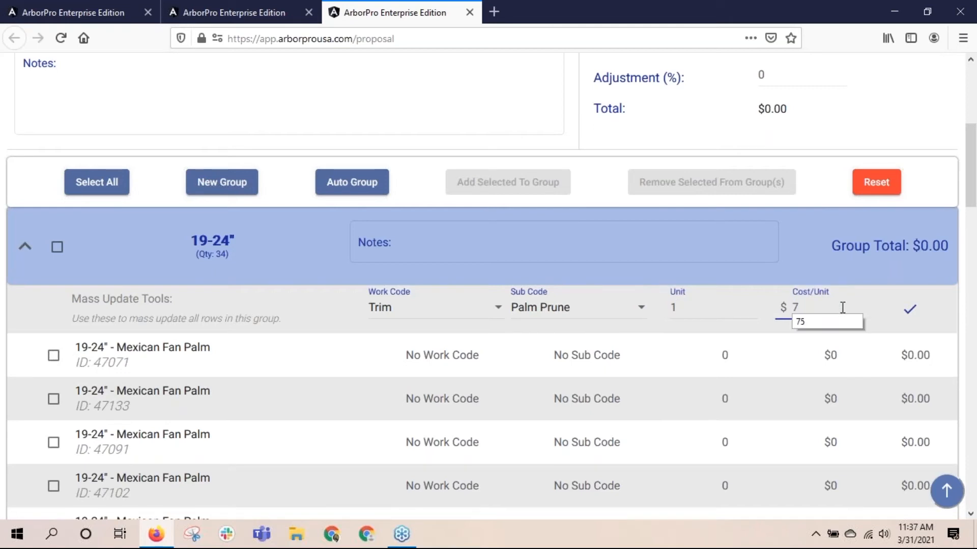
{"action": "left_click", "coordinate": [909, 309]}
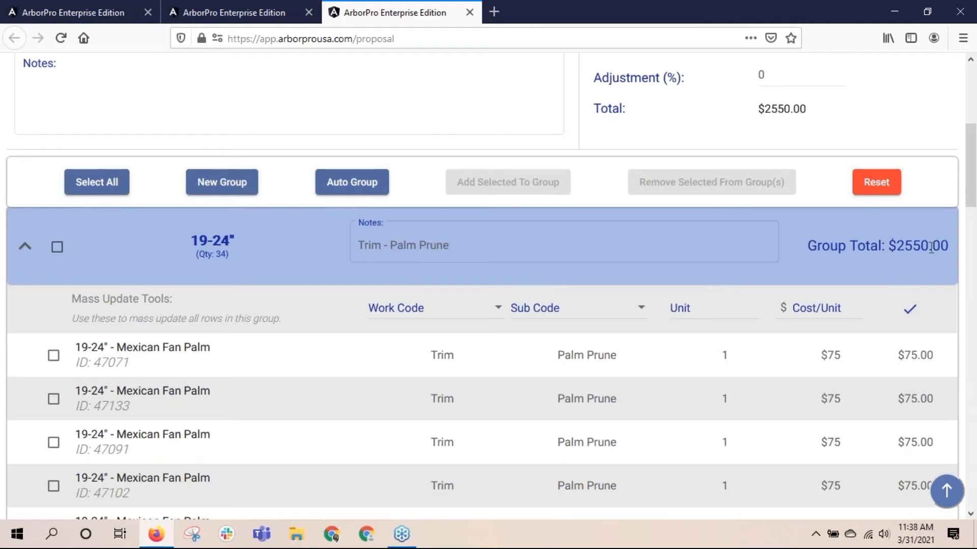
{"action": "left_click", "coordinate": [26, 246]}
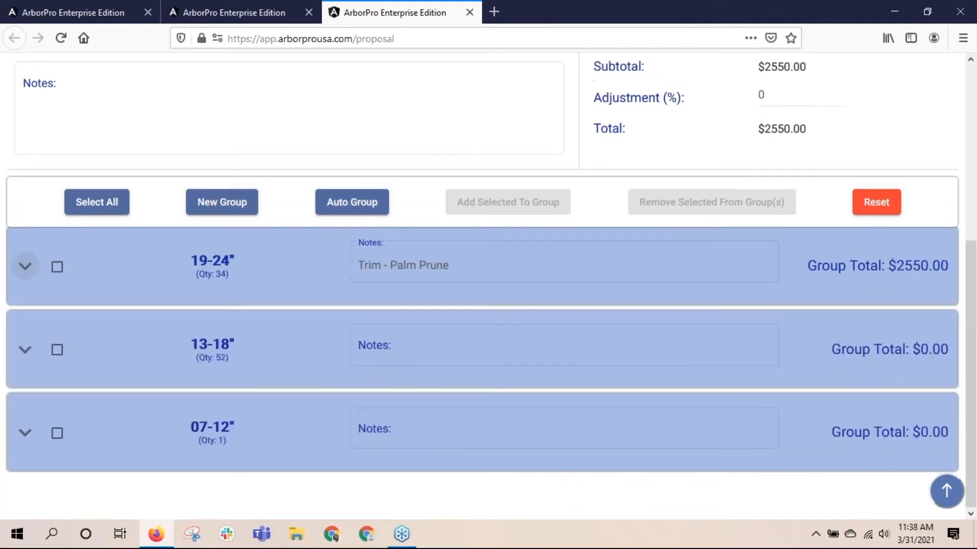
- Expand the 13-18" group and set its mass update work code to Trim and sub code to Palm Prune
{"action": "left_click", "coordinate": [24, 351]}
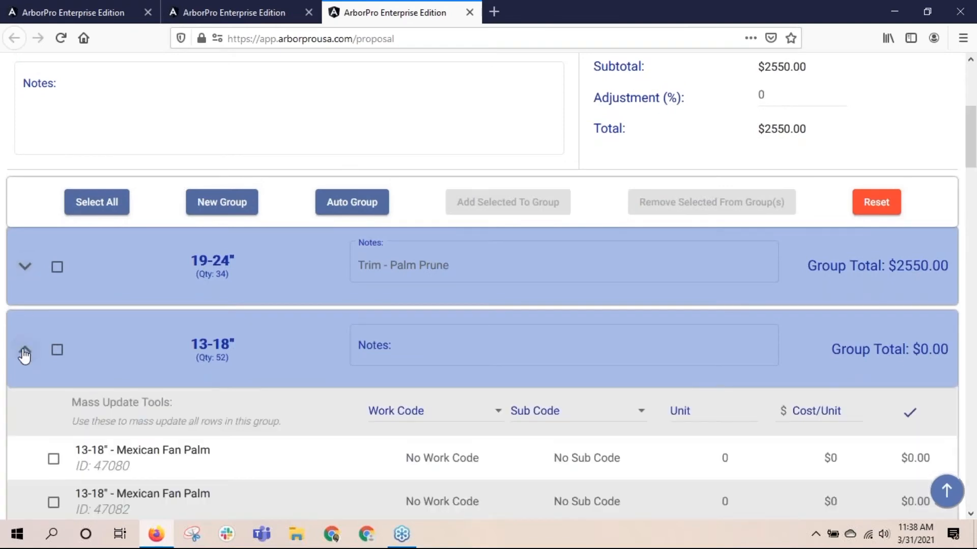
{"action": "left_click", "coordinate": [428, 413]}
{"action": "scroll", "coordinate": [425, 406], "scroll_direction": "down", "scroll_amount": 1}
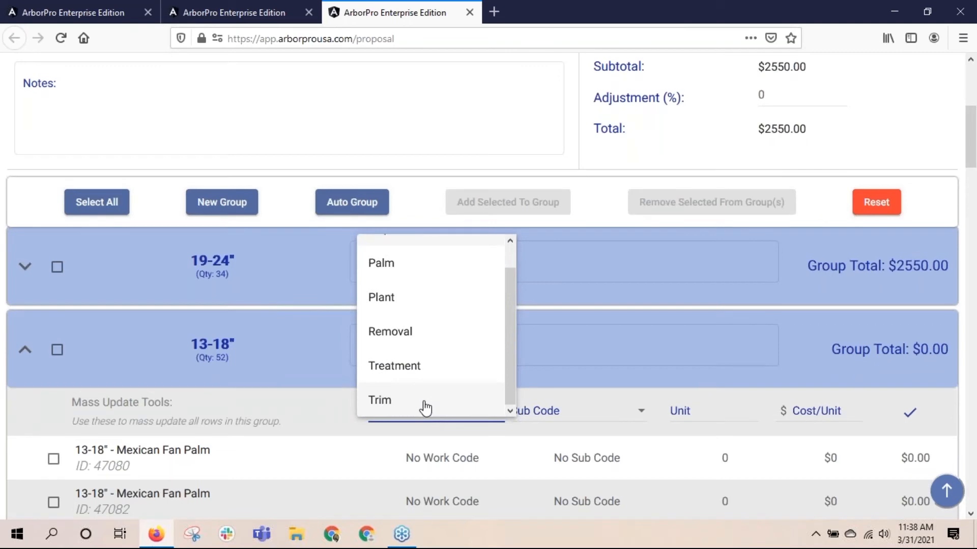
{"action": "left_click", "coordinate": [424, 404]}
{"action": "left_click", "coordinate": [539, 410]}
{"action": "scroll", "coordinate": [545, 402], "scroll_direction": "down", "scroll_amount": 3}
{"action": "left_click", "coordinate": [545, 399]}
- Set the 13-18" group's unit to 1 and cost per unit to $65, apply the mass update, and collapse the group
{"action": "type", "text": "1"}
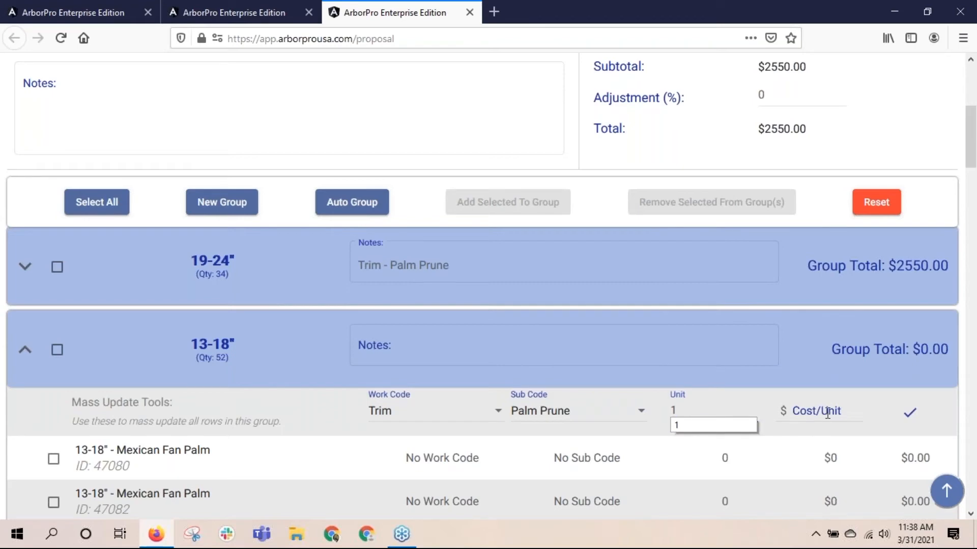
{"action": "left_click", "coordinate": [828, 413]}
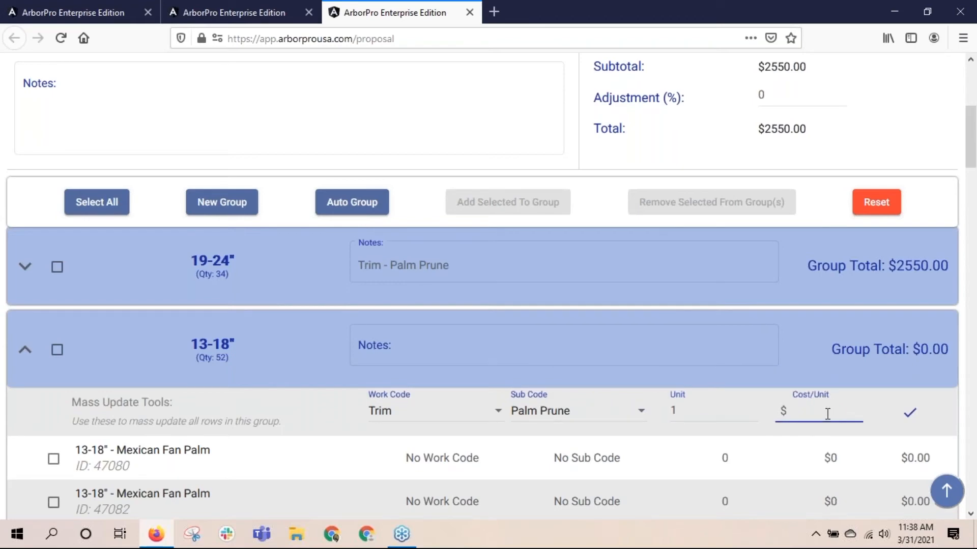
{"action": "type", "text": "65"}
{"action": "left_click", "coordinate": [909, 413]}
{"action": "scroll", "coordinate": [593, 311], "scroll_direction": "down", "scroll_amount": 2}
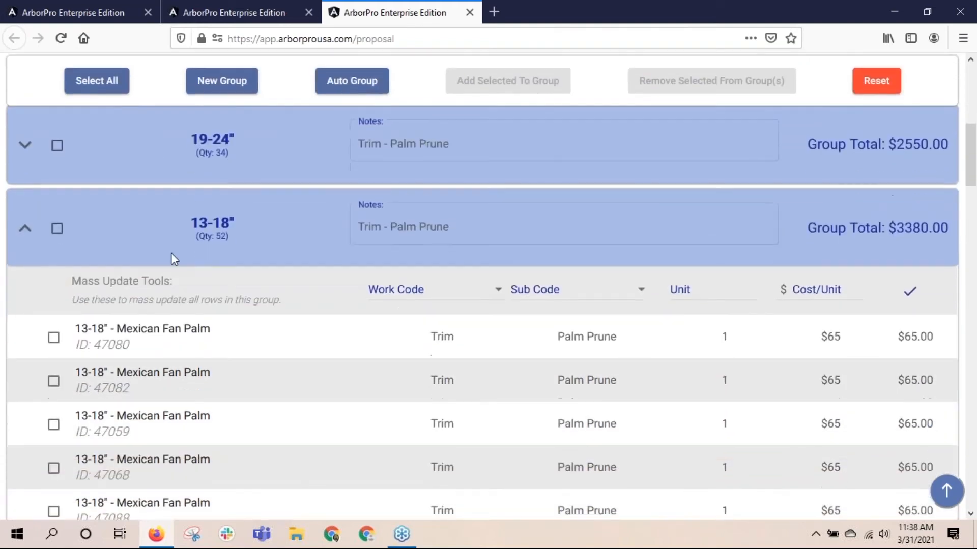
{"action": "left_click", "coordinate": [24, 231]}
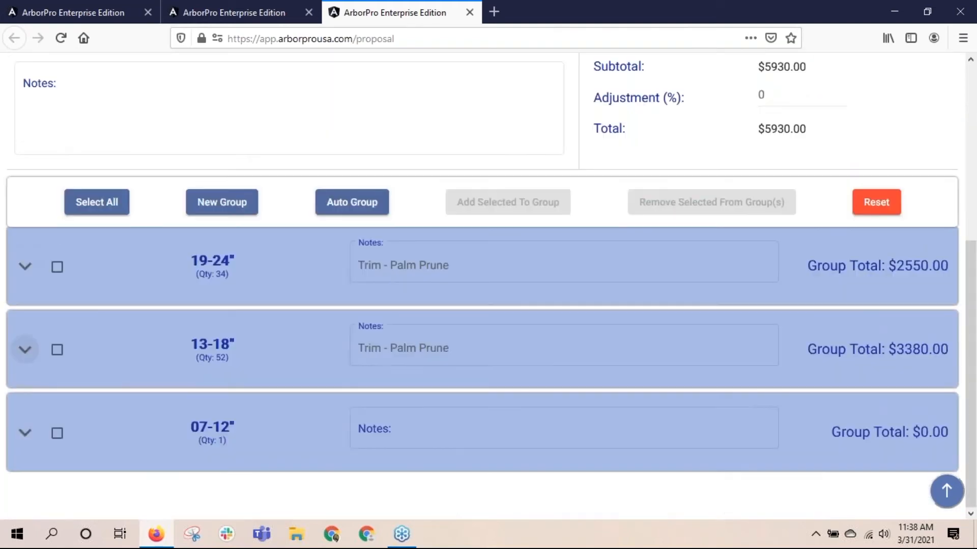
- Expand the 07-12" group and set its mass update work code to Trim and sub code to Palm Prune
{"action": "left_click", "coordinate": [23, 432]}
{"action": "scroll", "coordinate": [468, 487], "scroll_direction": "down", "scroll_amount": 1}
{"action": "scroll", "coordinate": [468, 488], "scroll_direction": "down", "scroll_amount": 2}
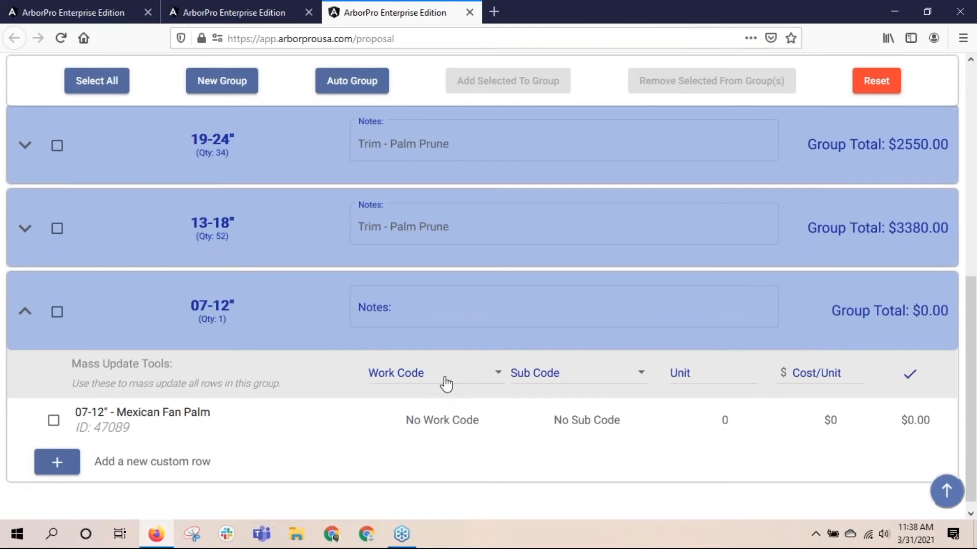
{"action": "left_click", "coordinate": [449, 379]}
{"action": "scroll", "coordinate": [448, 364], "scroll_direction": "down", "scroll_amount": 1}
{"action": "left_click", "coordinate": [452, 363]}
{"action": "left_click", "coordinate": [563, 374]}
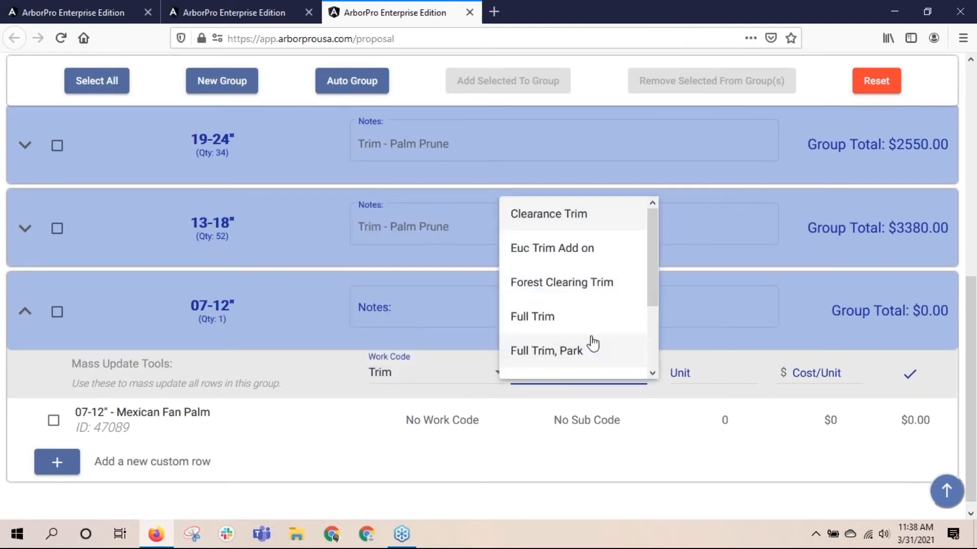
{"action": "scroll", "coordinate": [573, 341], "scroll_direction": "down", "scroll_amount": 2}
{"action": "left_click", "coordinate": [568, 360]}
- Set the 07-12" group's unit to 1 and cost per unit to $50, apply the mass update, and collapse the group
{"action": "left_click", "coordinate": [681, 371]}
{"action": "type", "text": "1"}
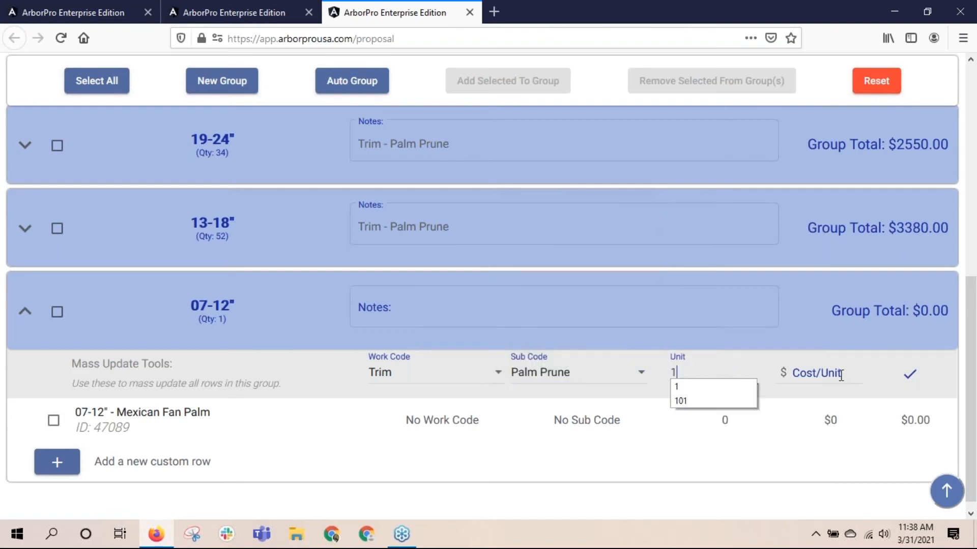
{"action": "left_click", "coordinate": [841, 375]}
{"action": "type", "text": "50"}
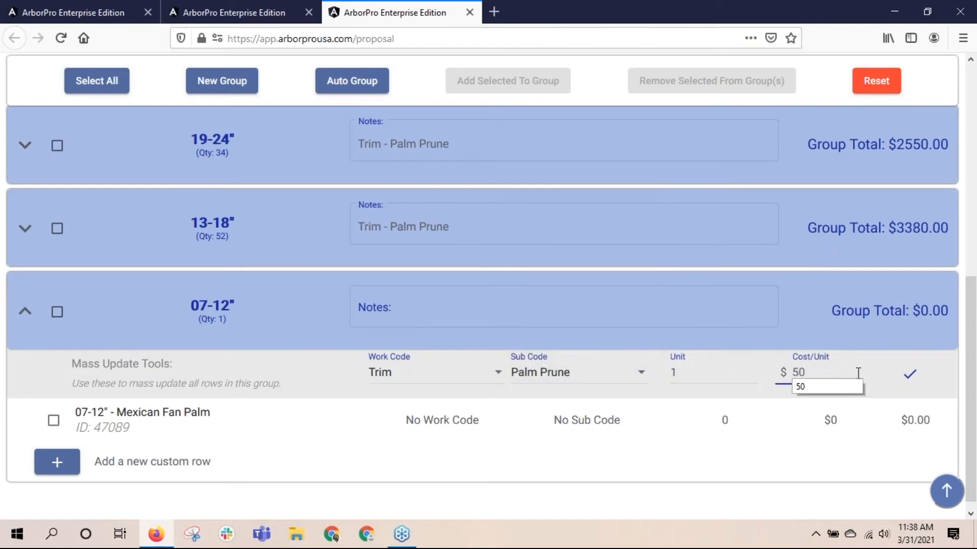
{"action": "left_click", "coordinate": [905, 373]}
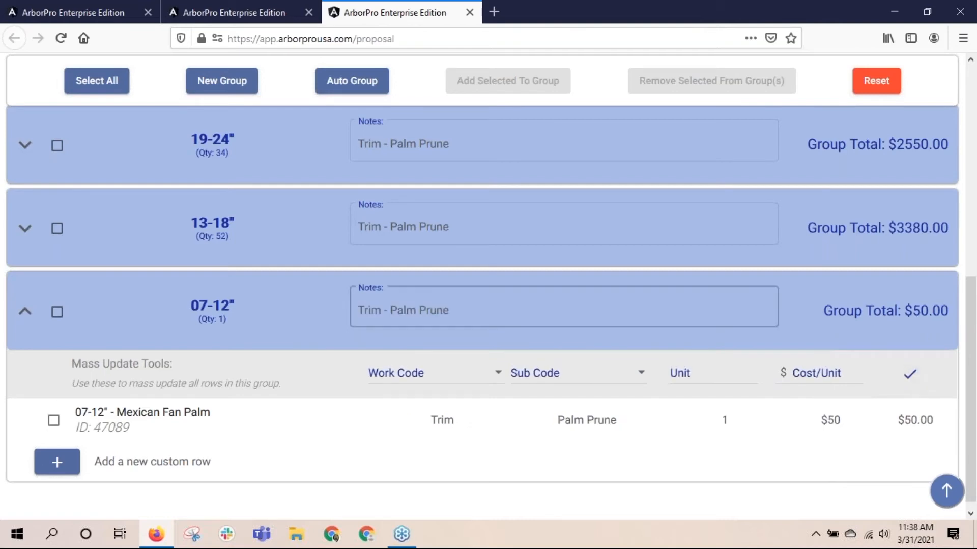
{"action": "left_click", "coordinate": [25, 311]}
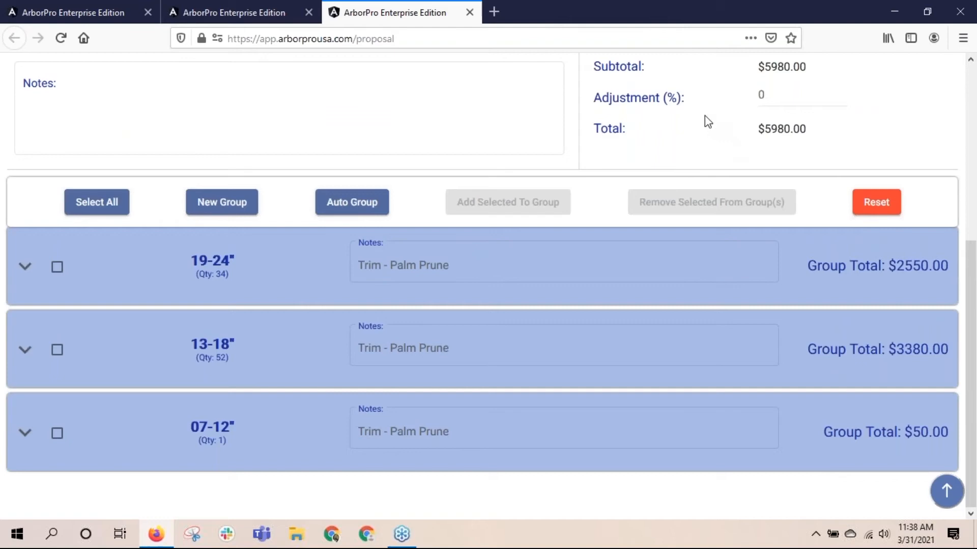
- Try a 10% adjustment on the proposal total and clear the adjustment value again
{"action": "double_click", "coordinate": [761, 95]}
{"action": "type", "text": "10"}
{"action": "key", "text": "BackSpace"}
{"action": "key", "text": "BackSpace"}
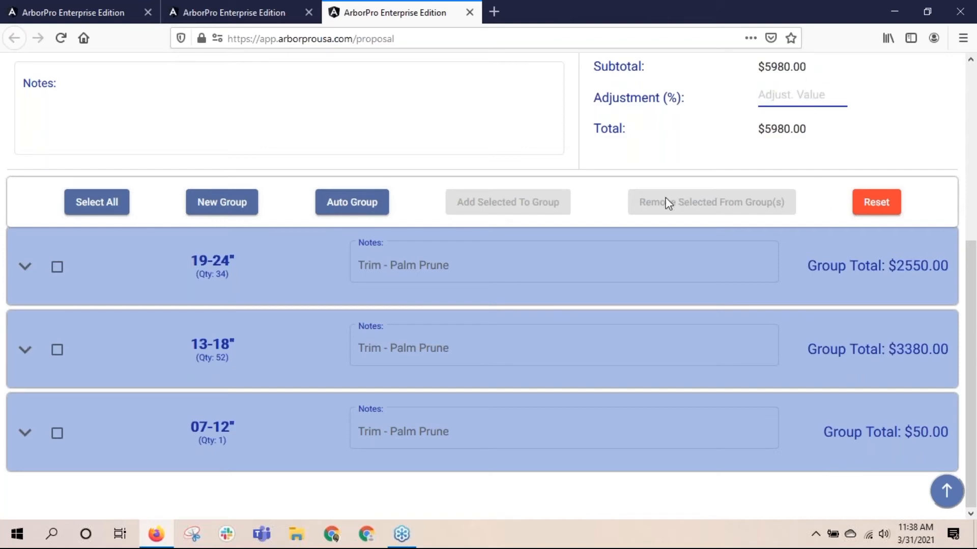
- Preview the proposal's printout in portrait orientation and leave the print preview without saving
{"action": "key", "text": "ctrl+p"}
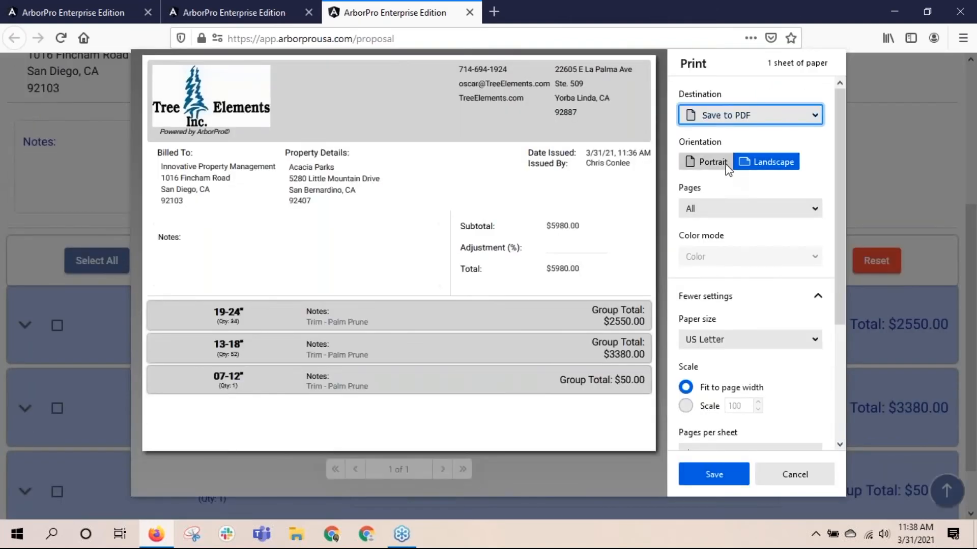
{"action": "left_click", "coordinate": [726, 163]}
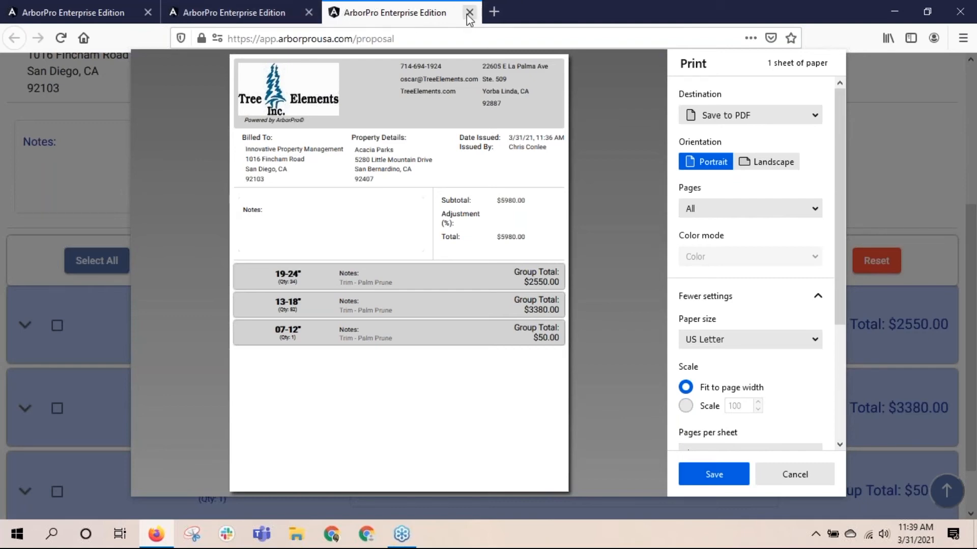
{"action": "left_click", "coordinate": [794, 483]}
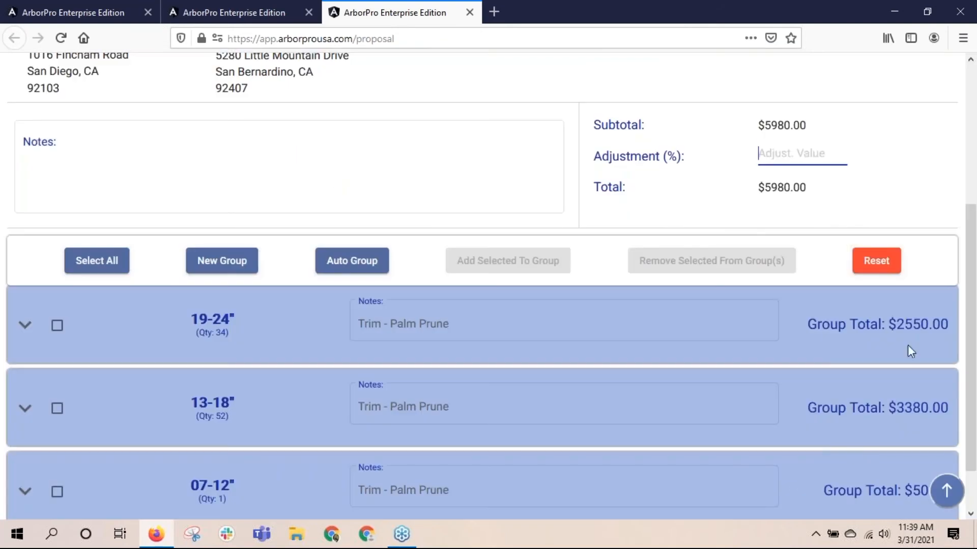
- Close the proposal, its Proposals Pane and that property map's browser tab to return to the remaining inventory map
{"action": "left_click", "coordinate": [469, 13]}
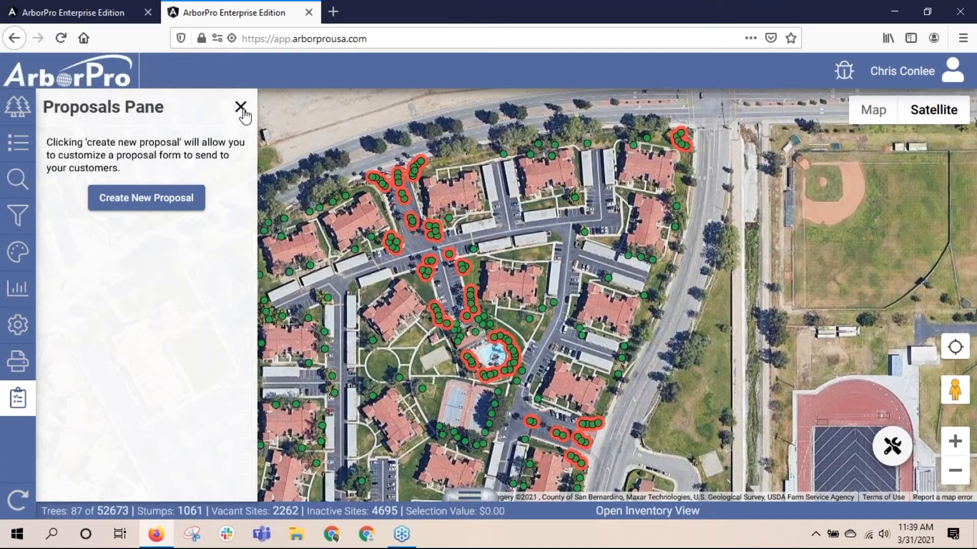
{"action": "left_click", "coordinate": [240, 107]}
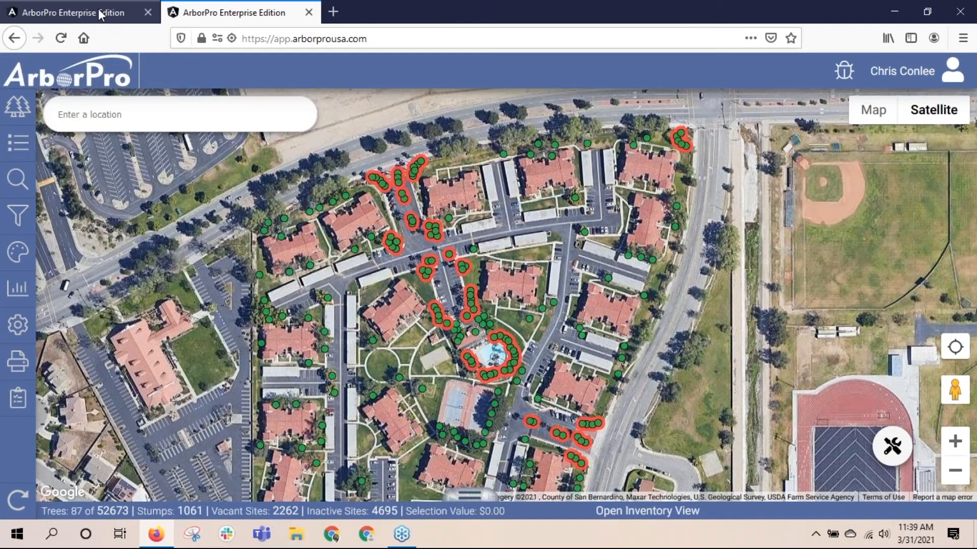
{"action": "left_click", "coordinate": [308, 12]}
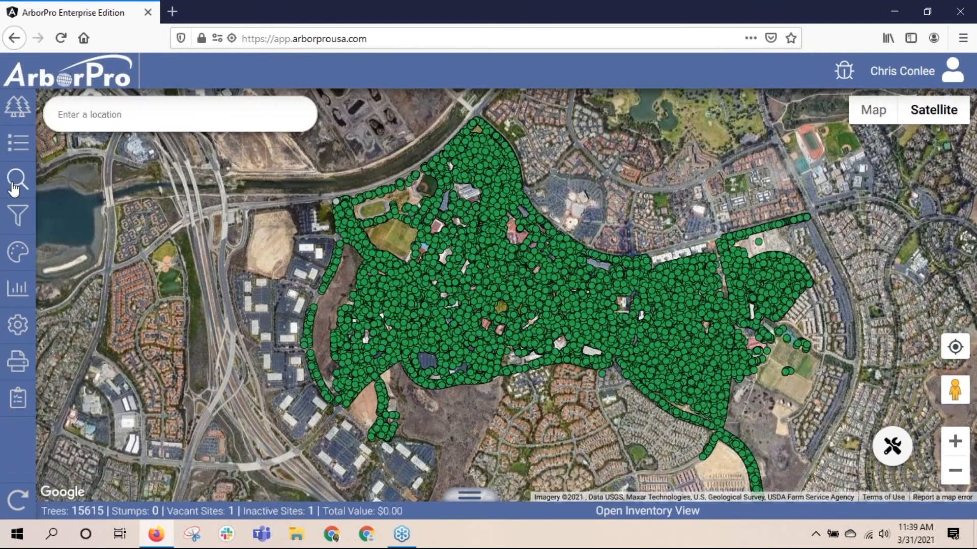
- Open the map options in the preferences and review the map and inventory highlight color pickers
{"action": "left_click", "coordinate": [18, 328]}
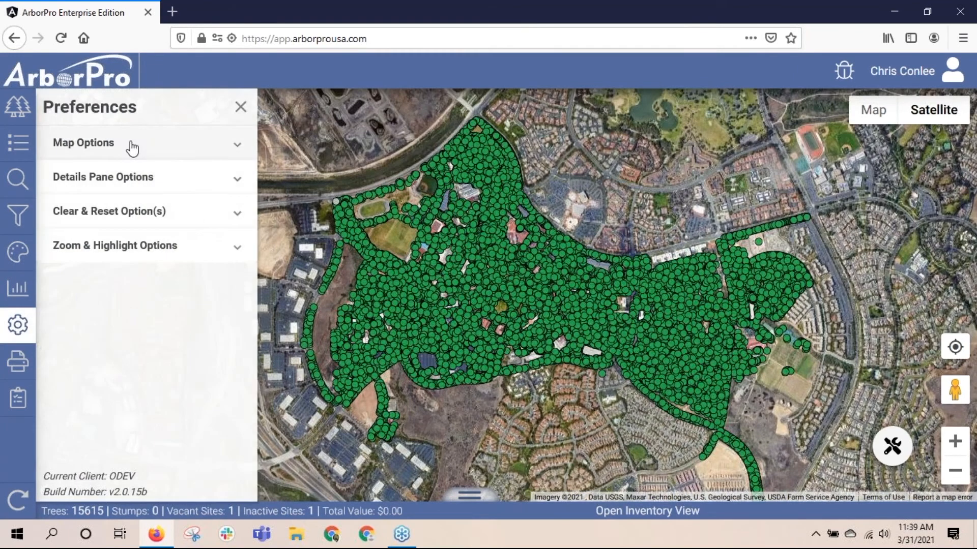
{"action": "left_click", "coordinate": [132, 148]}
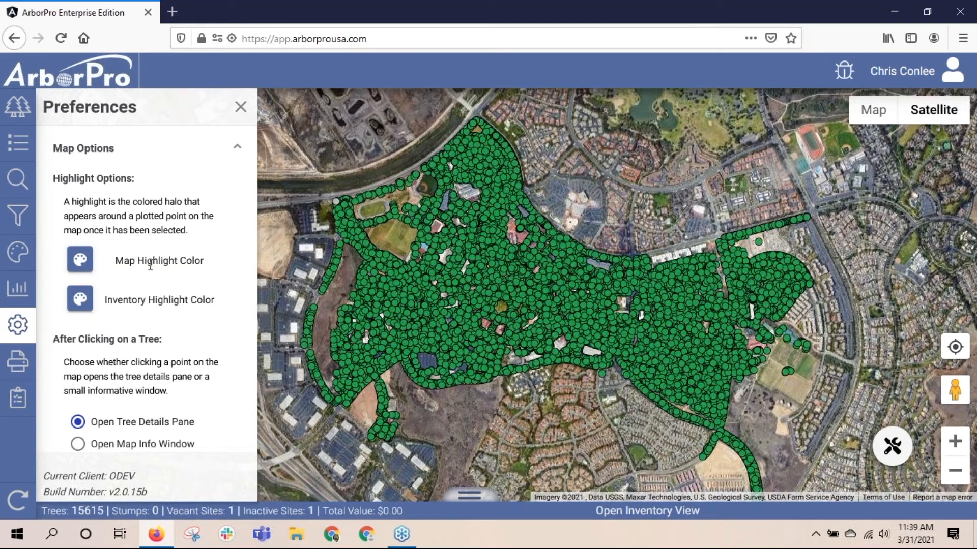
{"action": "left_click", "coordinate": [79, 260]}
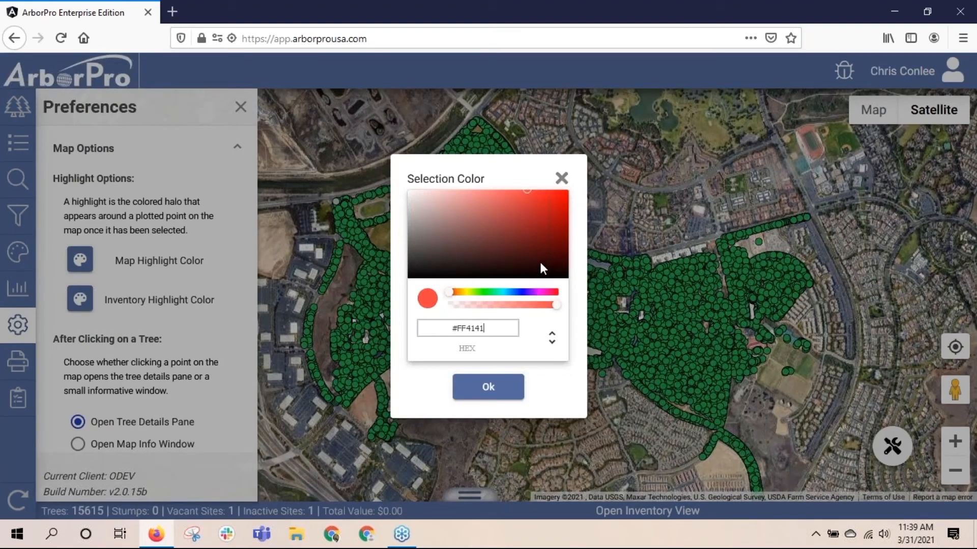
{"action": "left_click", "coordinate": [561, 178]}
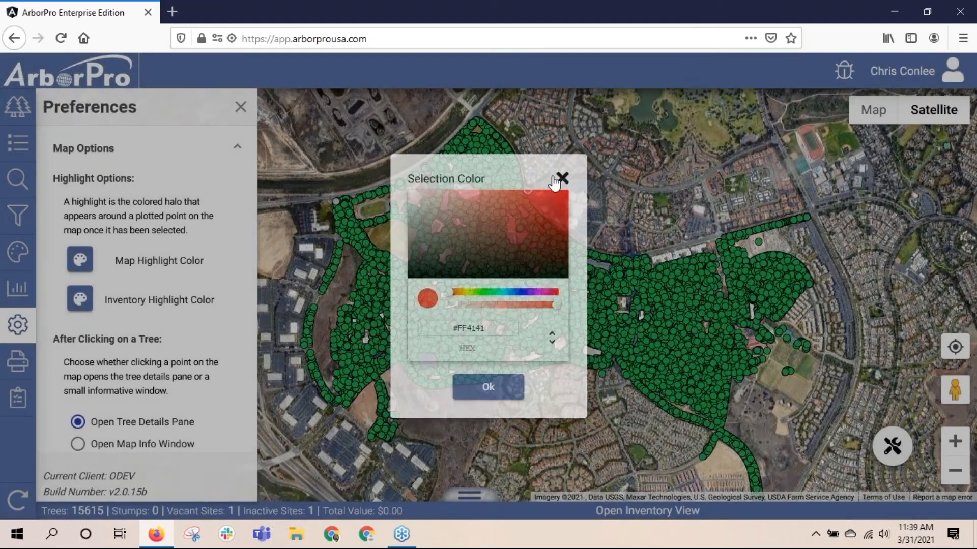
{"action": "left_click", "coordinate": [90, 302]}
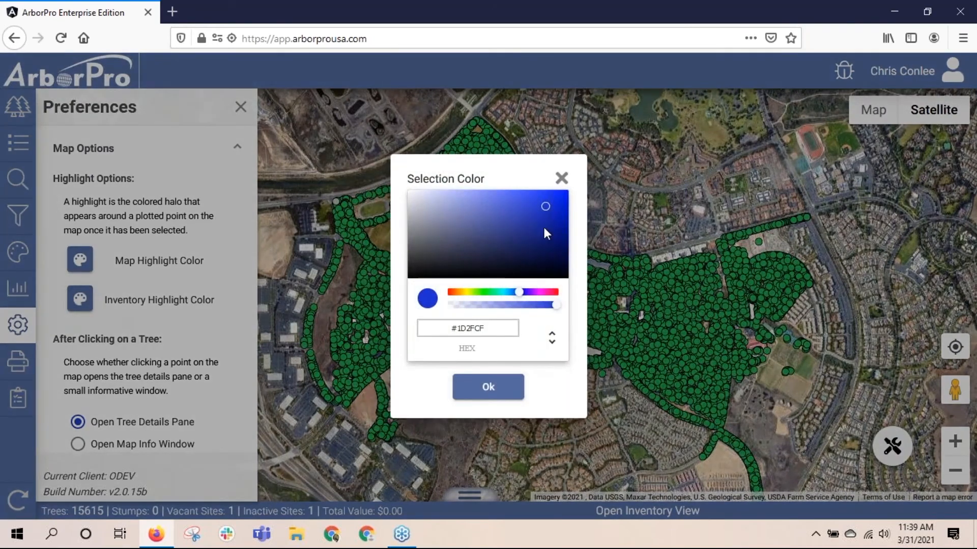
{"action": "left_click", "coordinate": [463, 391]}
- Set tree selection on the map to open the map info window and close the preferences
{"action": "scroll", "coordinate": [191, 295], "scroll_direction": "down", "scroll_amount": 3}
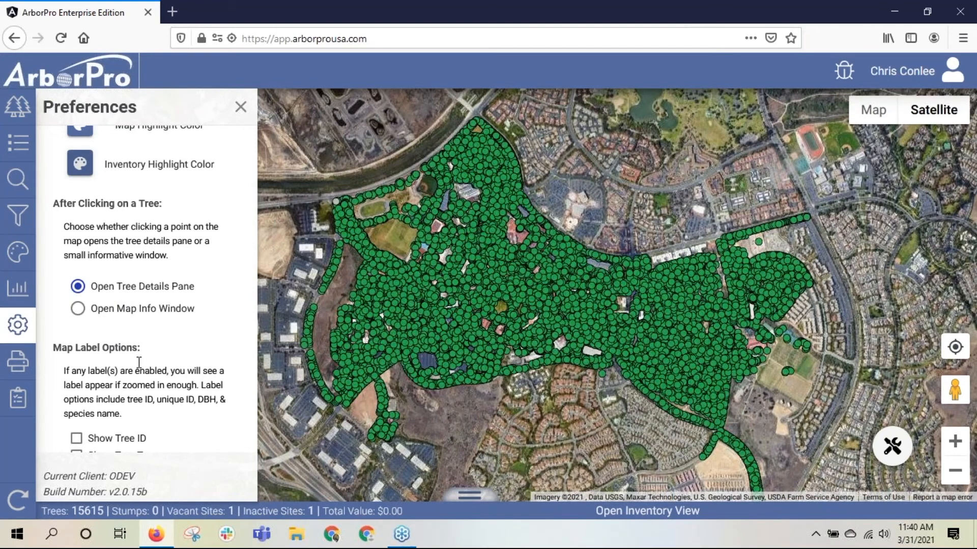
{"action": "left_click", "coordinate": [78, 309]}
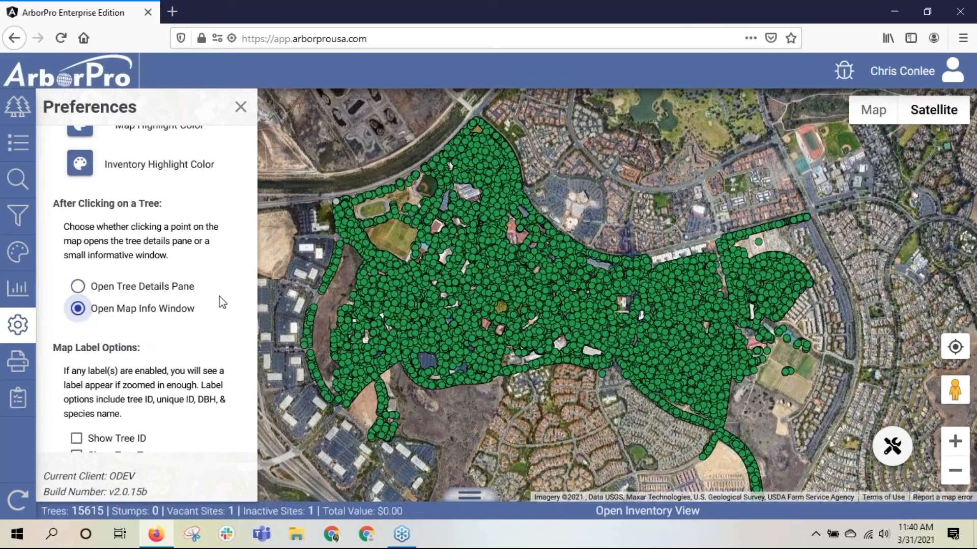
{"action": "left_click", "coordinate": [241, 108]}
- View the info windows of three street trees along Bison Ave, and check the last tree's full details
{"action": "scroll", "coordinate": [347, 417], "scroll_direction": "up", "scroll_amount": 3}
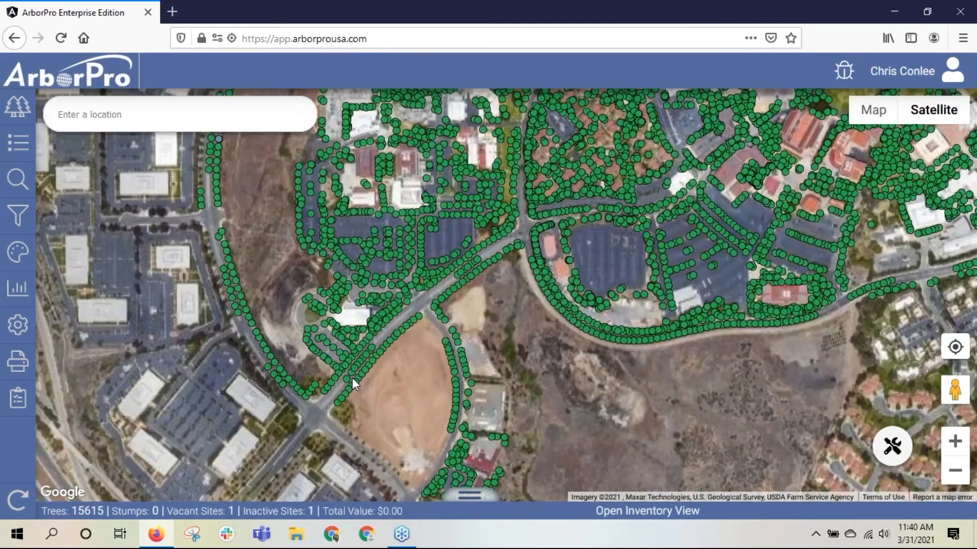
{"action": "scroll", "coordinate": [352, 377], "scroll_direction": "up", "scroll_amount": 2}
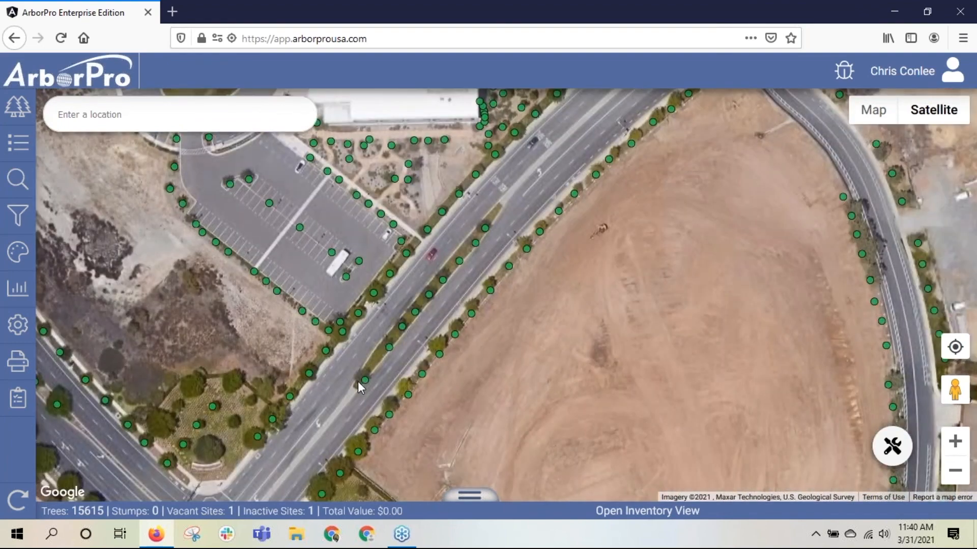
{"action": "left_click", "coordinate": [389, 347]}
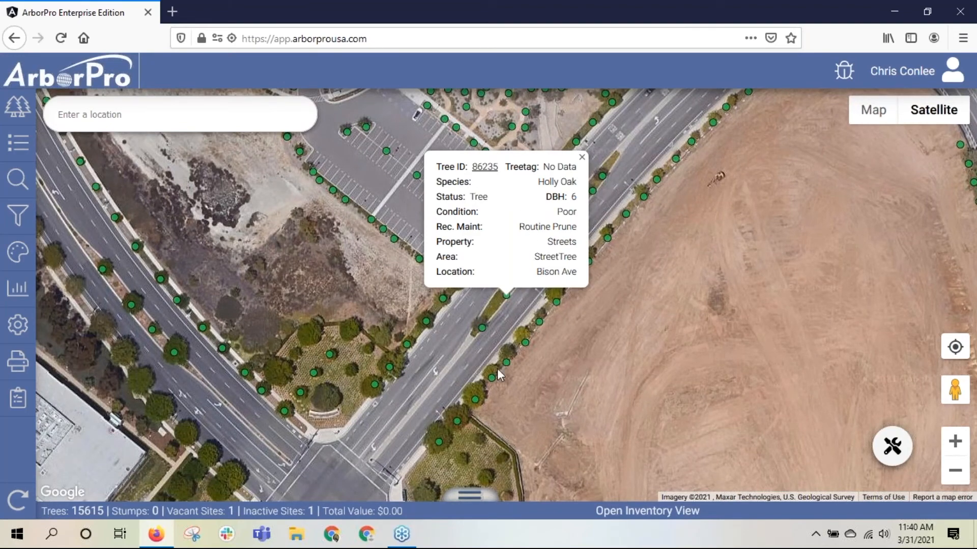
{"action": "left_click", "coordinate": [539, 323]}
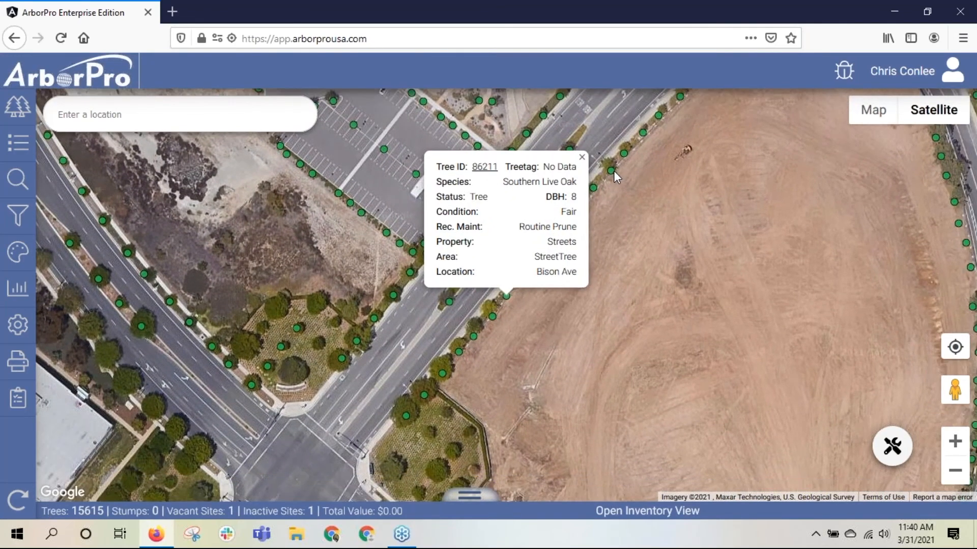
{"action": "left_click", "coordinate": [612, 171]}
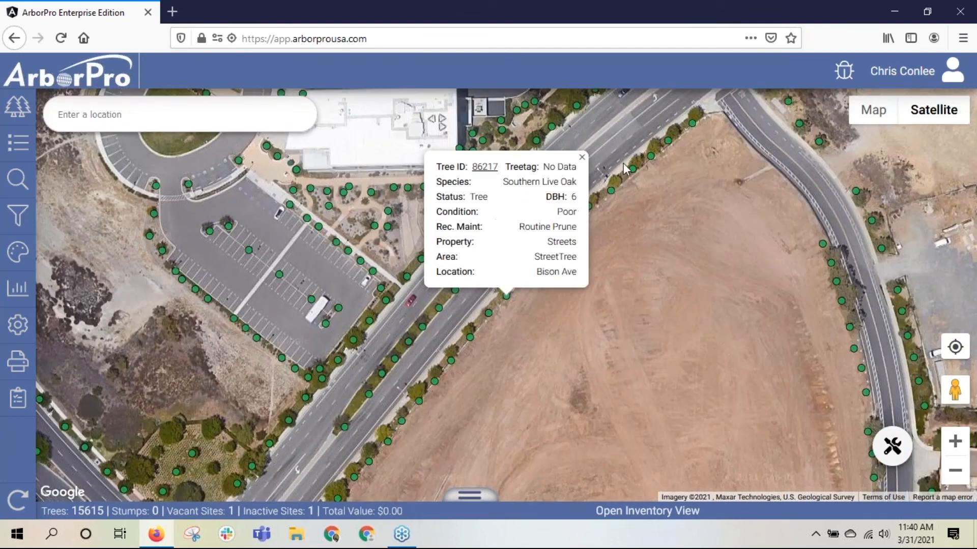
{"action": "left_click", "coordinate": [483, 168]}
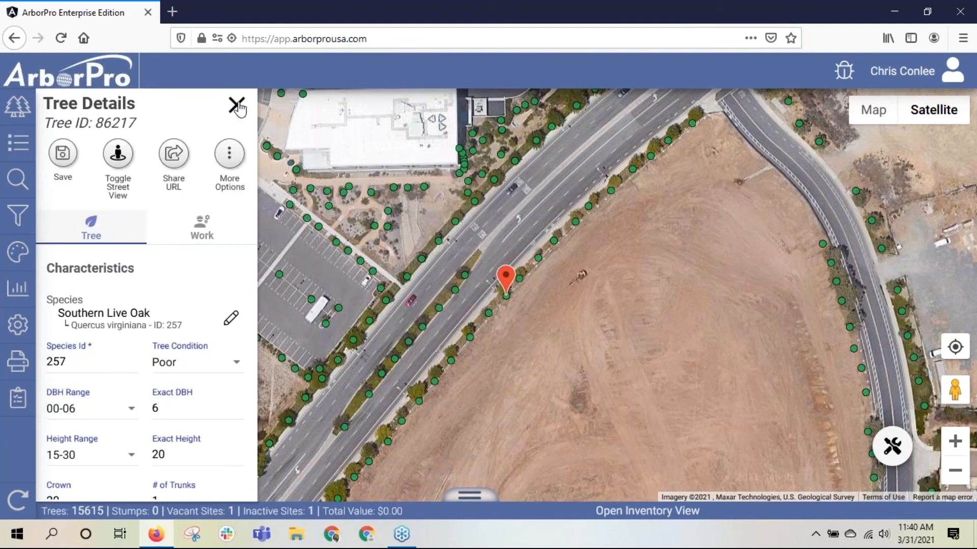
{"action": "left_click", "coordinate": [235, 105]}
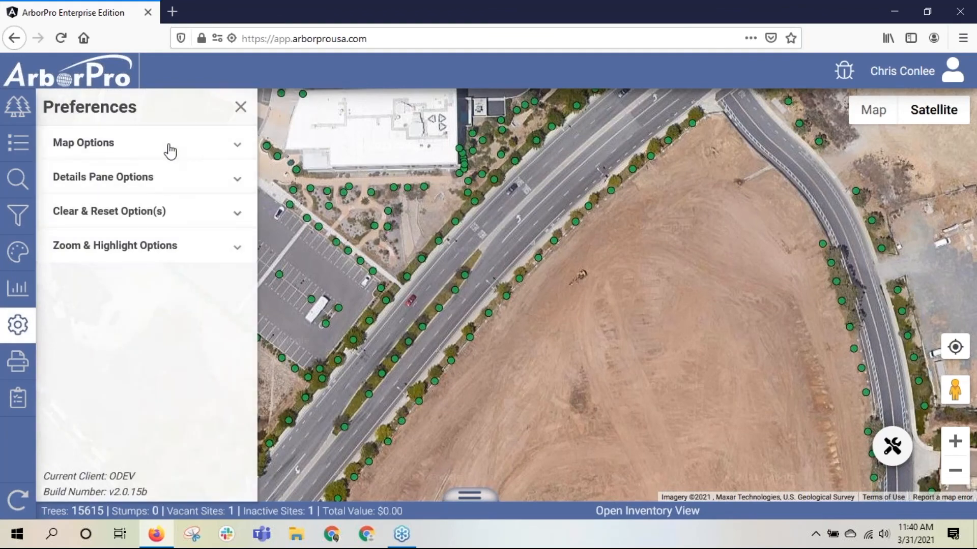
- Enable the Tree ID and Species Common map labels in the preferences' map options
{"action": "left_click", "coordinate": [167, 145]}
{"action": "scroll", "coordinate": [154, 201], "scroll_direction": "down", "scroll_amount": 3}
{"action": "scroll", "coordinate": [154, 201], "scroll_direction": "down", "scroll_amount": 3}
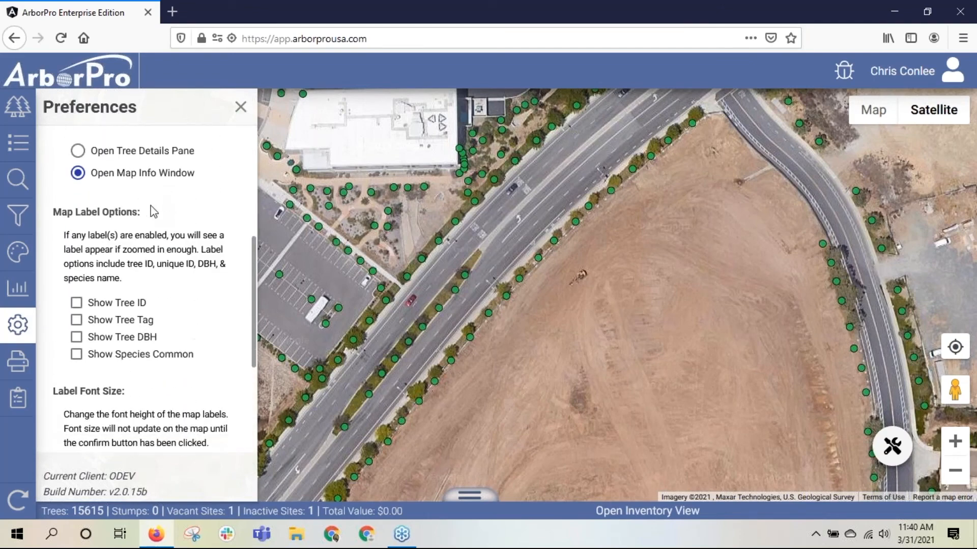
{"action": "left_click", "coordinate": [78, 303]}
{"action": "left_click", "coordinate": [77, 354]}
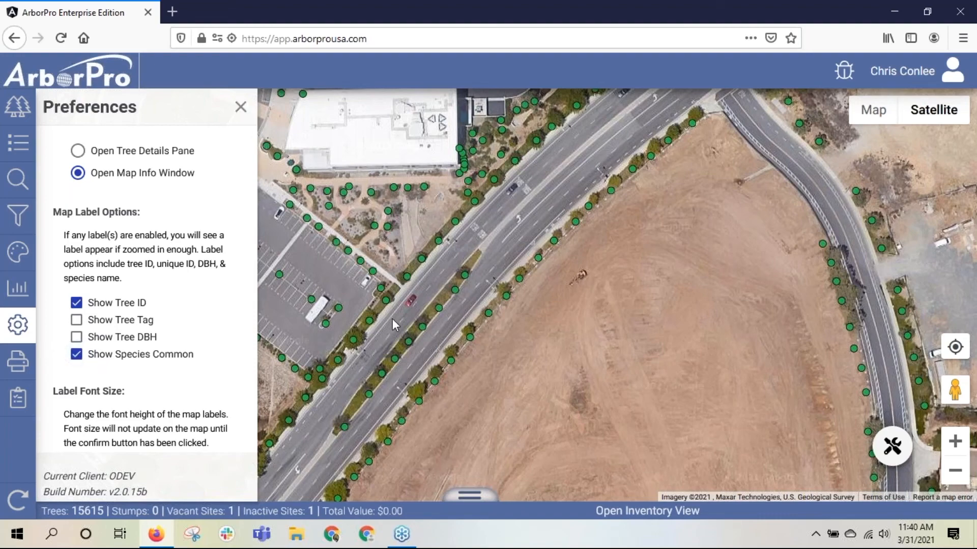
- Check the tree labels along the road, try a 26 px label font size on the map, and restore it to 16 px
{"action": "scroll", "coordinate": [421, 322], "scroll_direction": "up", "scroll_amount": 2}
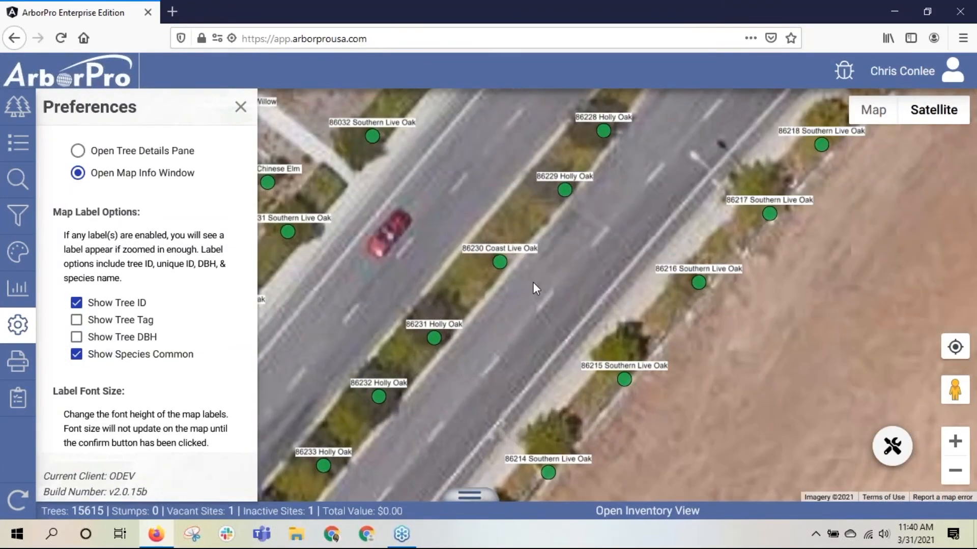
{"action": "scroll", "coordinate": [533, 283], "scroll_direction": "down", "scroll_amount": 1}
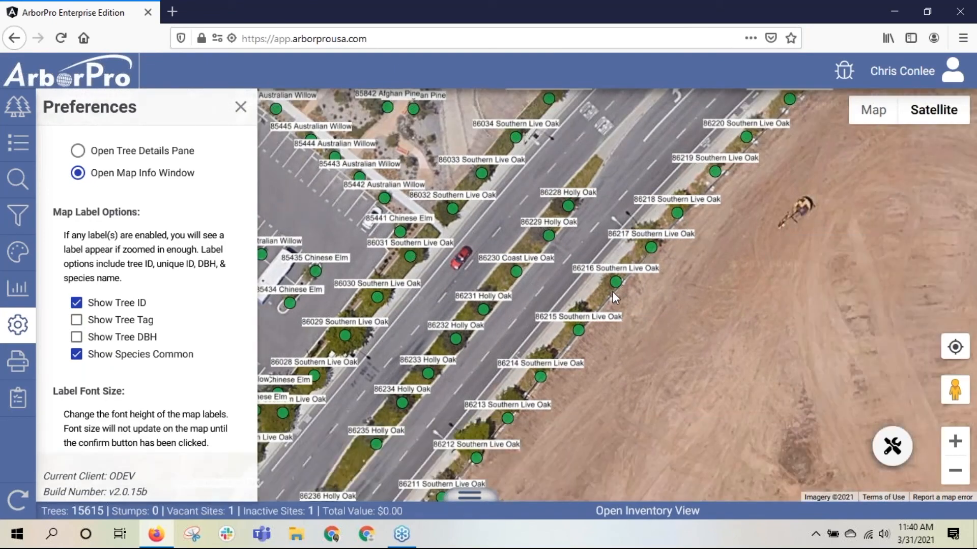
{"action": "scroll", "coordinate": [612, 291], "scroll_direction": "down", "scroll_amount": 1}
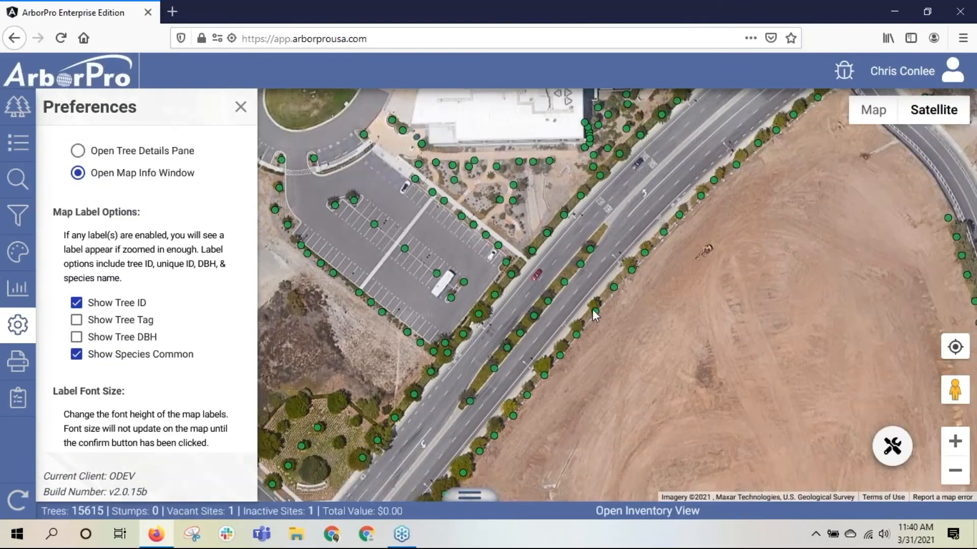
{"action": "scroll", "coordinate": [595, 314], "scroll_direction": "up", "scroll_amount": 1}
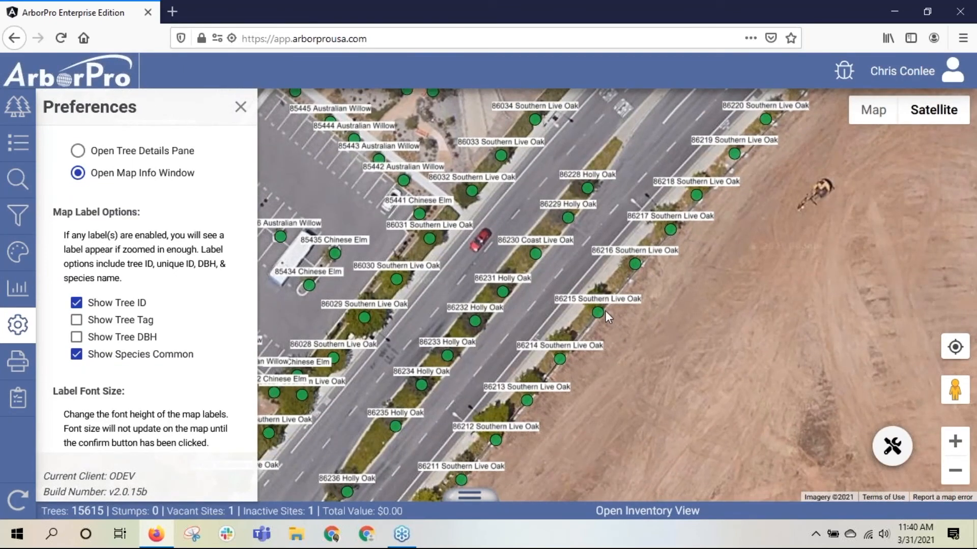
{"action": "scroll", "coordinate": [179, 386], "scroll_direction": "down", "scroll_amount": 2}
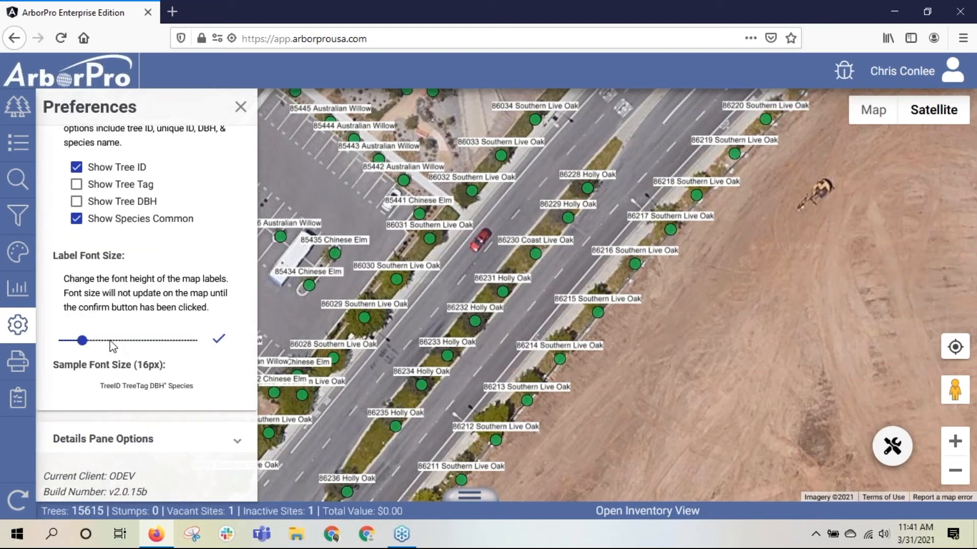
{"action": "left_click", "coordinate": [140, 340]}
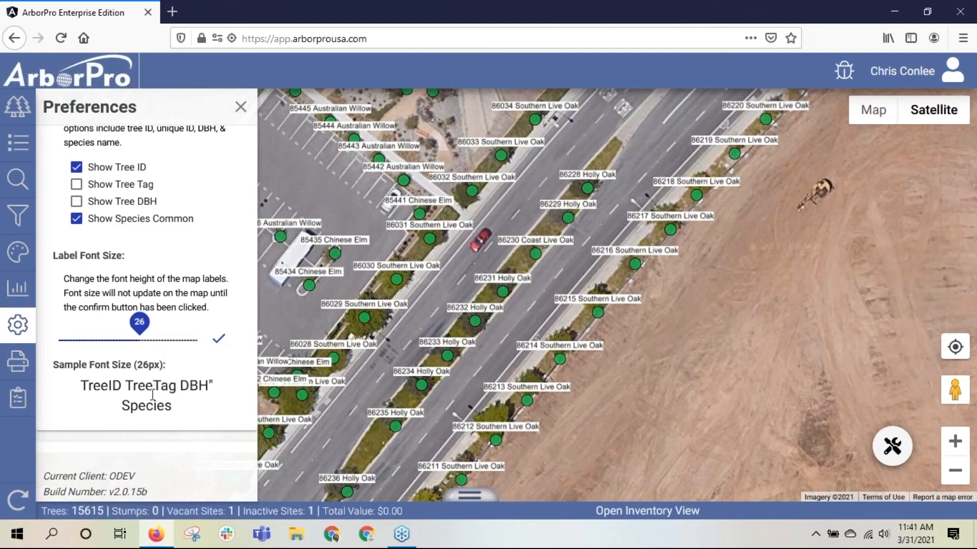
{"action": "left_click", "coordinate": [218, 339]}
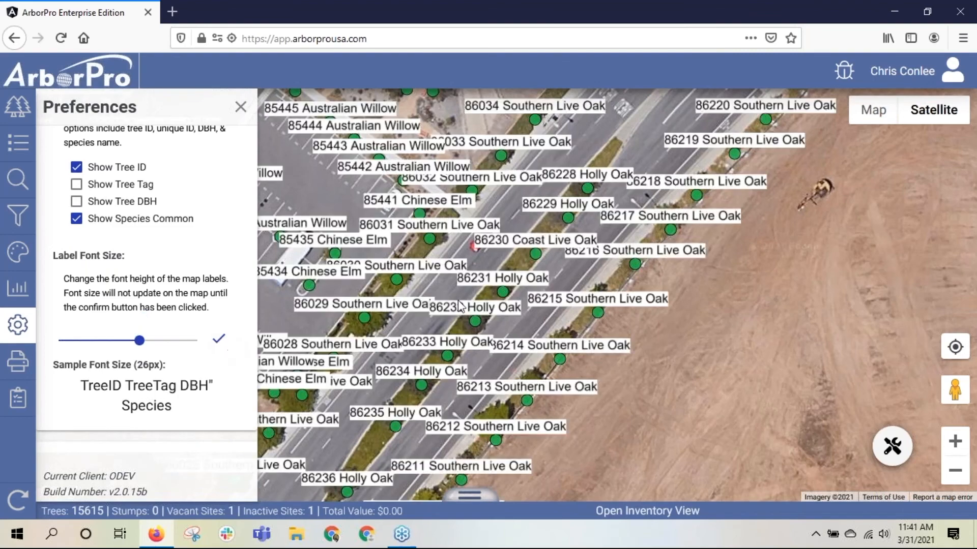
{"action": "left_click", "coordinate": [84, 341]}
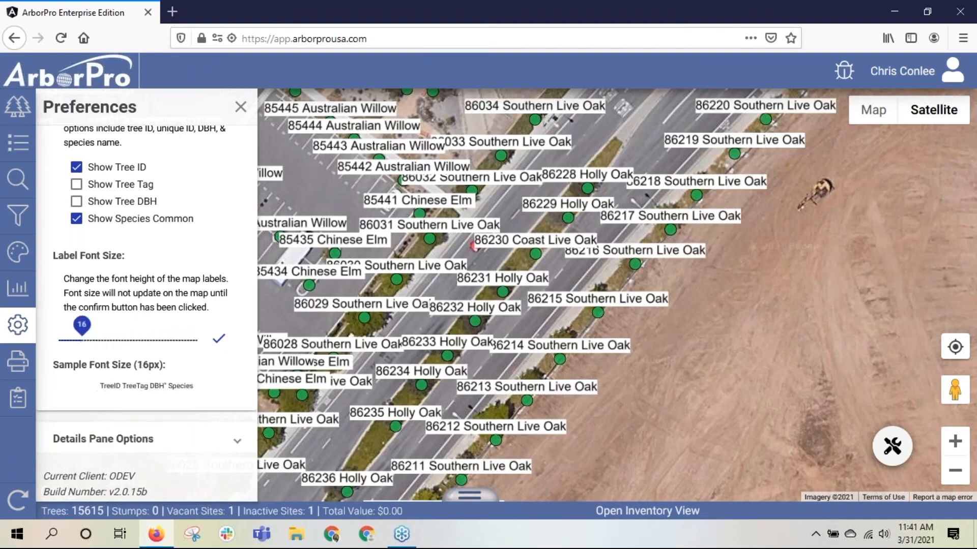
{"action": "left_click", "coordinate": [219, 341]}
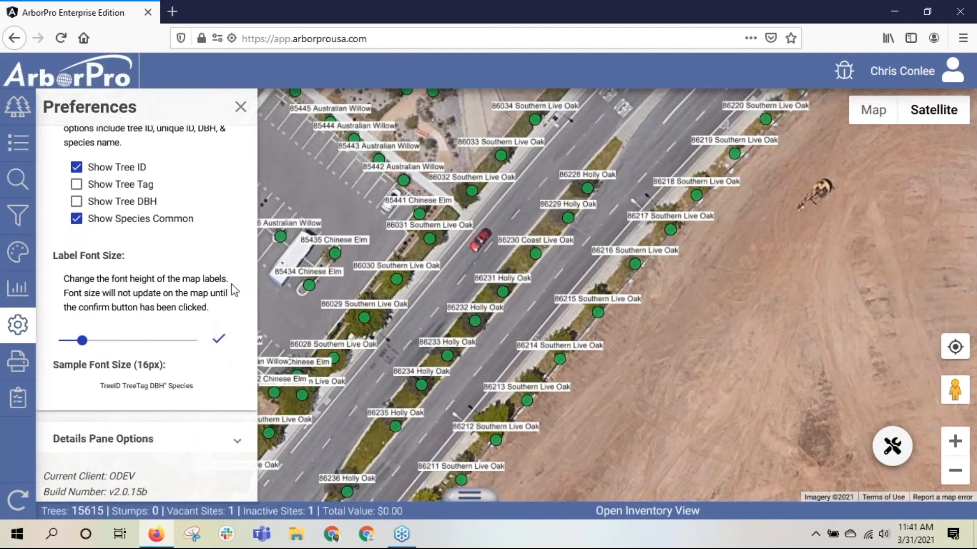
- Leave the map options and reset all settings to the default configuration in the Clear & Reset options, confirming the reset
{"action": "scroll", "coordinate": [233, 290], "scroll_direction": "down", "scroll_amount": 2}
{"action": "scroll", "coordinate": [225, 217], "scroll_direction": "up", "scroll_amount": 10}
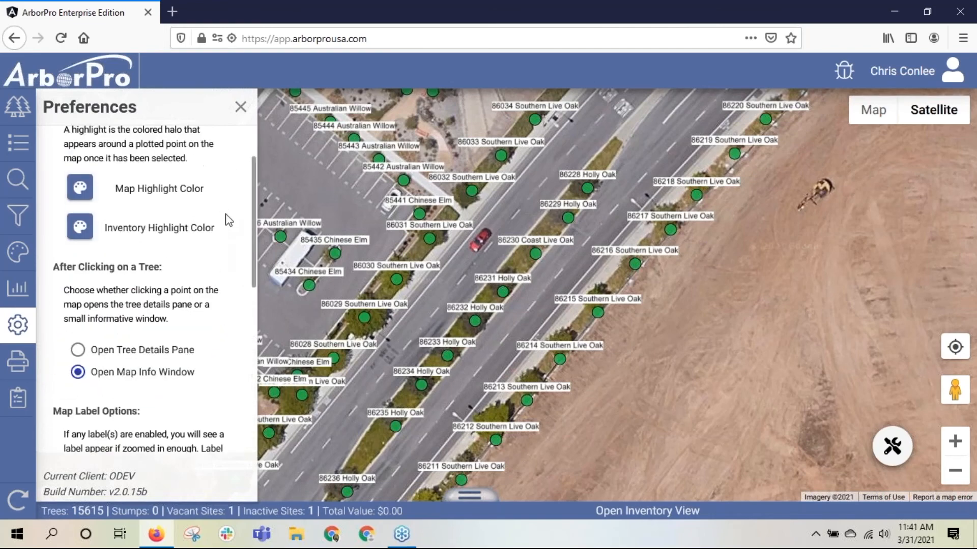
{"action": "left_click", "coordinate": [237, 152]}
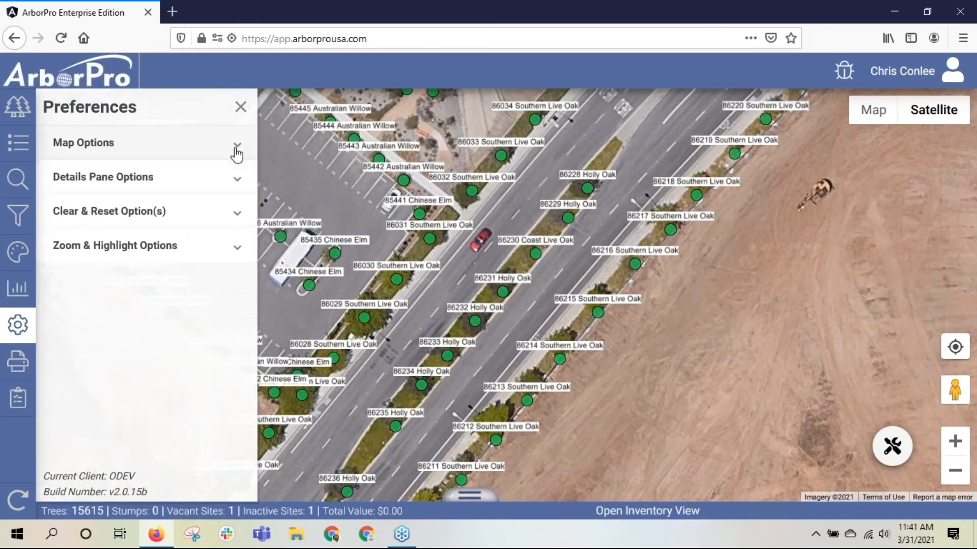
{"action": "left_click", "coordinate": [174, 215]}
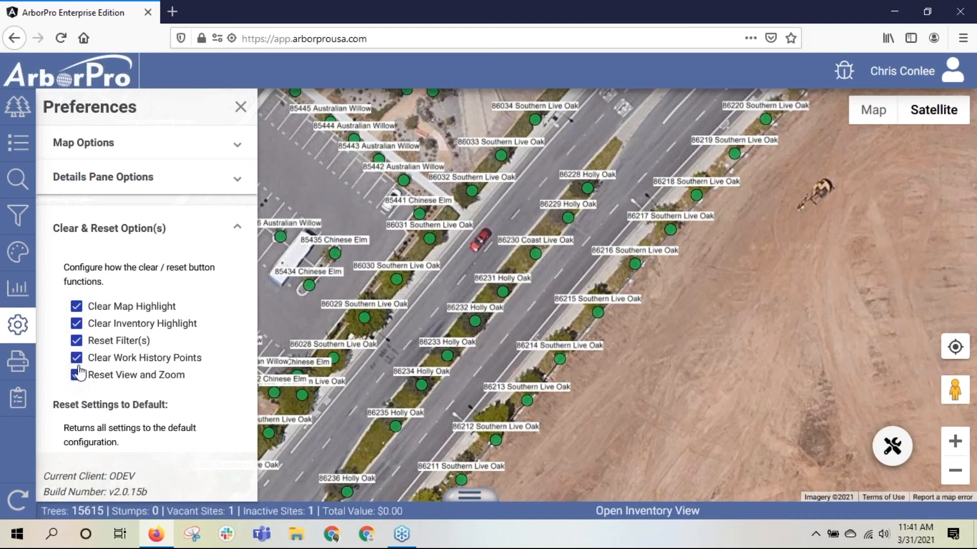
{"action": "scroll", "coordinate": [109, 351], "scroll_direction": "down", "scroll_amount": 3}
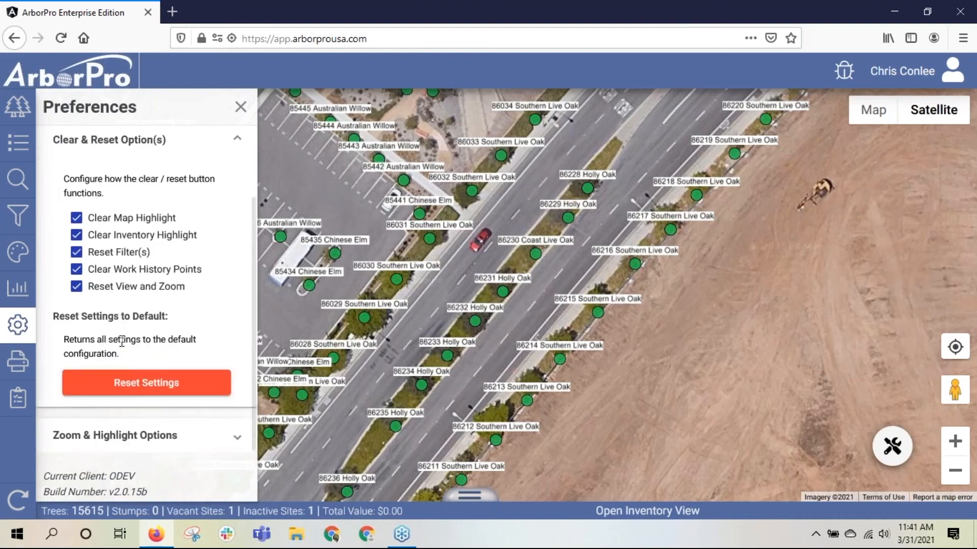
{"action": "left_click", "coordinate": [128, 382]}
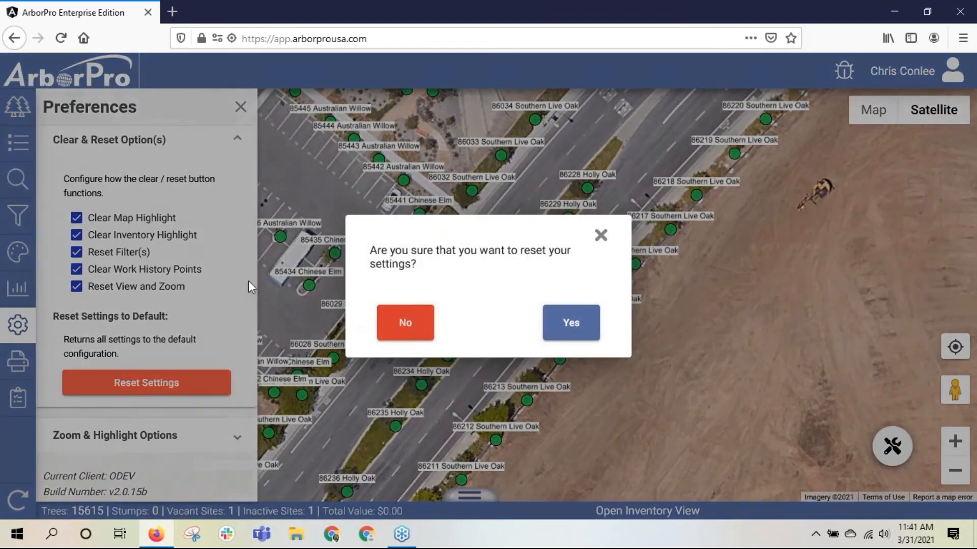
{"action": "left_click", "coordinate": [571, 323]}
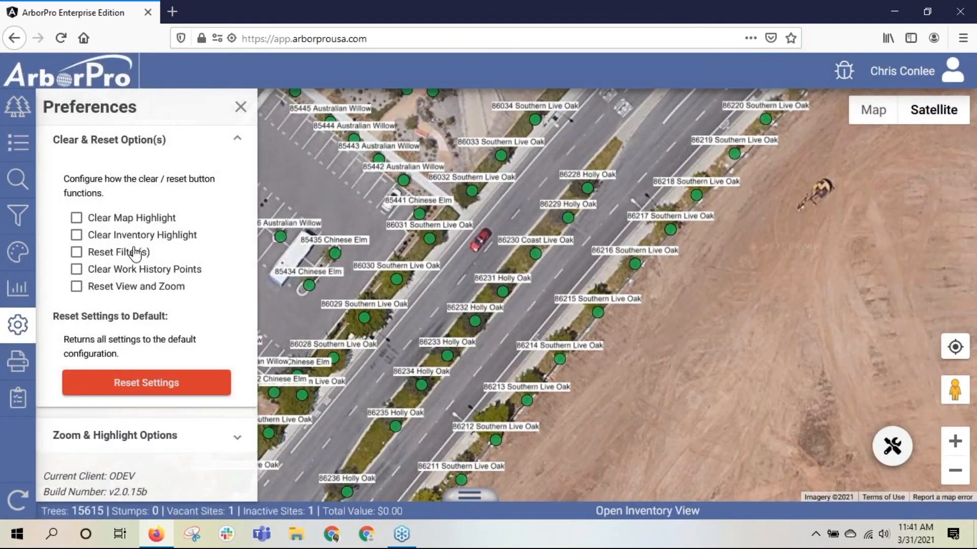
- Enable clearing of map highlight, inventory highlight and work history points, plus resetting of filters and of view and zoom
{"action": "scroll", "coordinate": [142, 283], "scroll_direction": "up", "scroll_amount": 3}
{"action": "scroll", "coordinate": [144, 287], "scroll_direction": "down", "scroll_amount": 3}
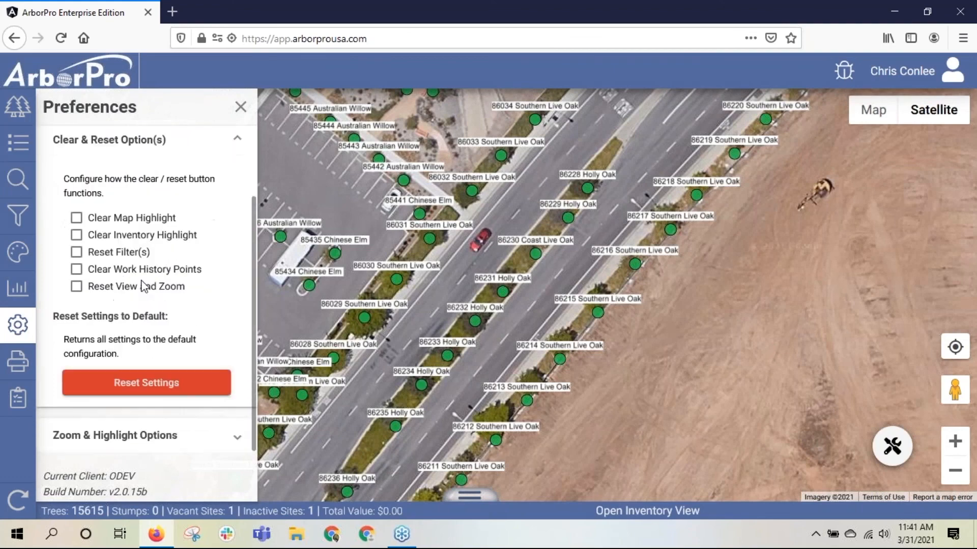
{"action": "left_click", "coordinate": [77, 218]}
{"action": "left_click", "coordinate": [77, 235]}
{"action": "left_click", "coordinate": [77, 252]}
{"action": "left_click", "coordinate": [76, 269]}
{"action": "left_click", "coordinate": [76, 286]}
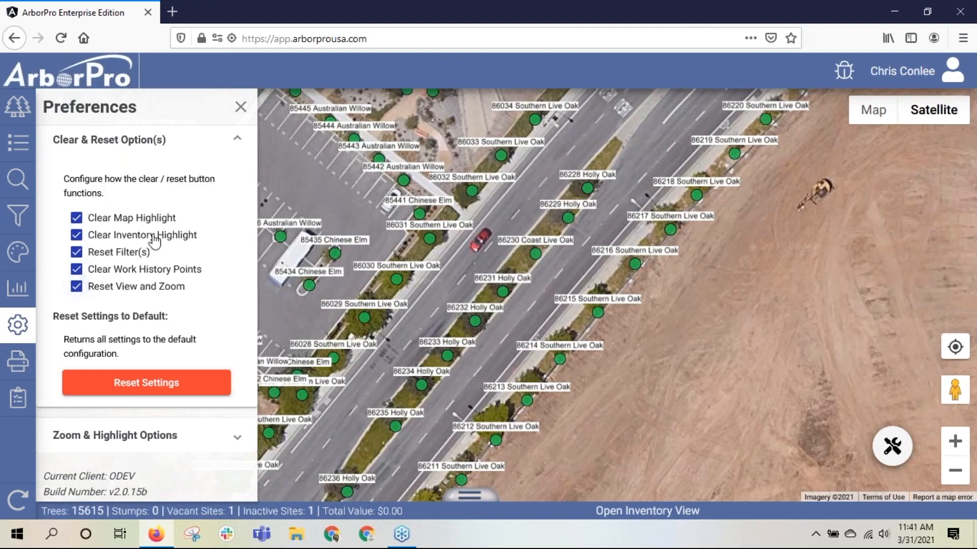
- Review the Zoom & Highlight options for the Properties and Work History panes, and close the preferences
{"action": "left_click", "coordinate": [239, 144]}
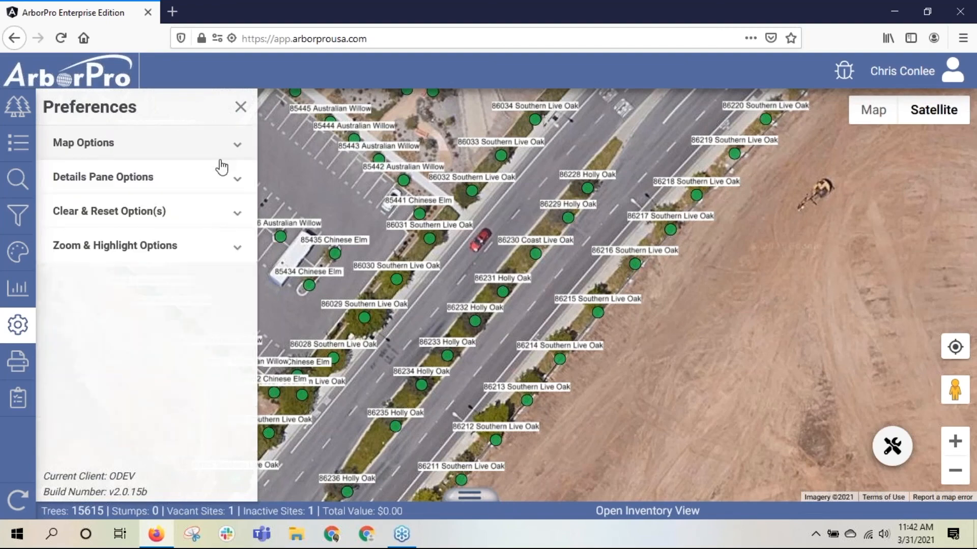
{"action": "left_click", "coordinate": [224, 246]}
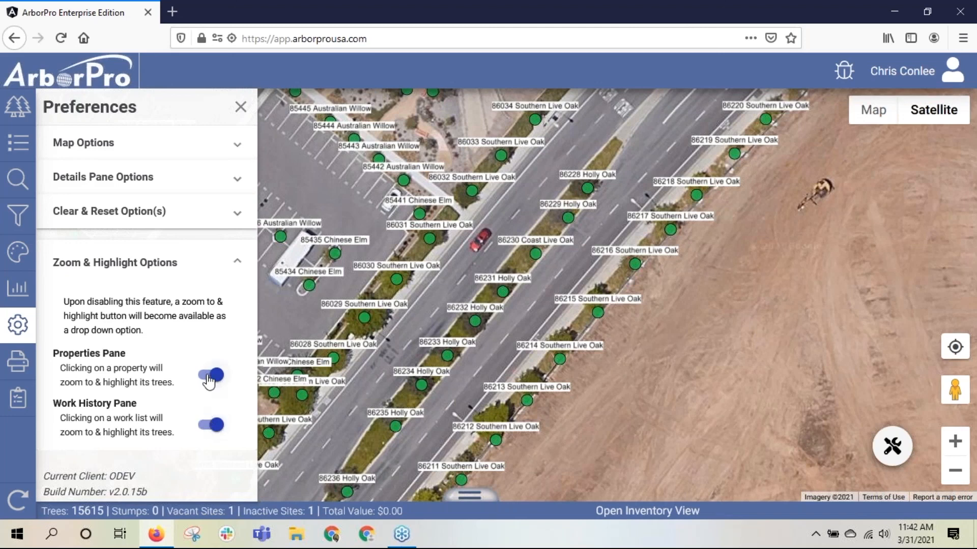
{"action": "left_click", "coordinate": [240, 107]}
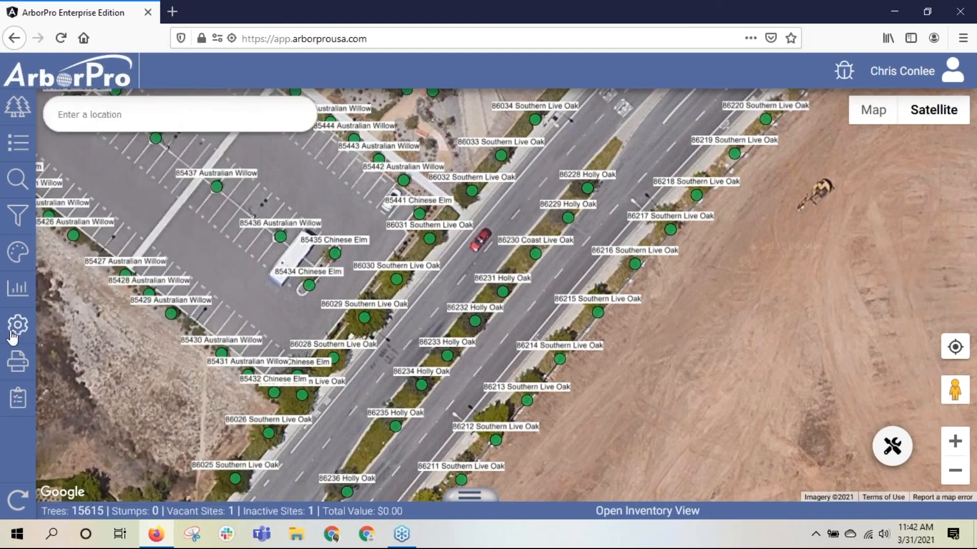